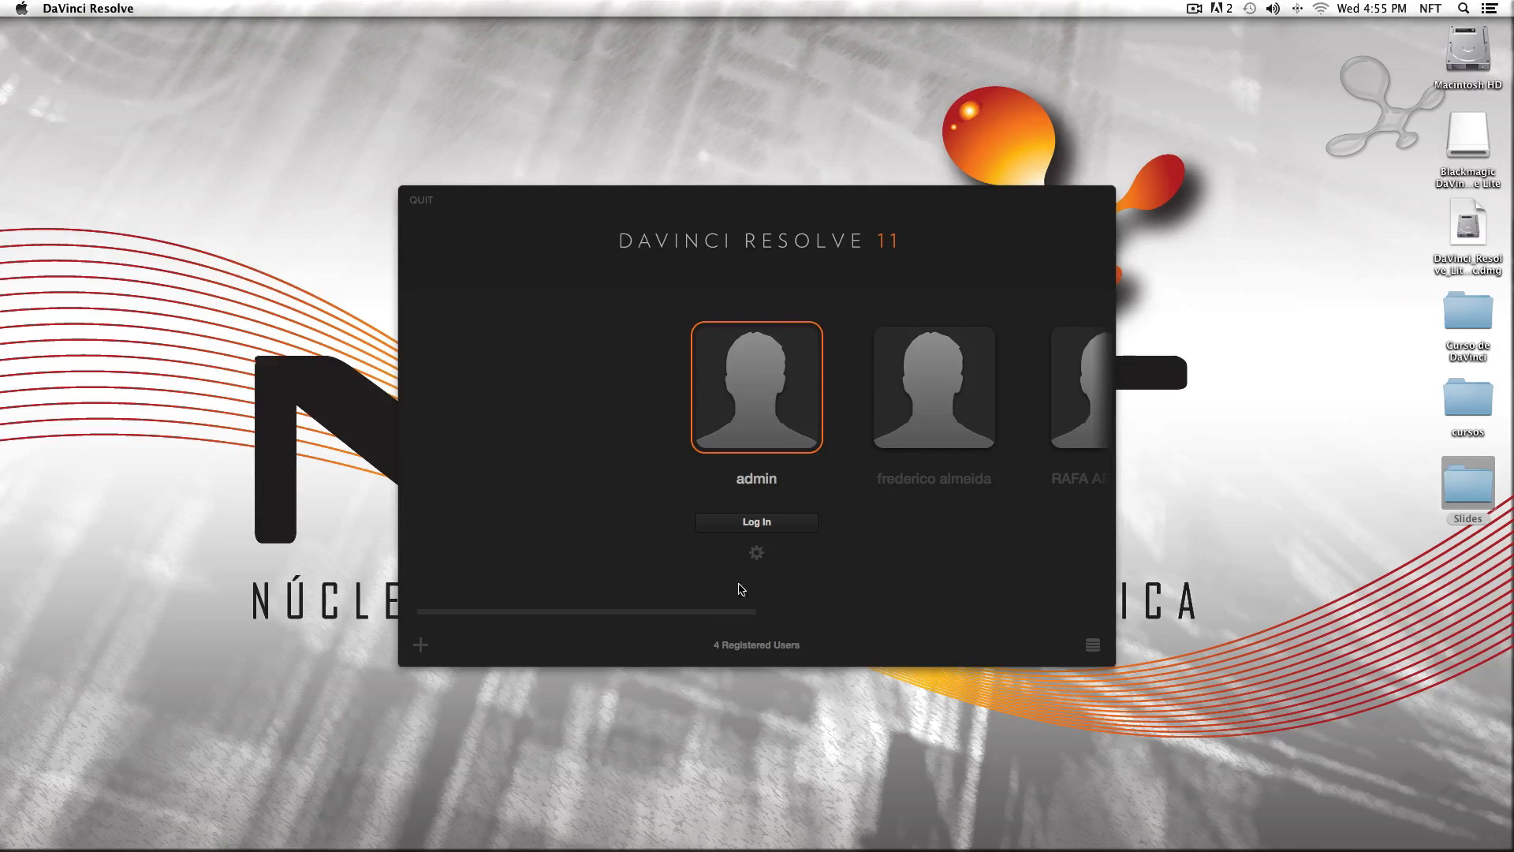
Create a new user account with a username and password in Setup New User
left_click_drag(646, 612, 835, 609)
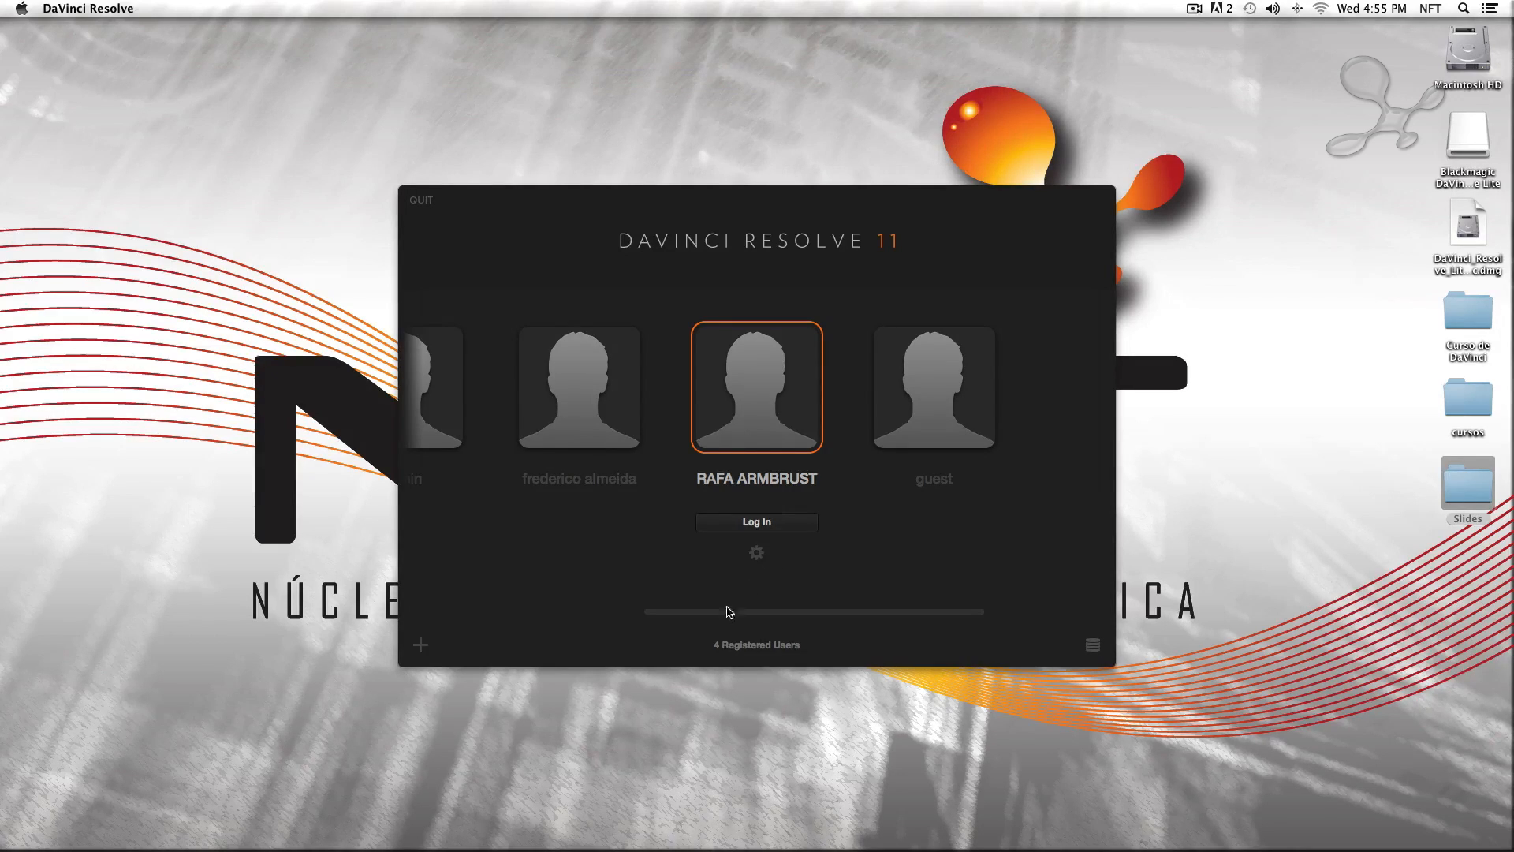
left_click_drag(679, 615, 652, 617)
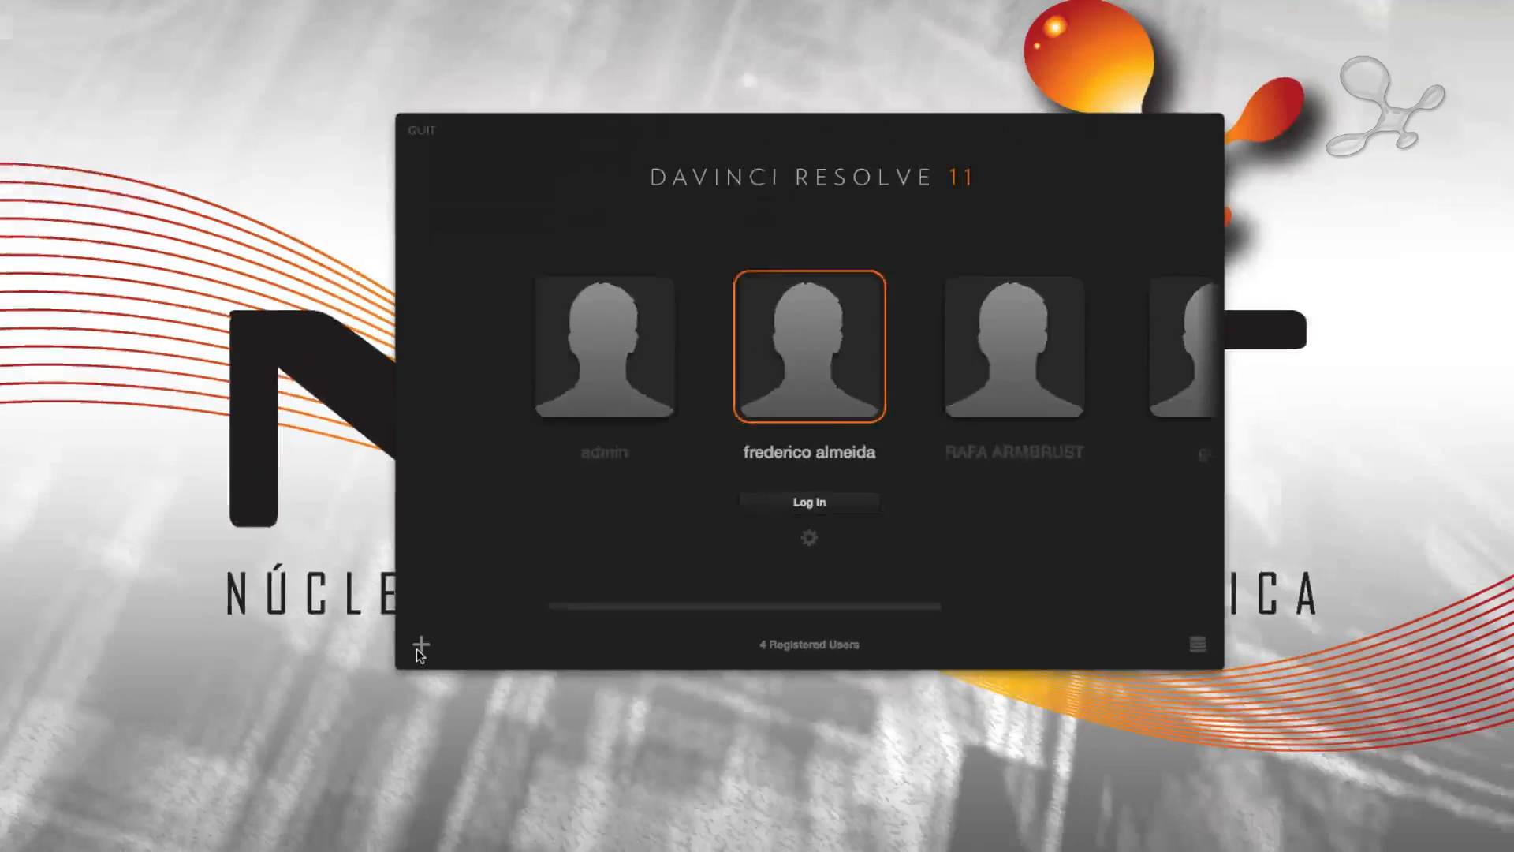
left_click(418, 643)
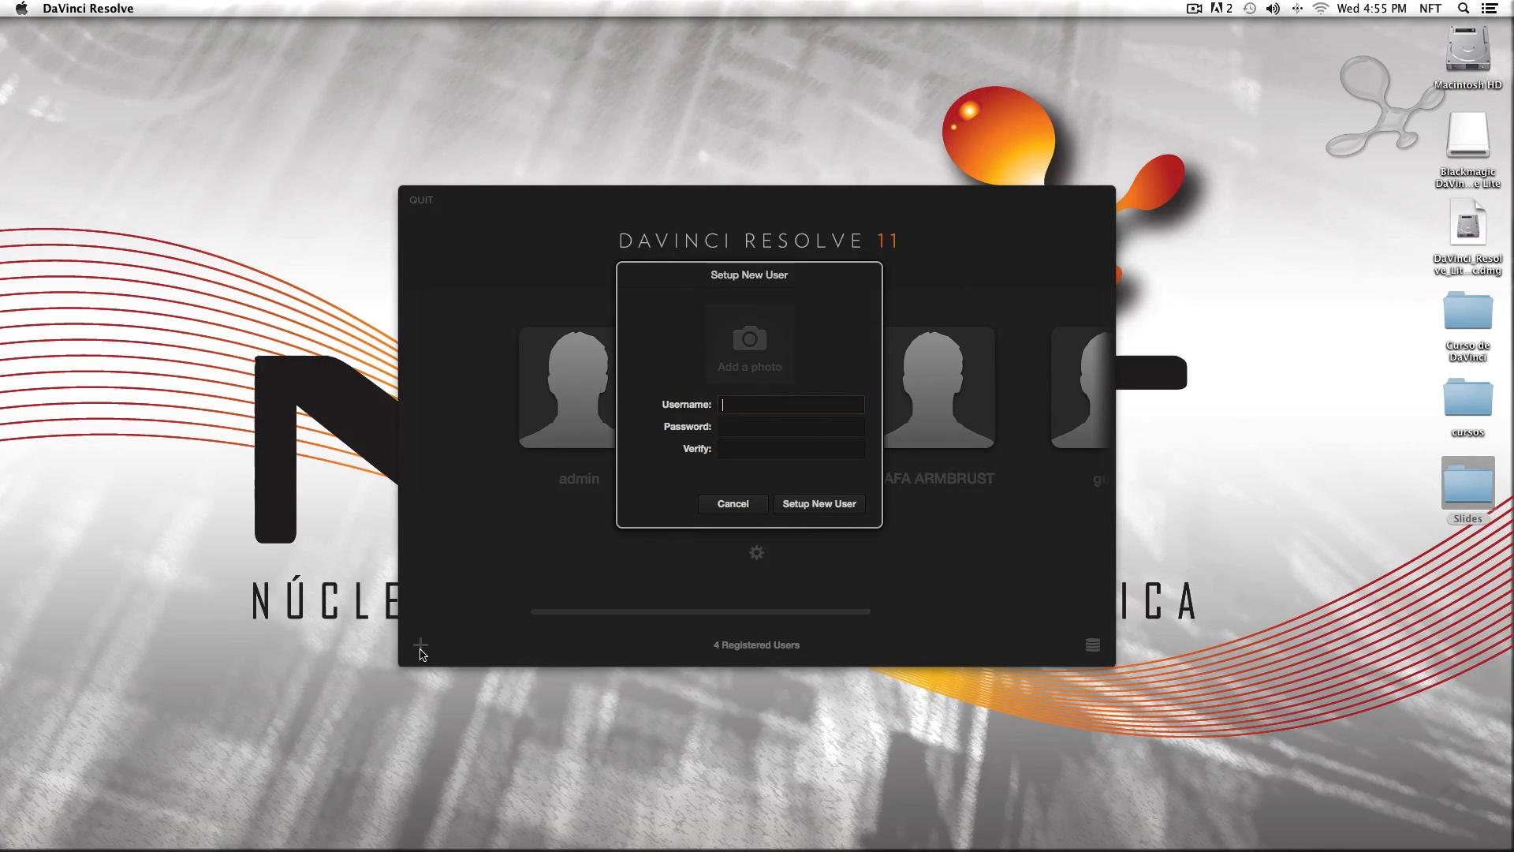
type("Miguel Lobitsky")
left_click(753, 430)
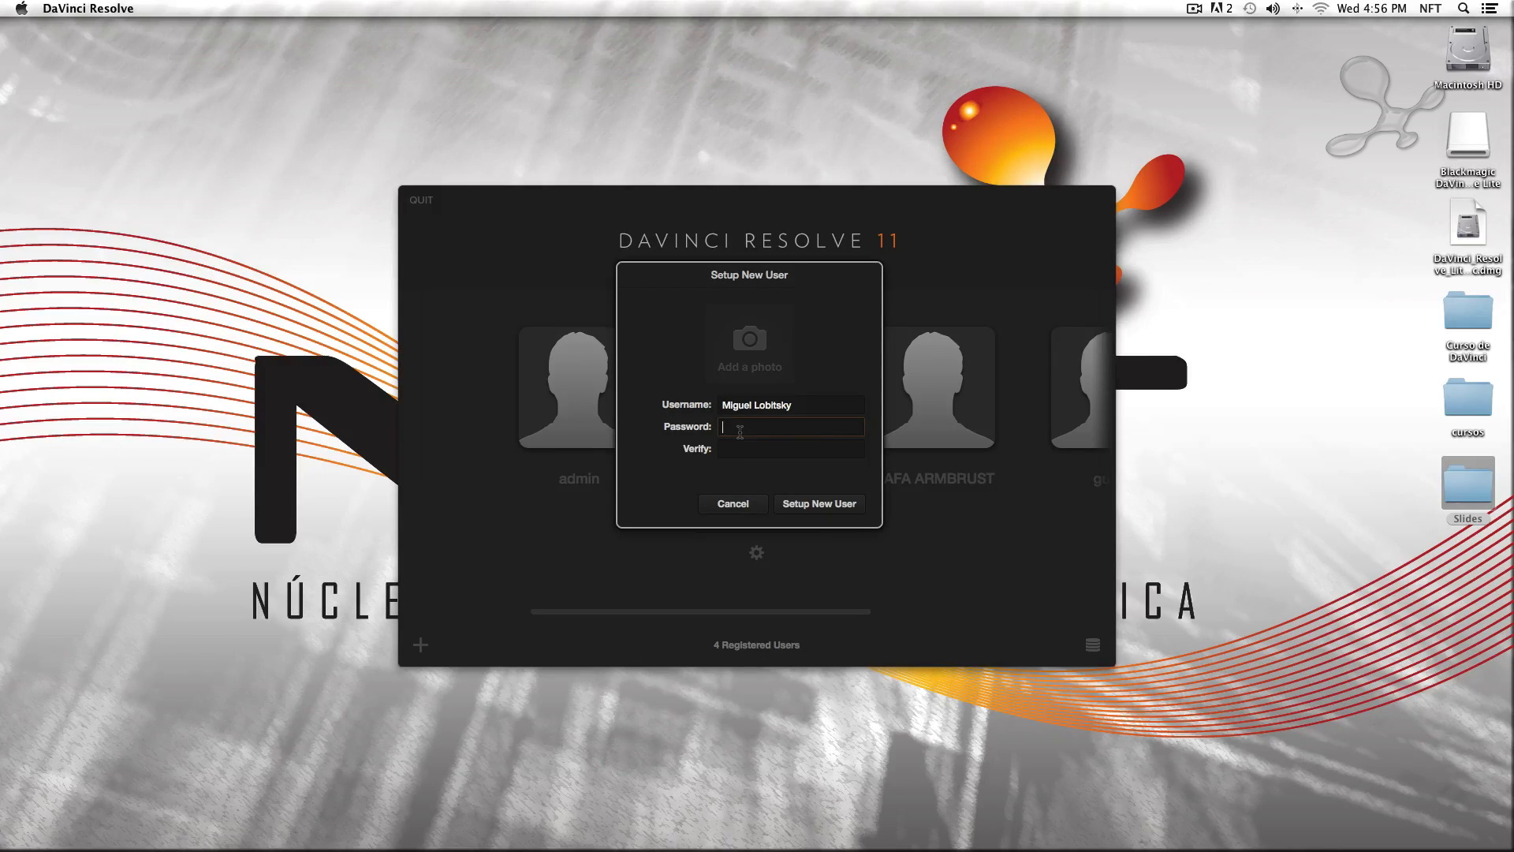
left_click(821, 505)
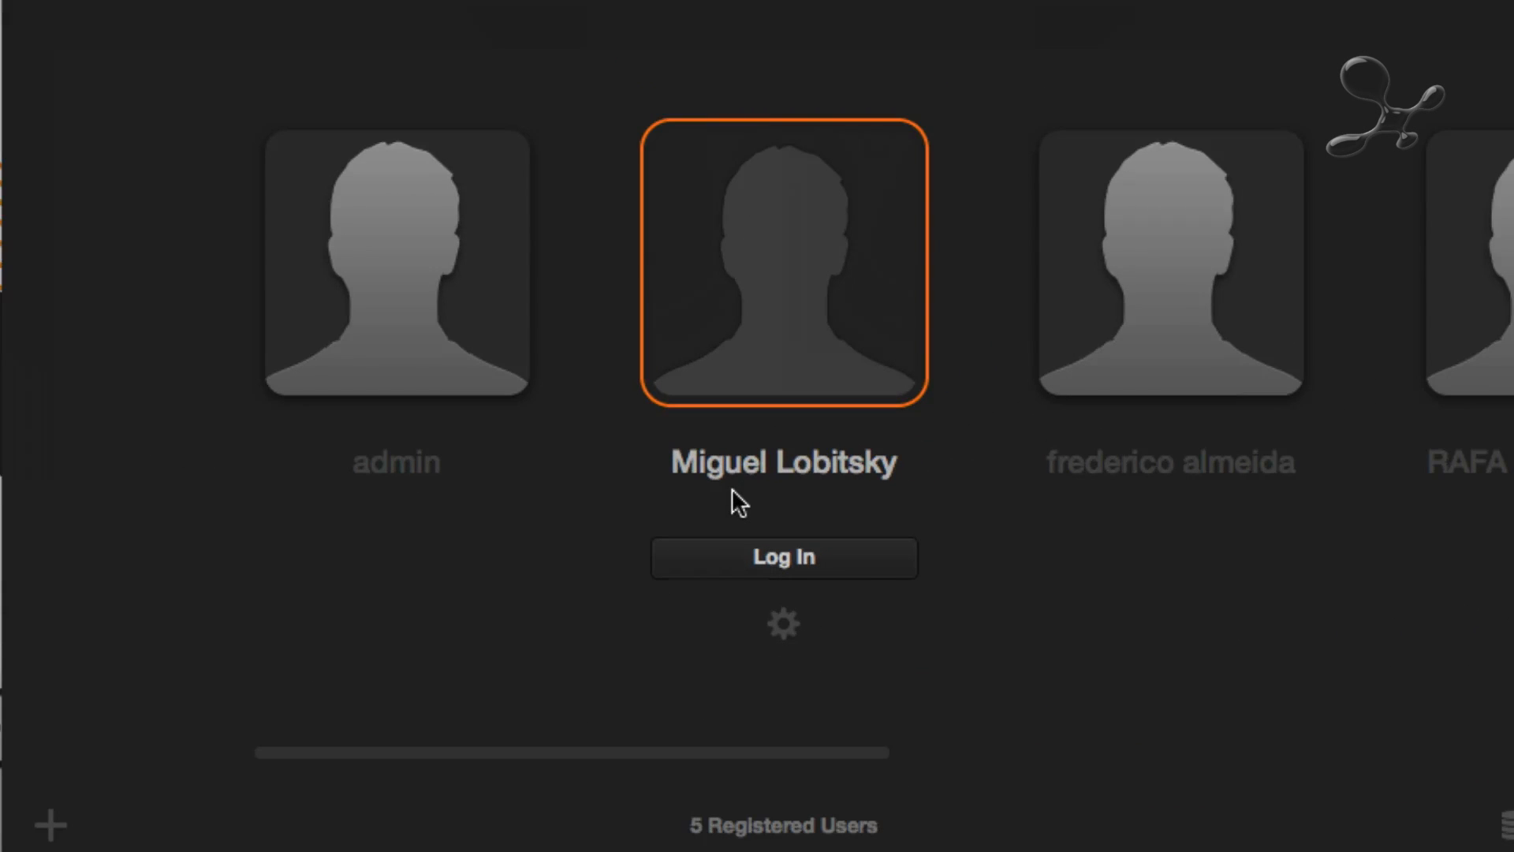
Log in as the new user and show the Untitled Project in the Project Manager's grid view
left_click(801, 558)
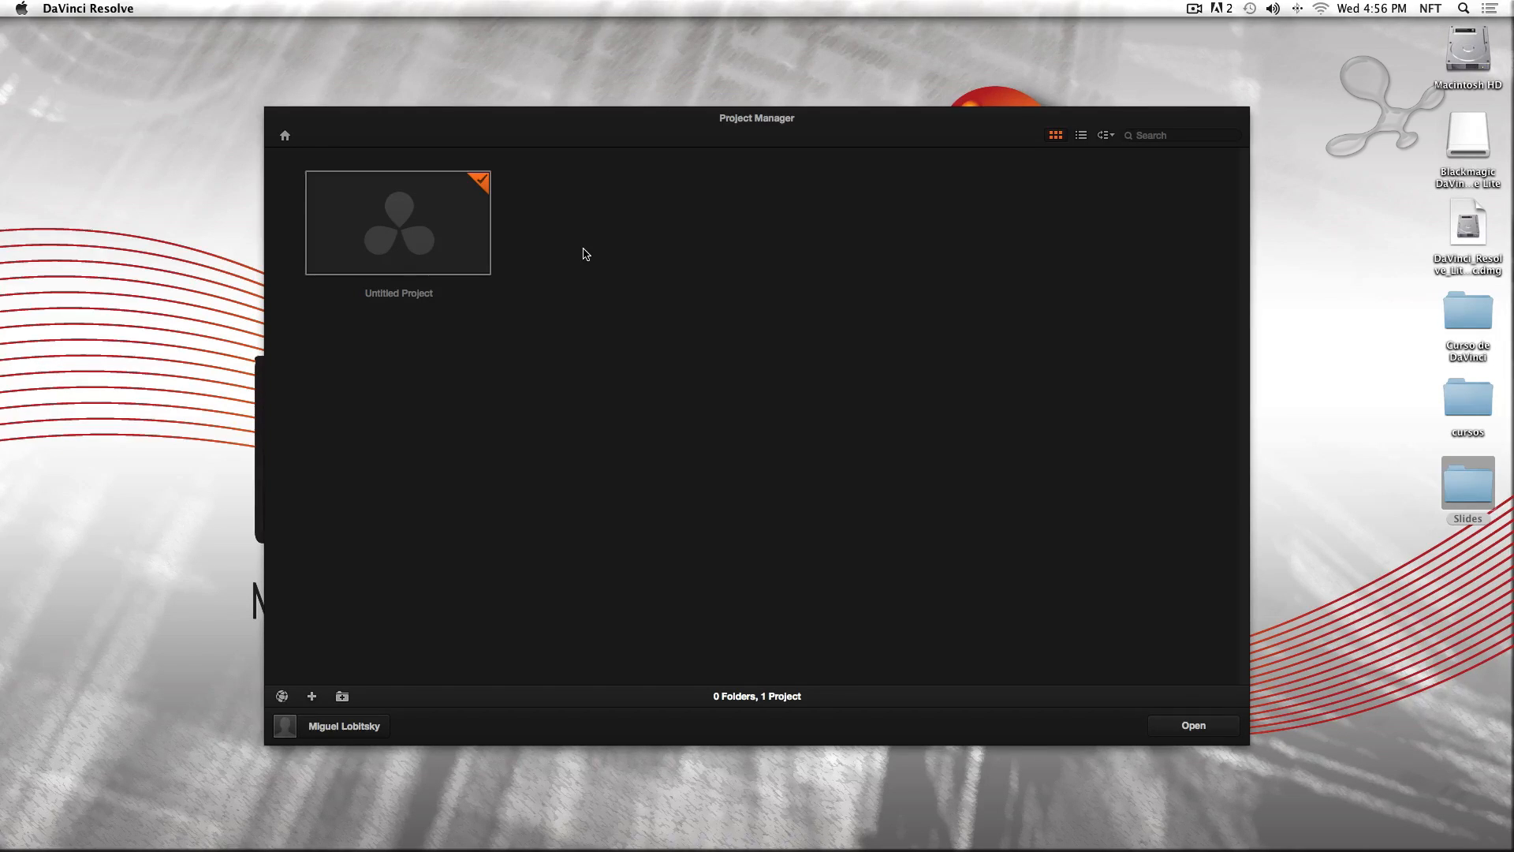
left_click(1082, 136)
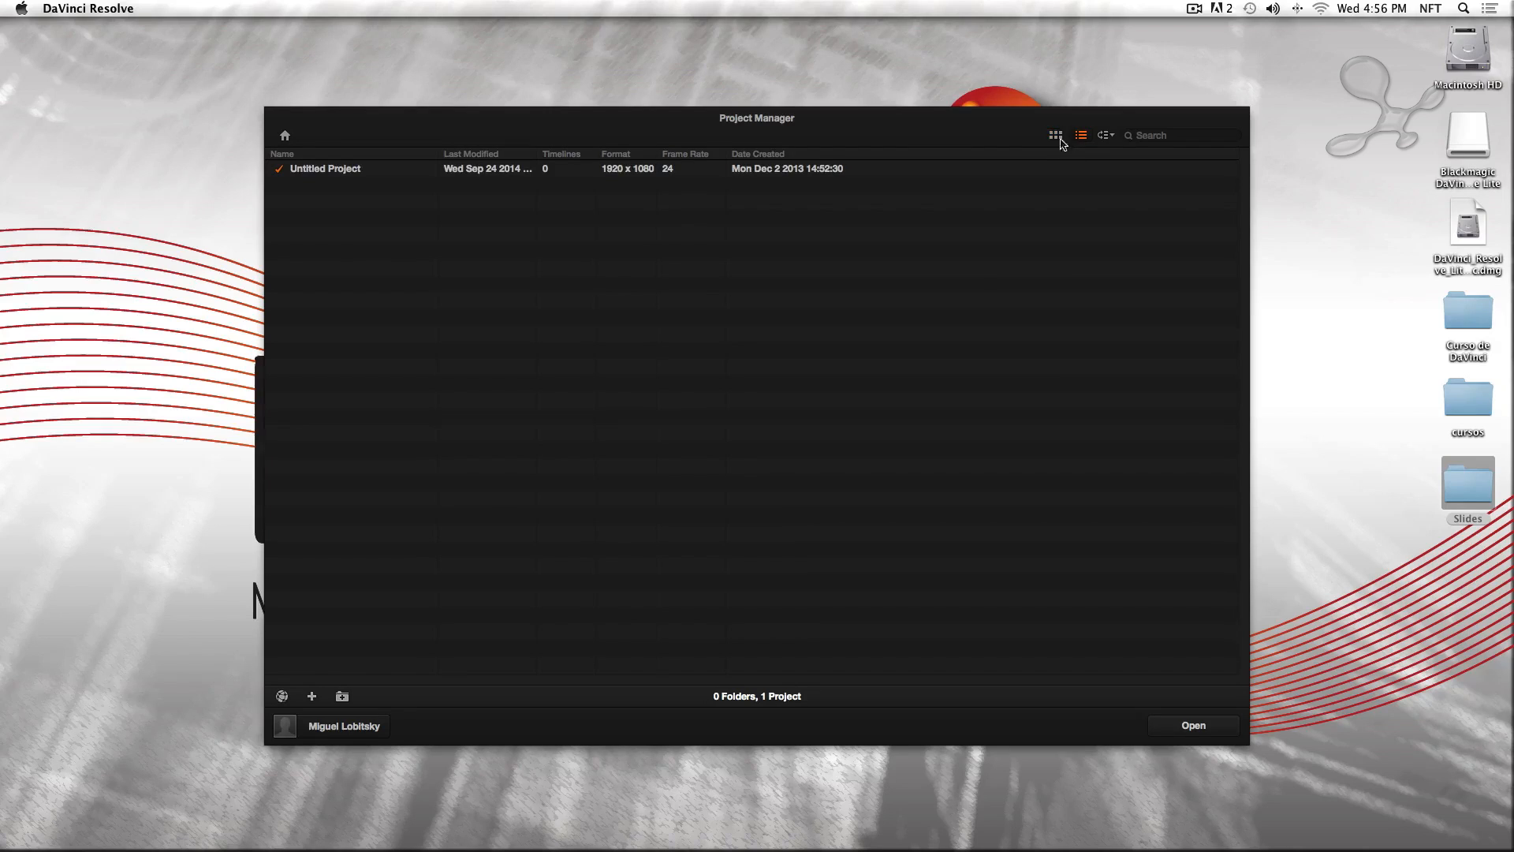
left_click(1057, 135)
left_click(1083, 135)
left_click(1055, 135)
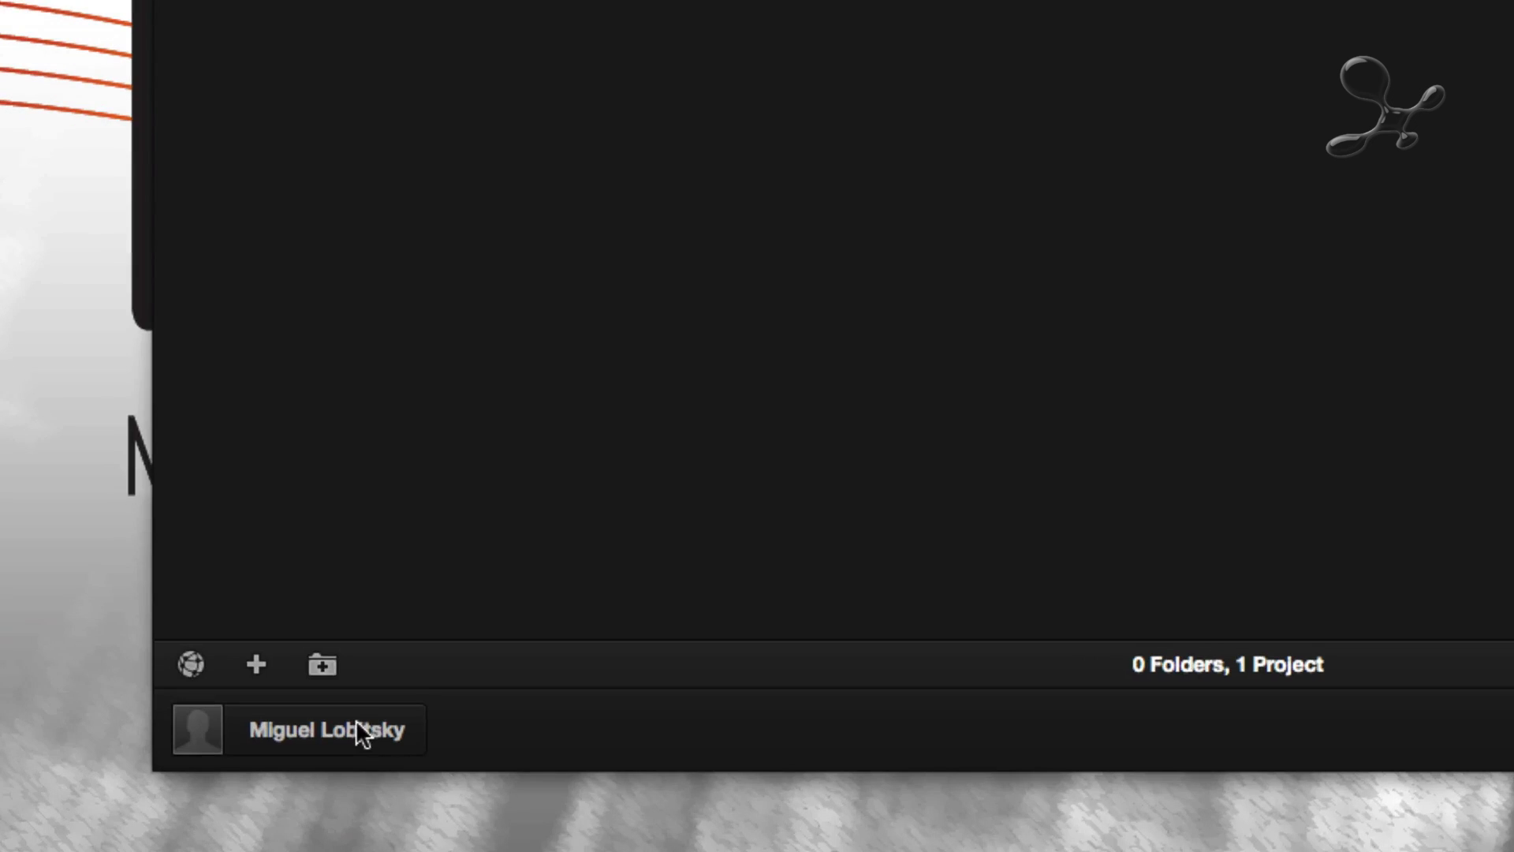
left_click(356, 721)
left_click(357, 722)
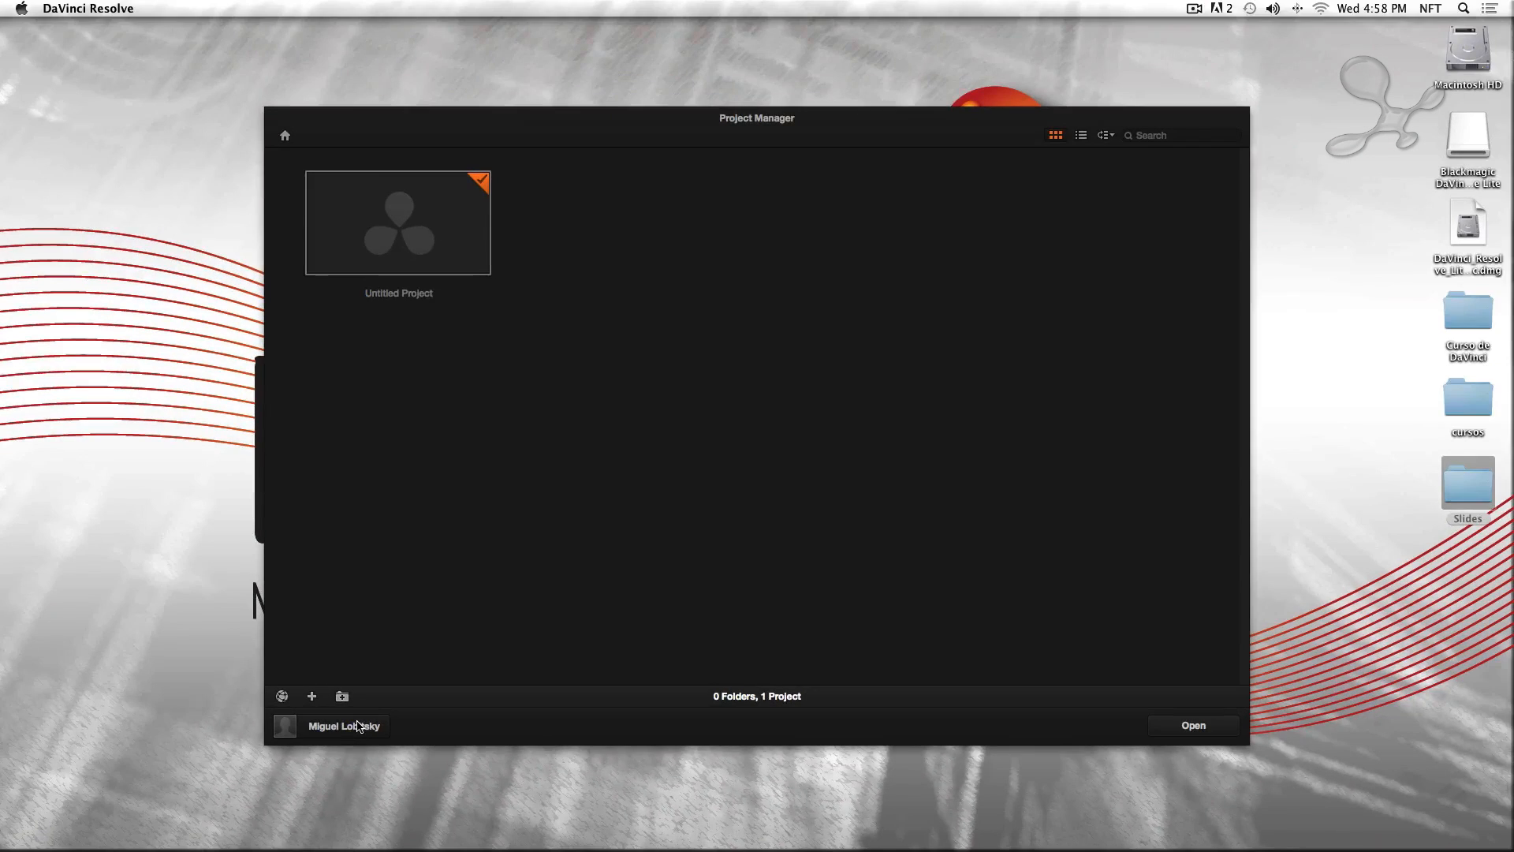
left_click(358, 725)
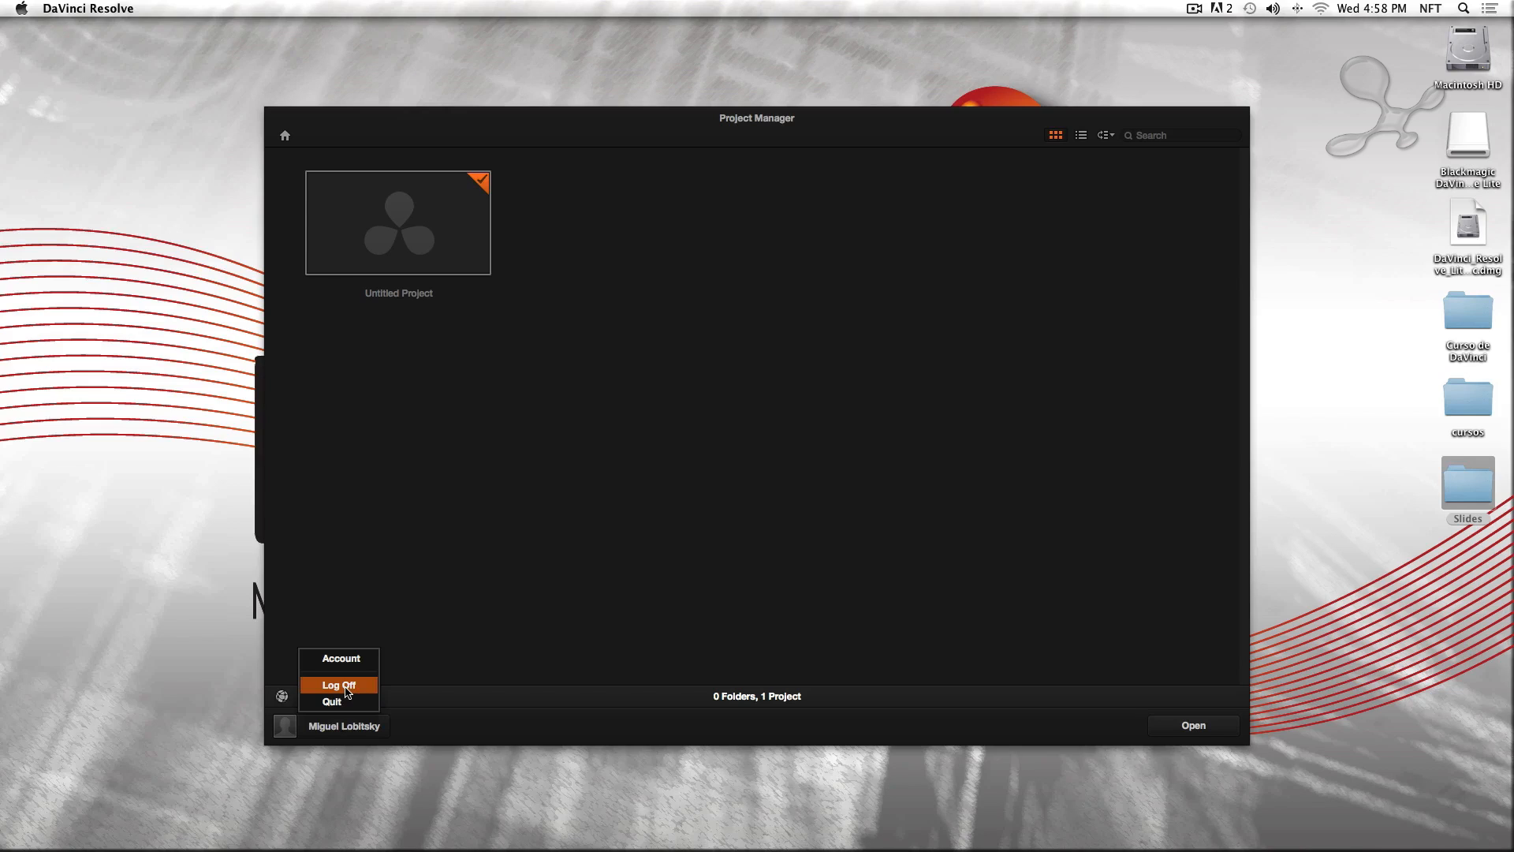
left_click(473, 634)
left_click(282, 696)
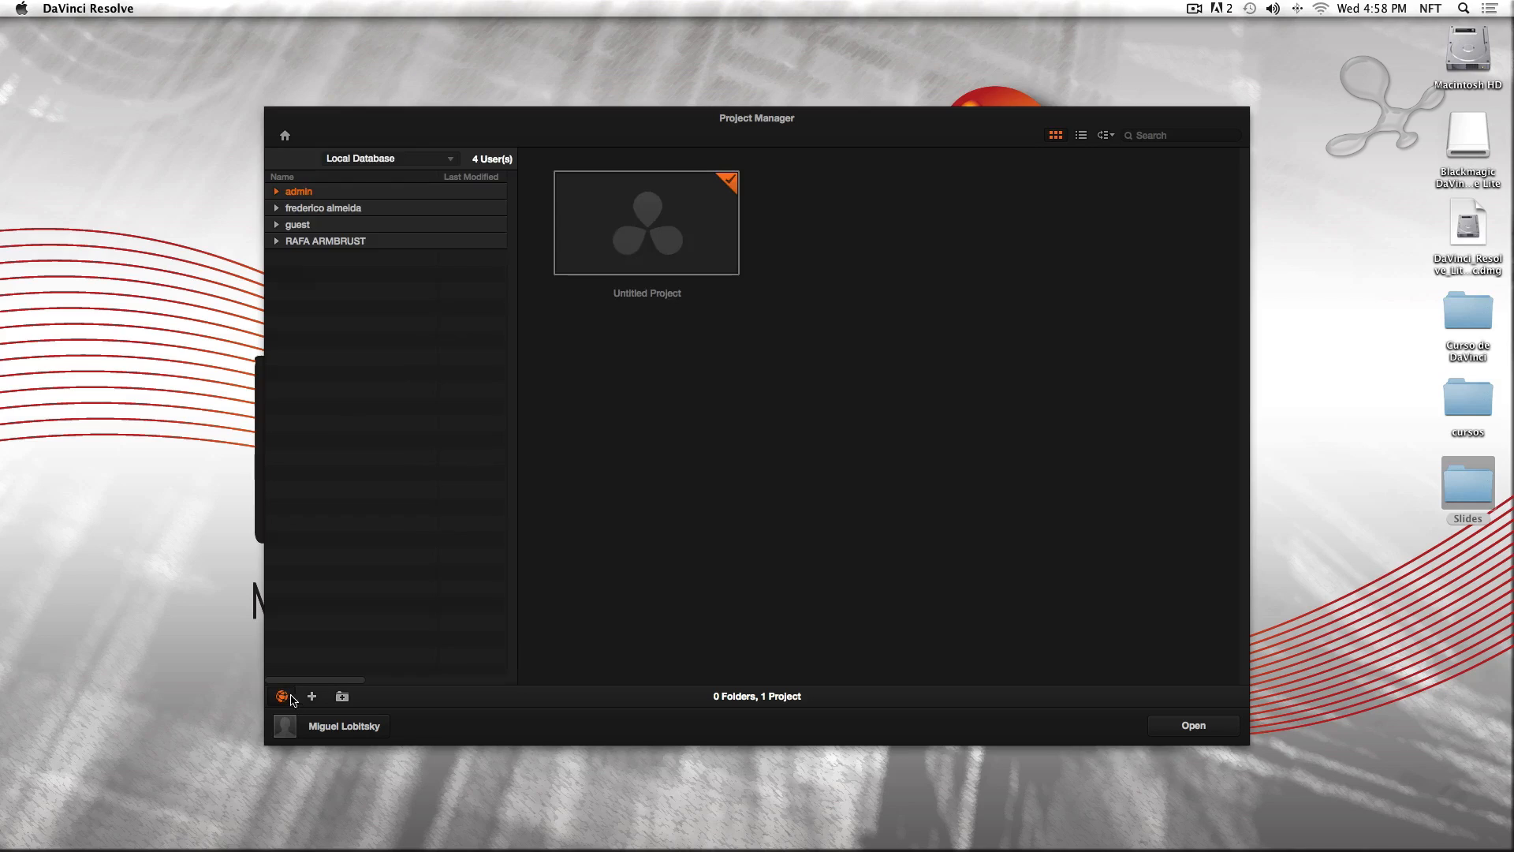
left_click(276, 208)
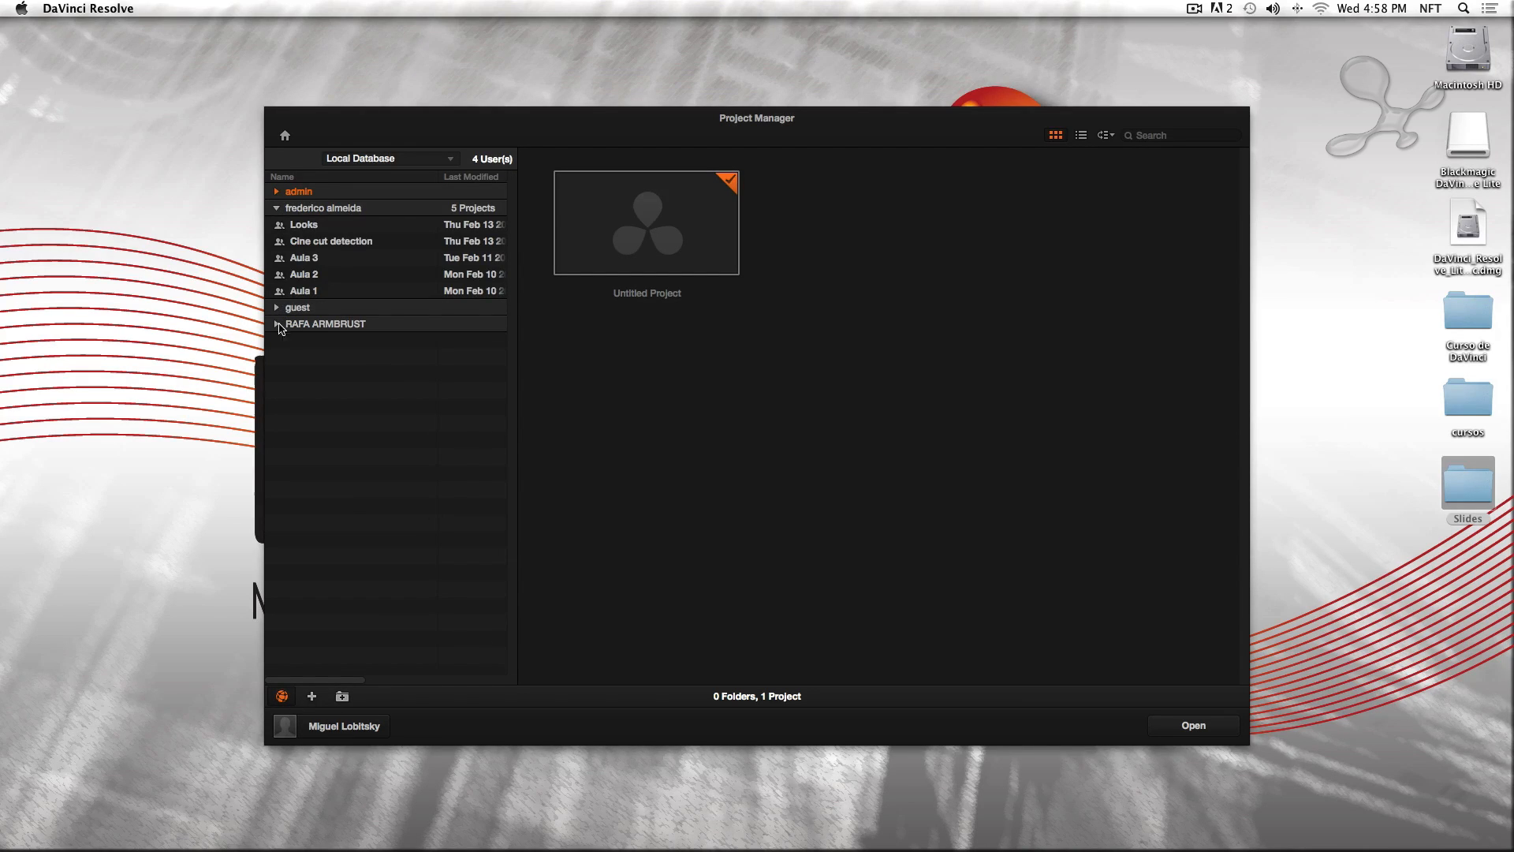
left_click(276, 191)
left_click(276, 324)
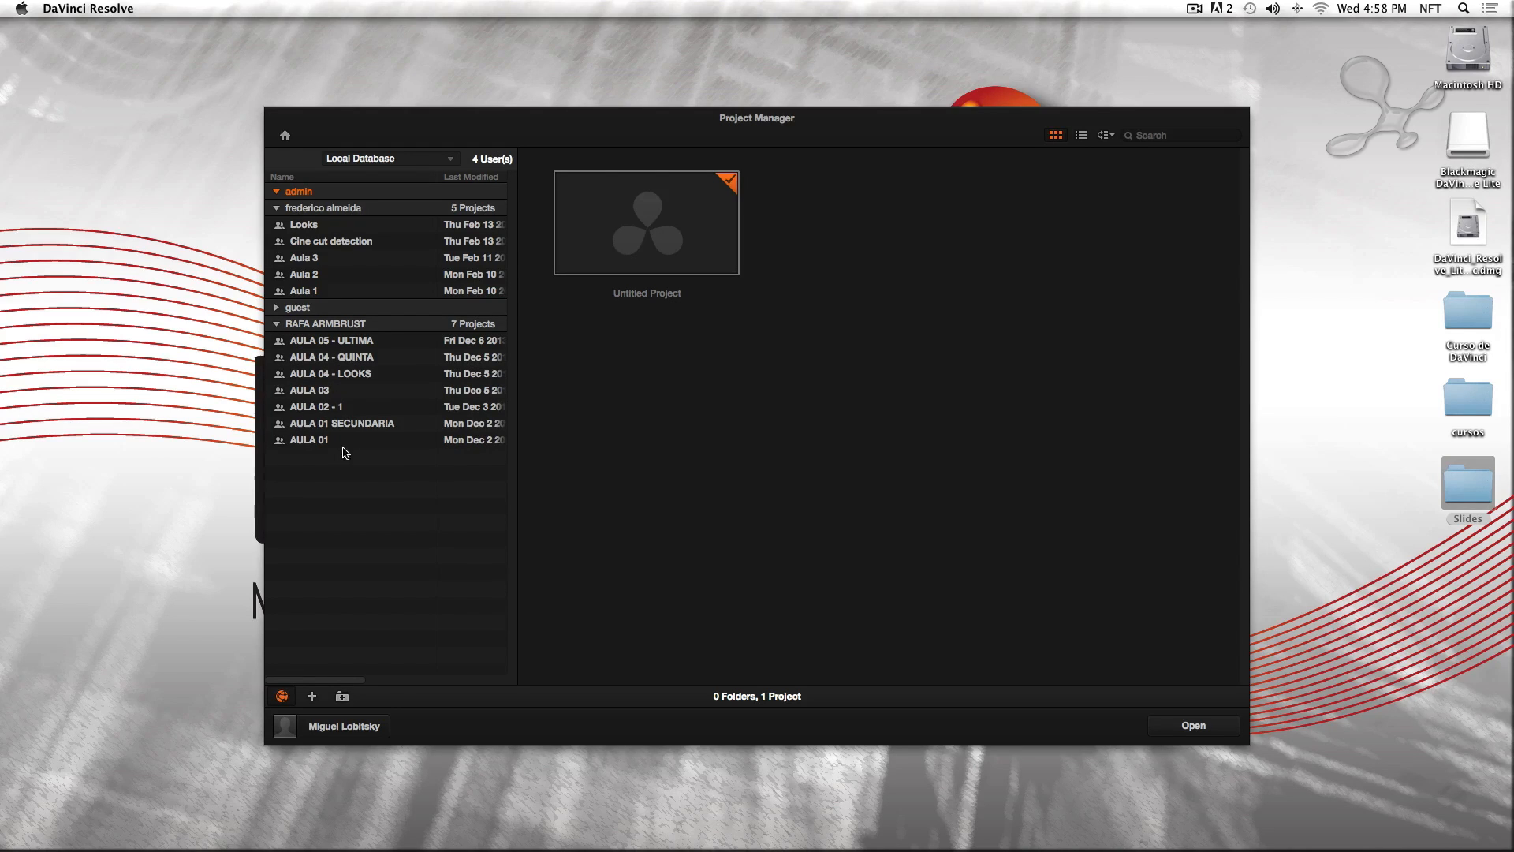
left_click(276, 323)
left_click(276, 207)
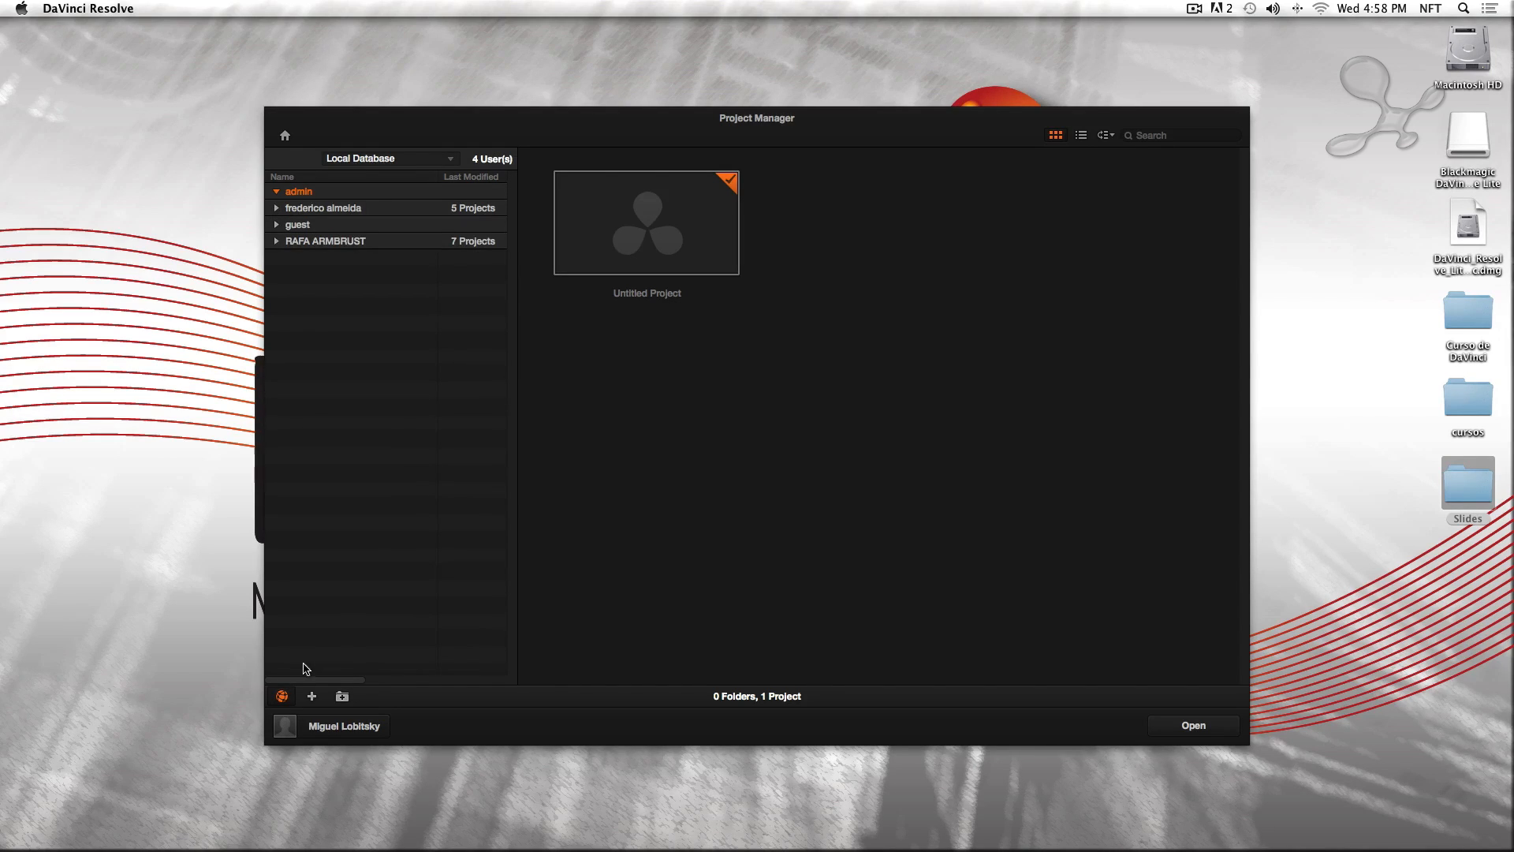
left_click(282, 695)
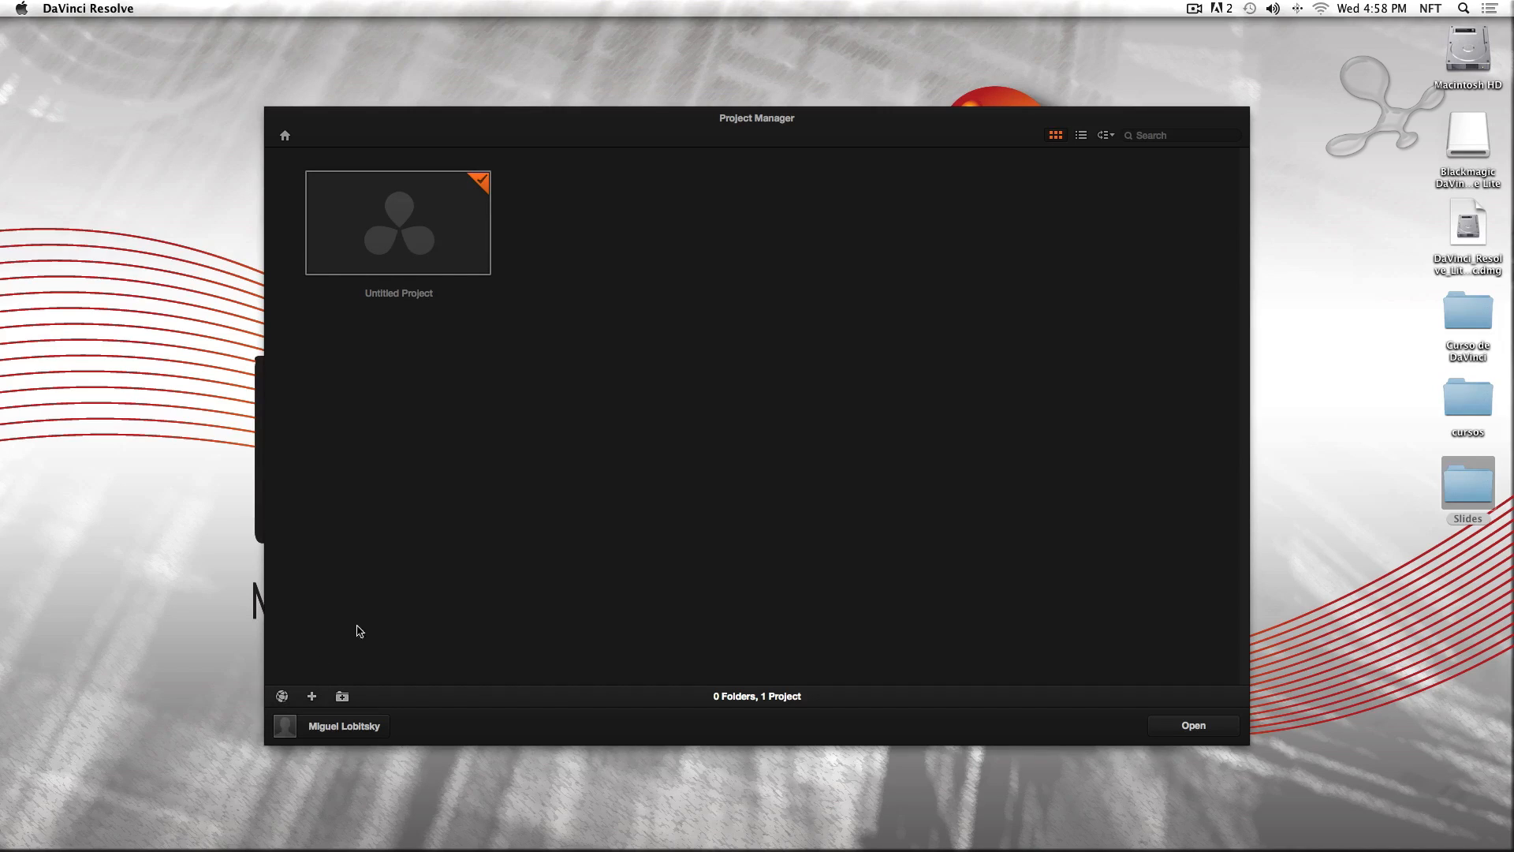
Open the Untitled Project and save it as 'Aula 01 - Contraste e Cor'
mouse_move(384, 242)
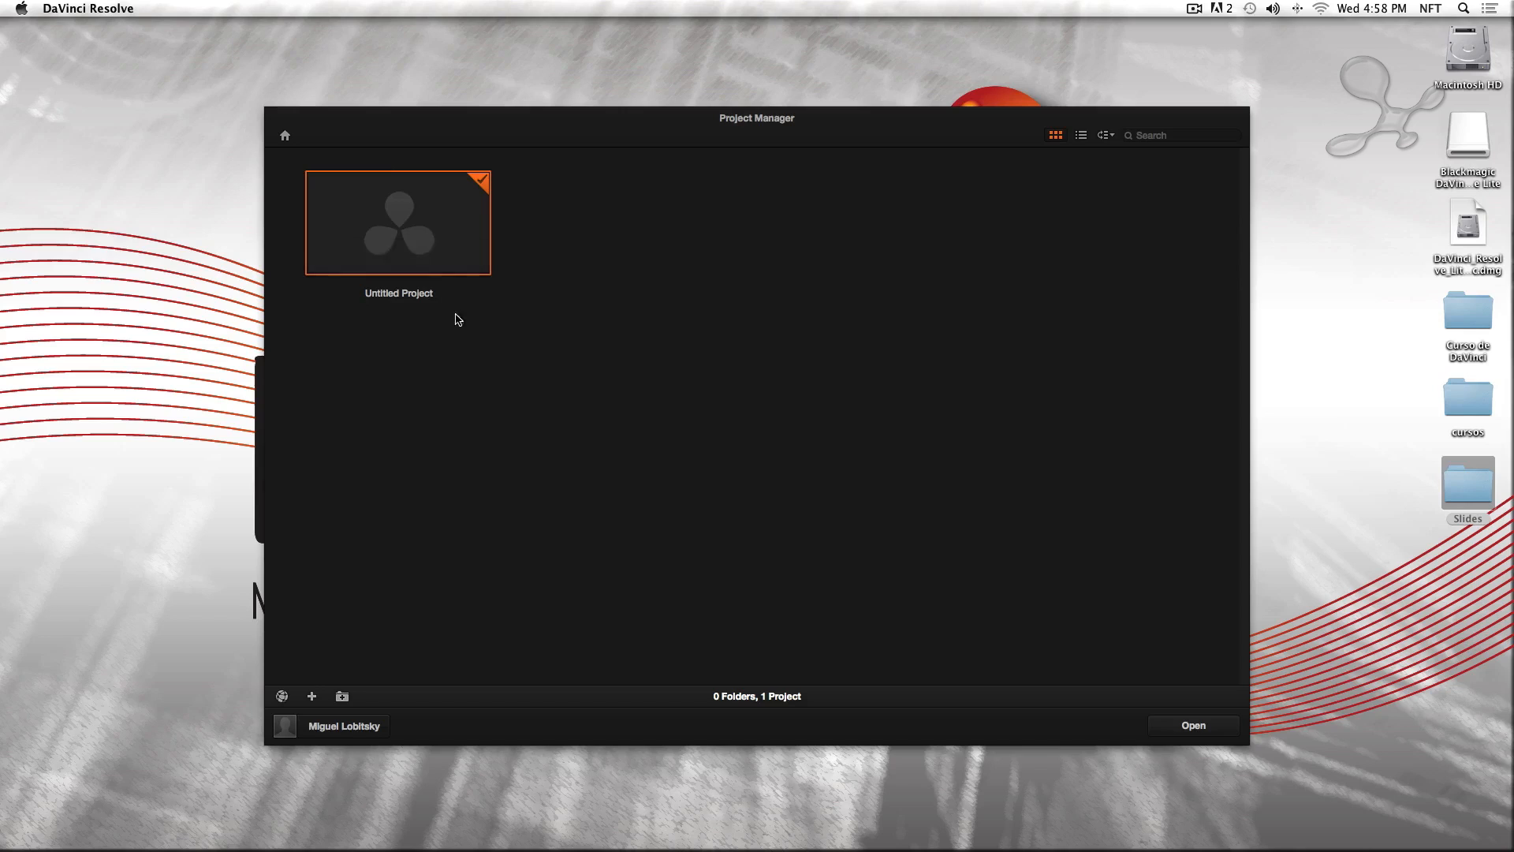
double_click(395, 229)
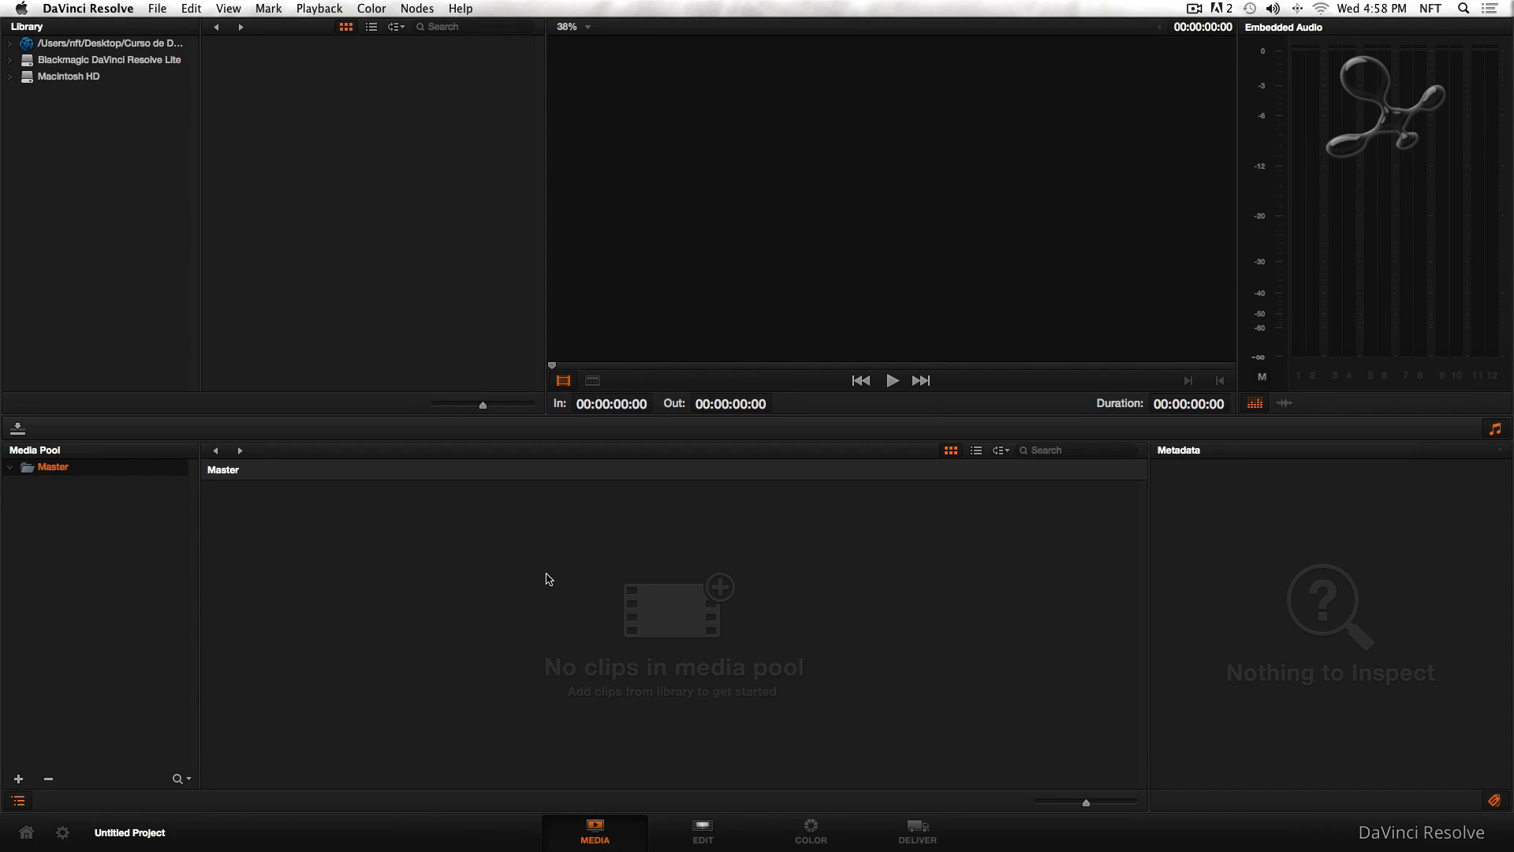
key("super+s")
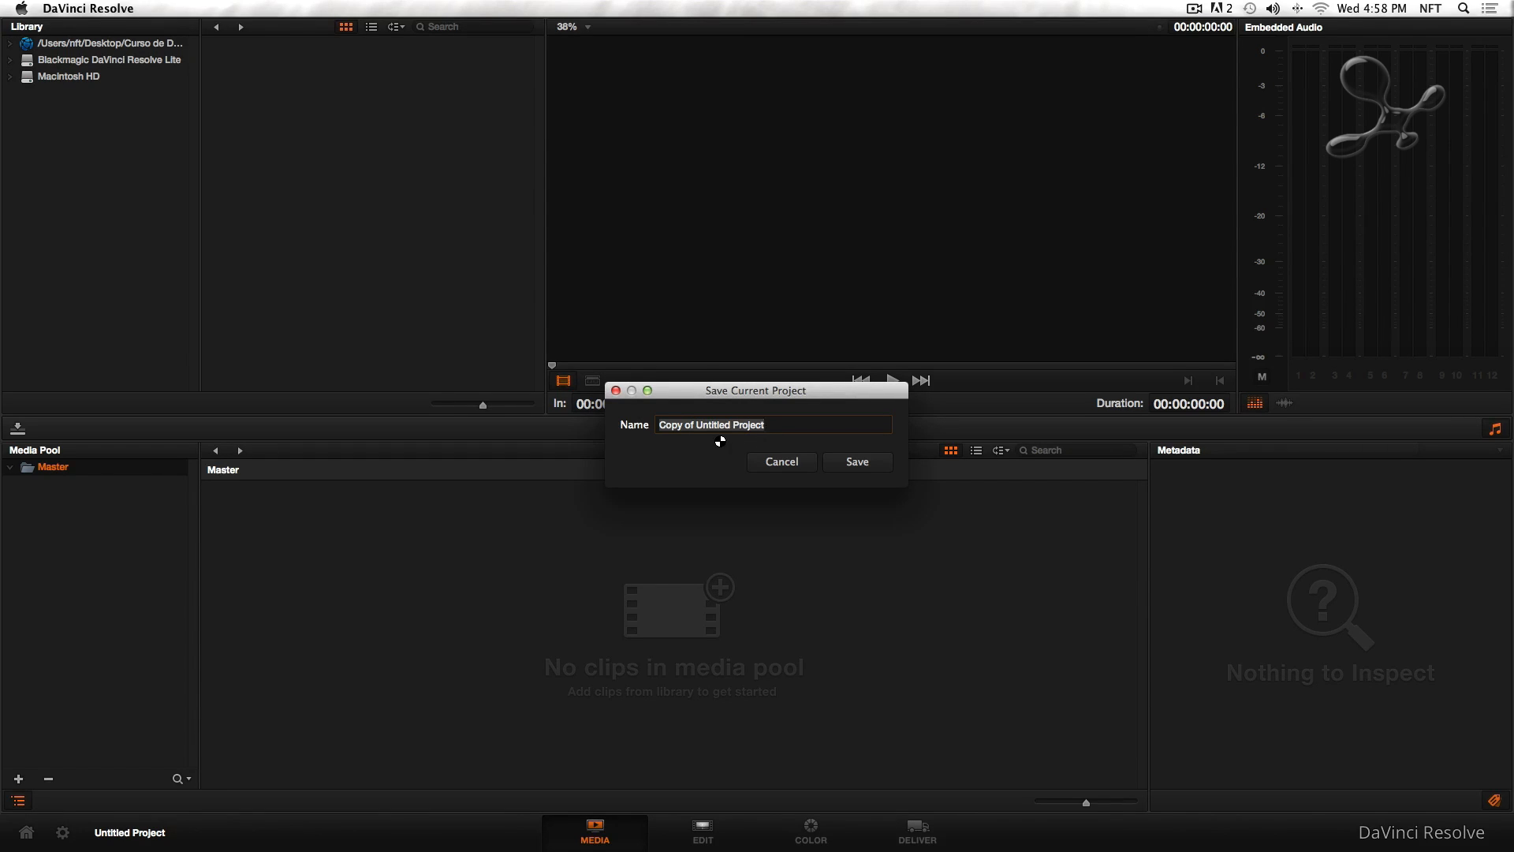
key("BackSpace")
type("Aula 01 - Contraste e Cor")
key("Return")
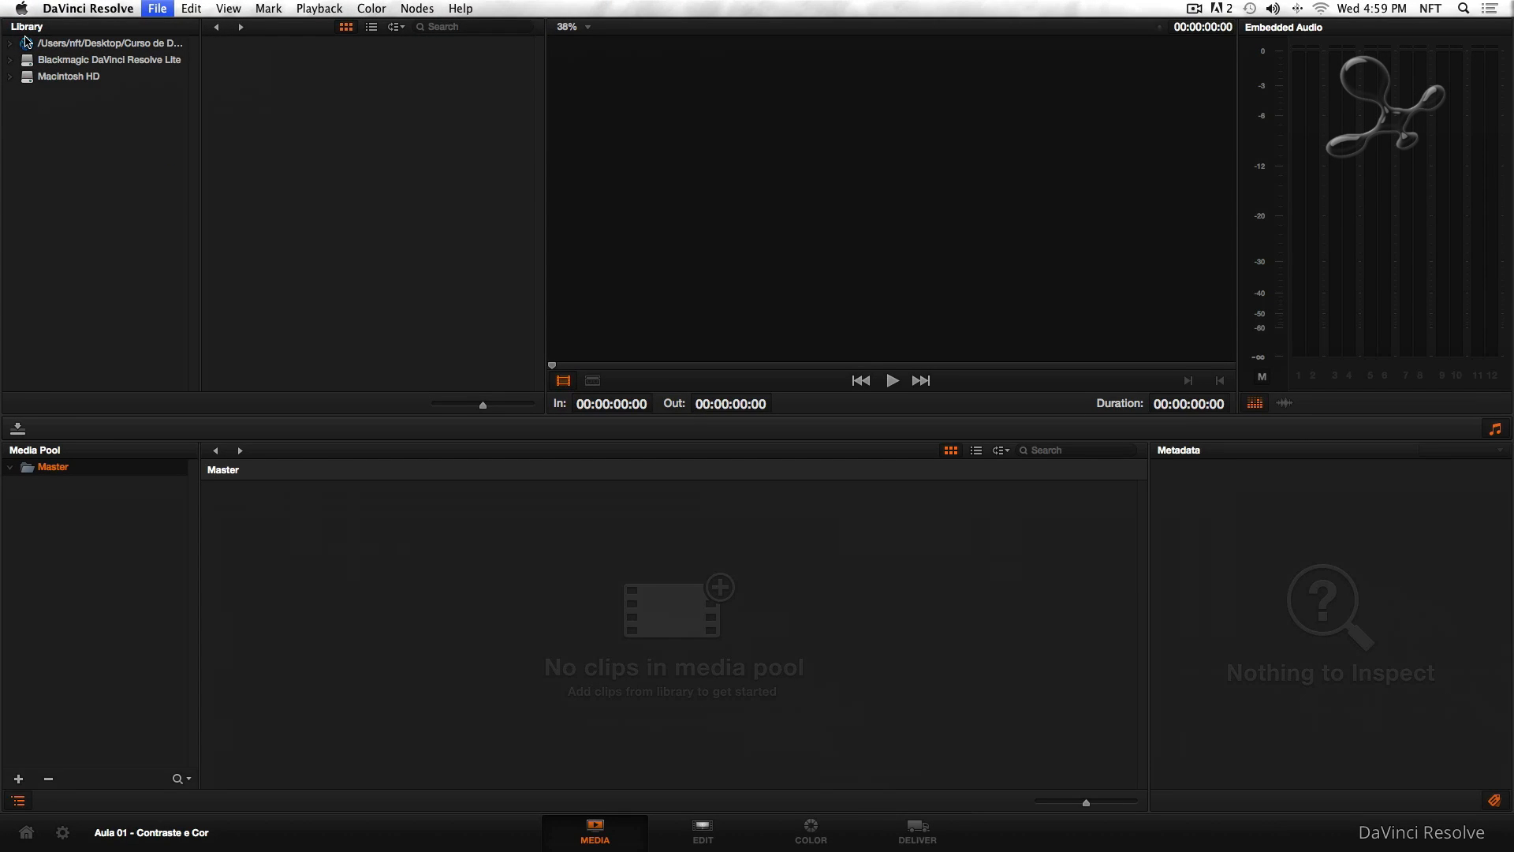
Browse the Resolve Lite volume and Macintosh HD in the Library, then cancel the Import Project File dialog
left_click(27, 62)
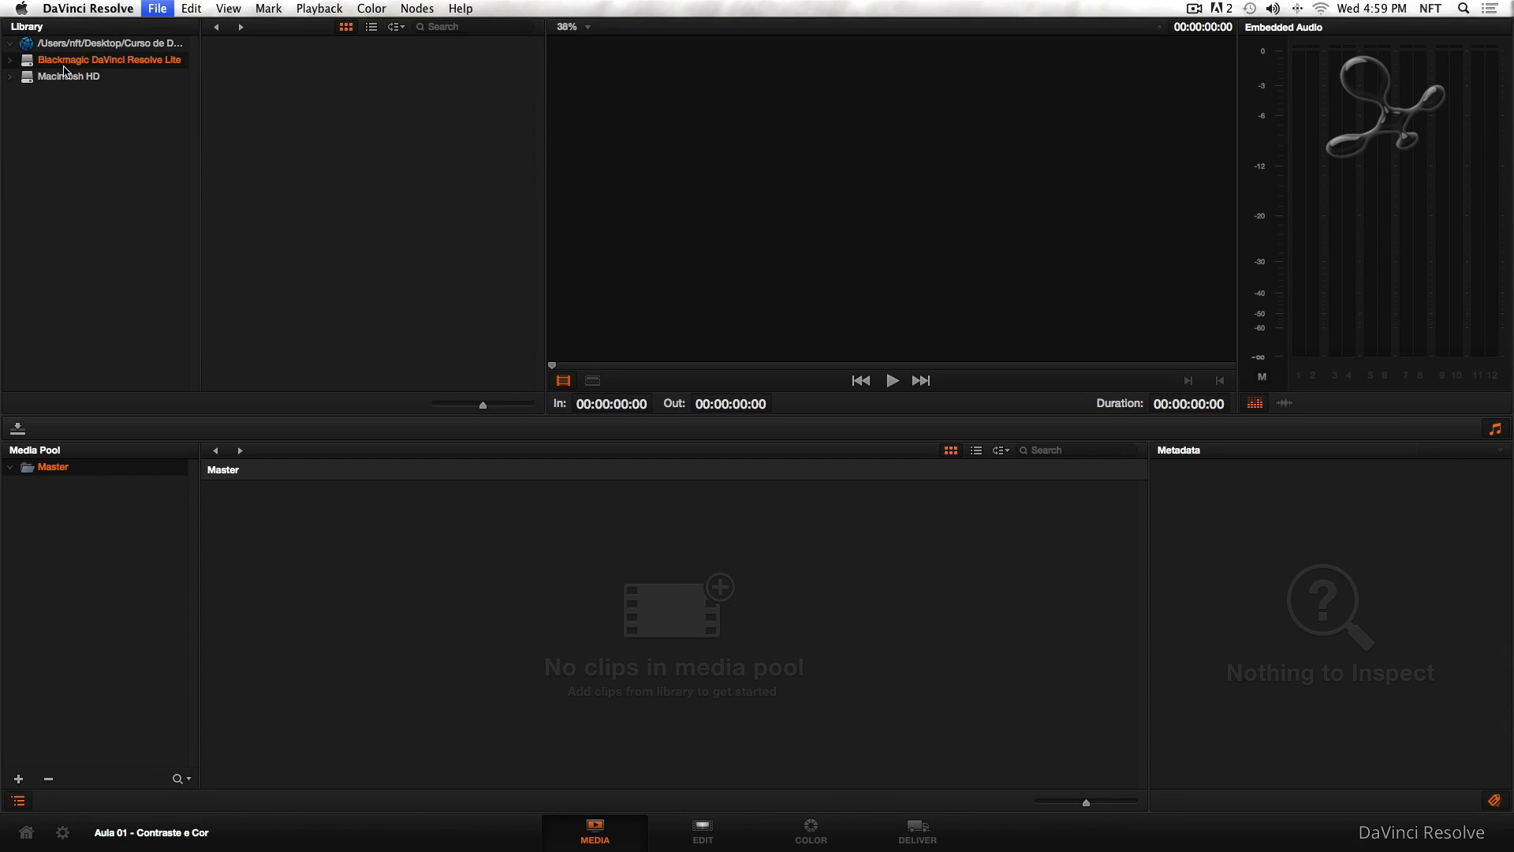
left_click(68, 76)
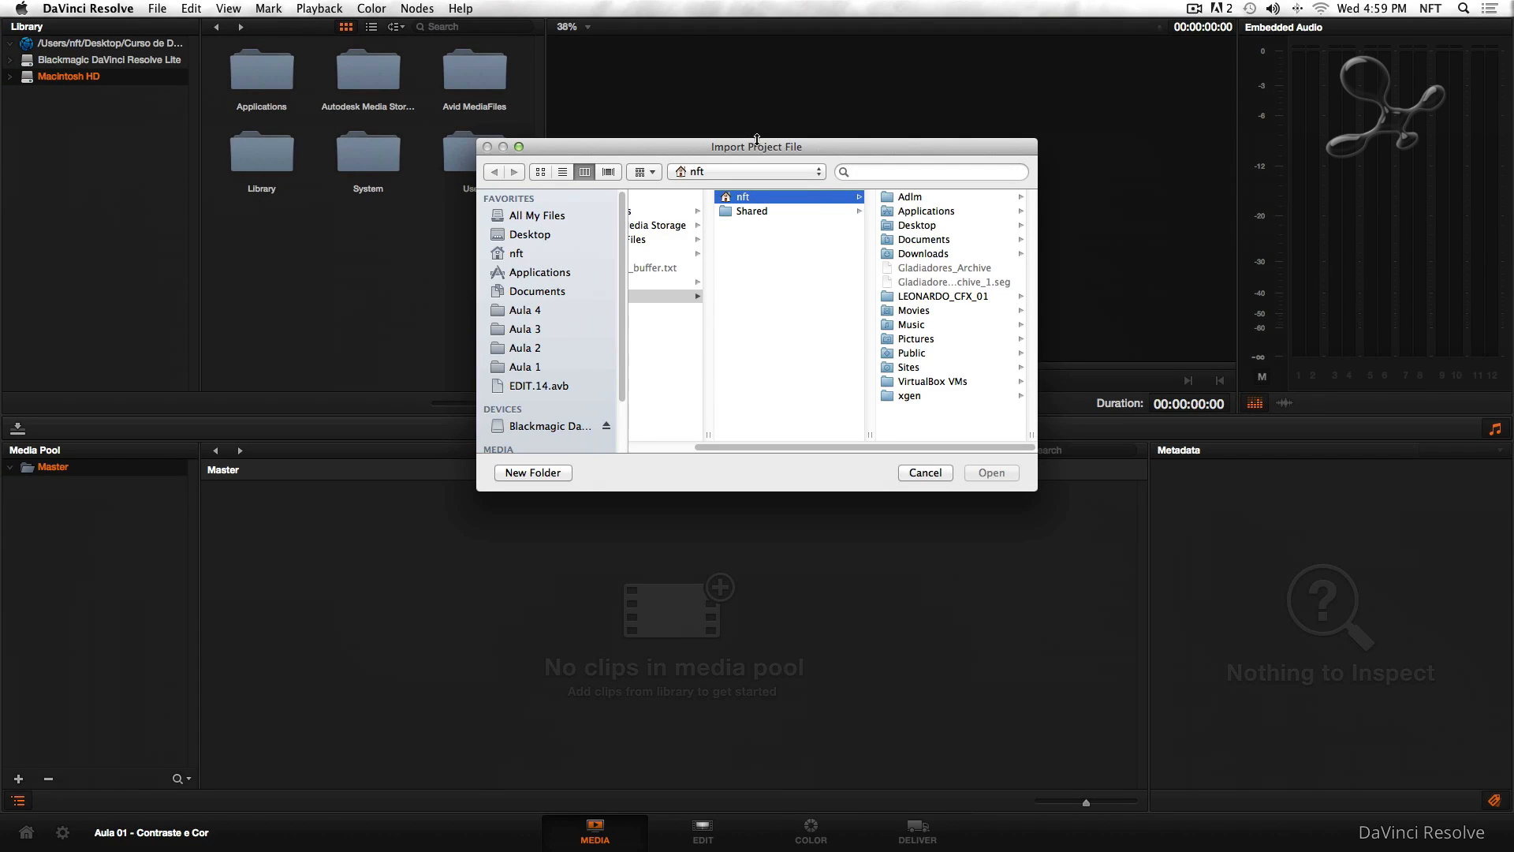
left_click(928, 473)
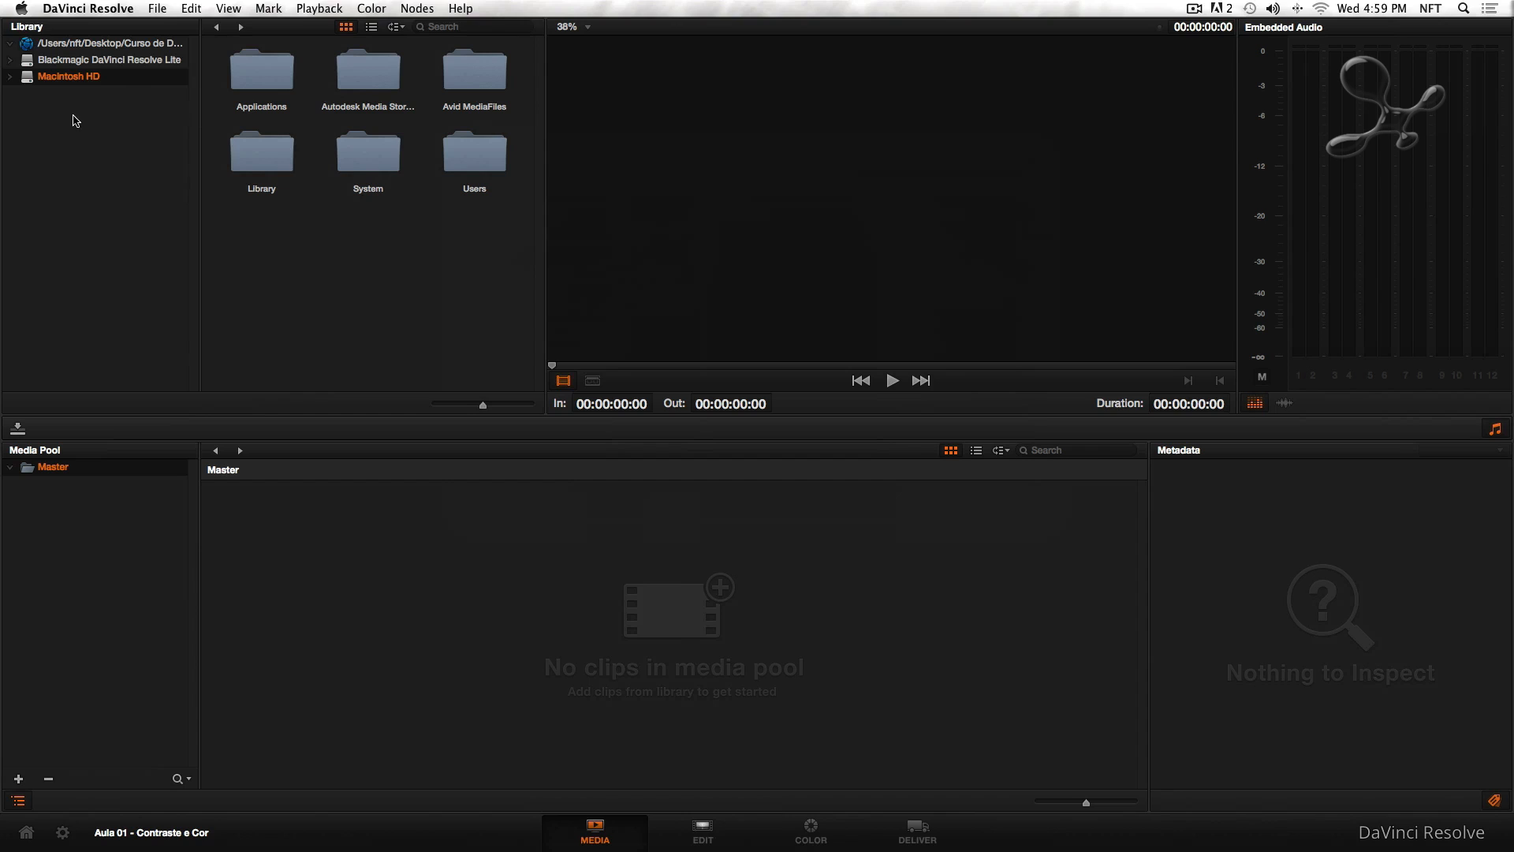
Remove the old scratch disk in the Preferences' Media Storage list
left_click(78, 8)
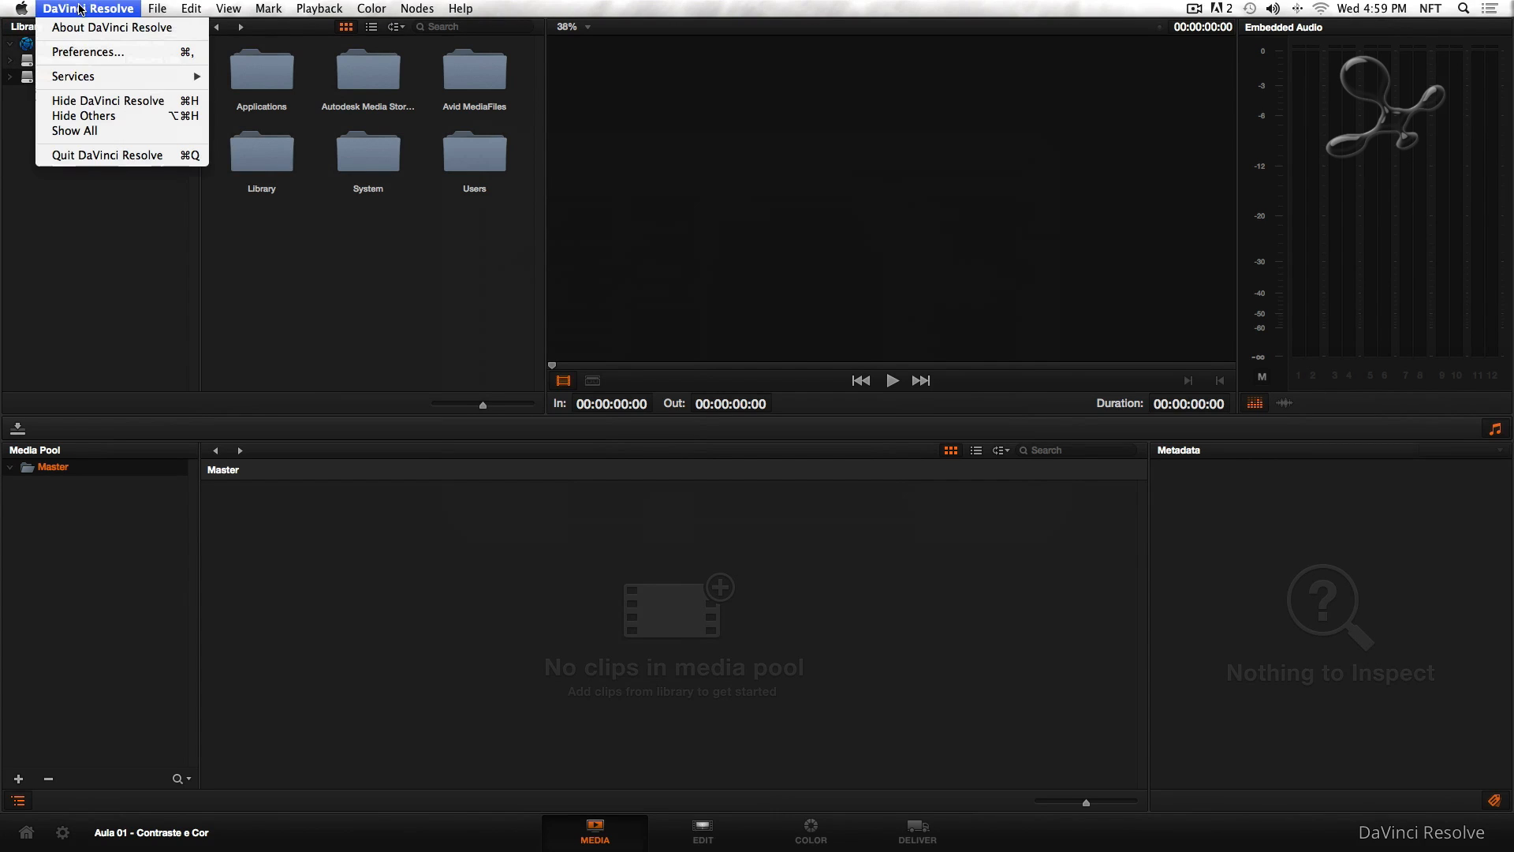
left_click(83, 49)
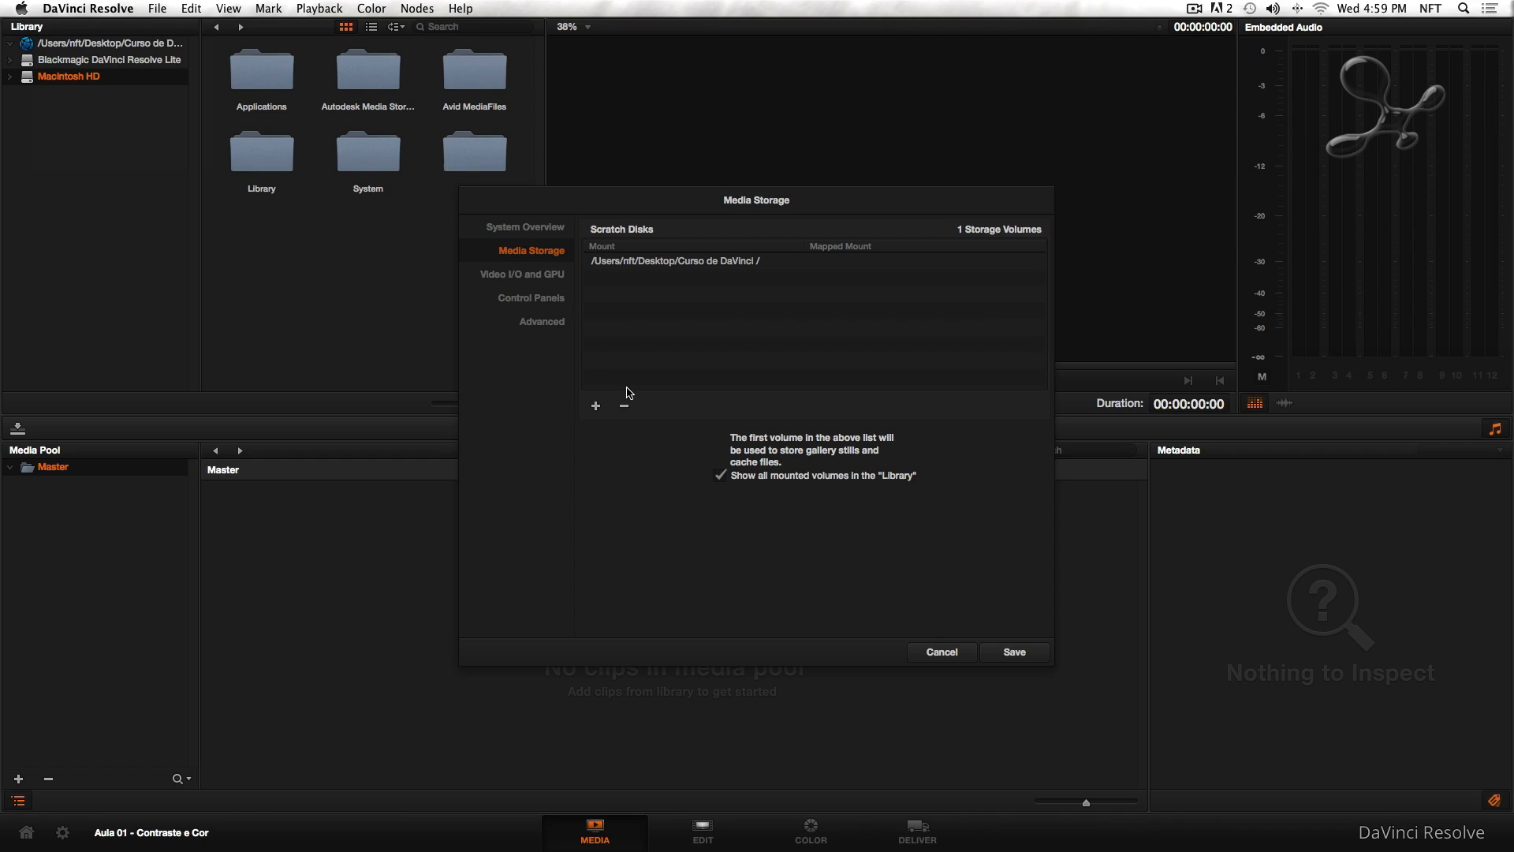
left_click(625, 265)
left_click(623, 405)
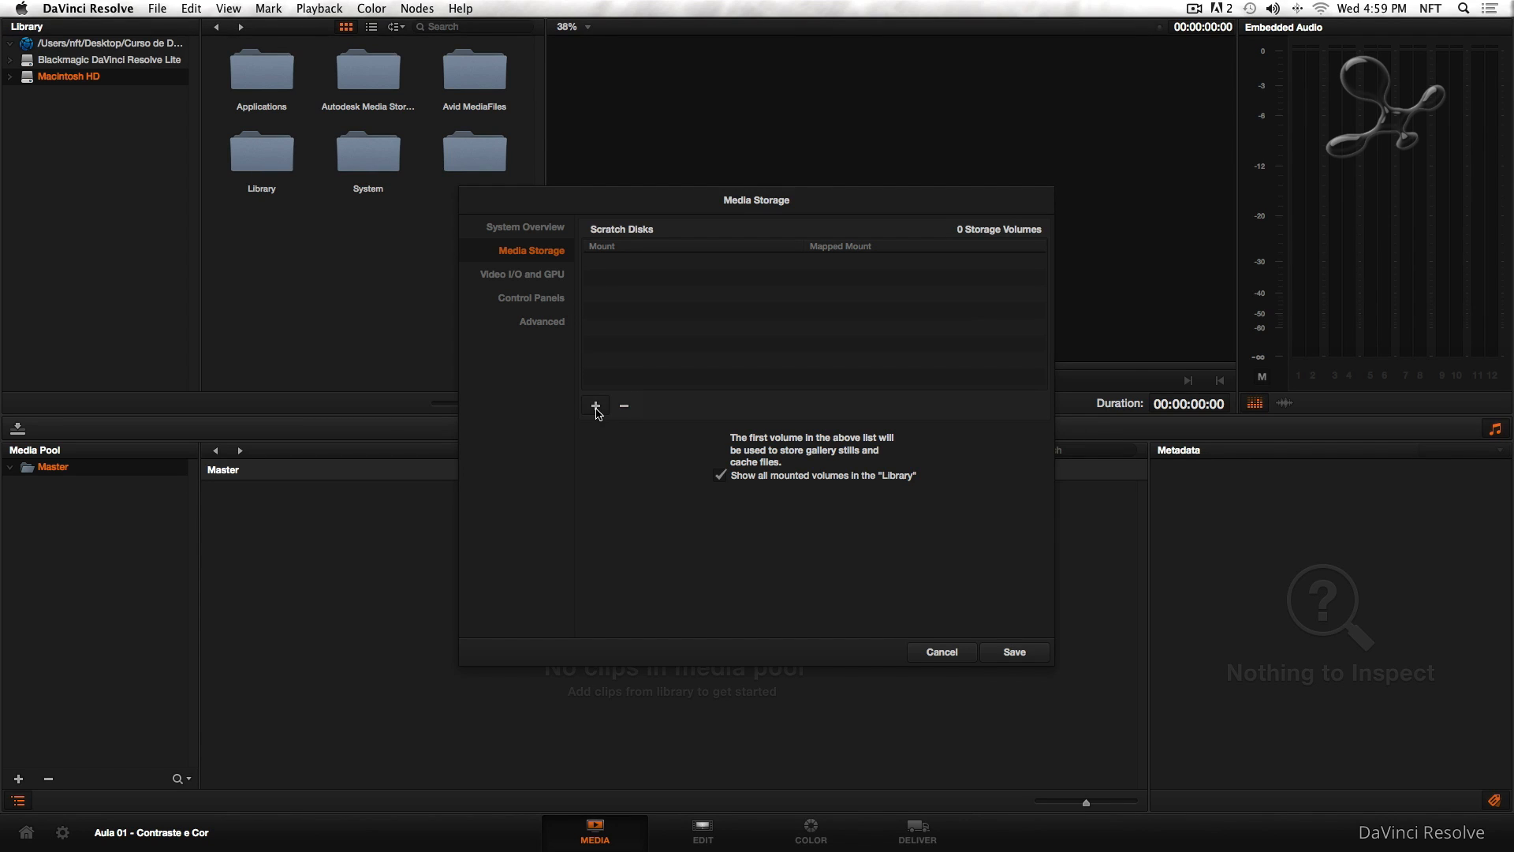
Add Desktop/Curso de DaVinci/Curso de DaVinci as scratch disk, save the preferences, and quit Resolve
left_click(596, 409)
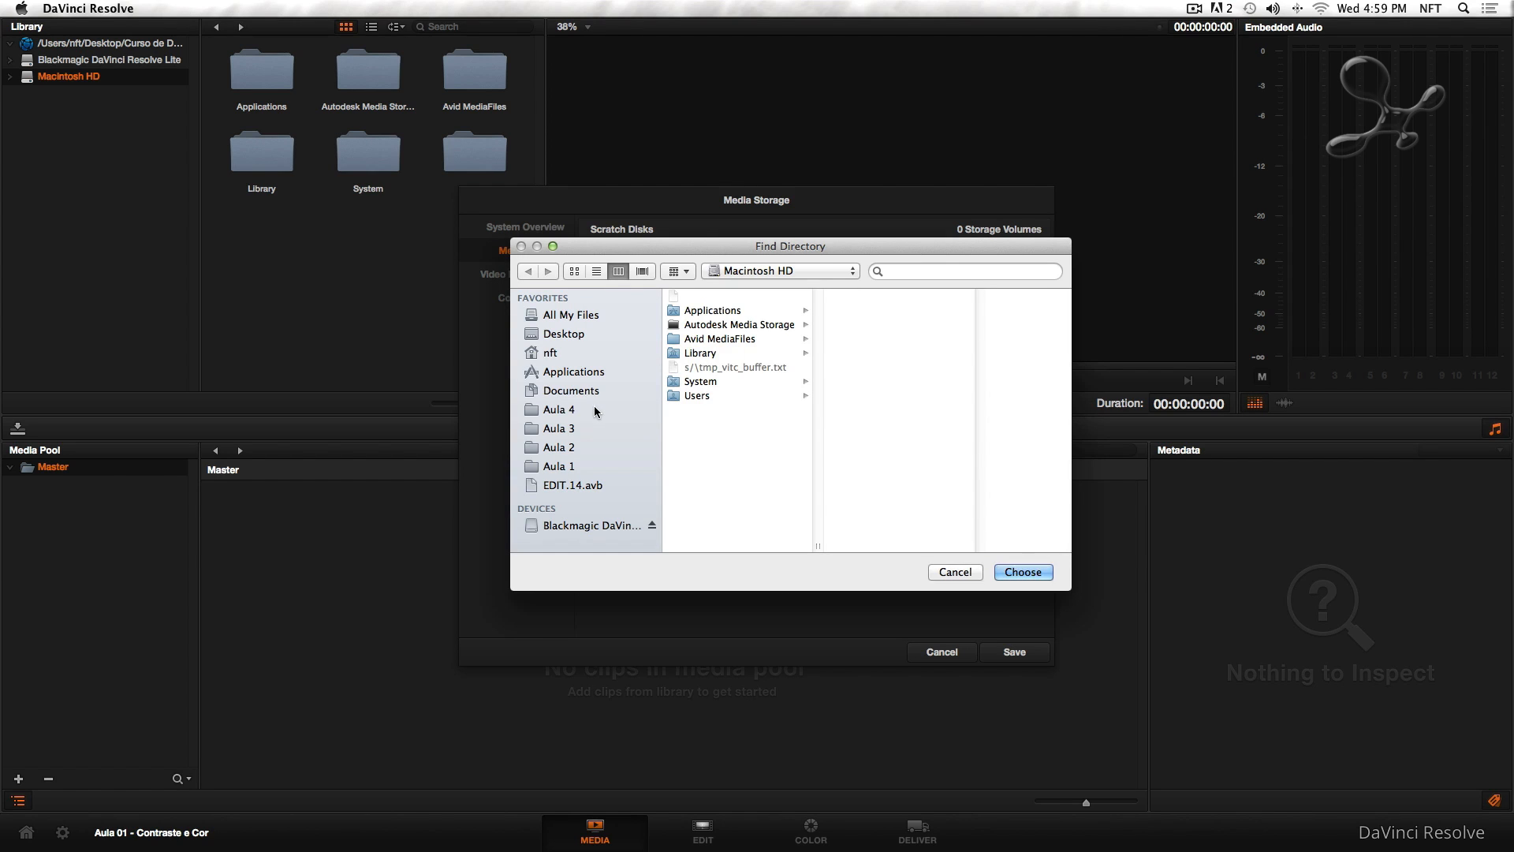
left_click(561, 334)
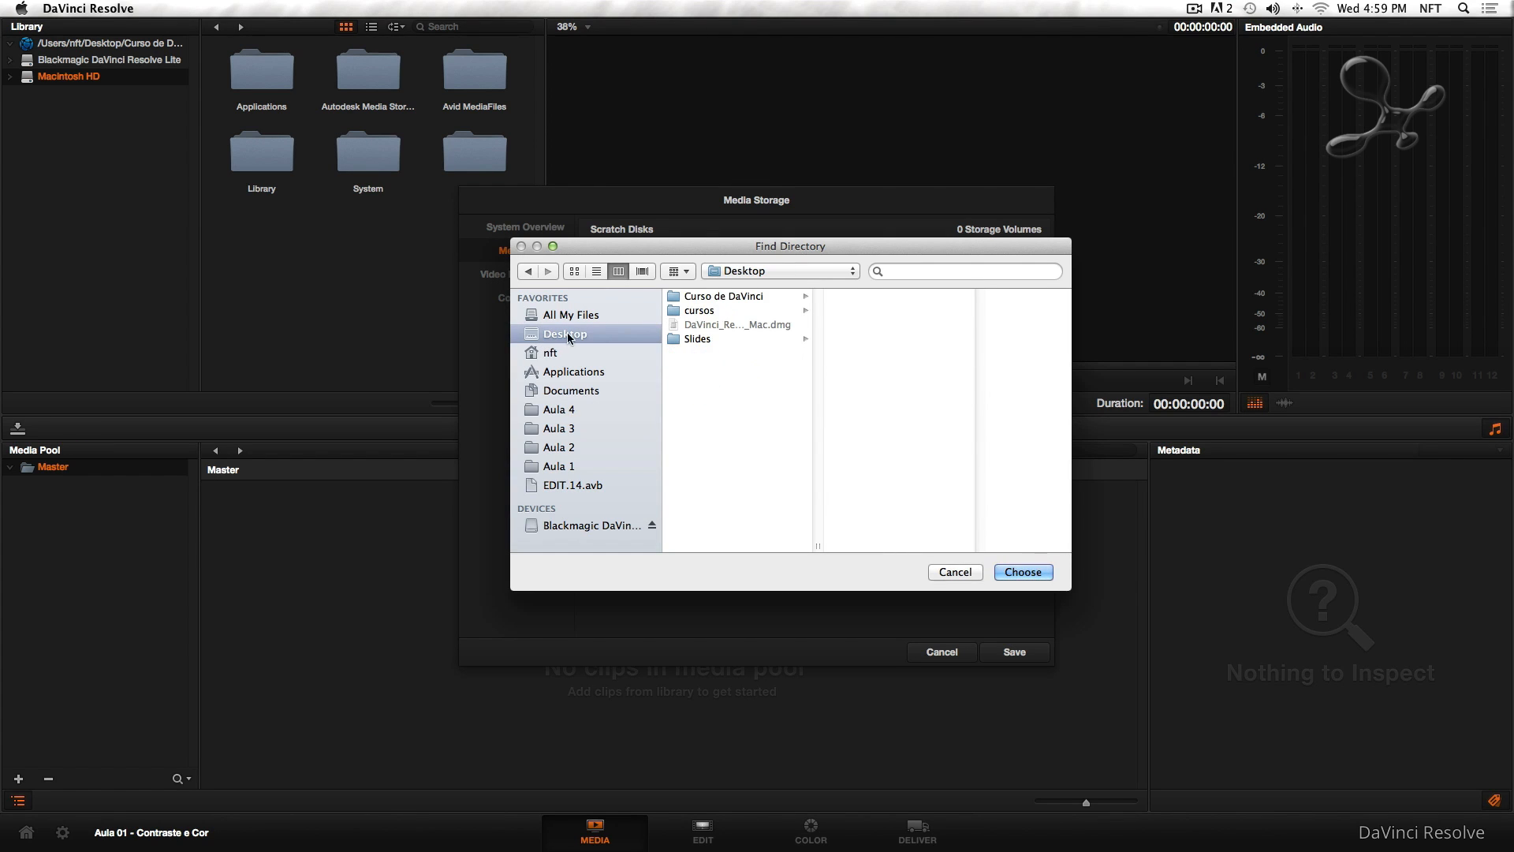
left_click(726, 298)
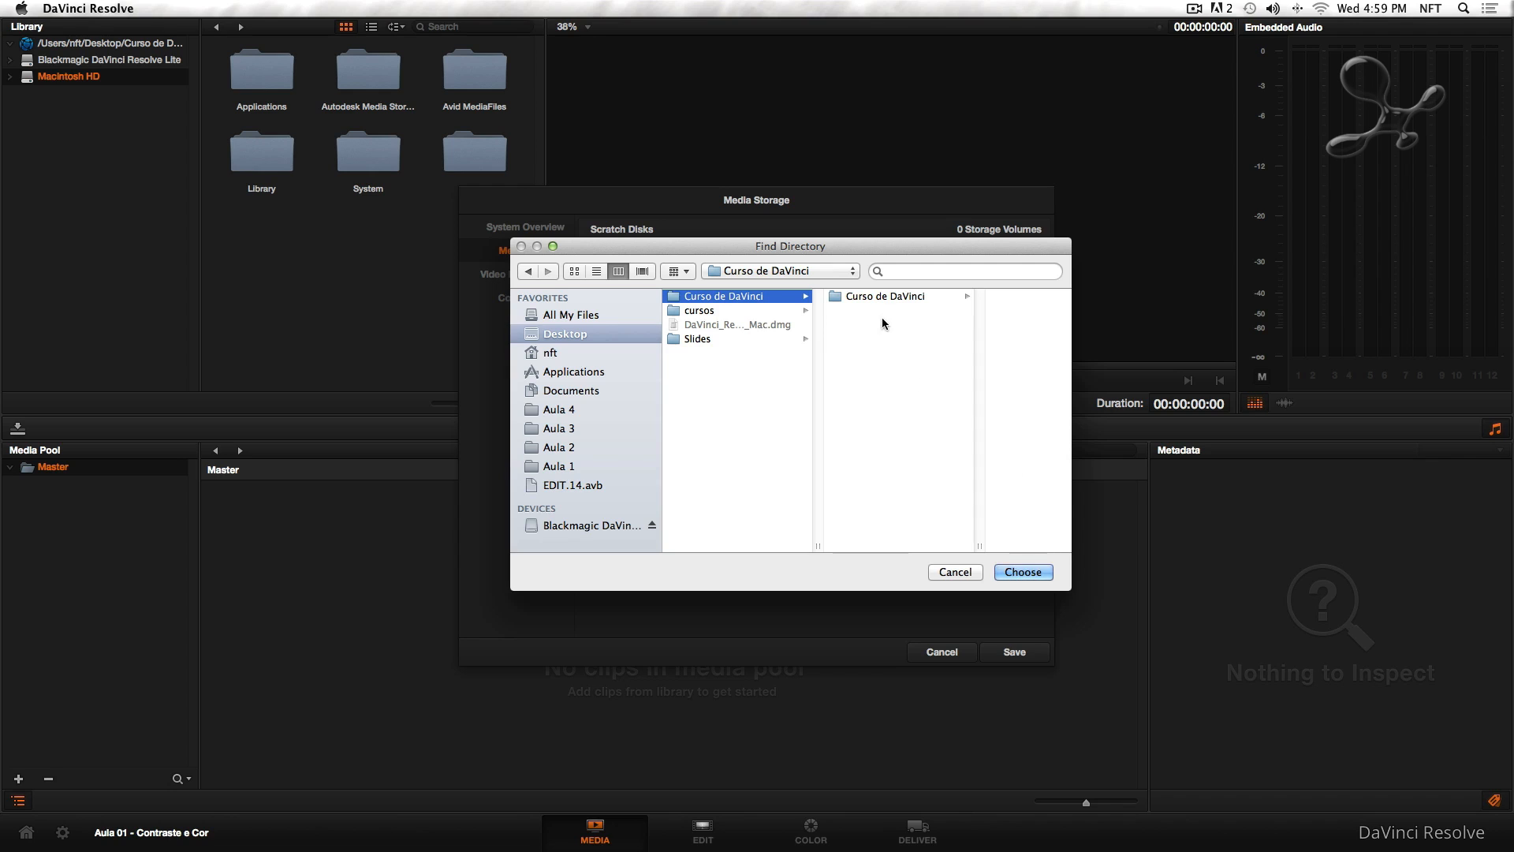
left_click(877, 297)
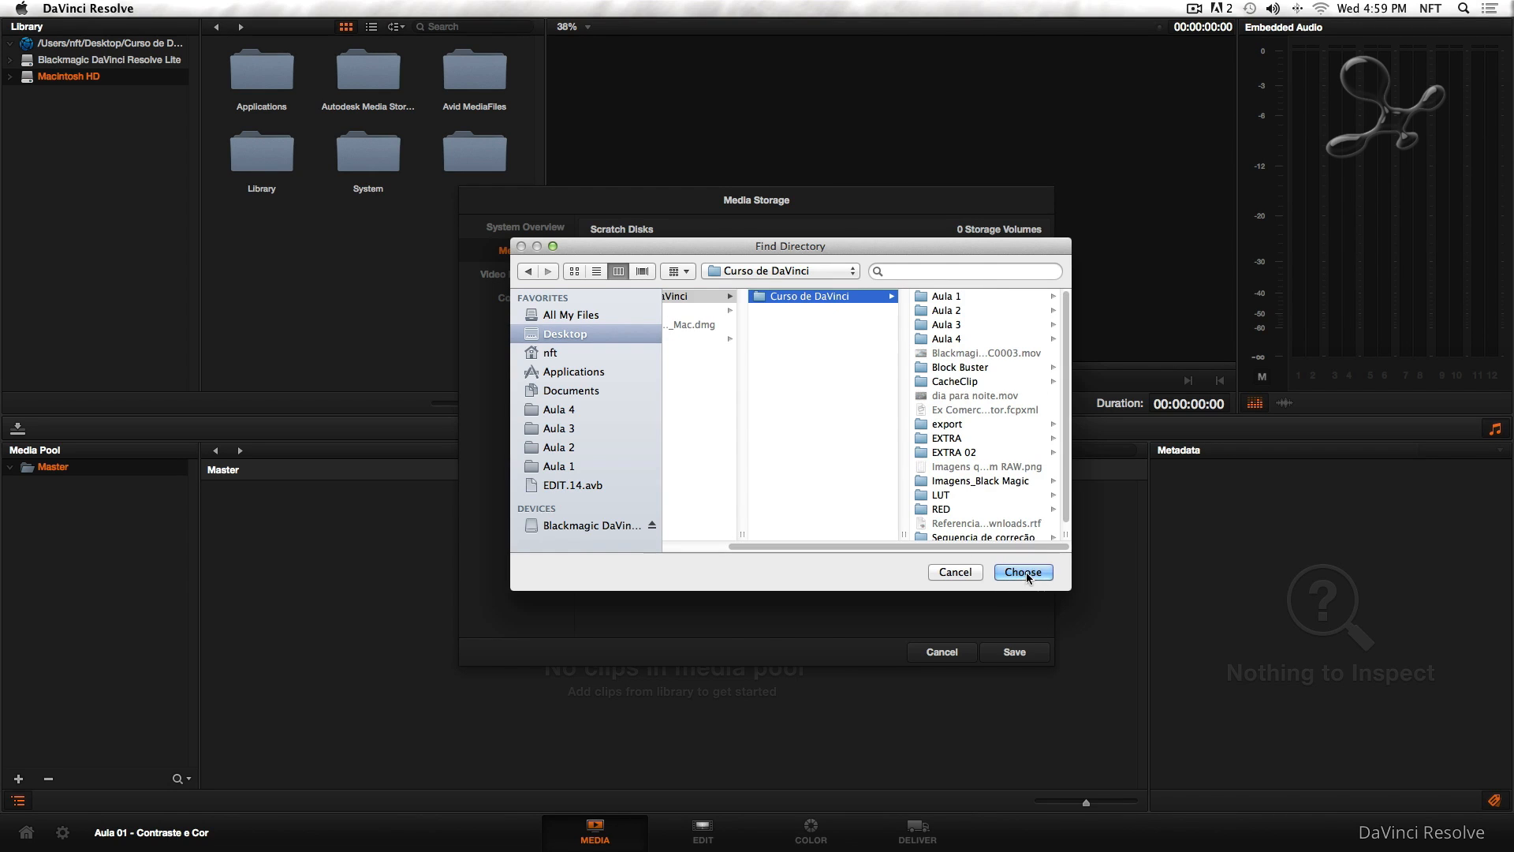
left_click(1024, 572)
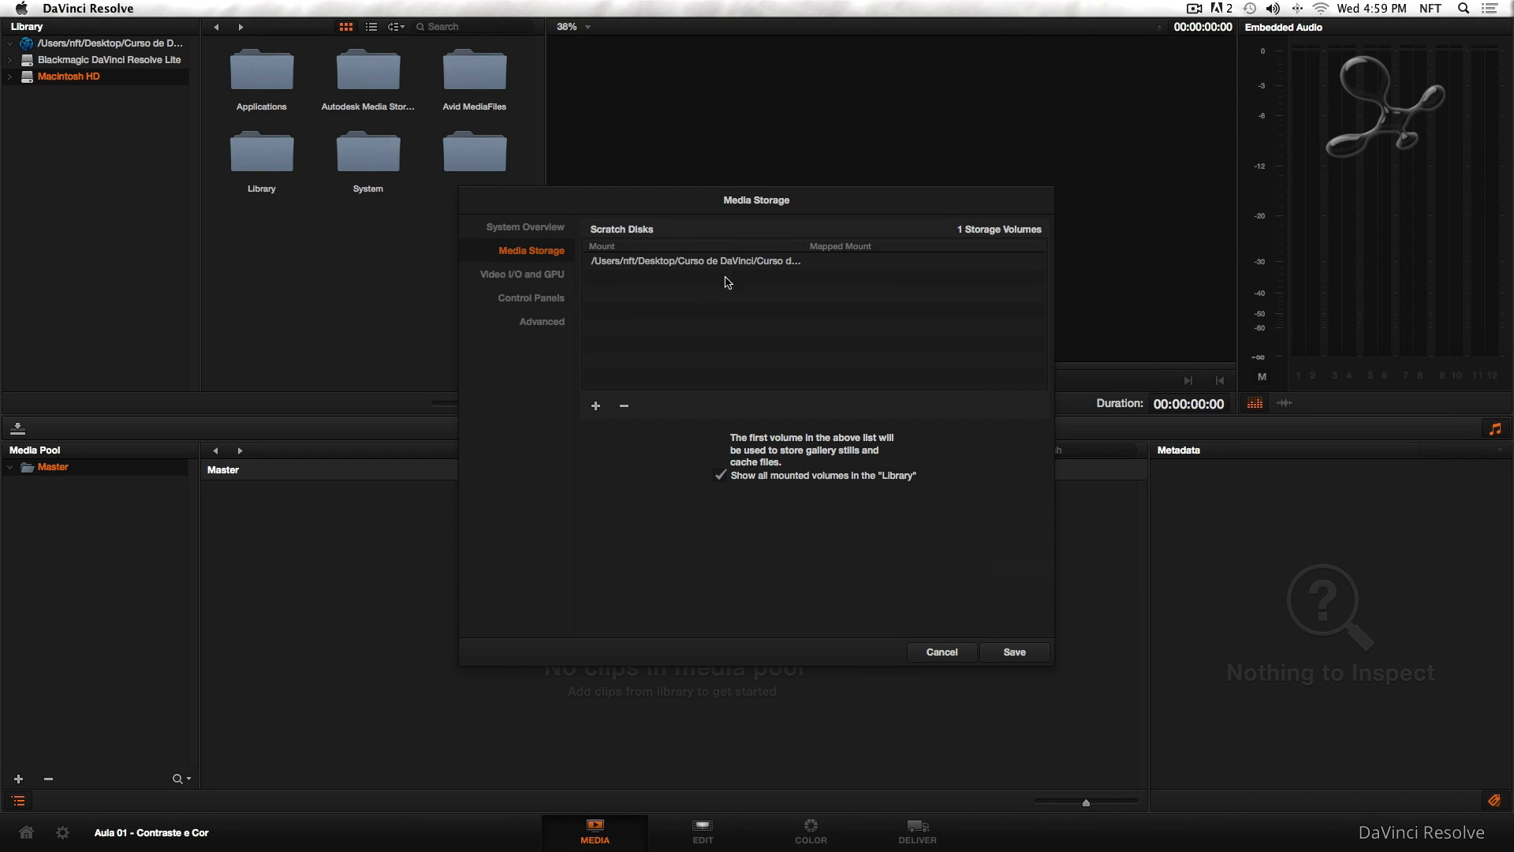
left_click(1016, 655)
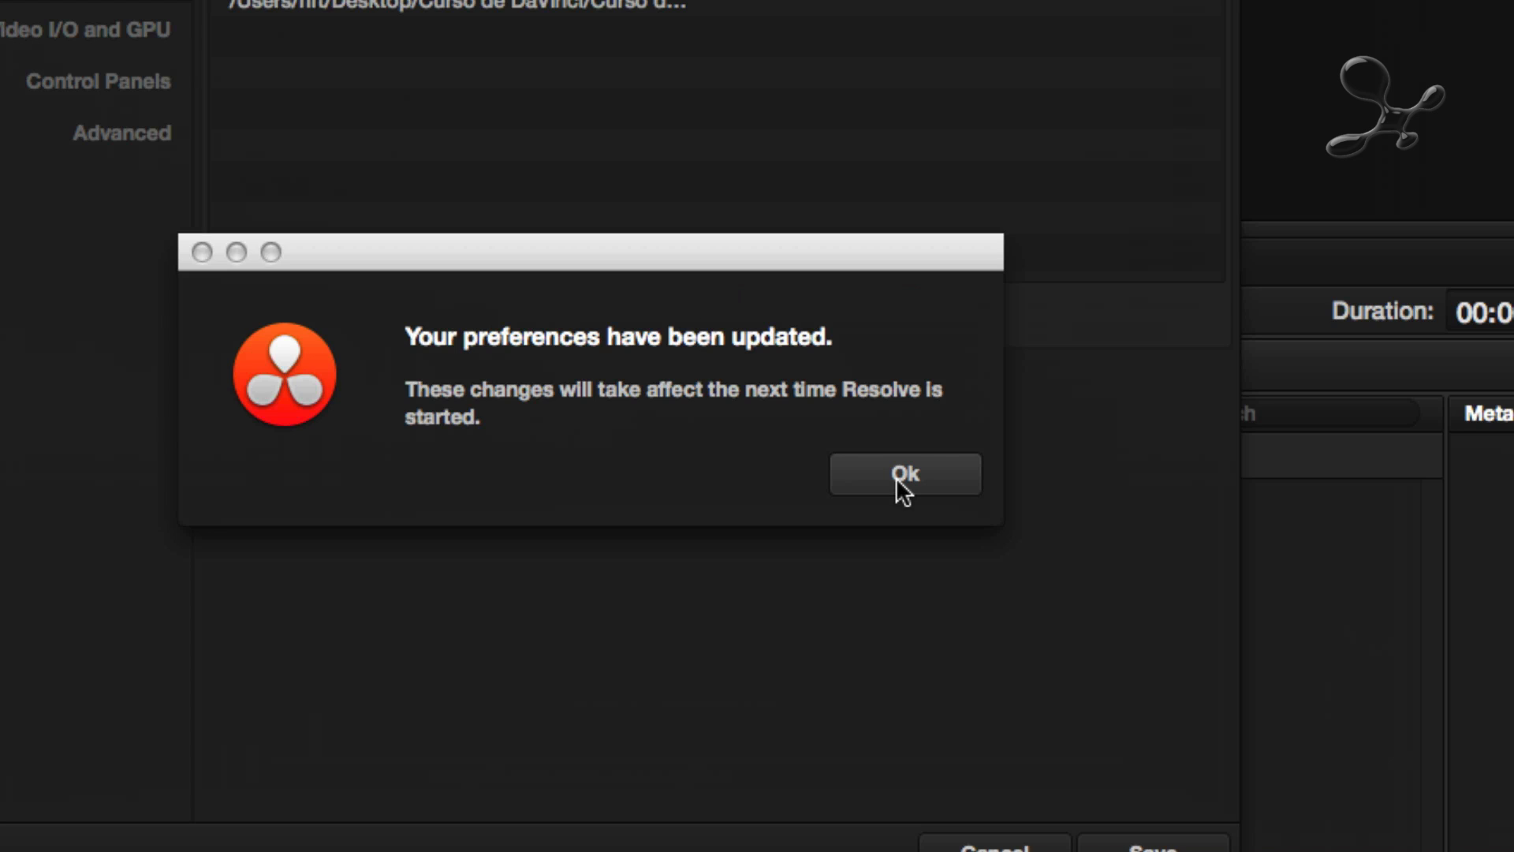
left_click(899, 476)
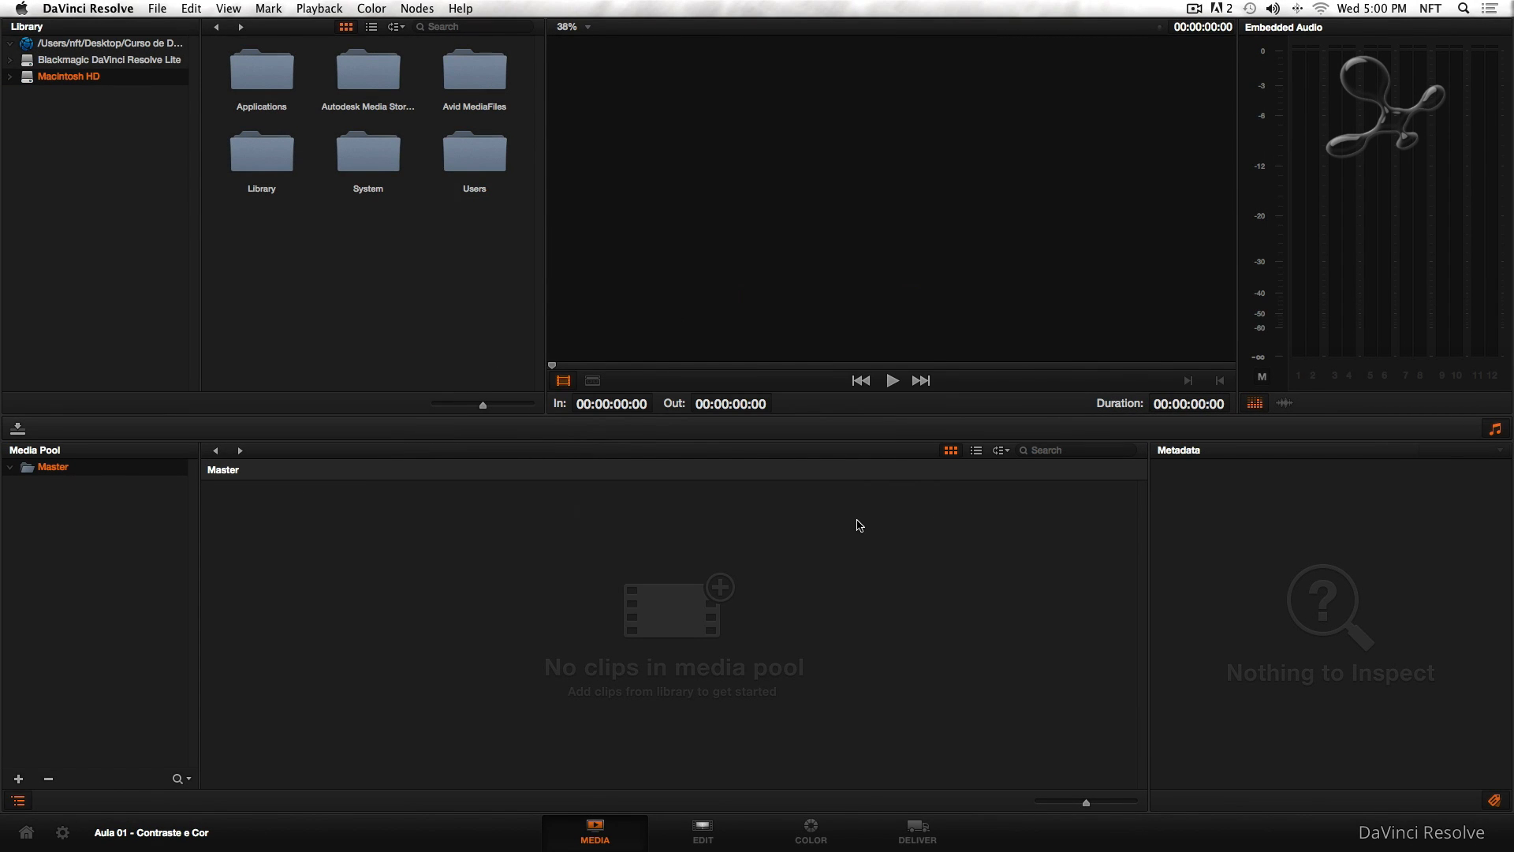
key("super+q")
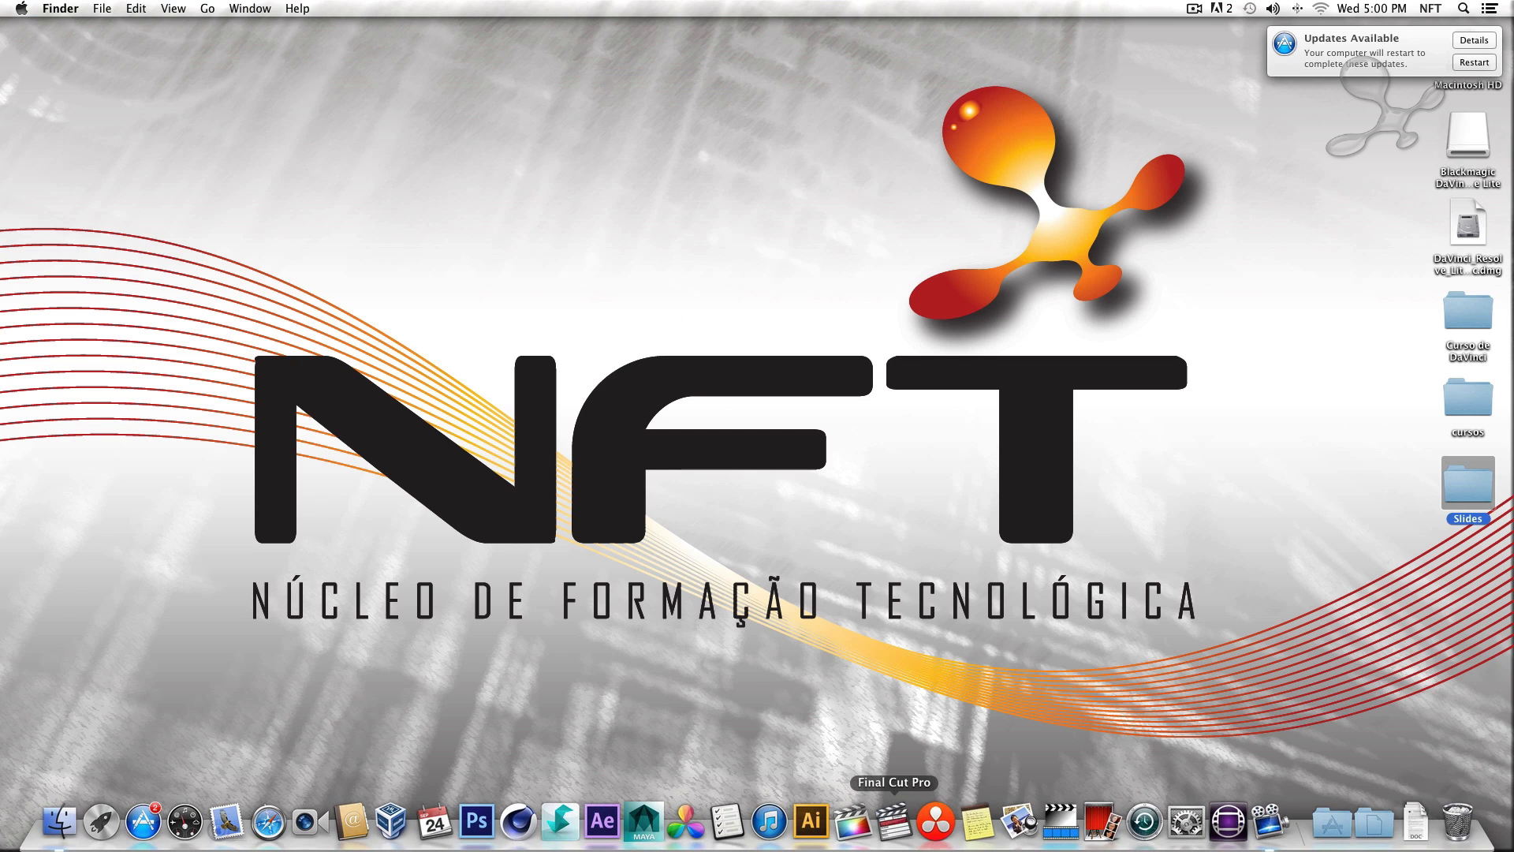
Relaunch DaVinci Resolve from the Dock
left_click(919, 821)
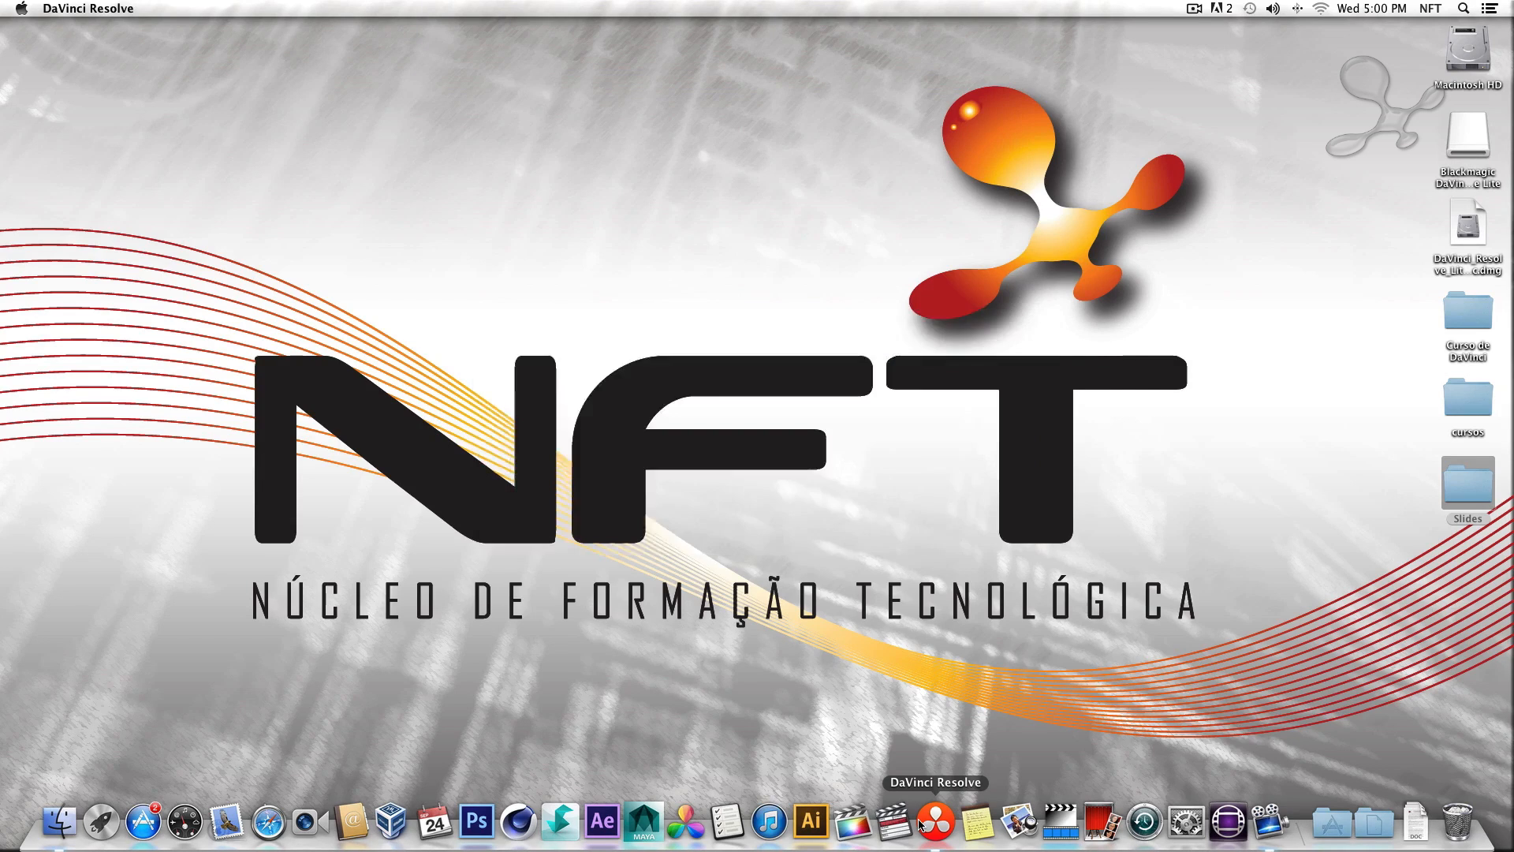
Log in, open the Aula 01 - Contraste e Cor project, and show Macintosh HD's folders
left_click(757, 523)
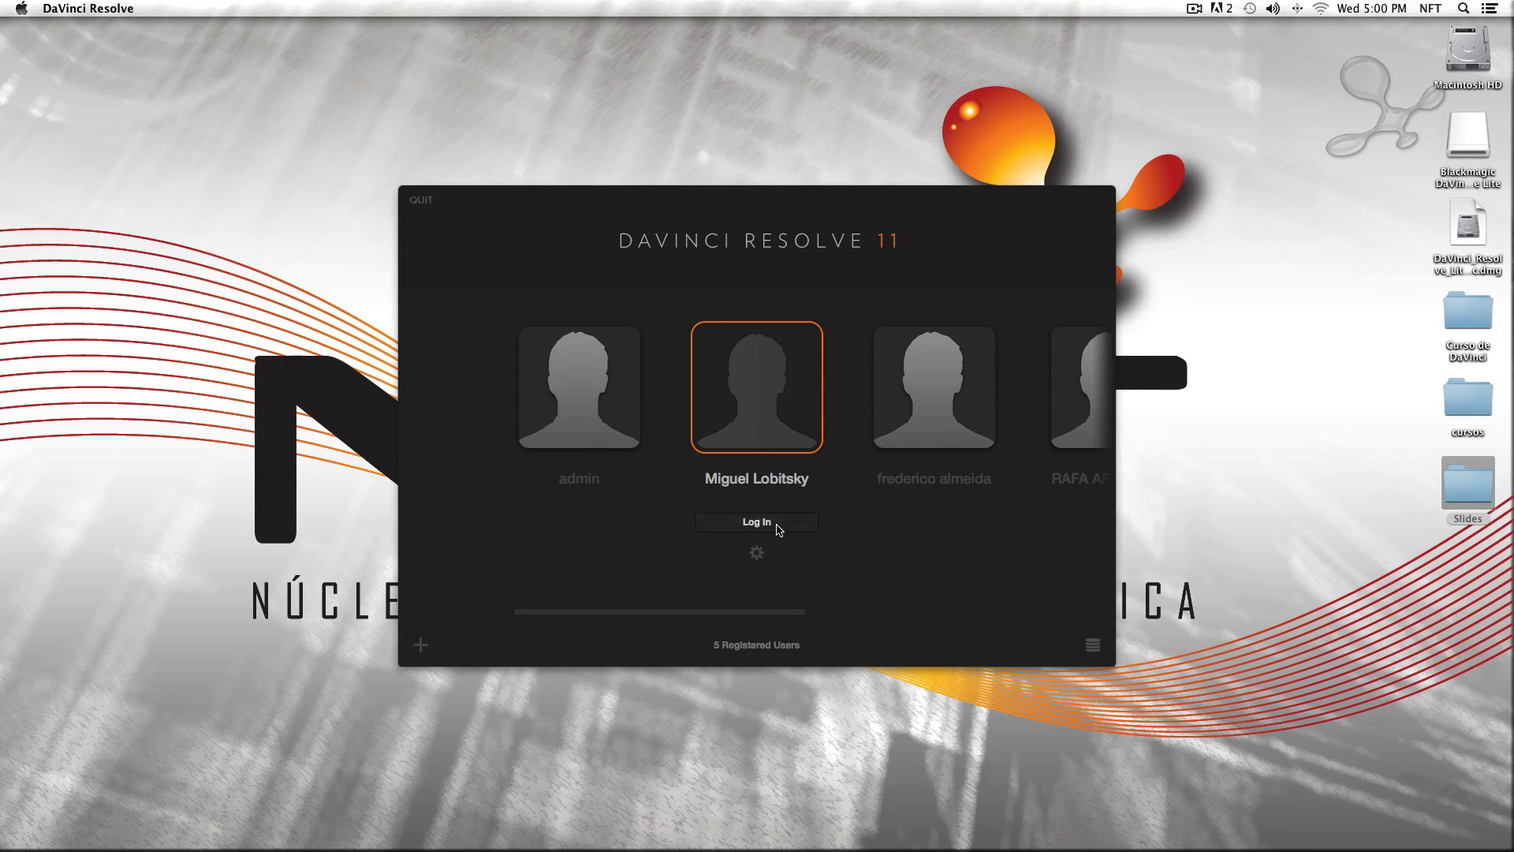
double_click(660, 253)
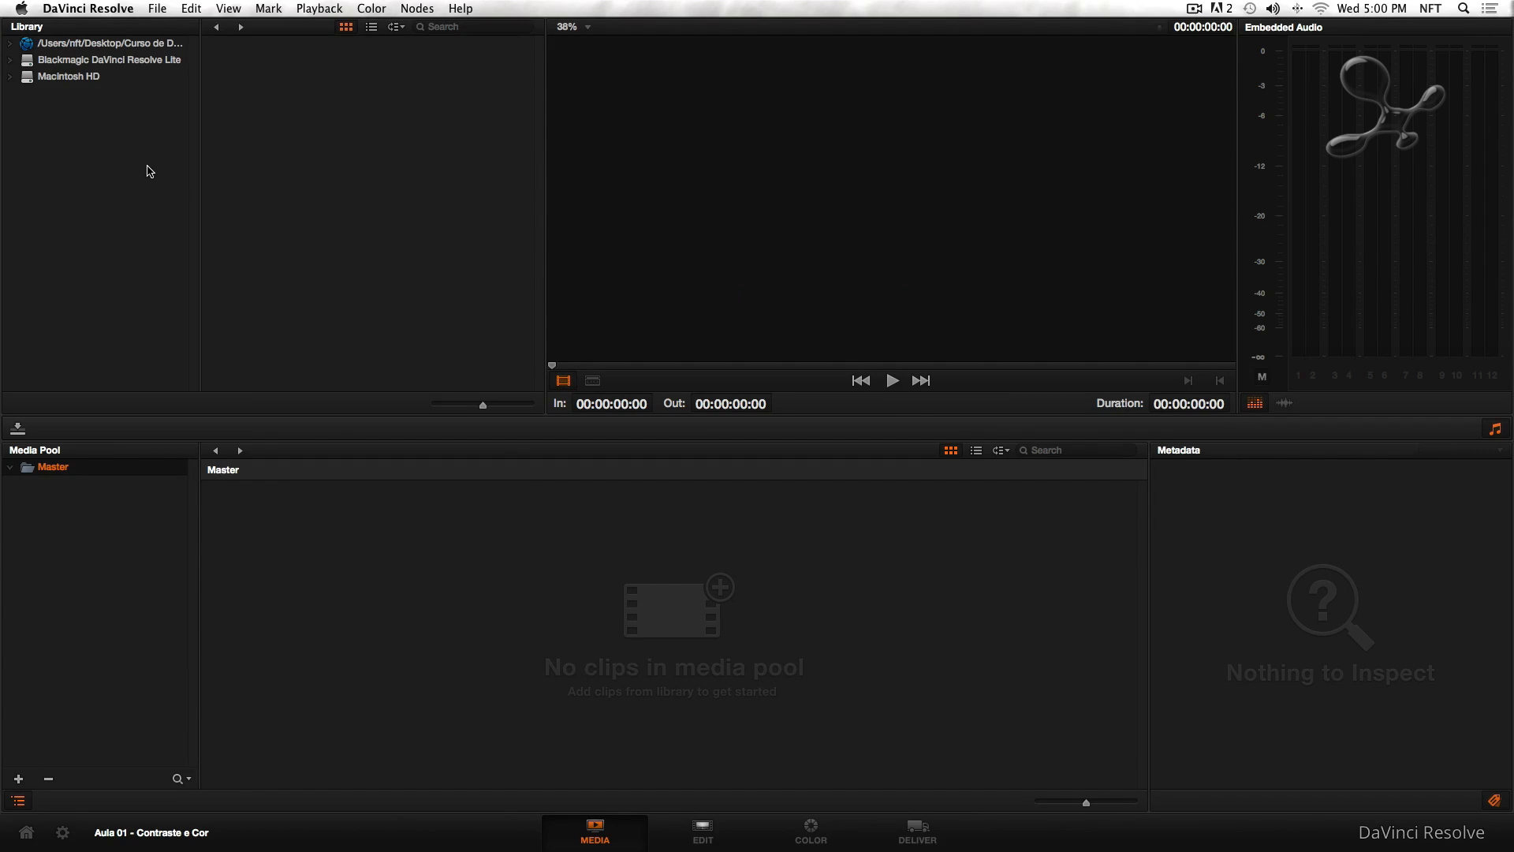
left_click(55, 78)
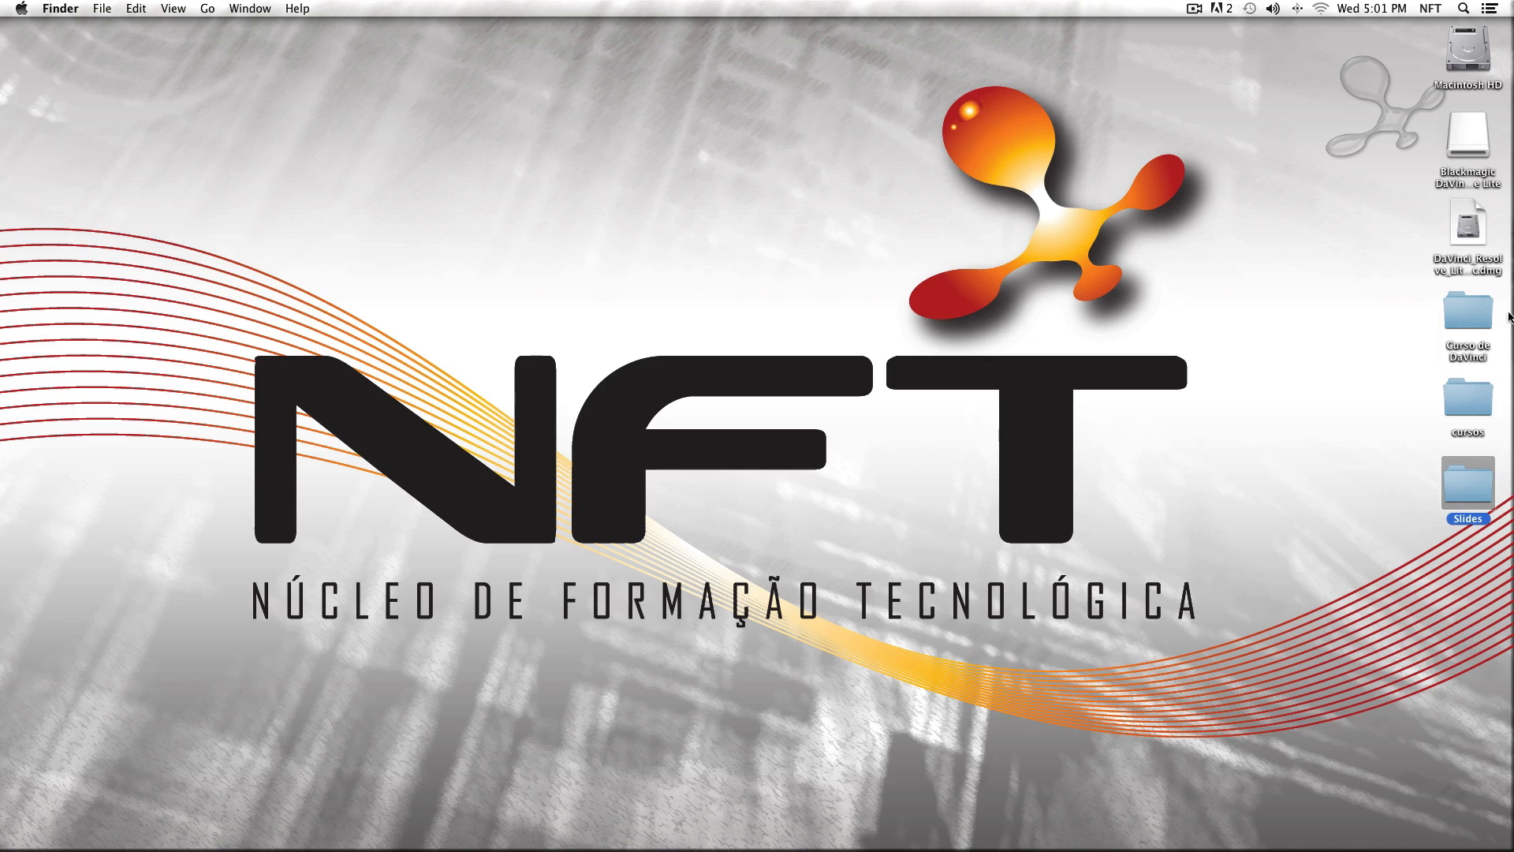
left_click(1475, 149)
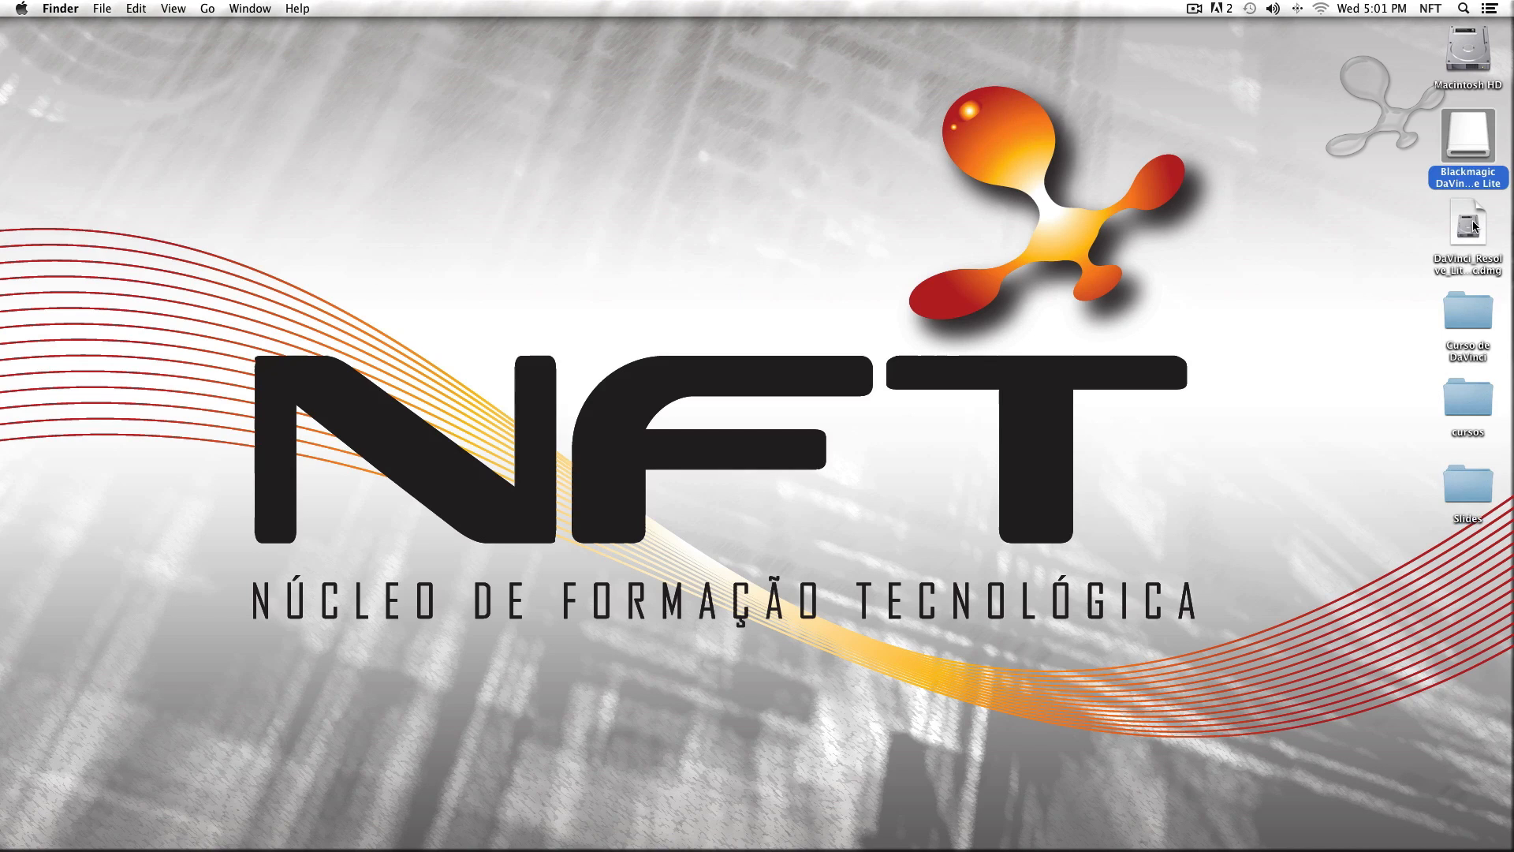
Eject the Resolve Lite volume, trash its .dmg installer, and return to DaVinci Resolve
left_click(1467, 249)
left_click_drag(1467, 158, 1453, 847)
left_click_drag(1478, 220, 1455, 828)
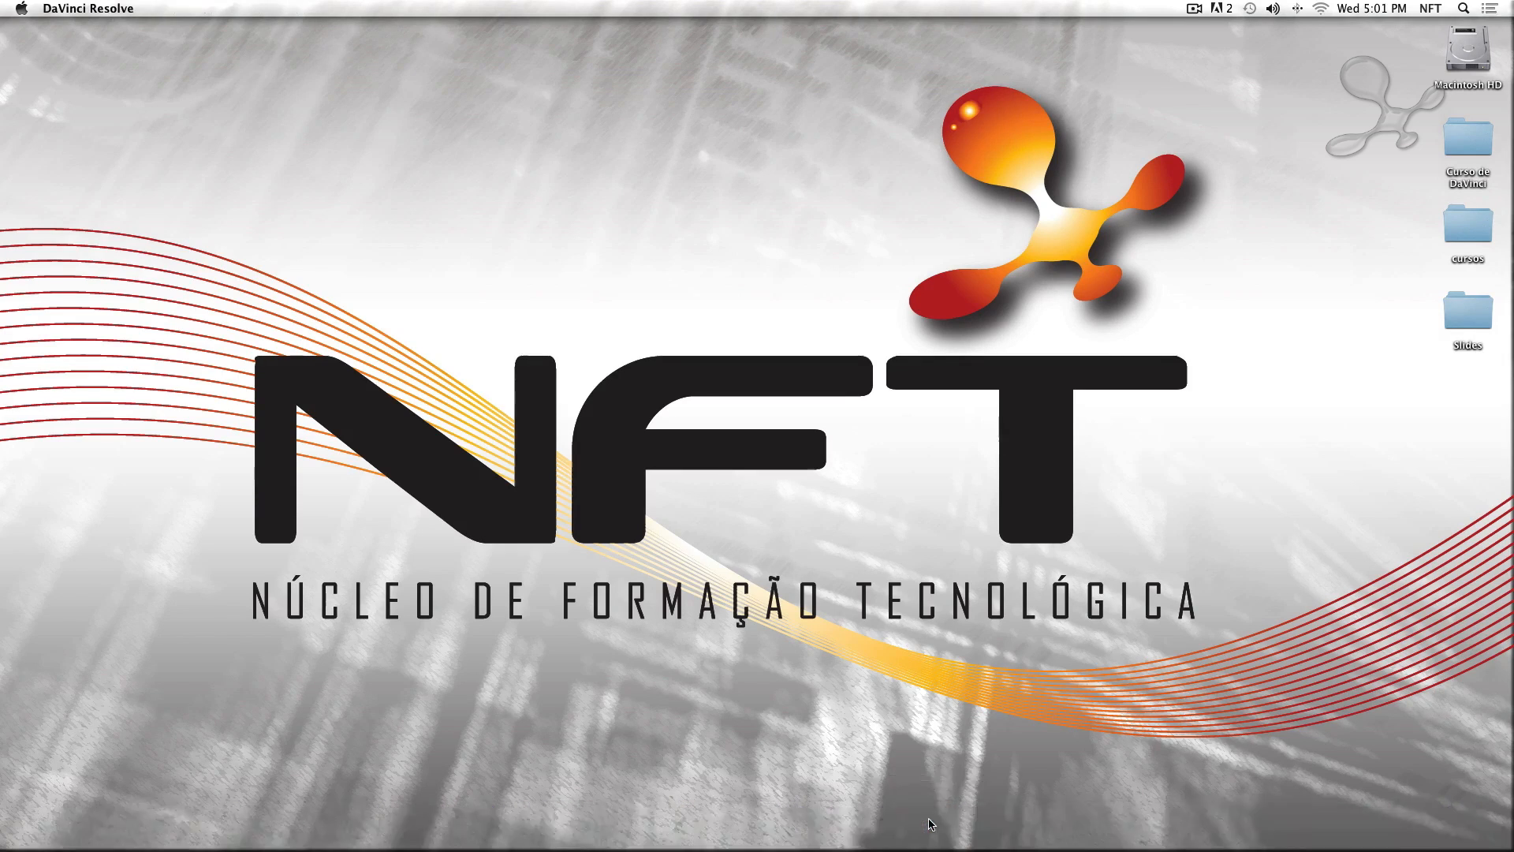
left_click(907, 824)
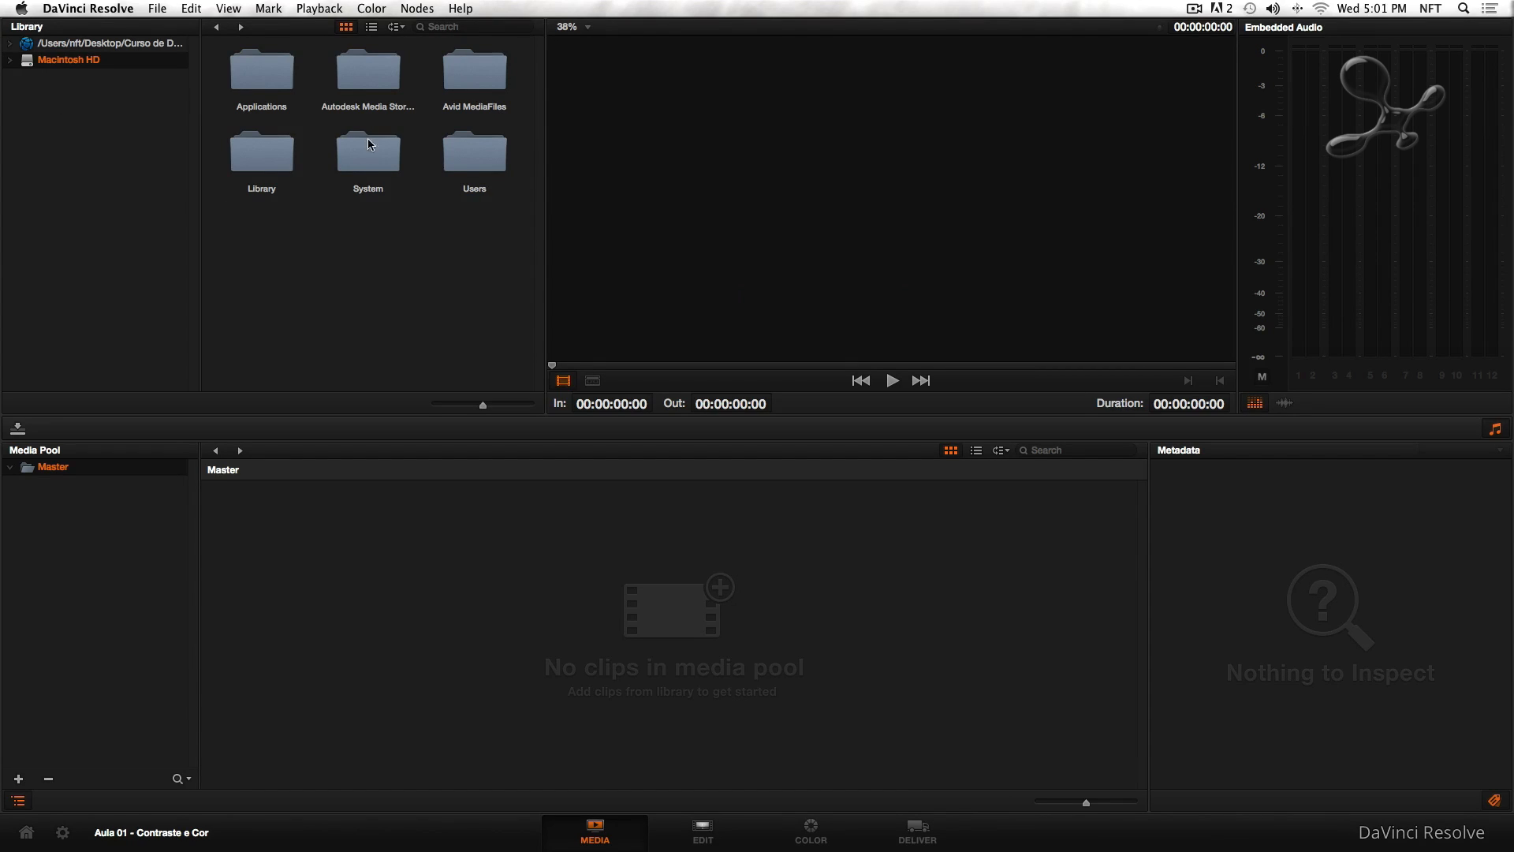
Navigate the library through Users > nft > Desktop > Curso de DaVinci > Curso de DaVinci
double_click(474, 160)
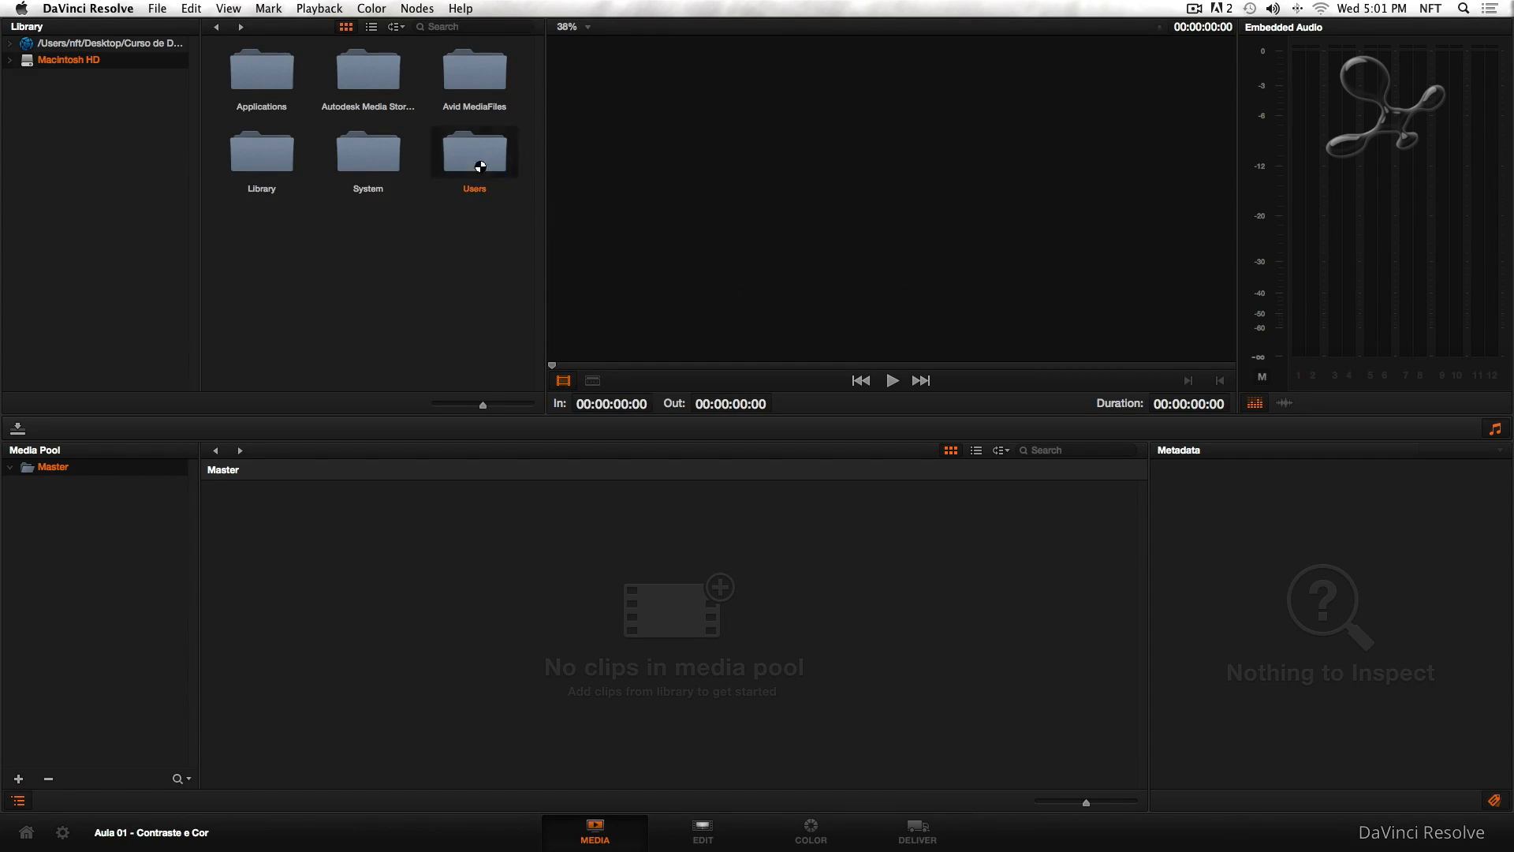
double_click(359, 76)
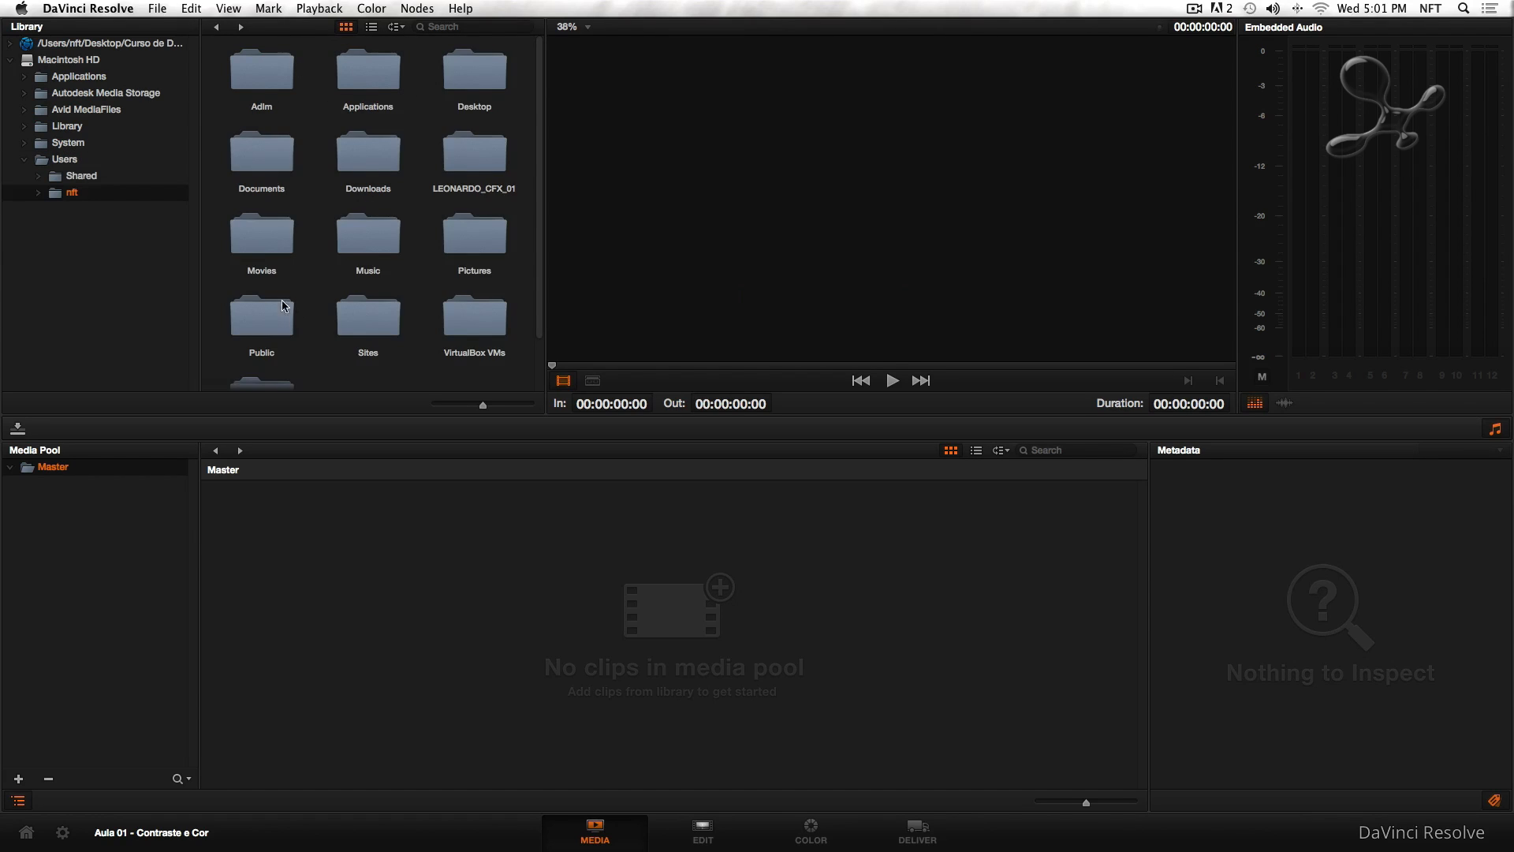
double_click(486, 82)
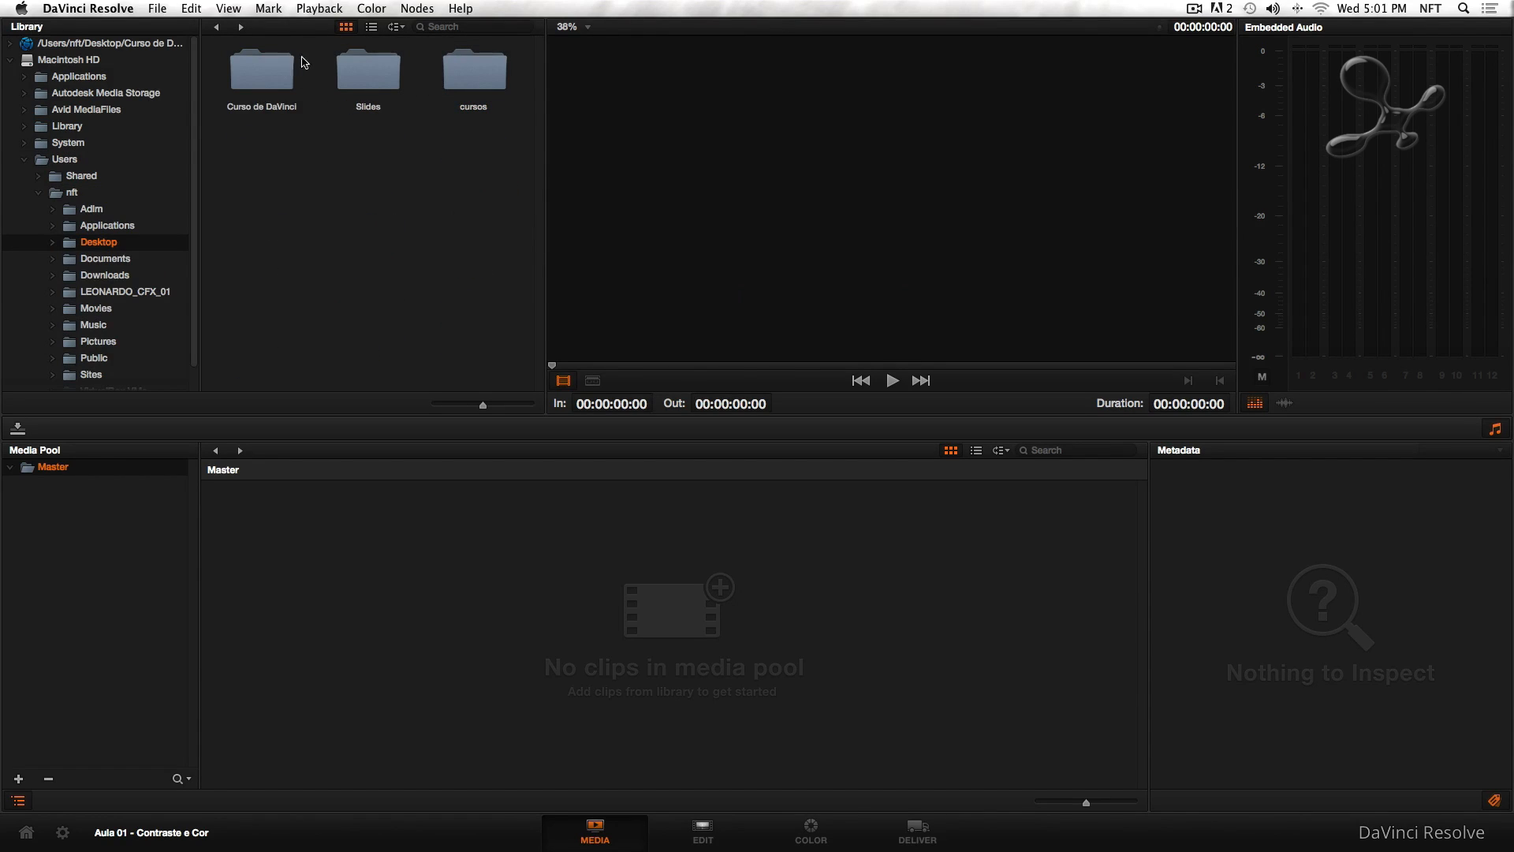
double_click(262, 71)
double_click(272, 88)
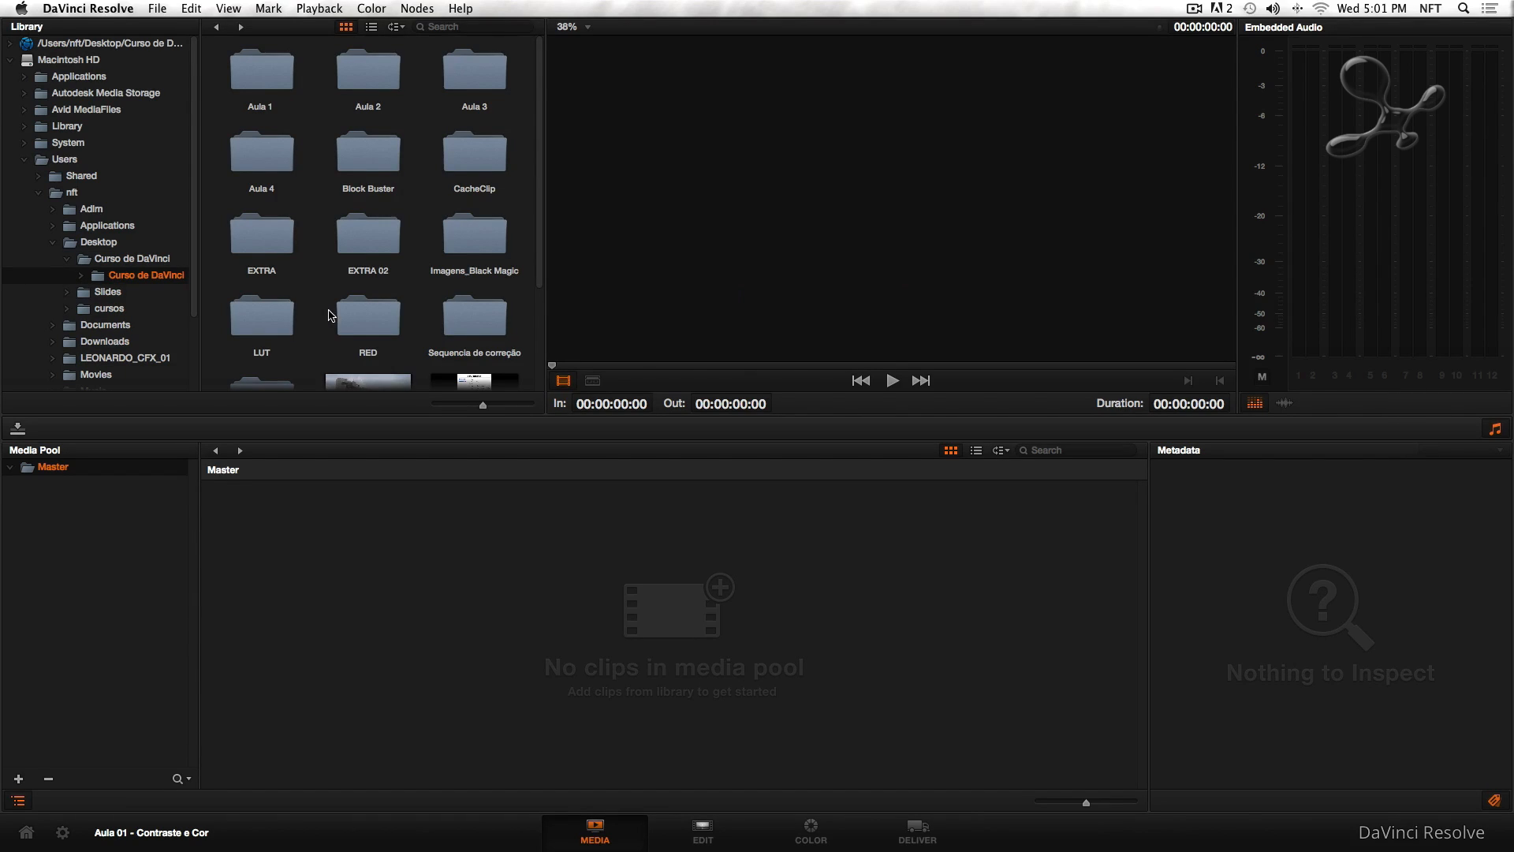
Collapse Macintosh HD and list the course's lesson folders from the saved location
left_click(9, 60)
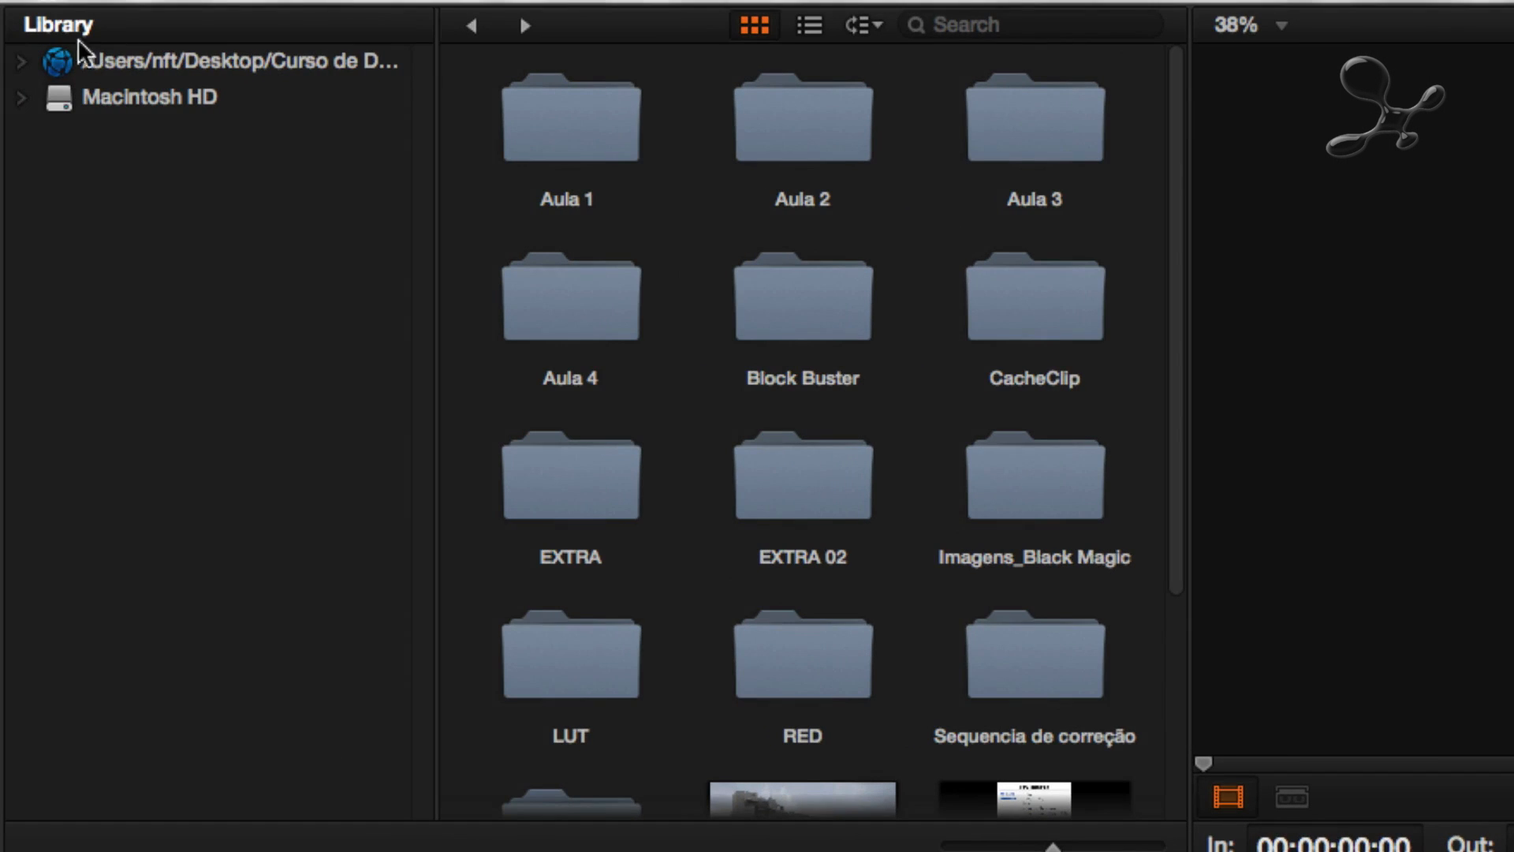
left_click(48, 41)
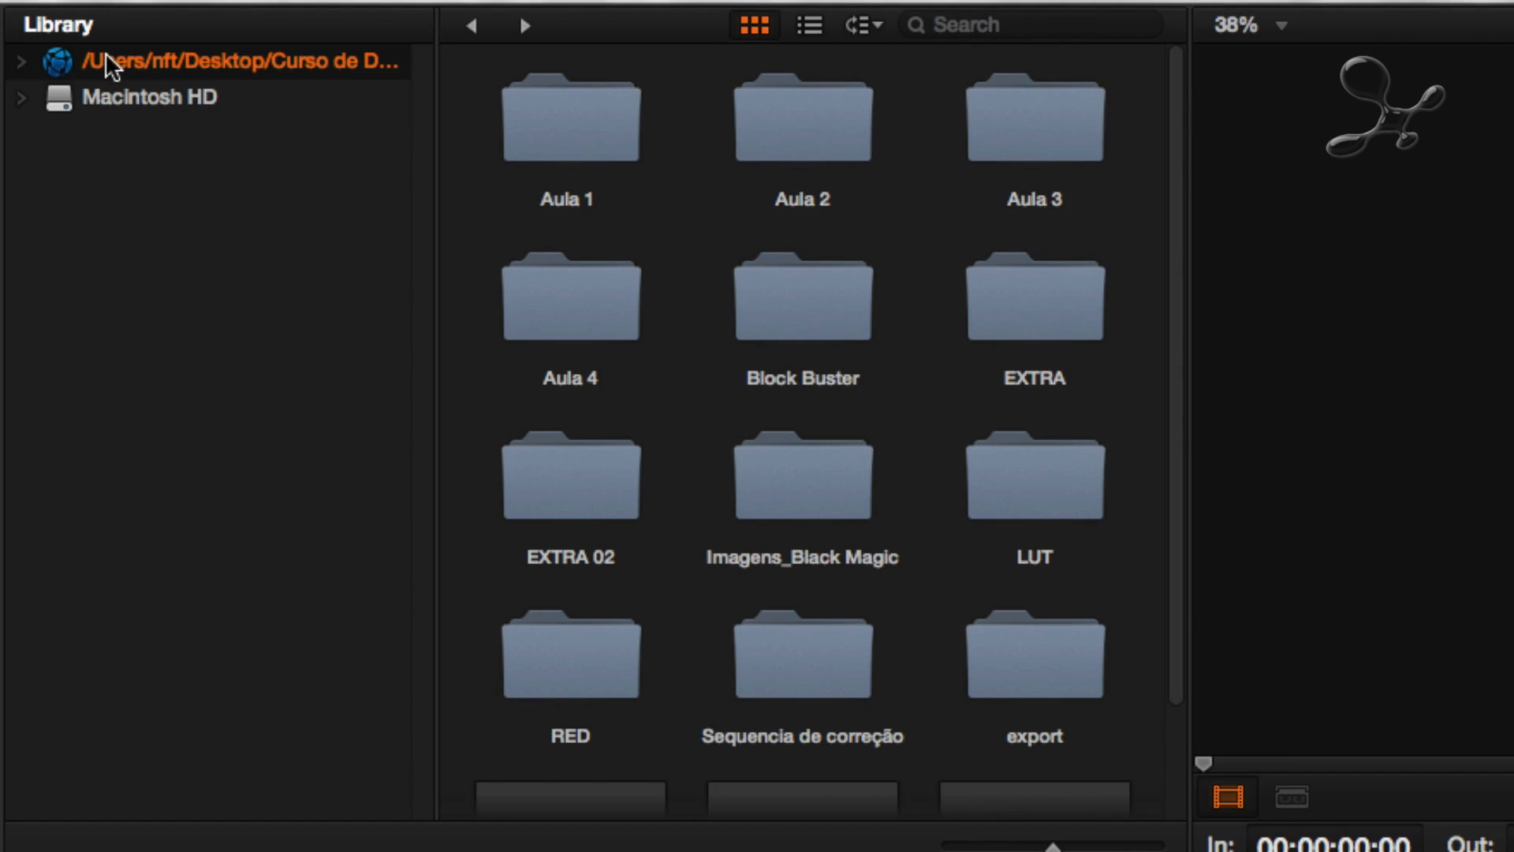
scroll(855, 261, "down", 3)
scroll(855, 262, "up", 3)
scroll(855, 262, "down", 3)
scroll(855, 262, "up", 3)
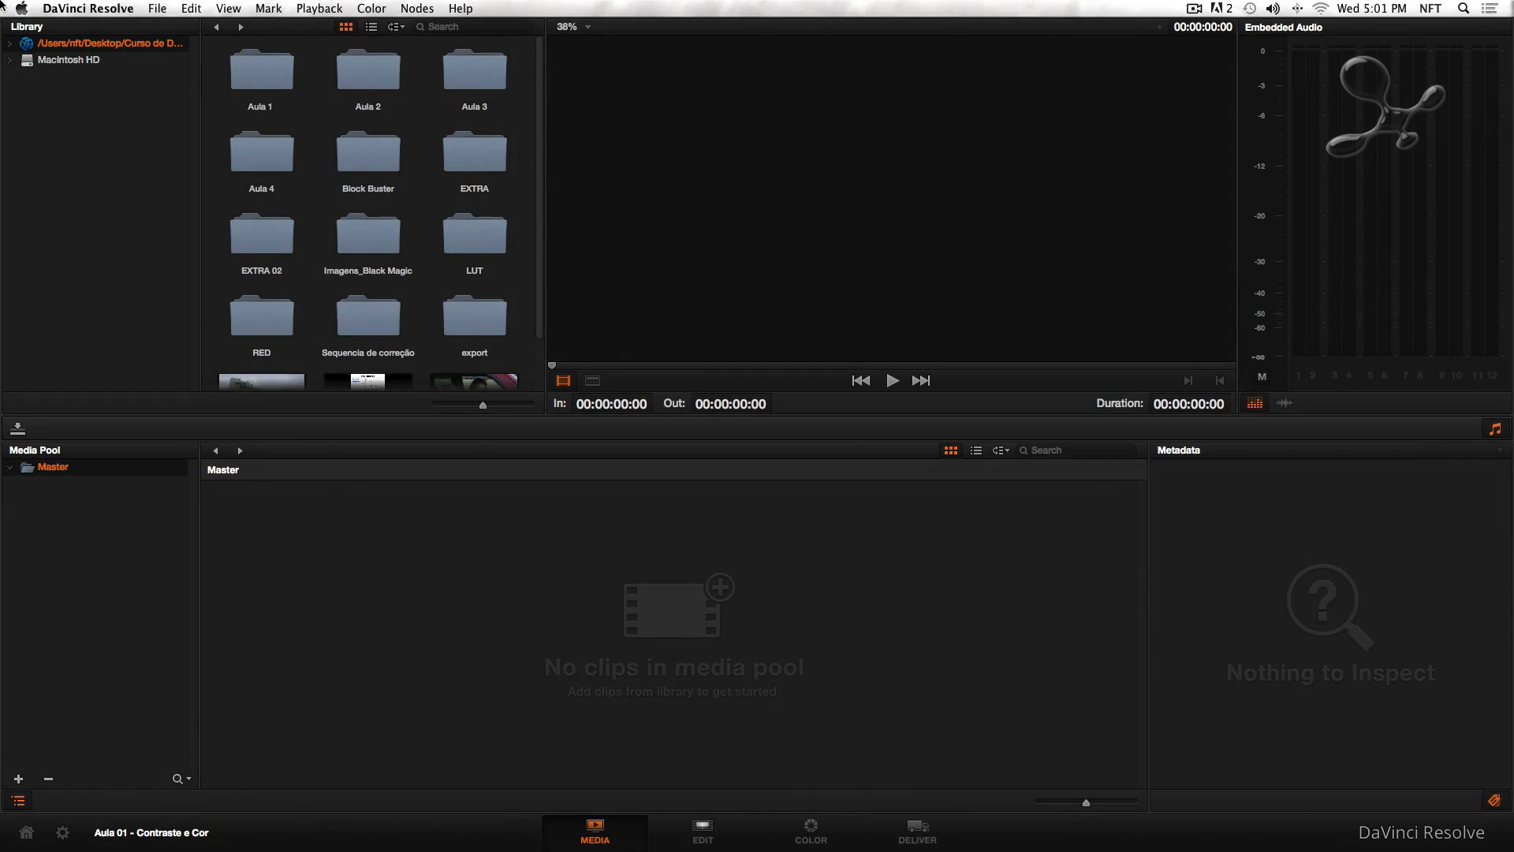
left_click(76, 10)
left_click(87, 53)
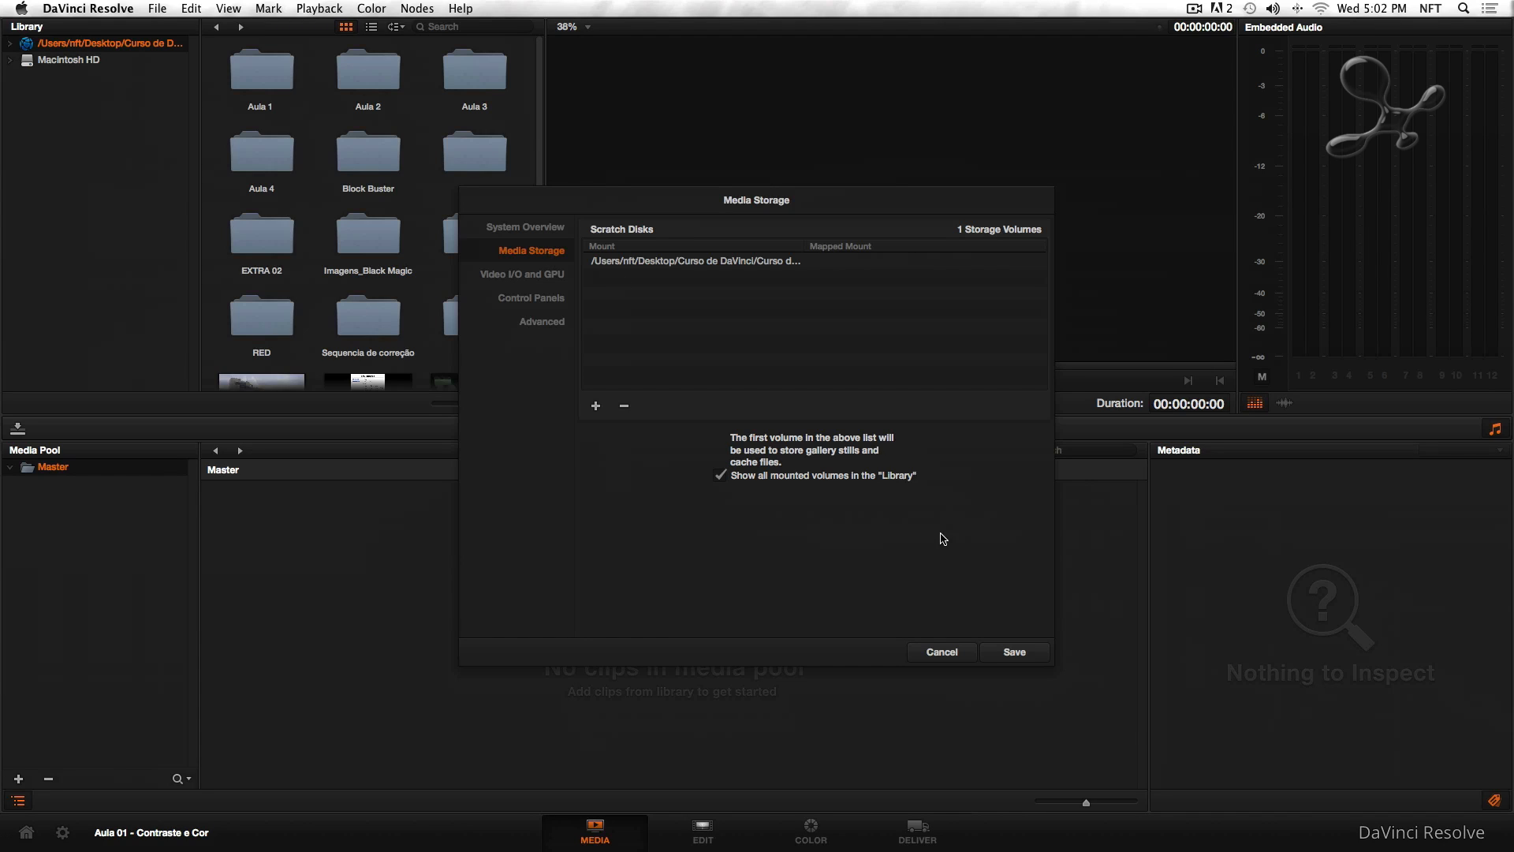
left_click(935, 652)
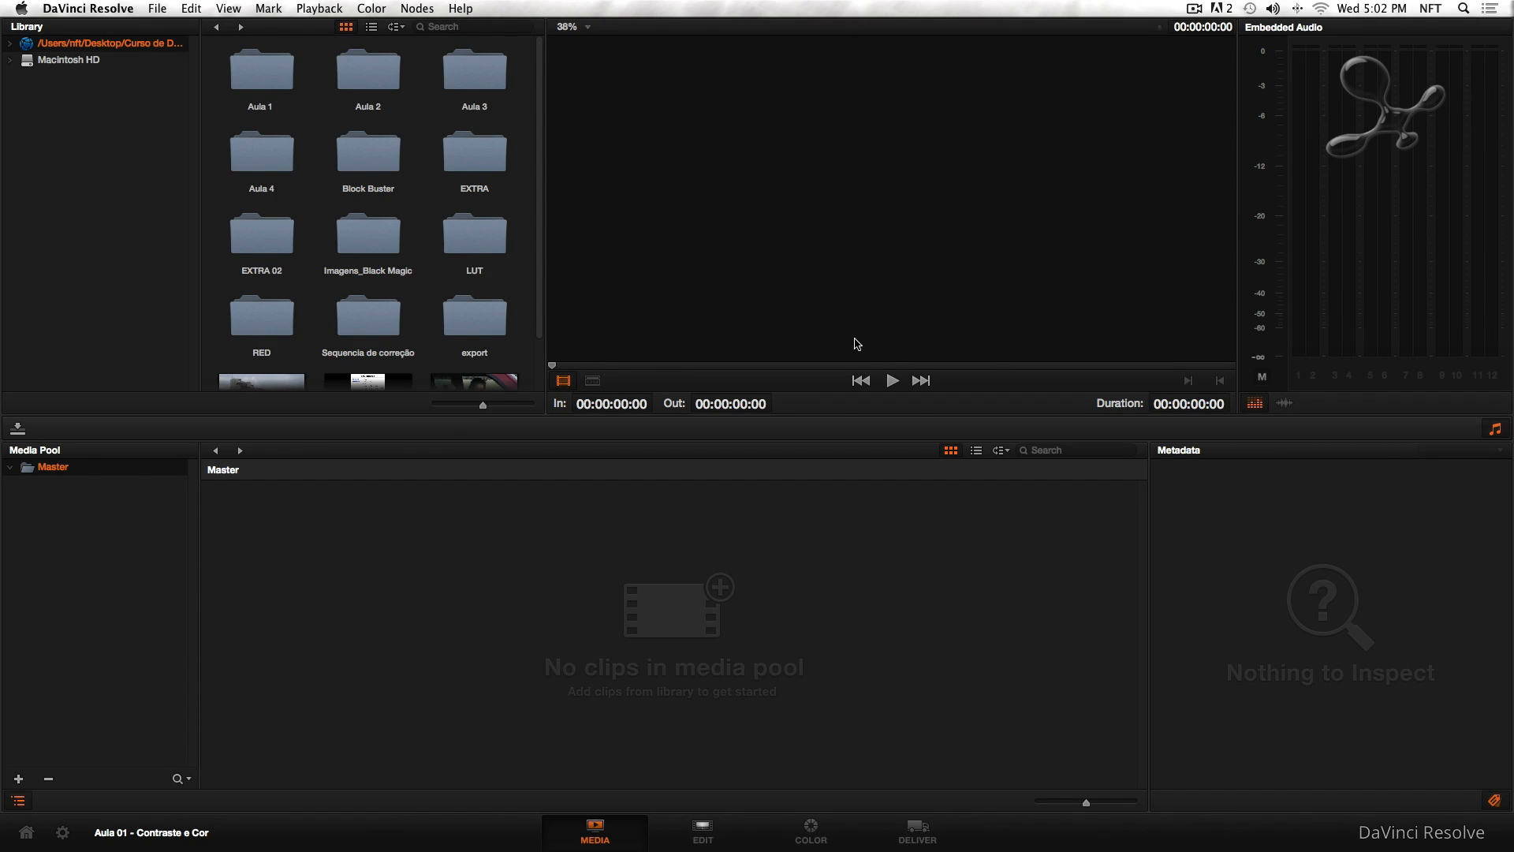
Open the Aula 1 folder and then its Exercício 1 folder
scroll(333, 303, "down", 2)
scroll(321, 256, "up", 2)
double_click(278, 79)
left_click(272, 87)
double_click(273, 89)
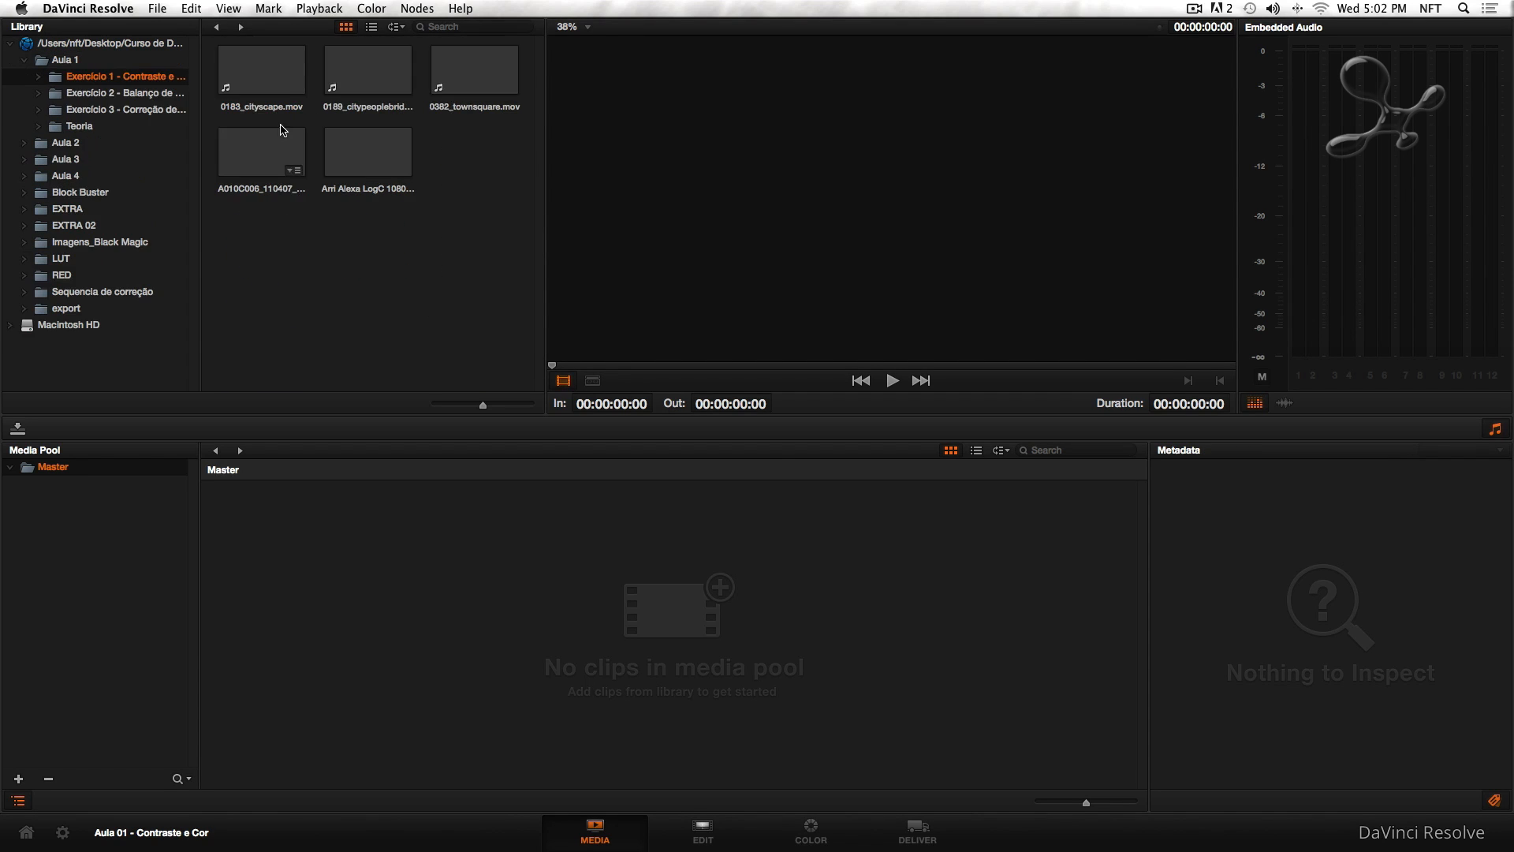
Preview the 0183_cityscape.mov, A010C006_110407_R236_V1-0002.mov and Las Vegas Arri Alexa clips
left_click(282, 88)
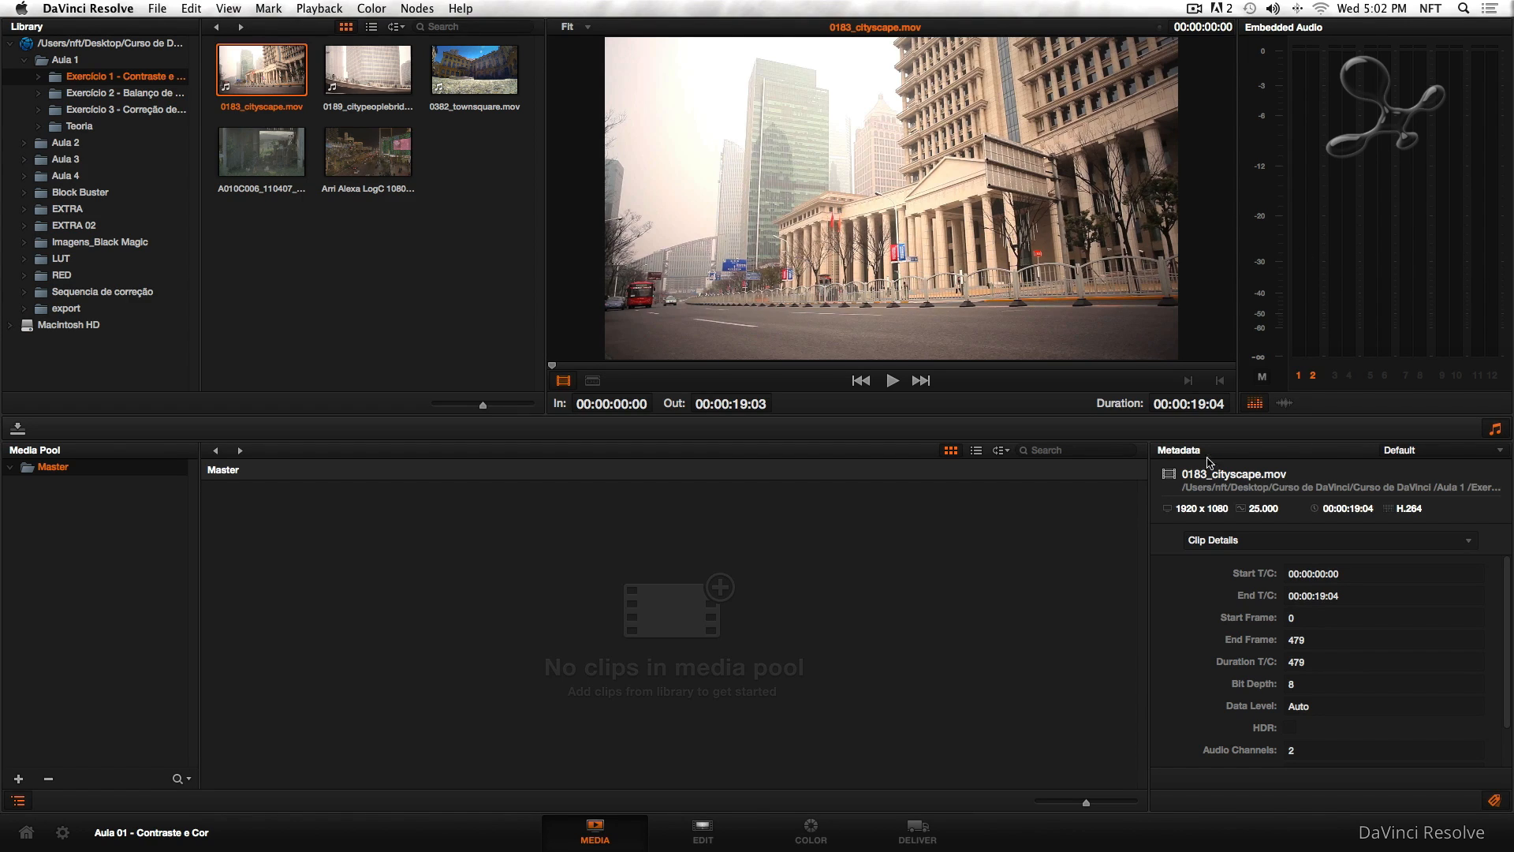
left_click(273, 154)
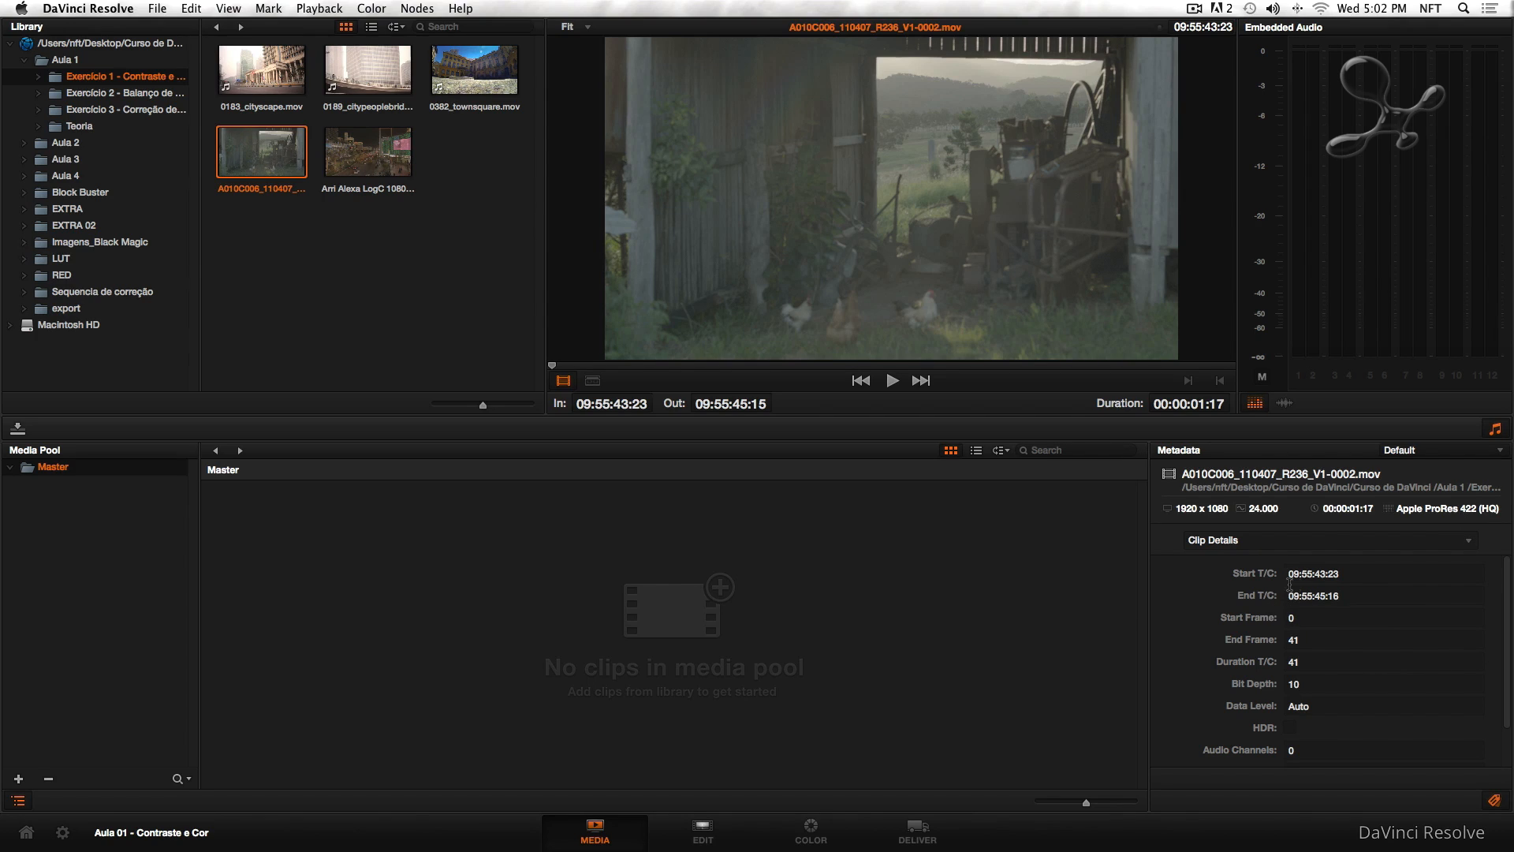
scroll(1329, 619, "down", 2)
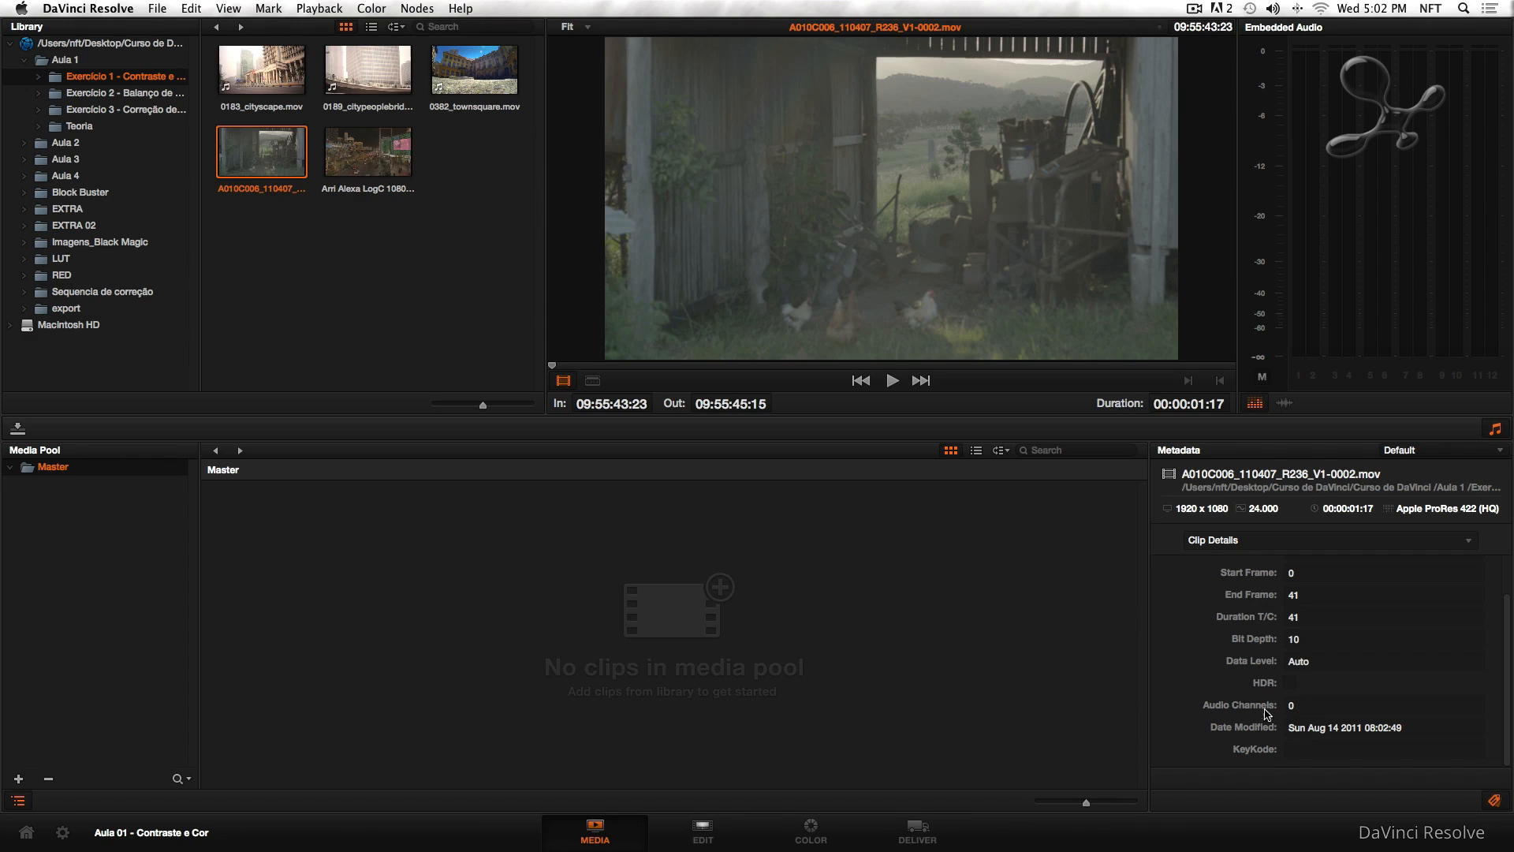
scroll(1325, 722, "up", 2)
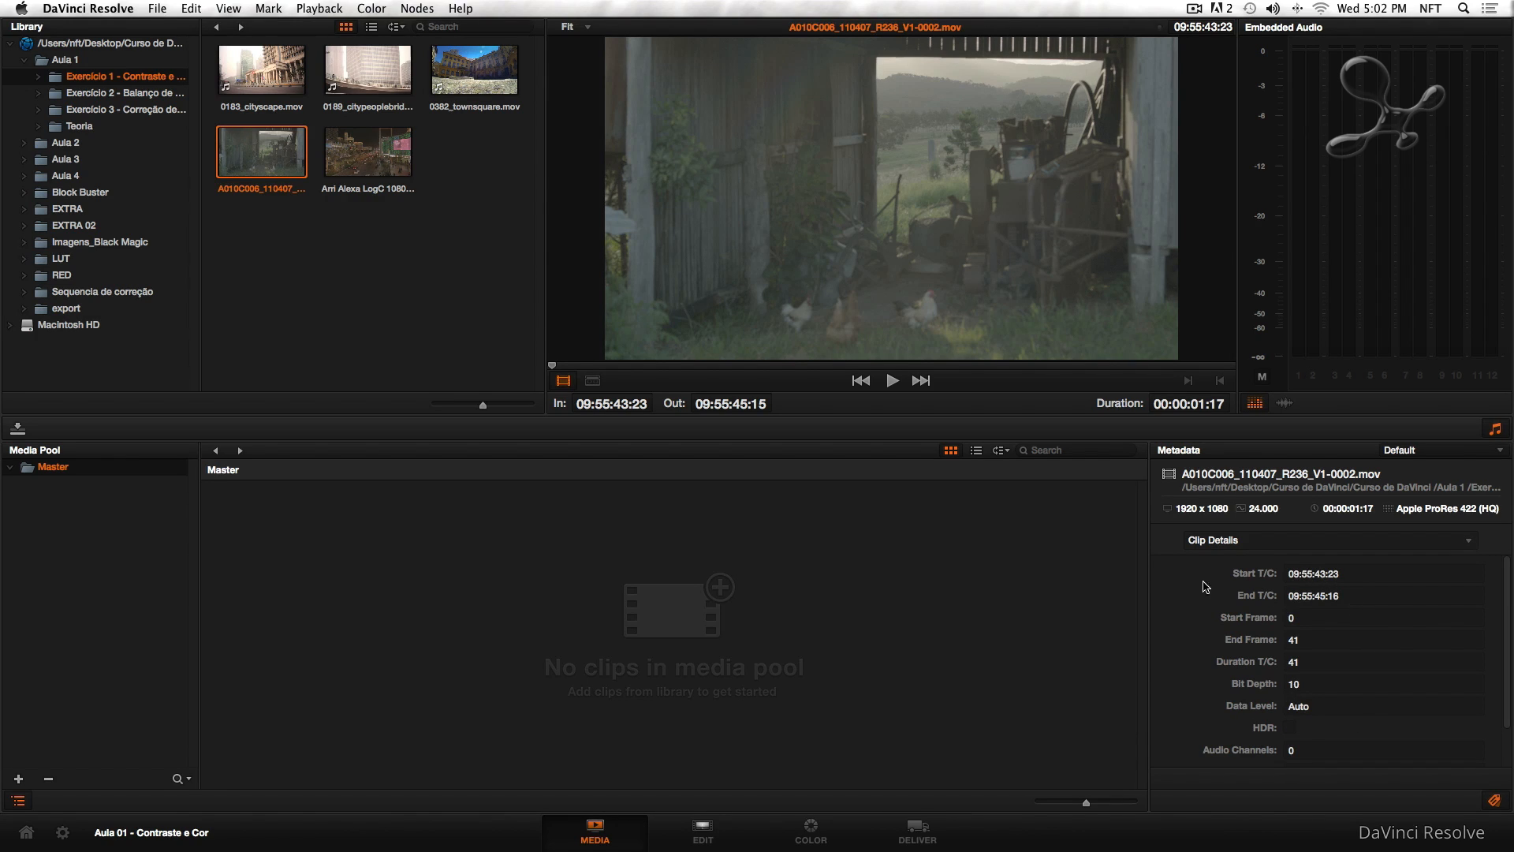
left_click(395, 154)
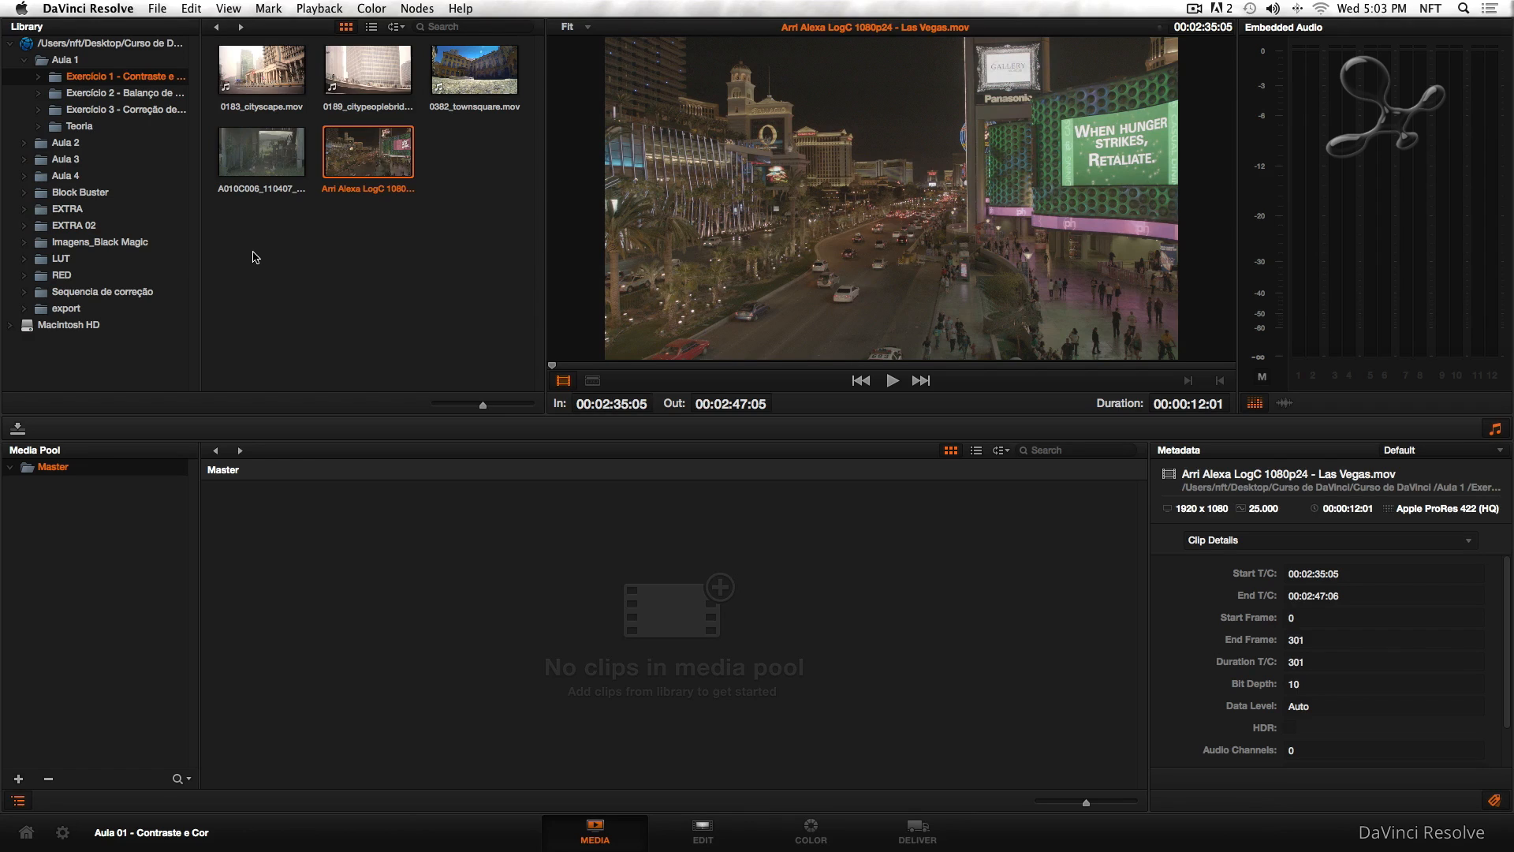
Bring the five Exercício 1 clips into the Media Pool, changing the project frame rate to match them
left_click_drag(502, 179, 608, 570)
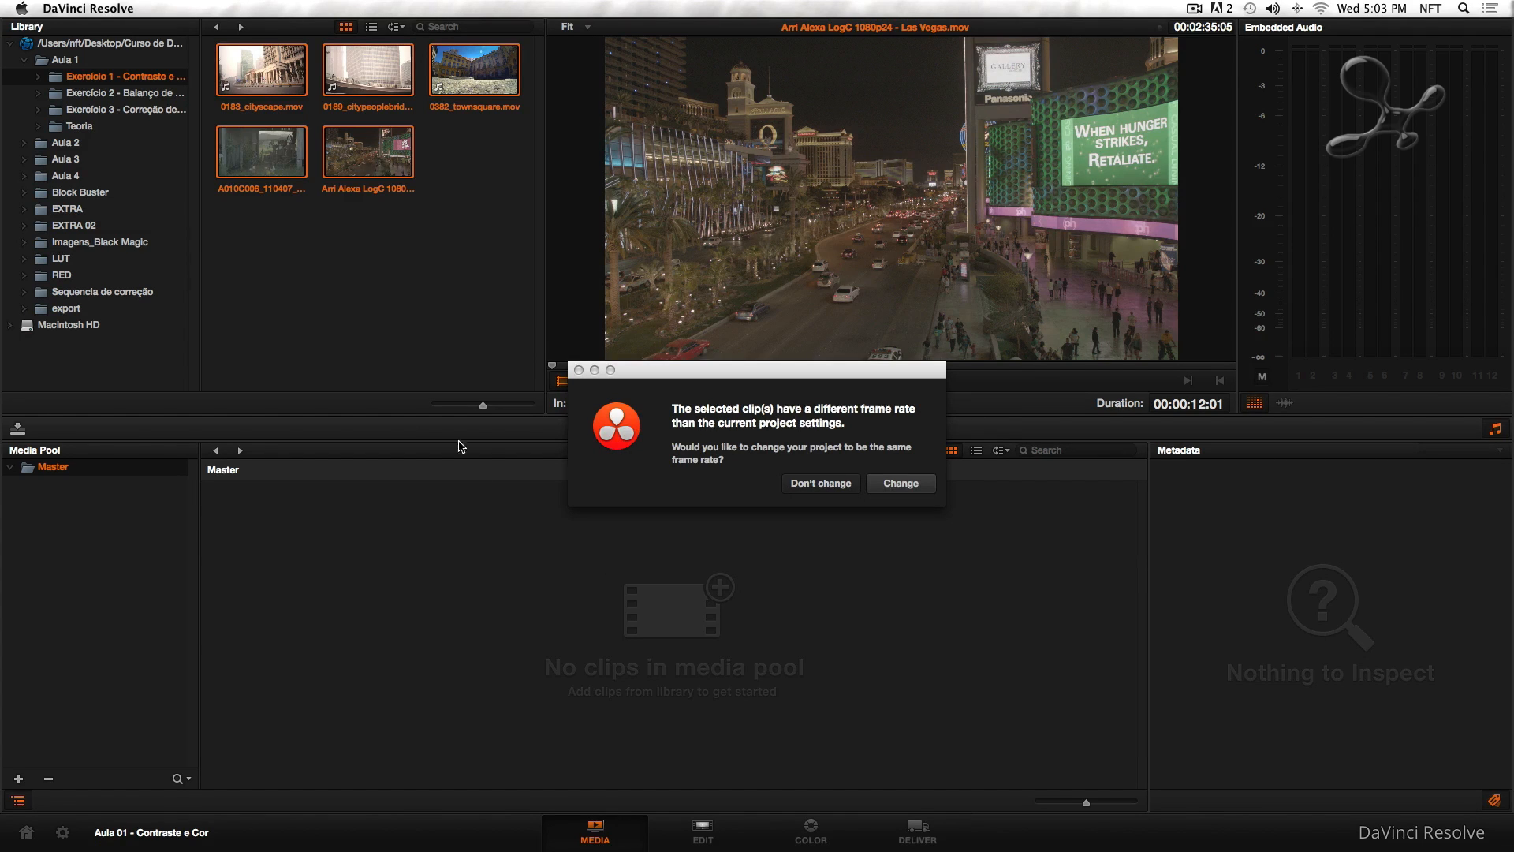
left_click_drag(741, 371, 779, 309)
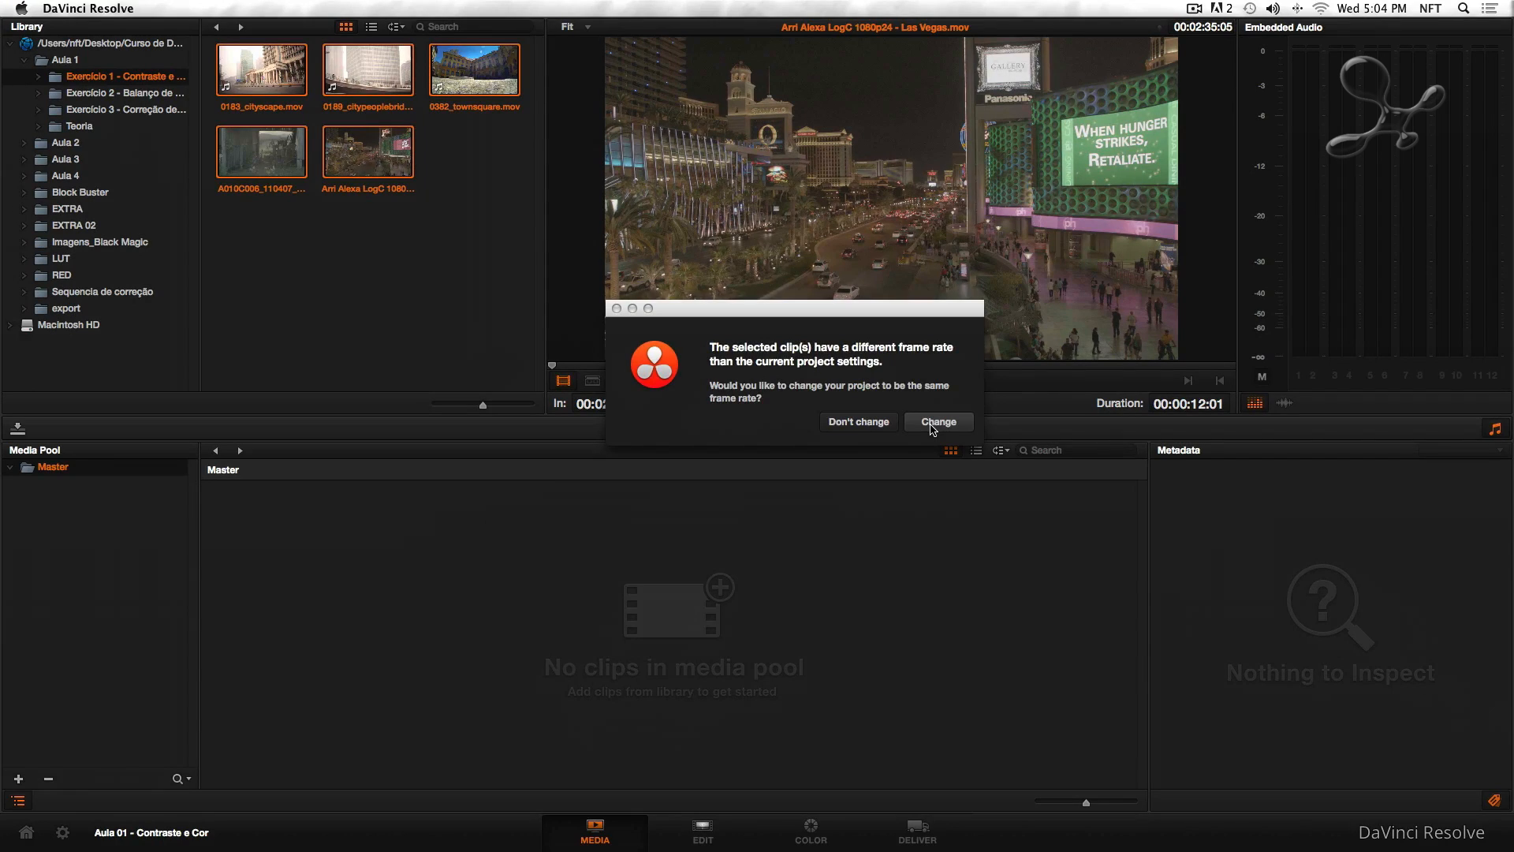
left_click(938, 422)
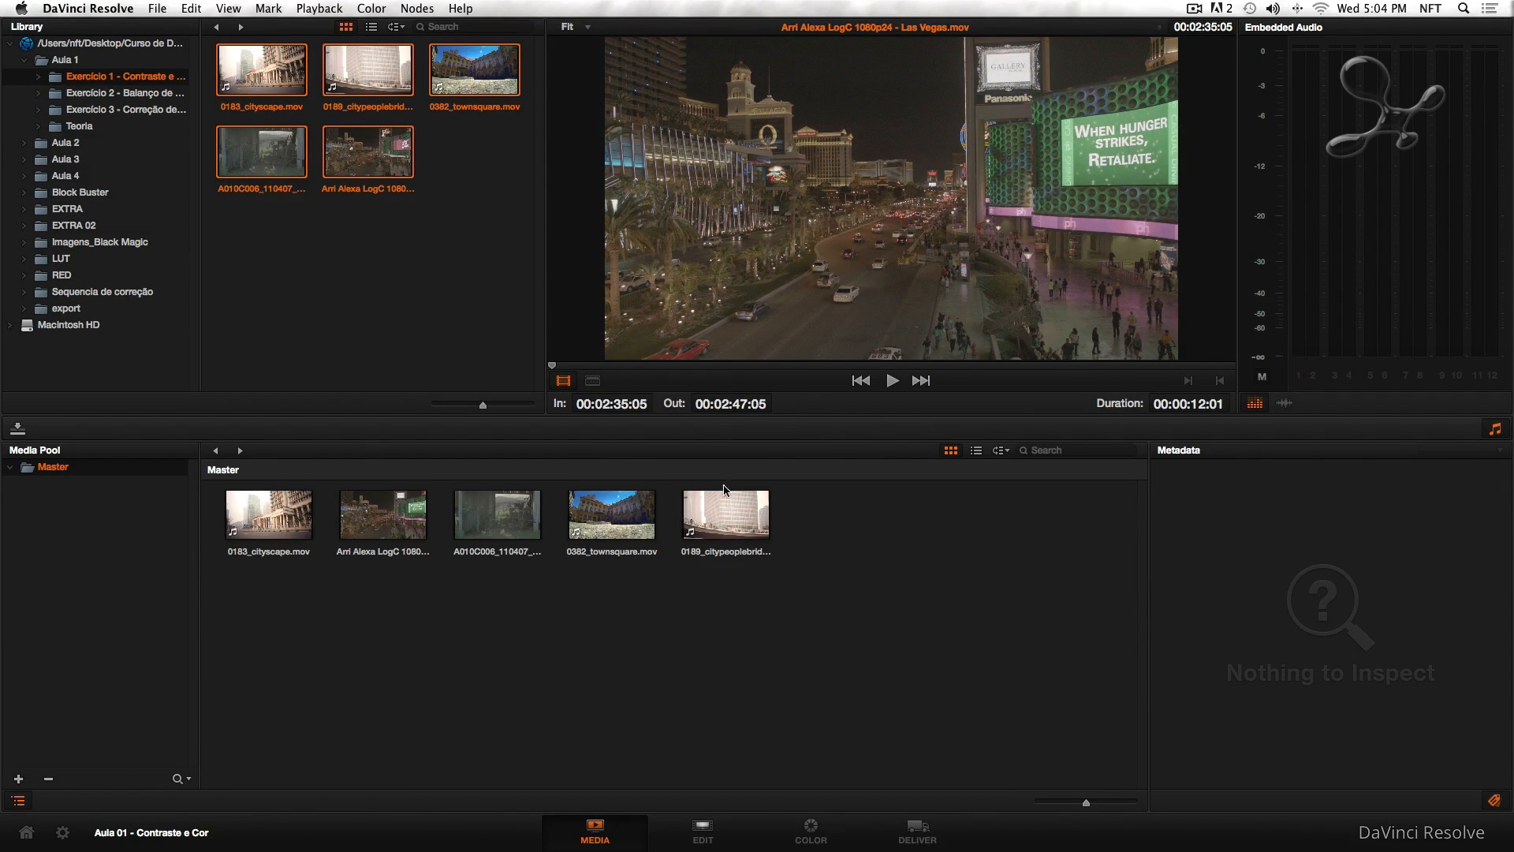
left_click_drag(864, 536, 282, 514)
Delete the five selected clips from the Media Pool and confirm their removal
key("Delete")
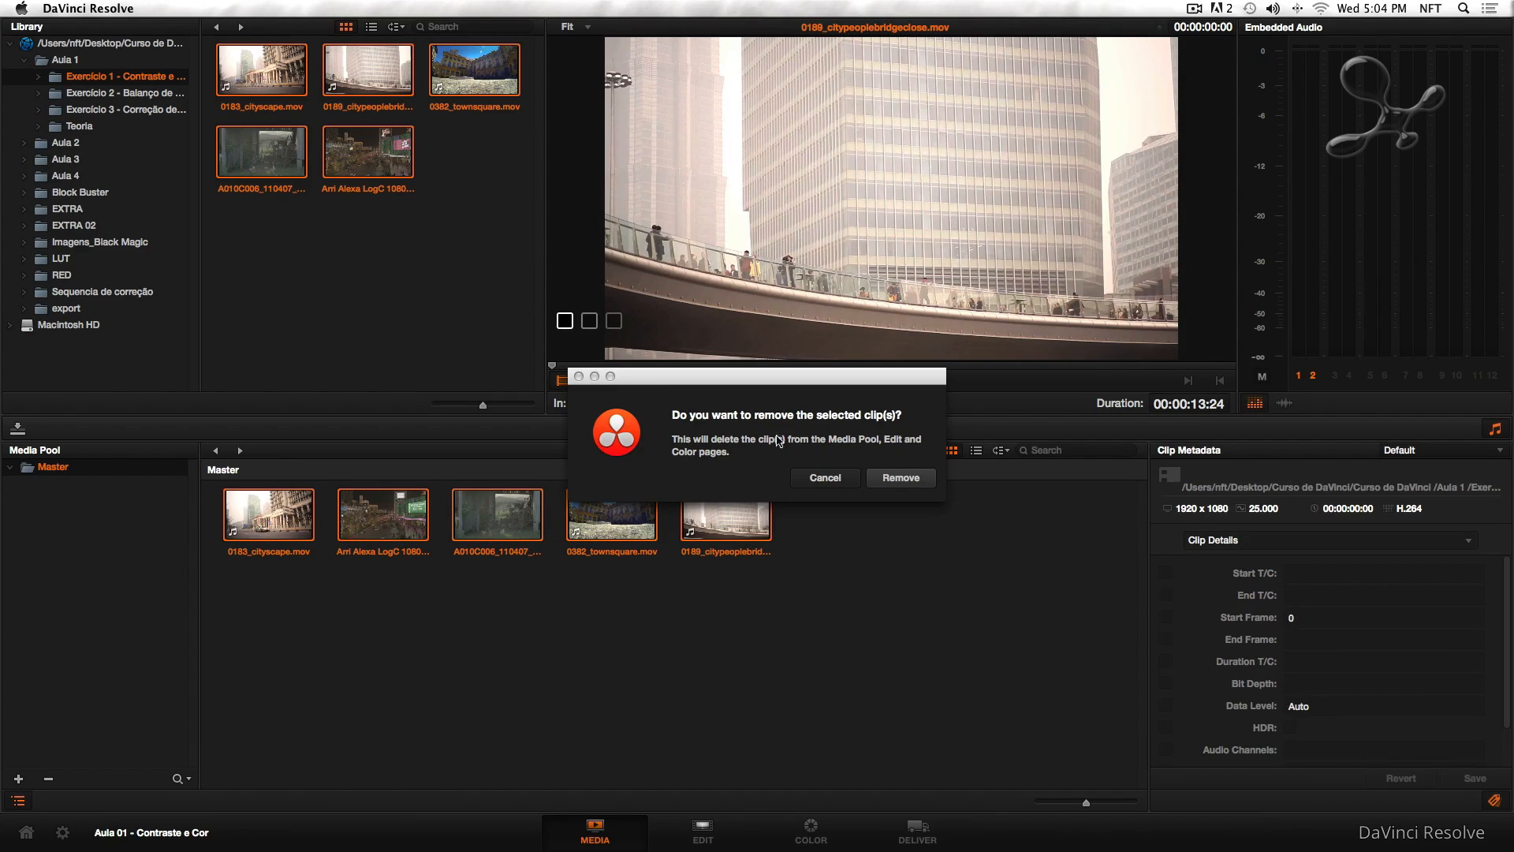
left_click(905, 477)
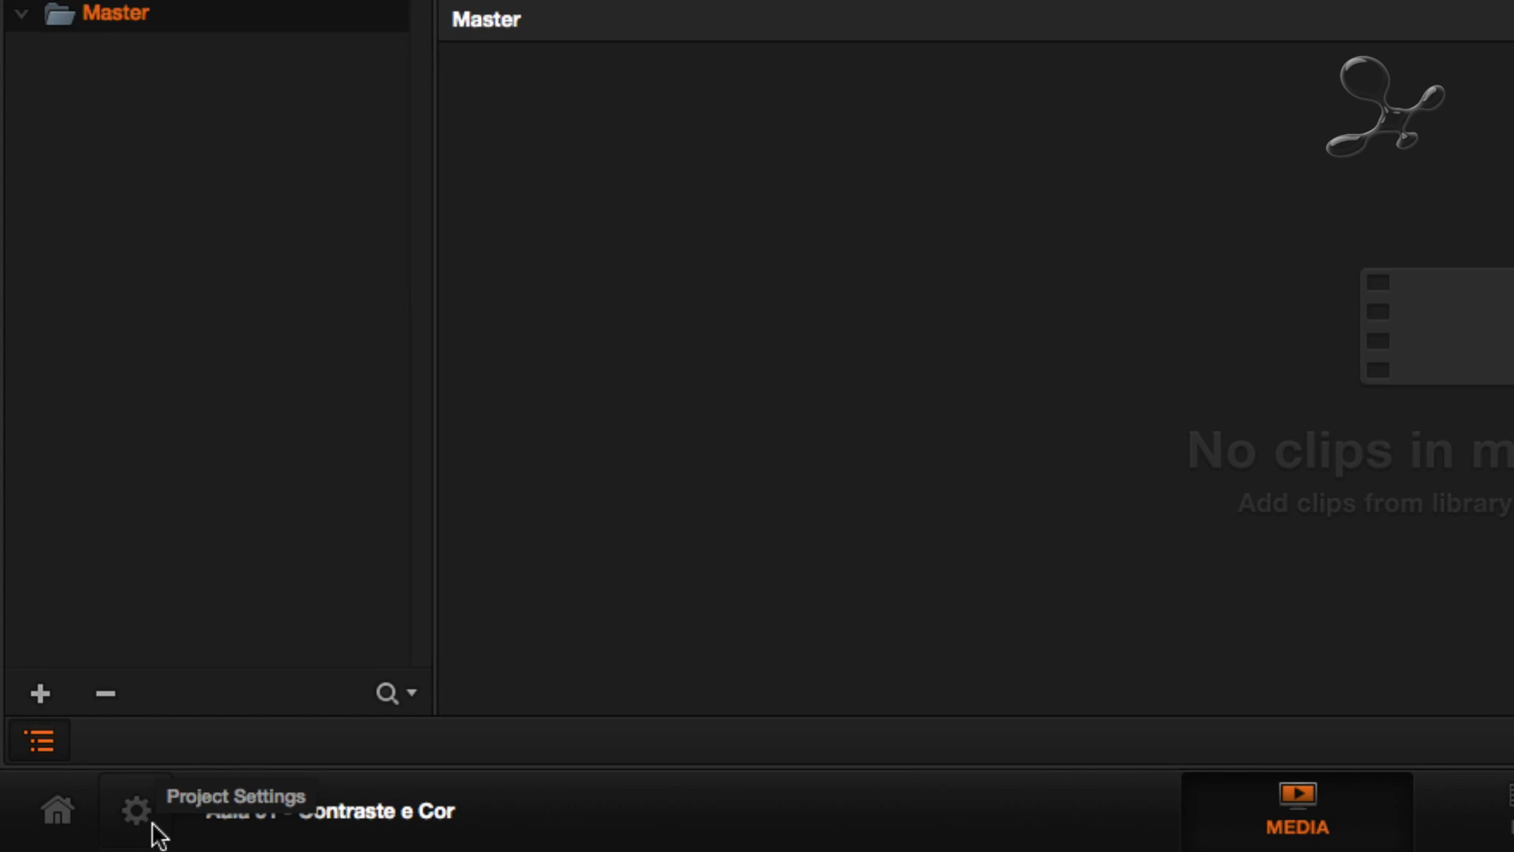
In Project Settings, keep the timeline resolution at HD 1920x1080
left_click(153, 825)
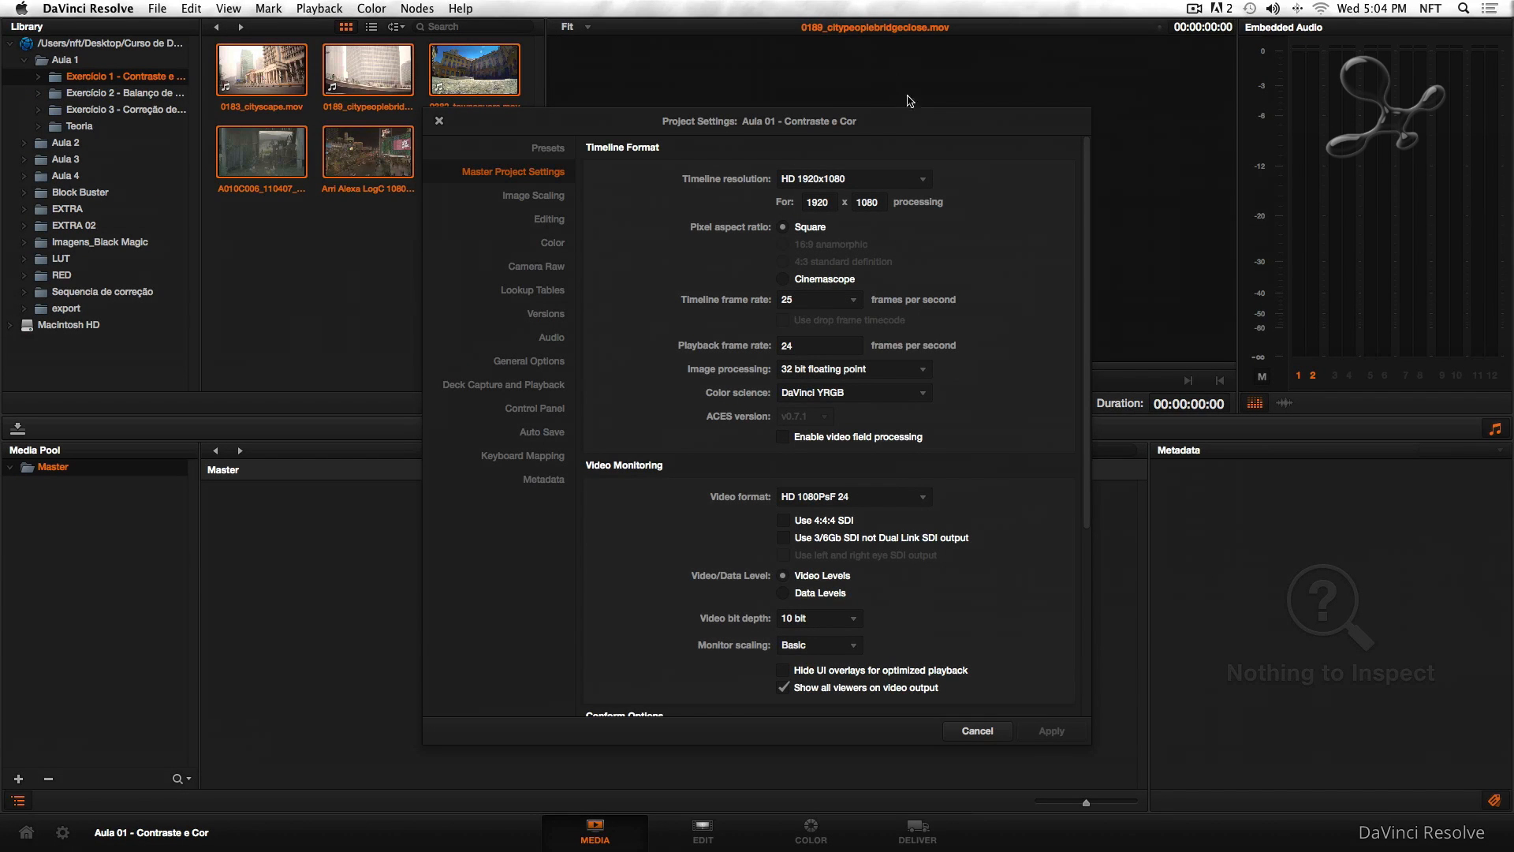
left_click_drag(783, 138, 701, 103)
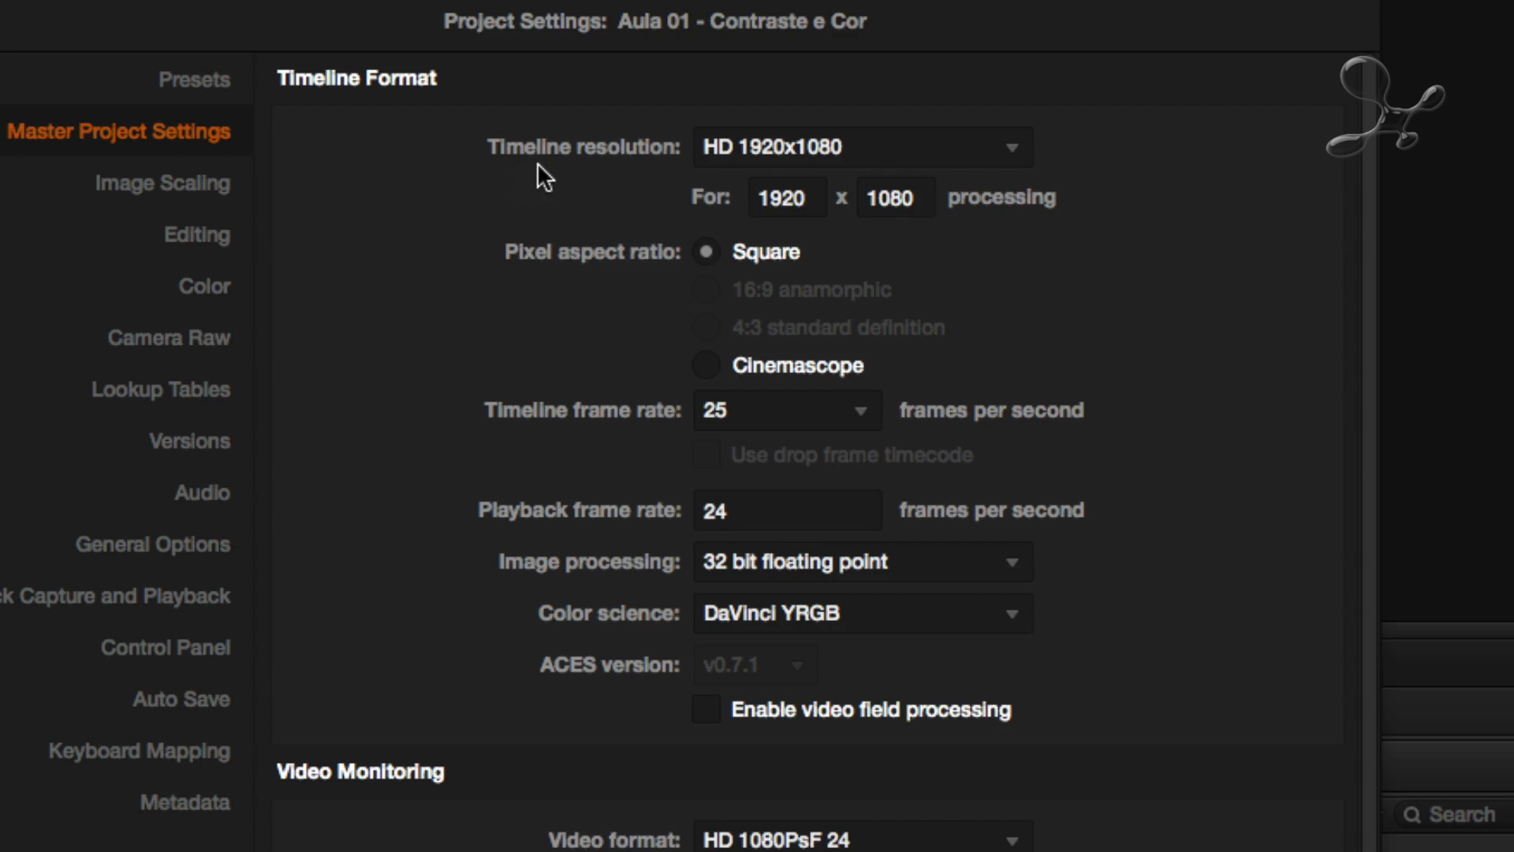
left_click(1008, 154)
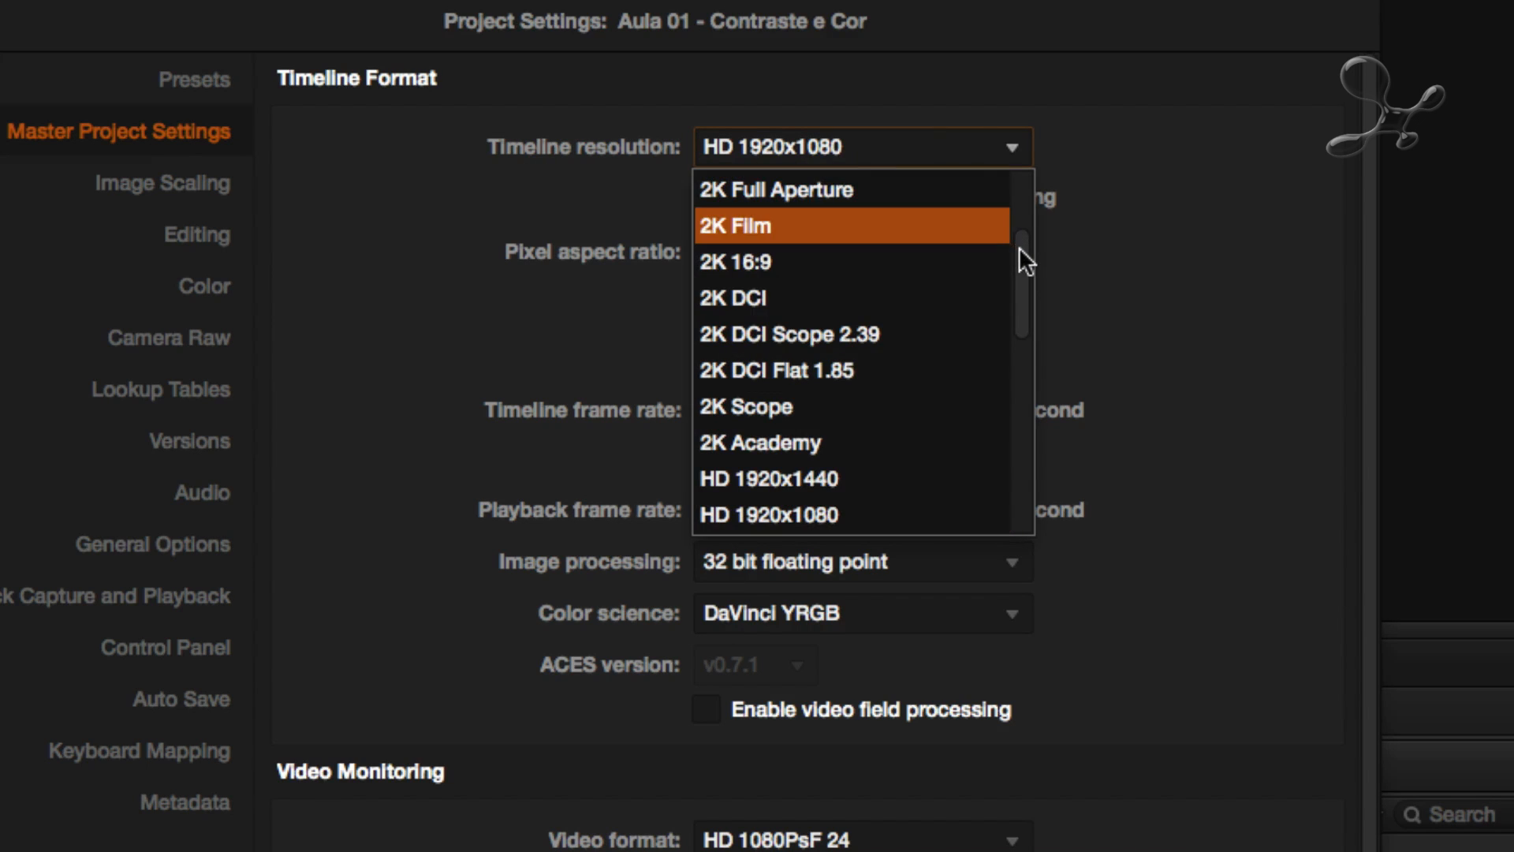
left_click_drag(1019, 248, 1015, 191)
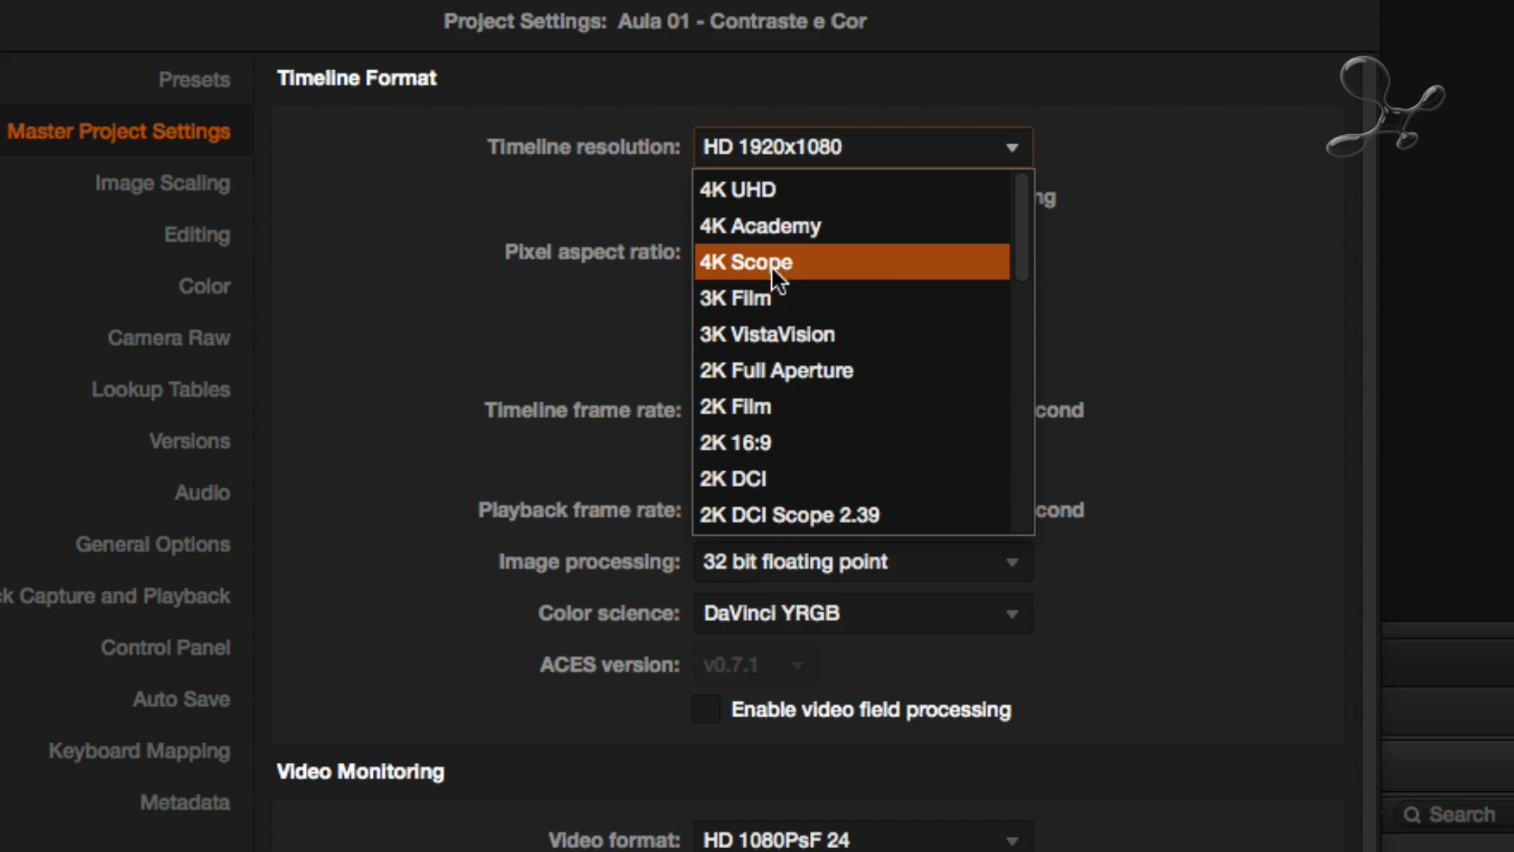
scroll(1021, 235, "down", 2)
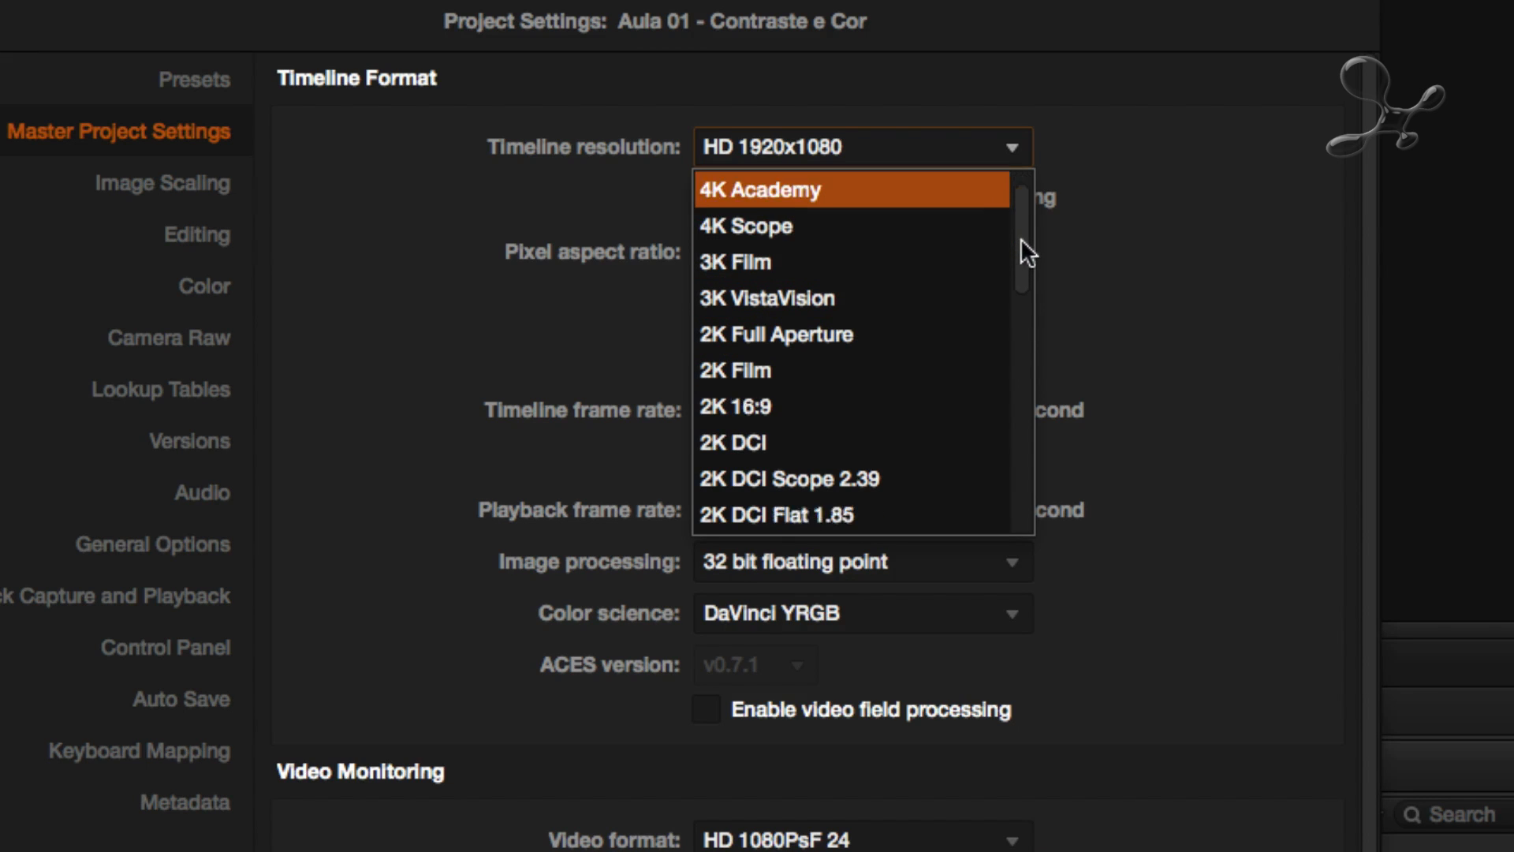
scroll(1022, 292, "down", 3)
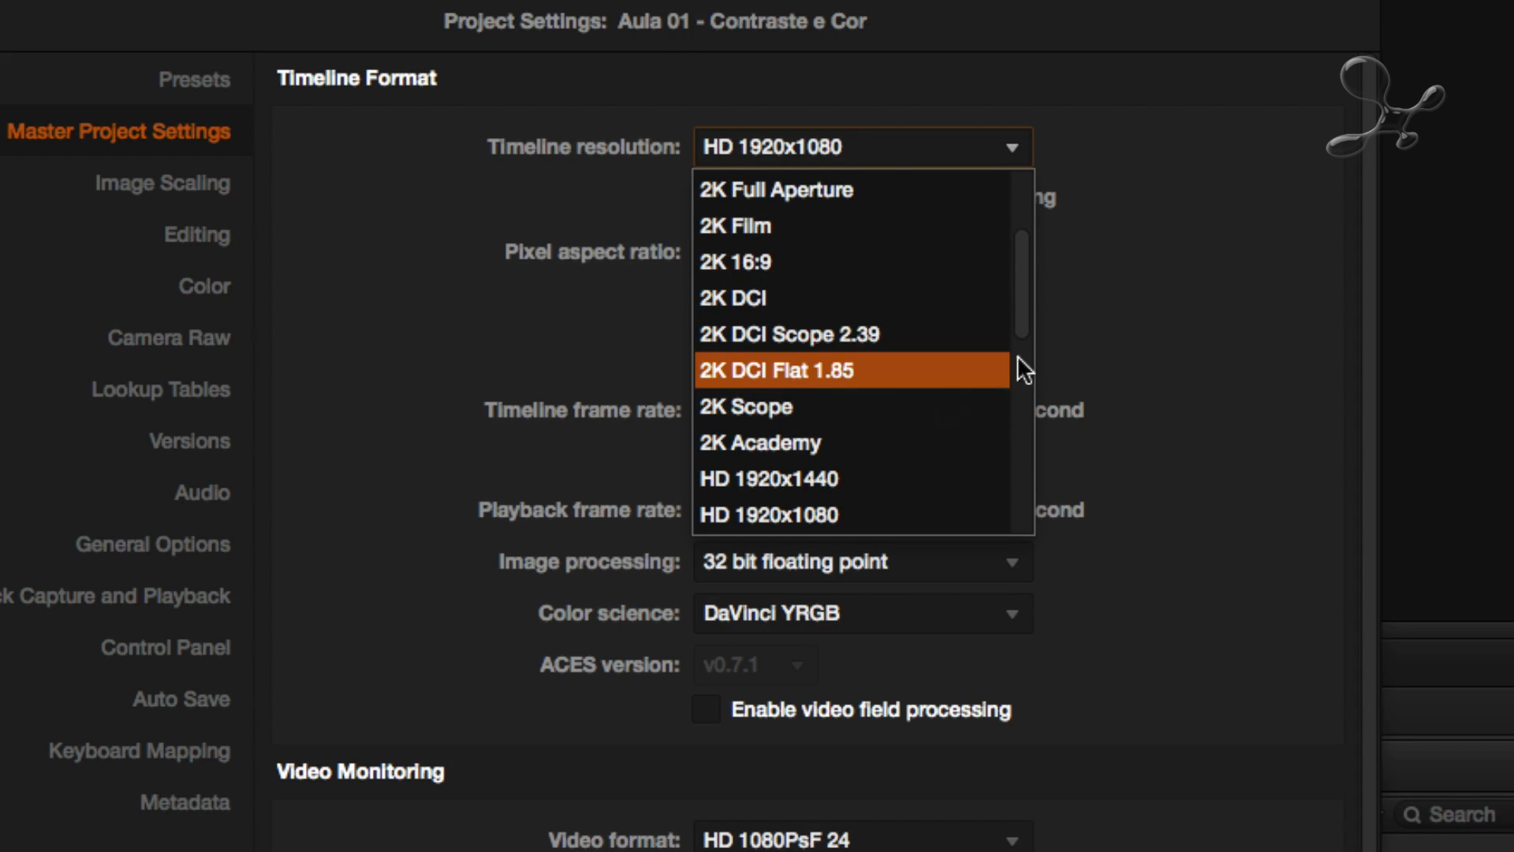
left_click_drag(1020, 297, 1023, 325)
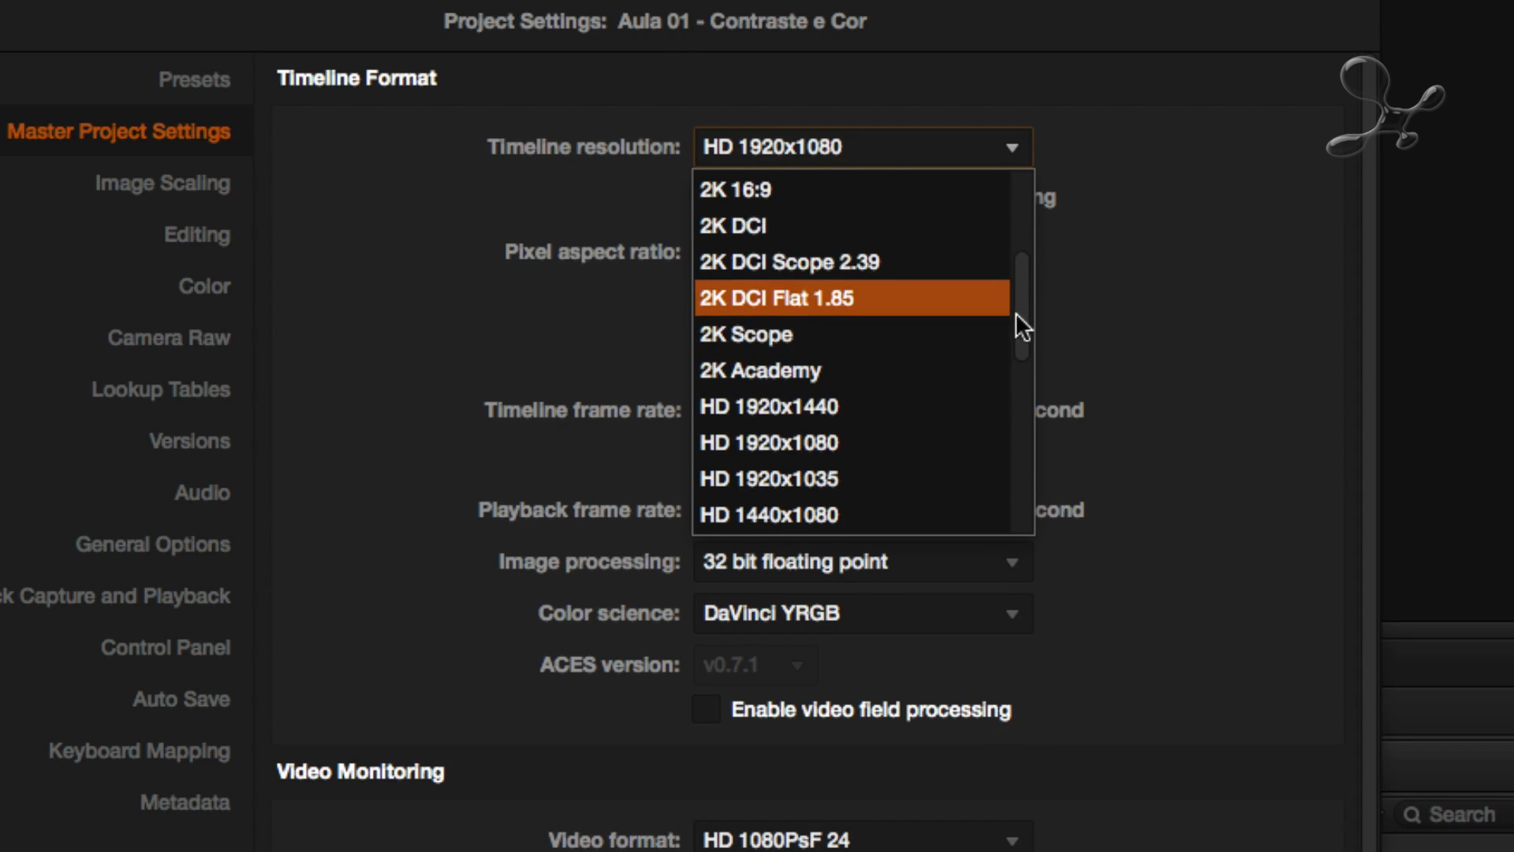
left_click(764, 443)
Set the timeline frame rate to 24 fps, apply it and close Project Settings
left_click(866, 410)
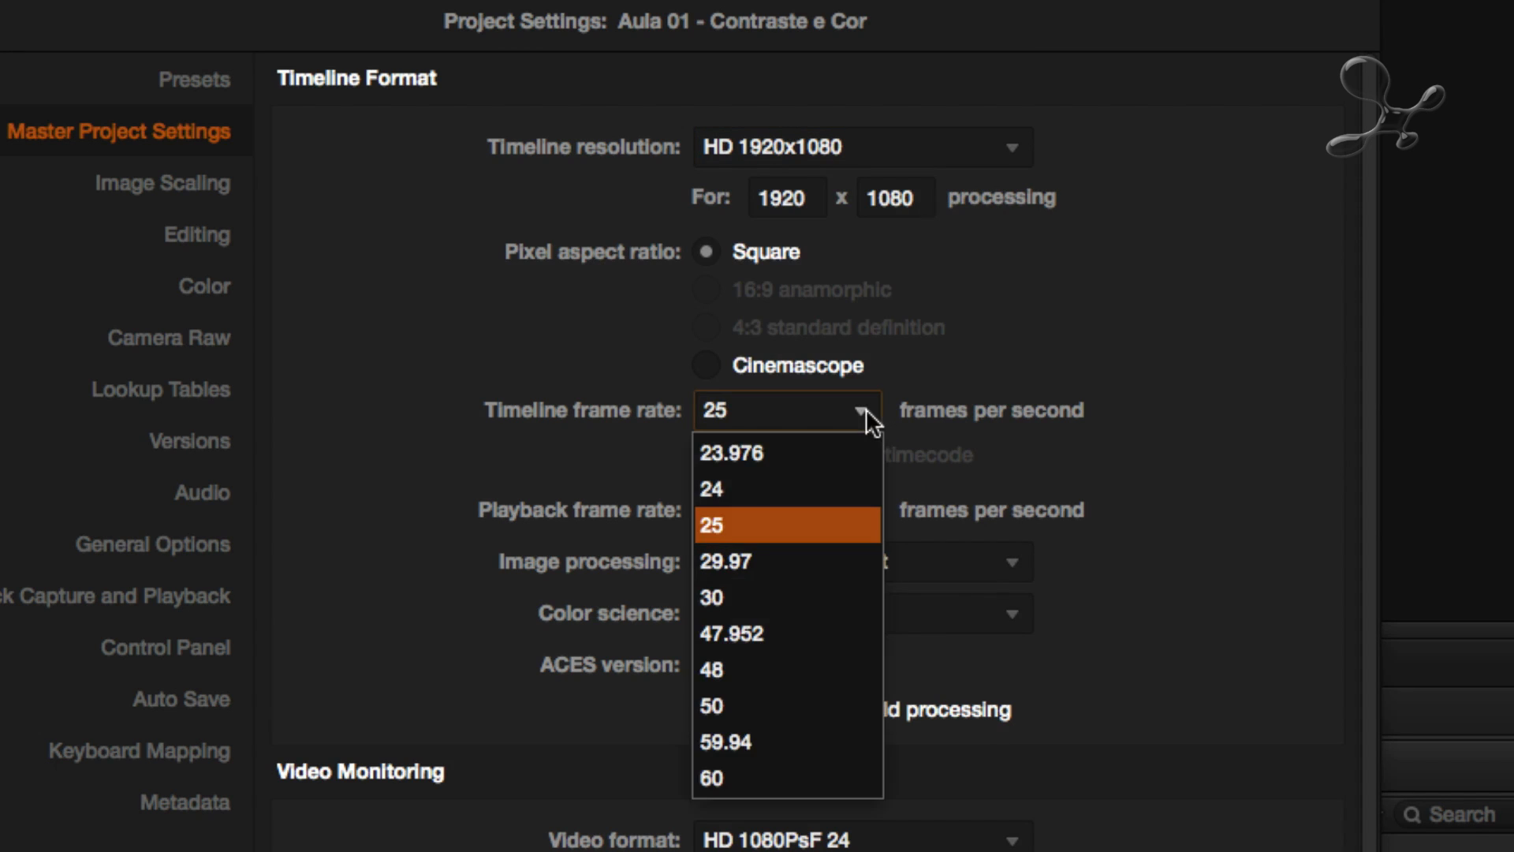
left_click(735, 483)
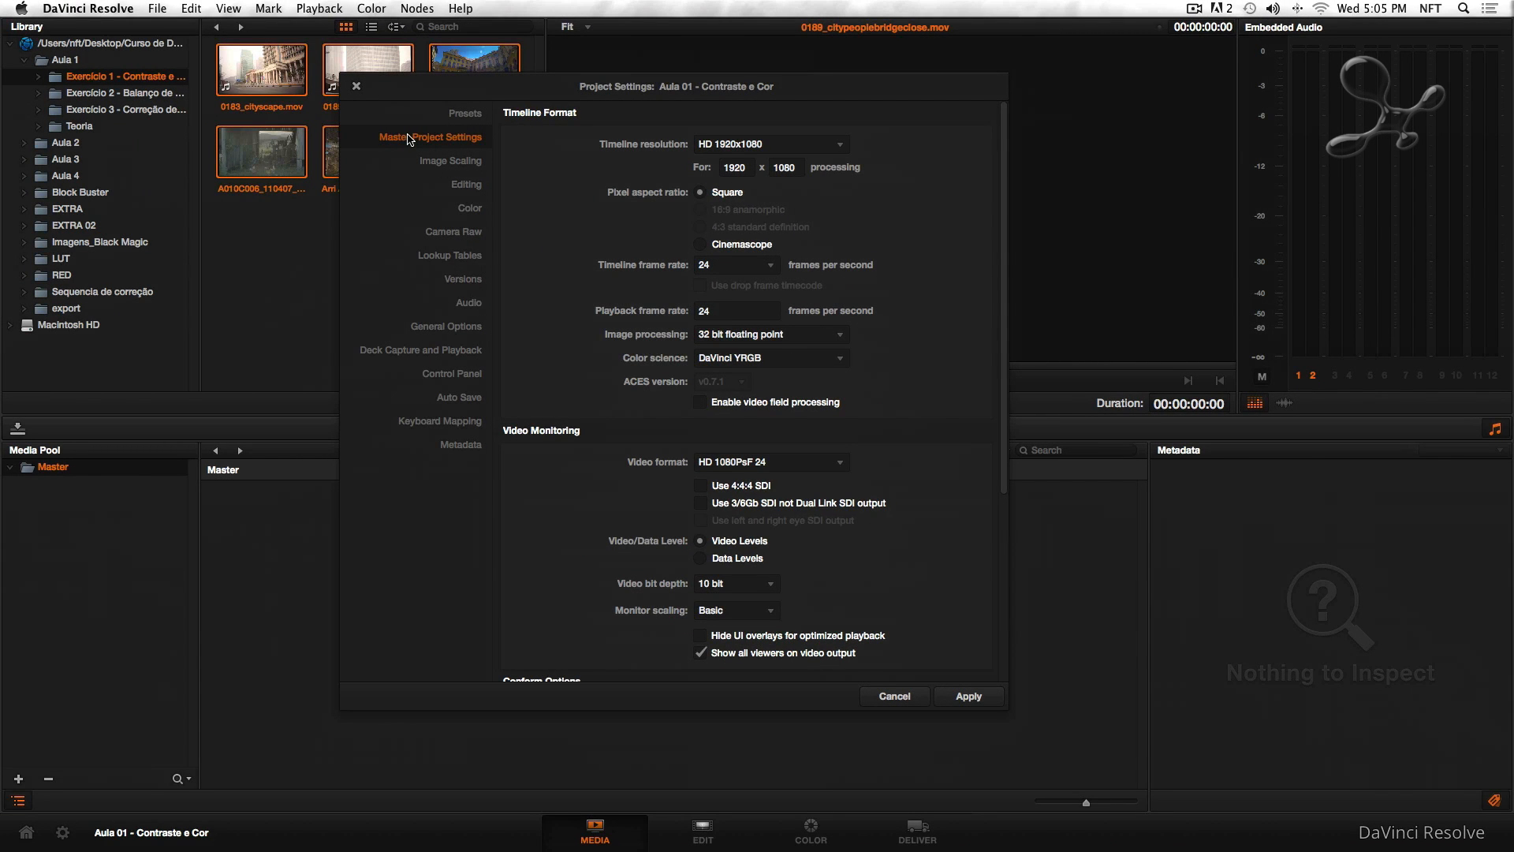
left_click(978, 697)
left_click(356, 88)
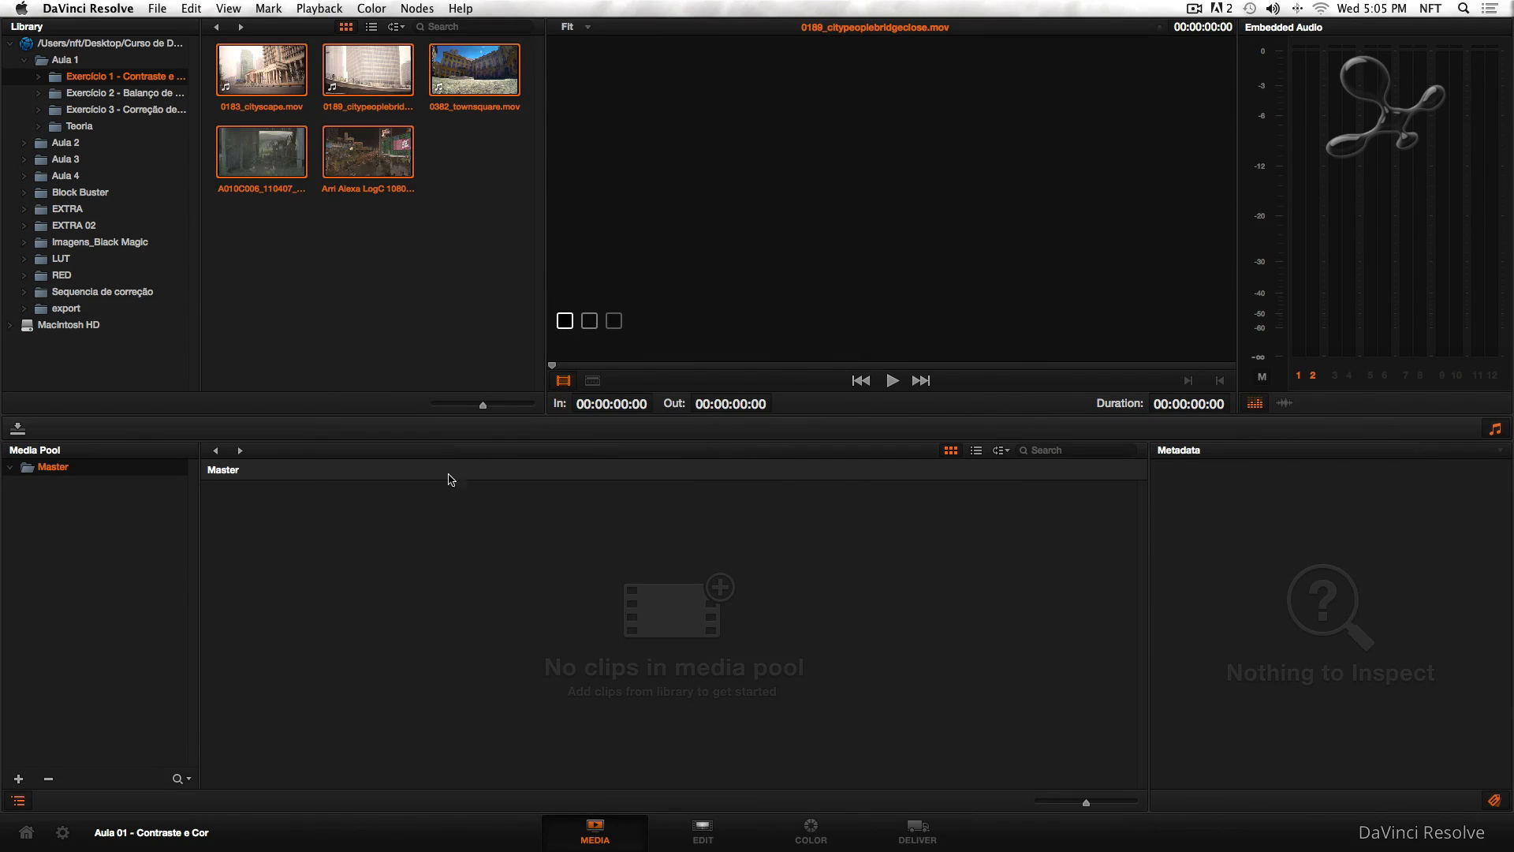
Drag the Exercício 1 clips into the Master bin and accept the project frame-rate change
left_click_drag(542, 536, 518, 703)
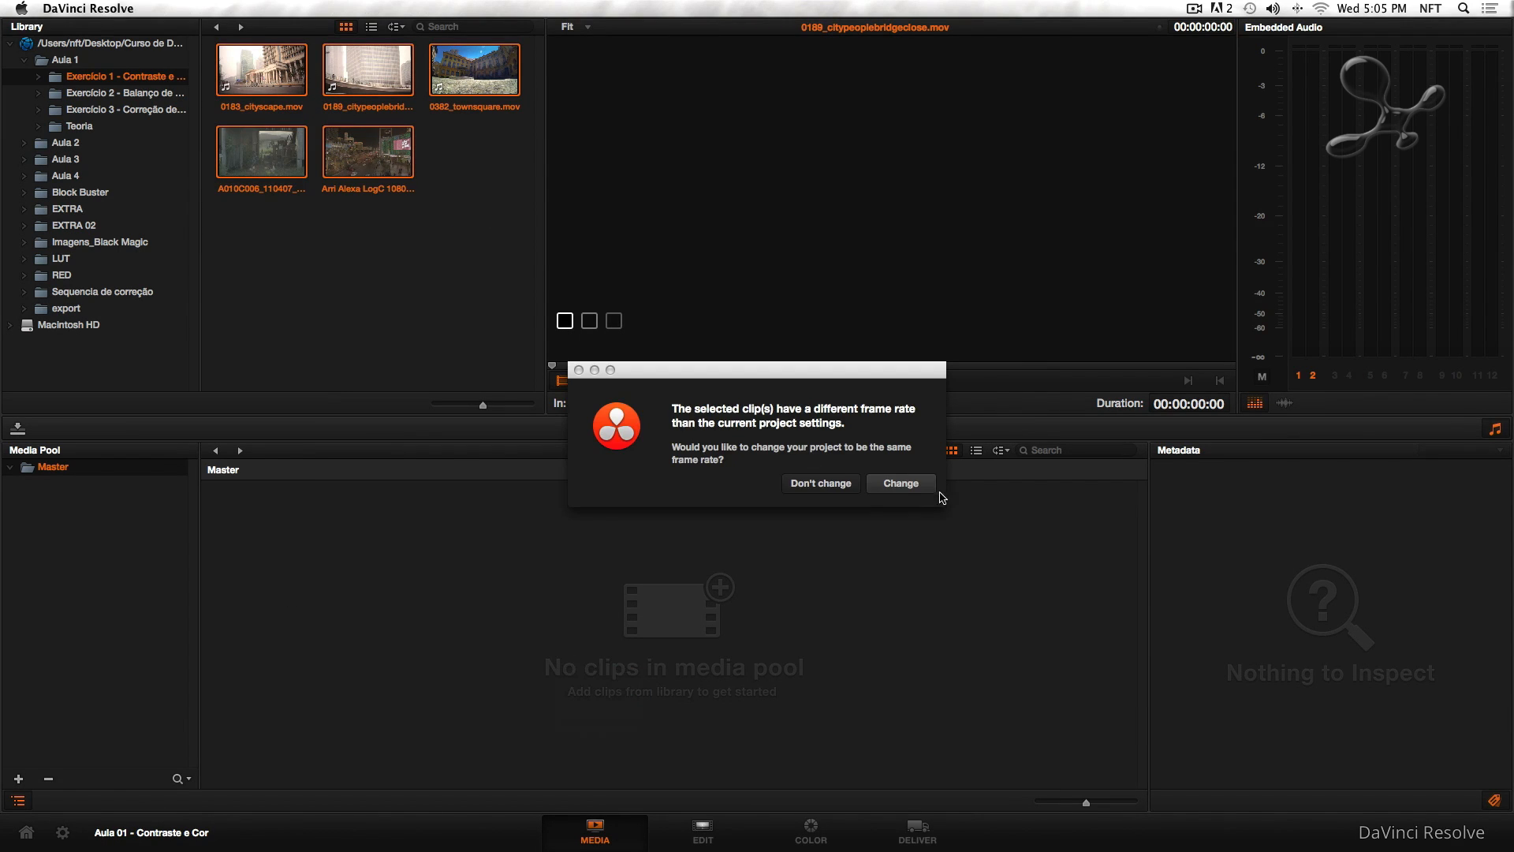
left_click(916, 494)
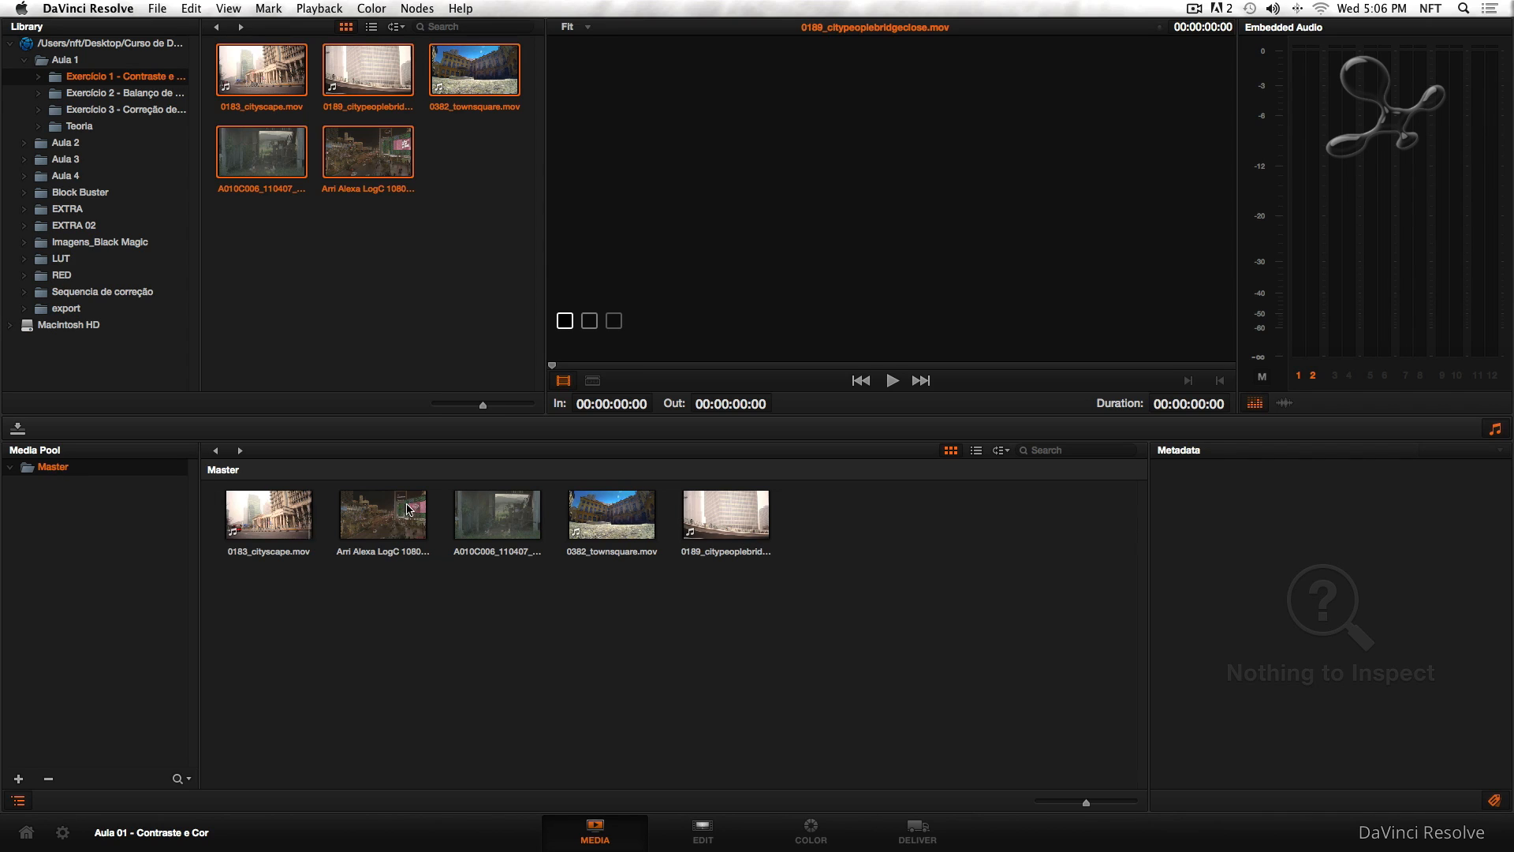
Create a new bin holding the five Exercício 2 library clips and name it Exercicio 2
left_click(17, 773)
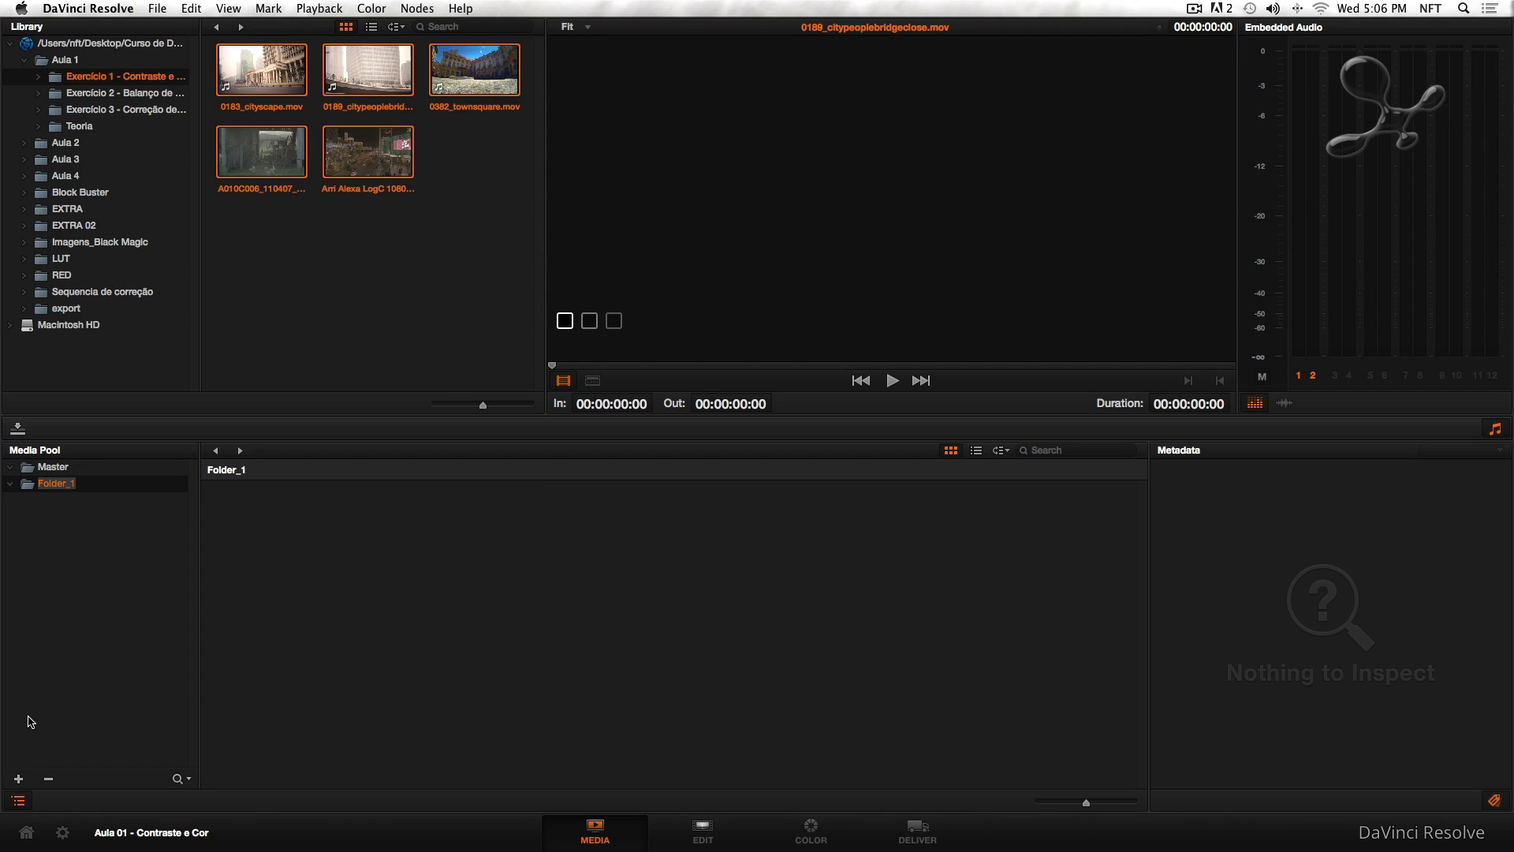
type("Sequencia extr")
type("rna")
key("Return")
left_click(82, 94)
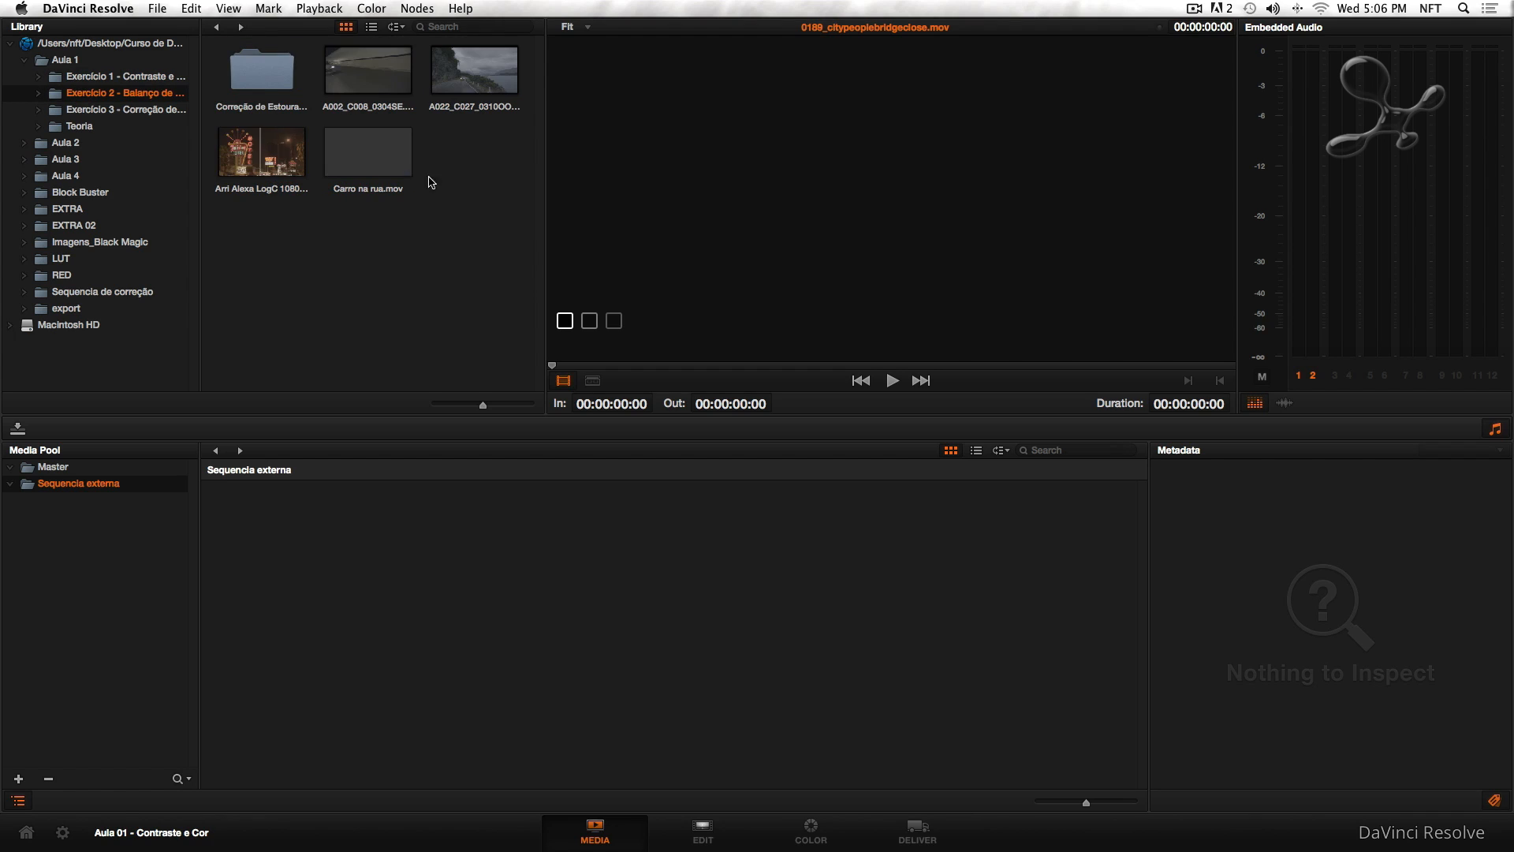
left_click_drag(262, 71, 370, 642)
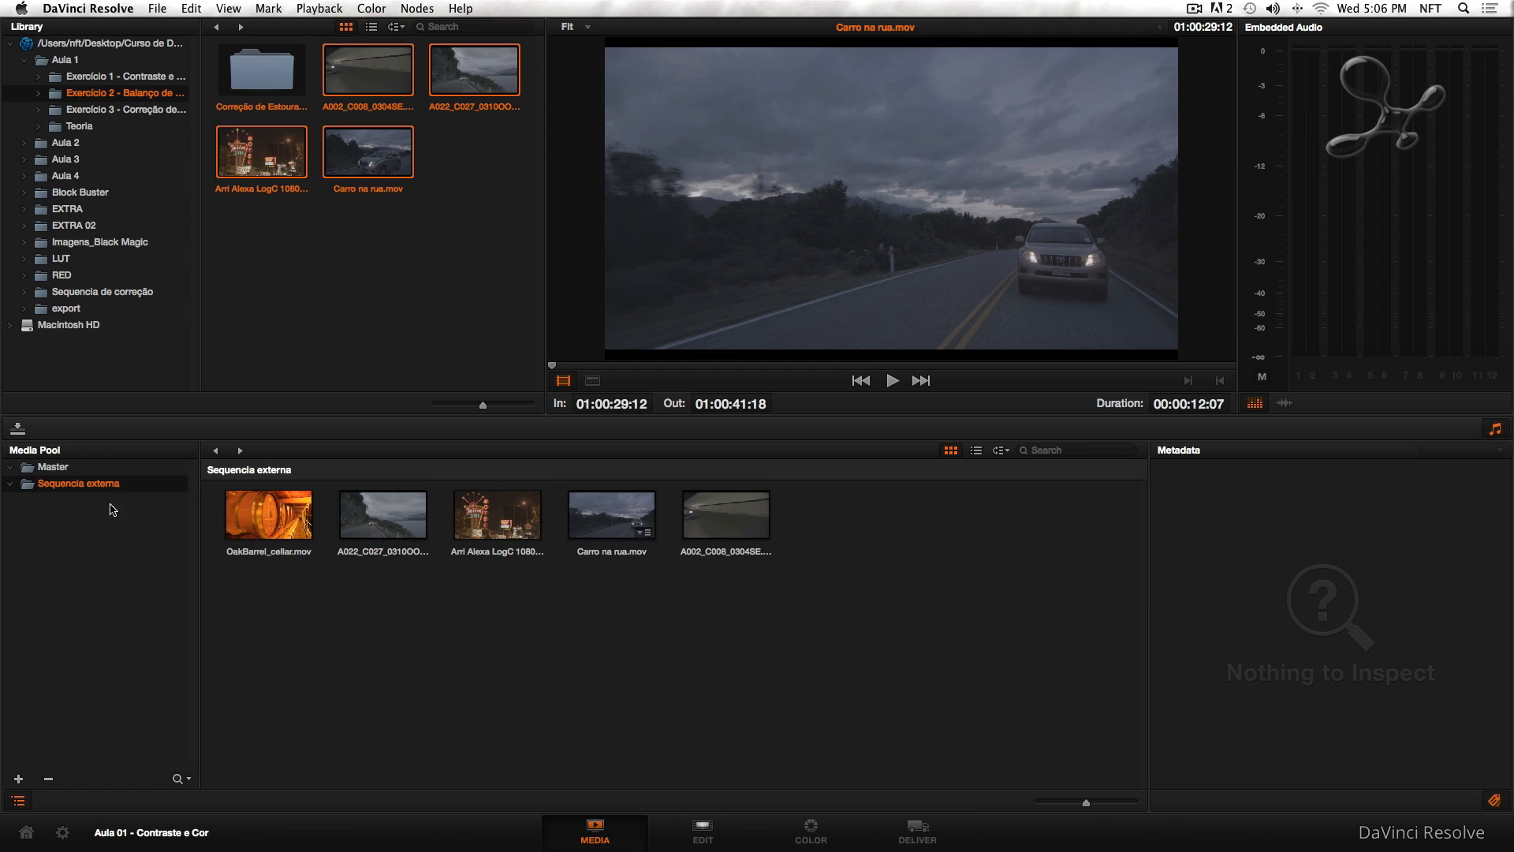
key("BackSpace")
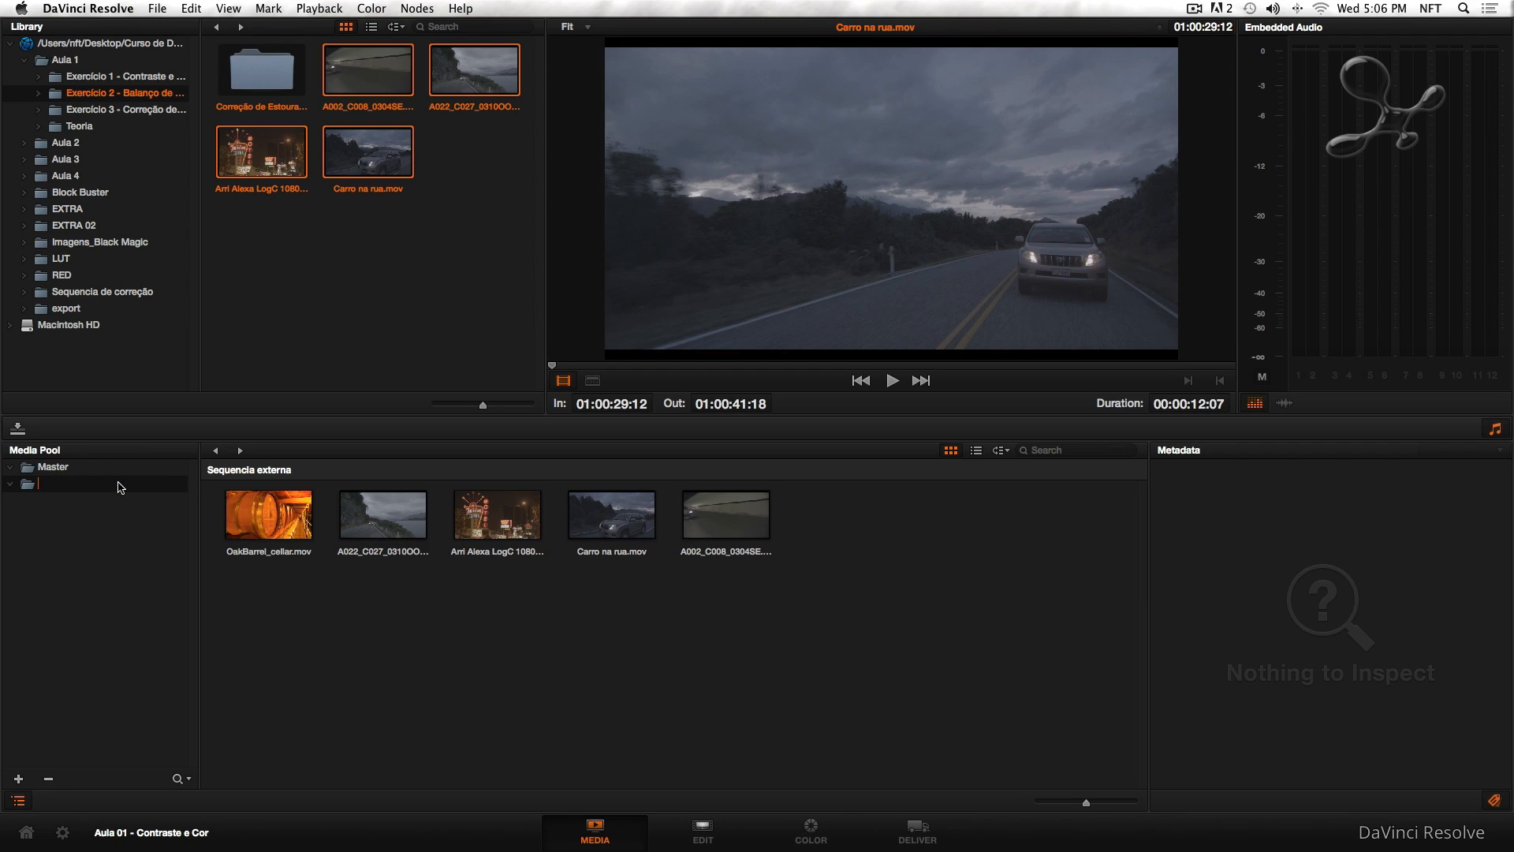
type("Exercicio 2")
key("Return")
left_click(61, 470)
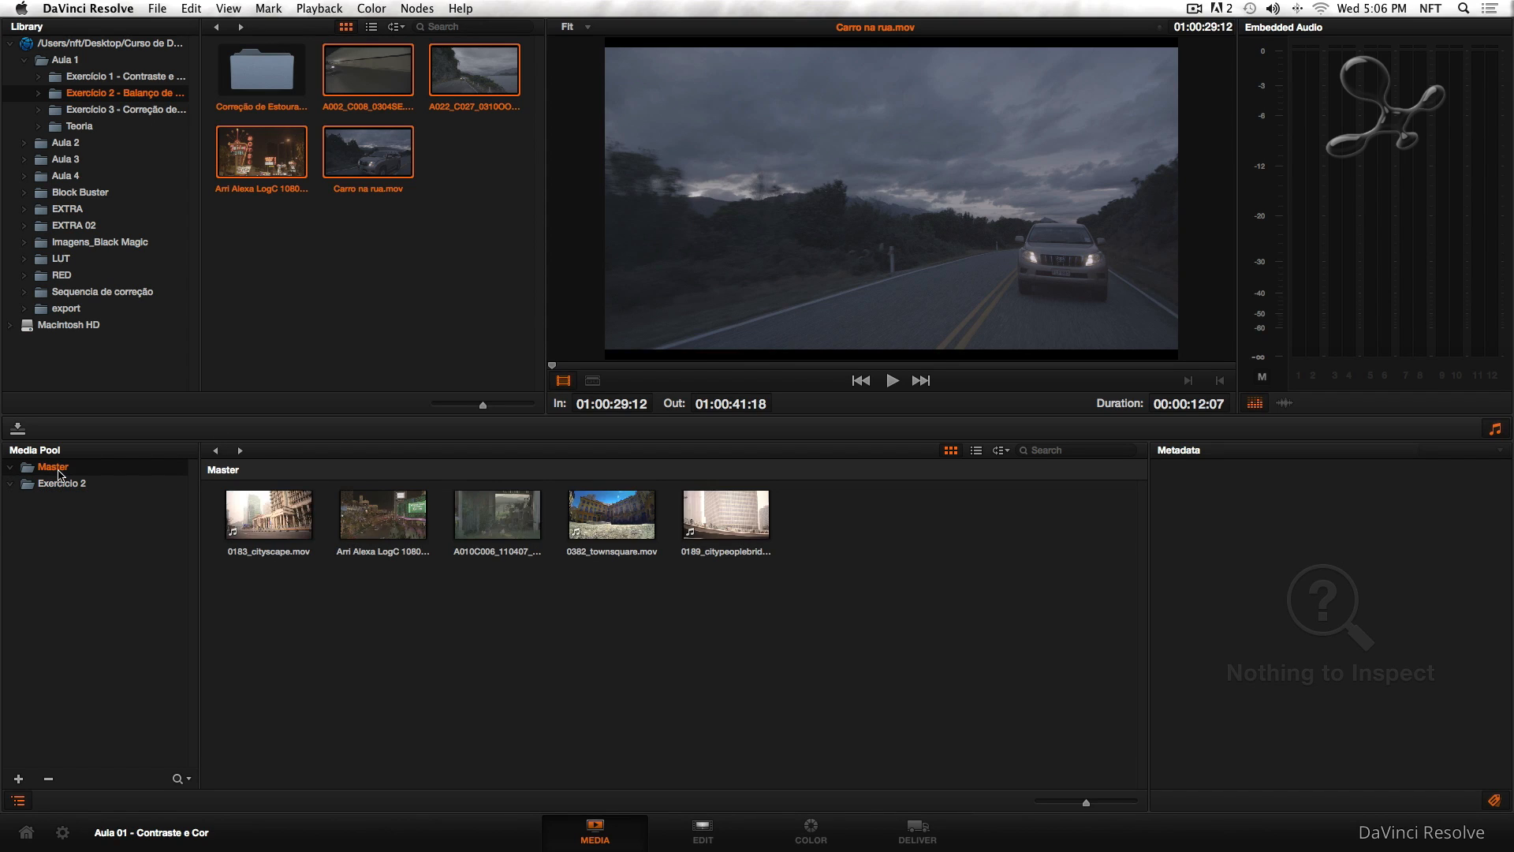
left_click(61, 483)
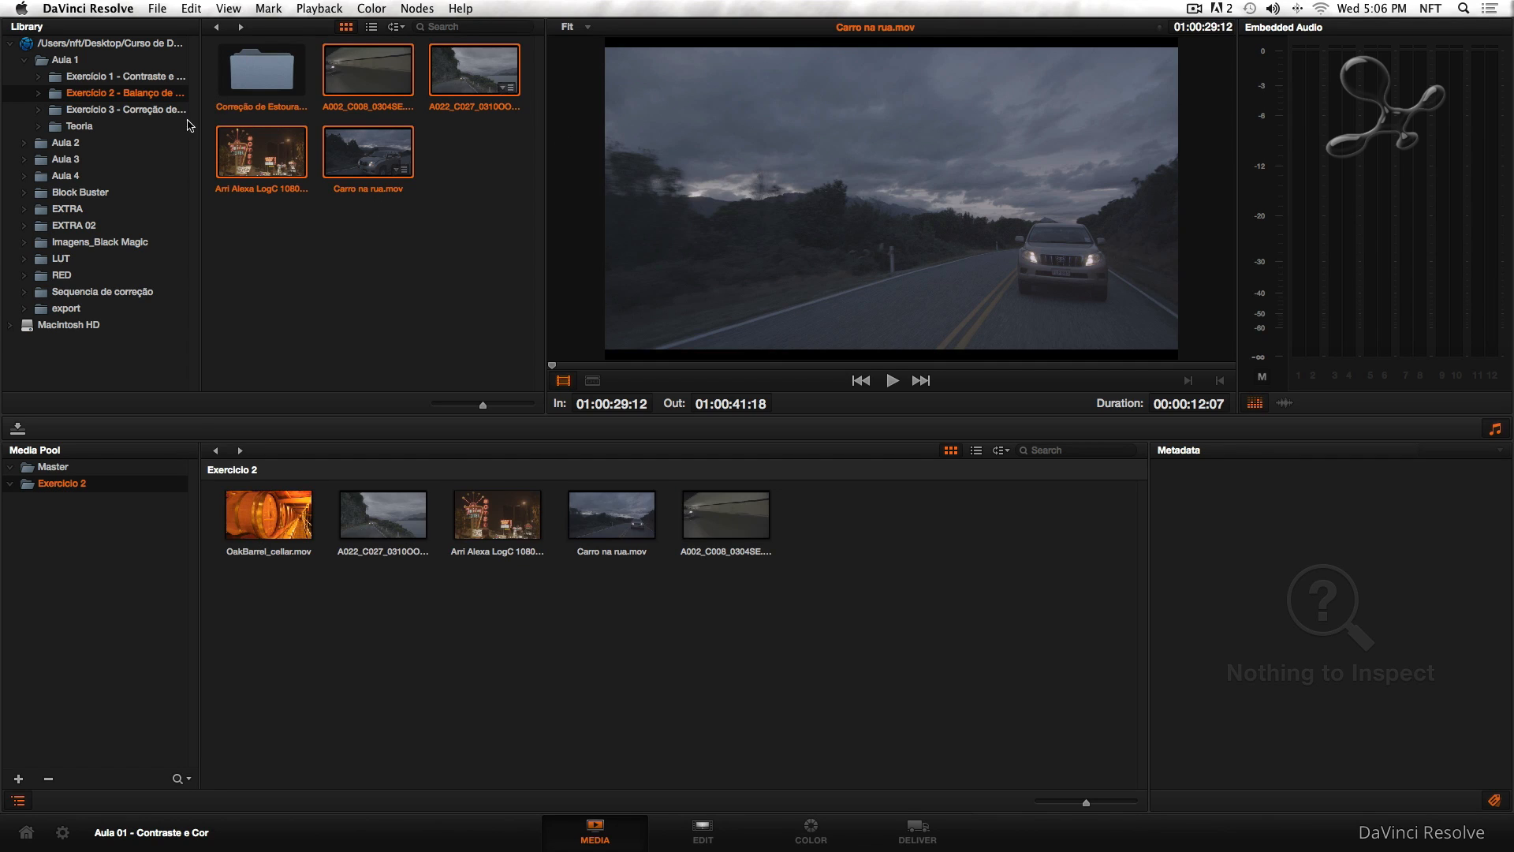
Add another empty bin named Exercicio 3
left_click(18, 779)
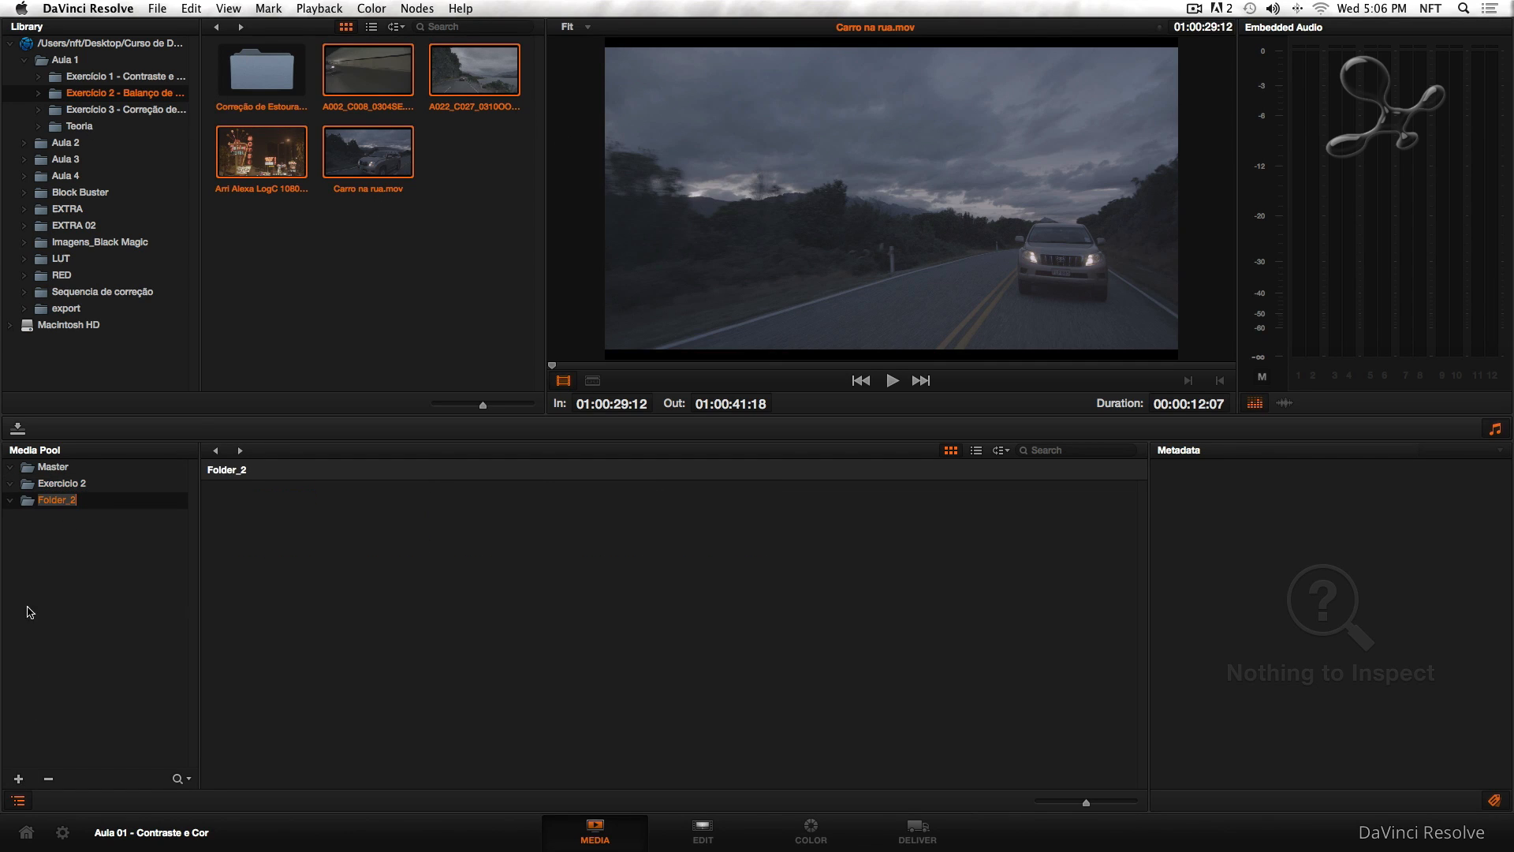
type("Exercicio 03")
key("BackSpace")
key("BackSpace")
type("3")
key("Tab")
left_click(48, 504)
key("Return")
left_click(60, 482)
left_click(54, 469)
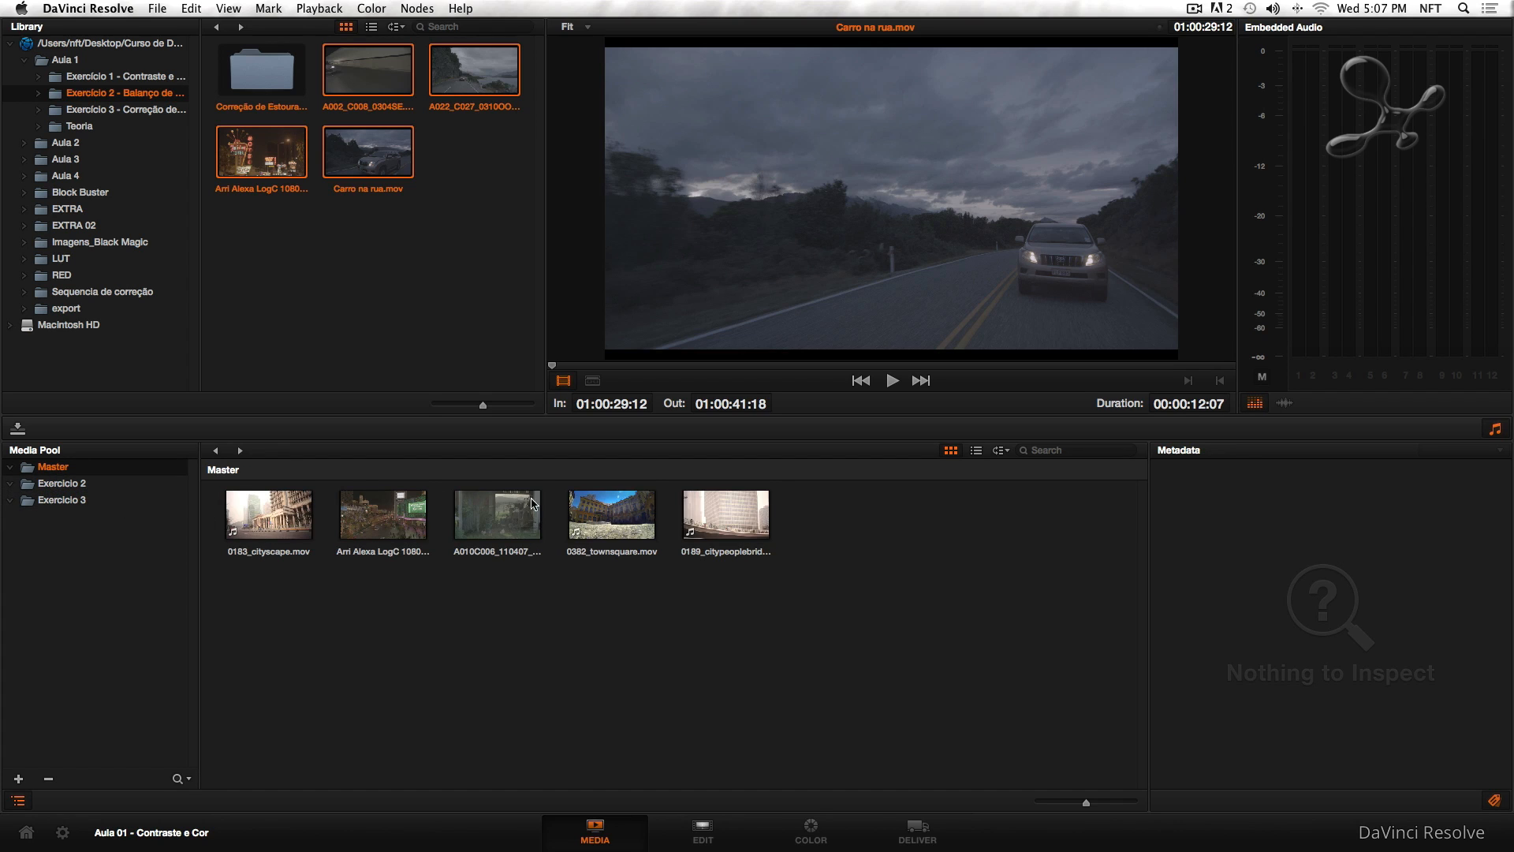
left_click(59, 485)
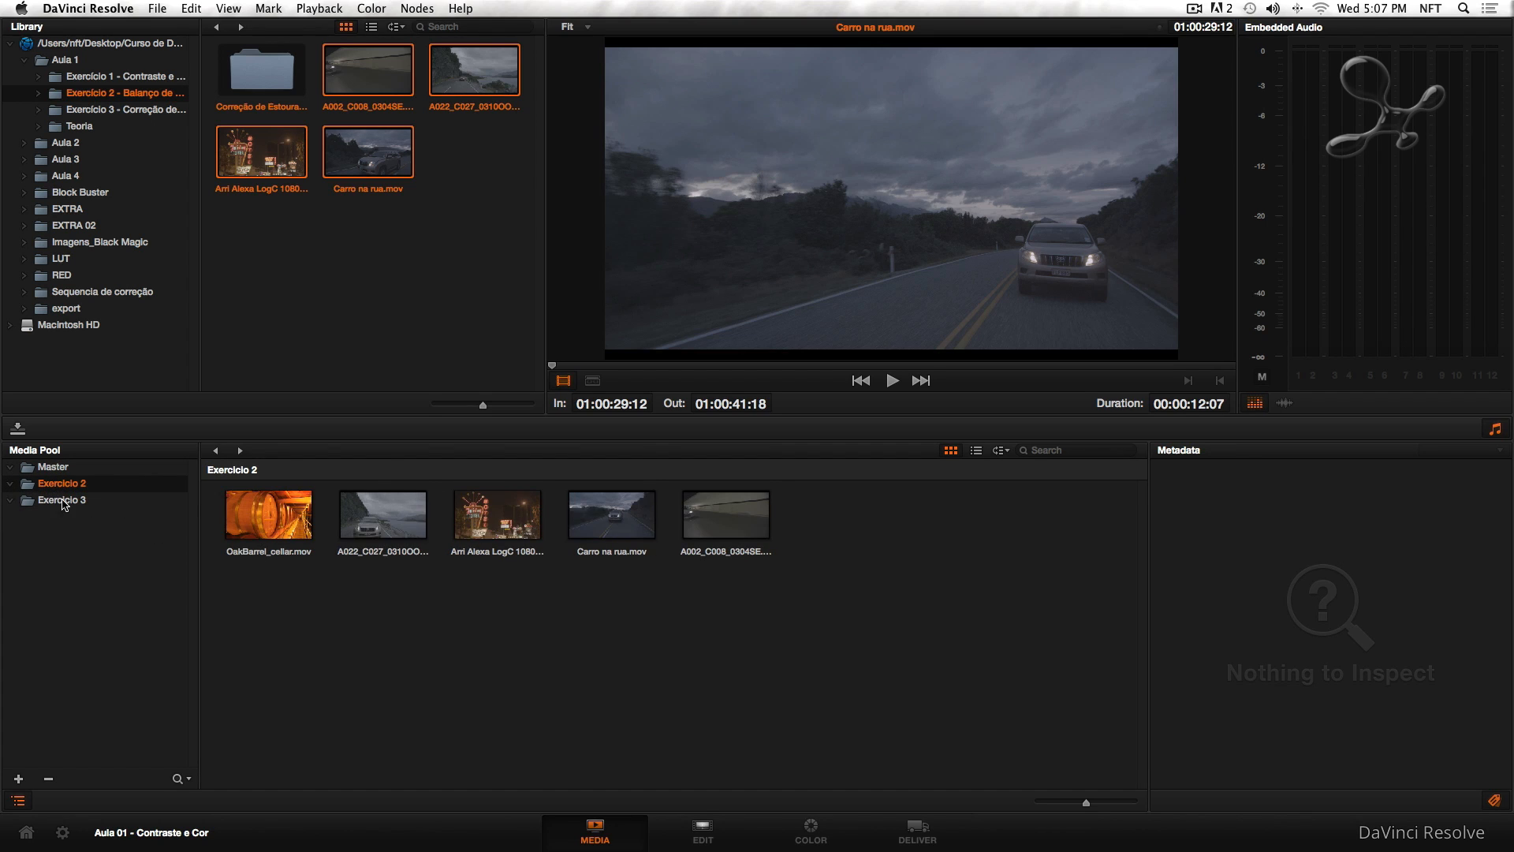
Drag the Exercício 3 library clips, including Referencia.png and Referencia [02-02].png, into the Exercicio 3 bin
left_click(60, 500)
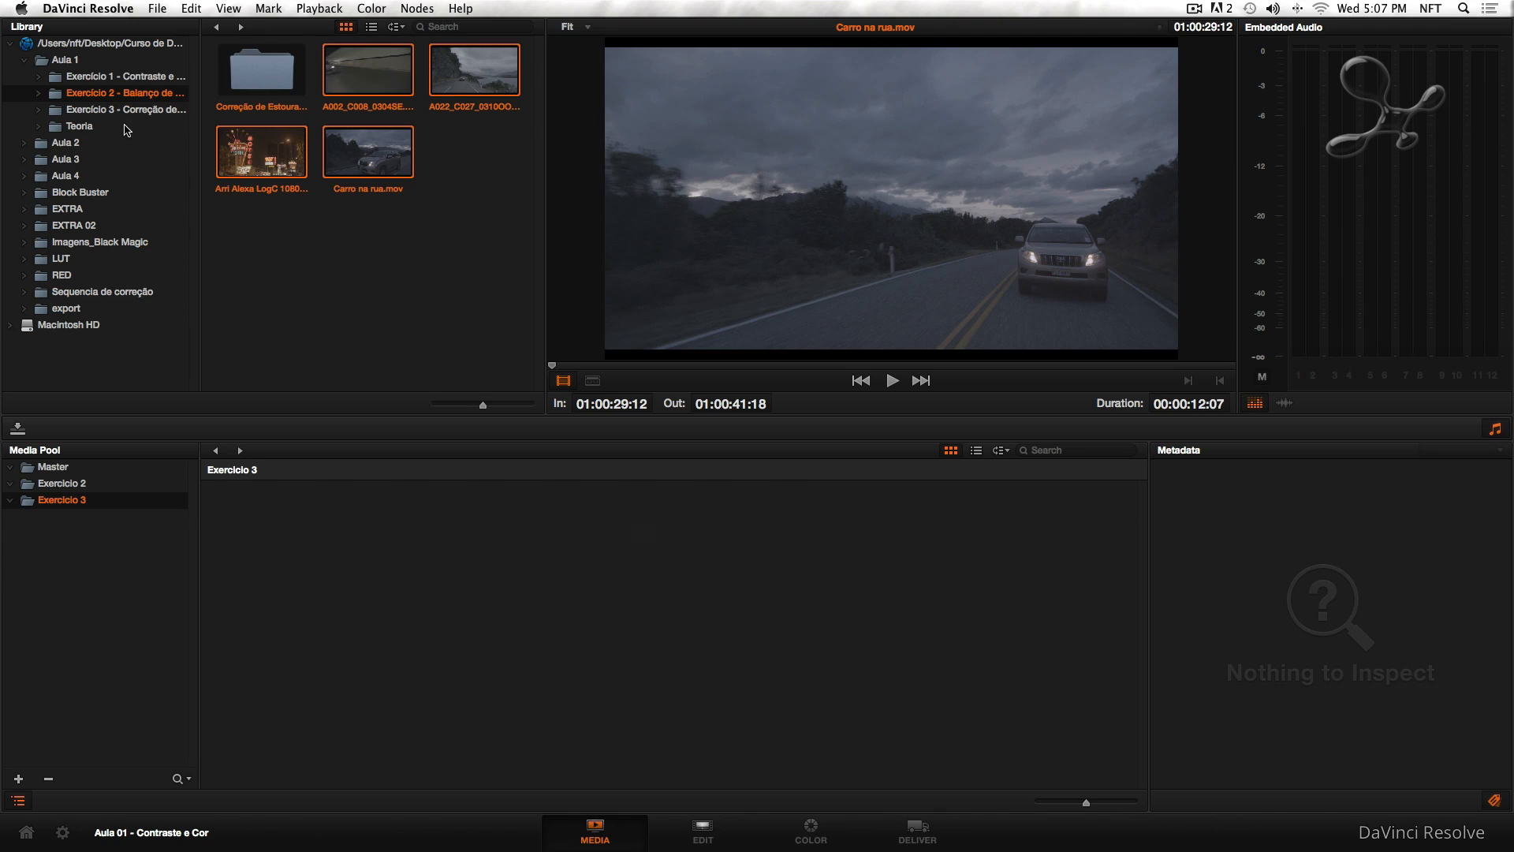
left_click(122, 110)
left_click_drag(472, 196, 486, 591)
left_click(61, 467)
left_click(63, 483)
left_click(63, 499)
left_click(51, 468)
left_click(57, 483)
left_click(60, 499)
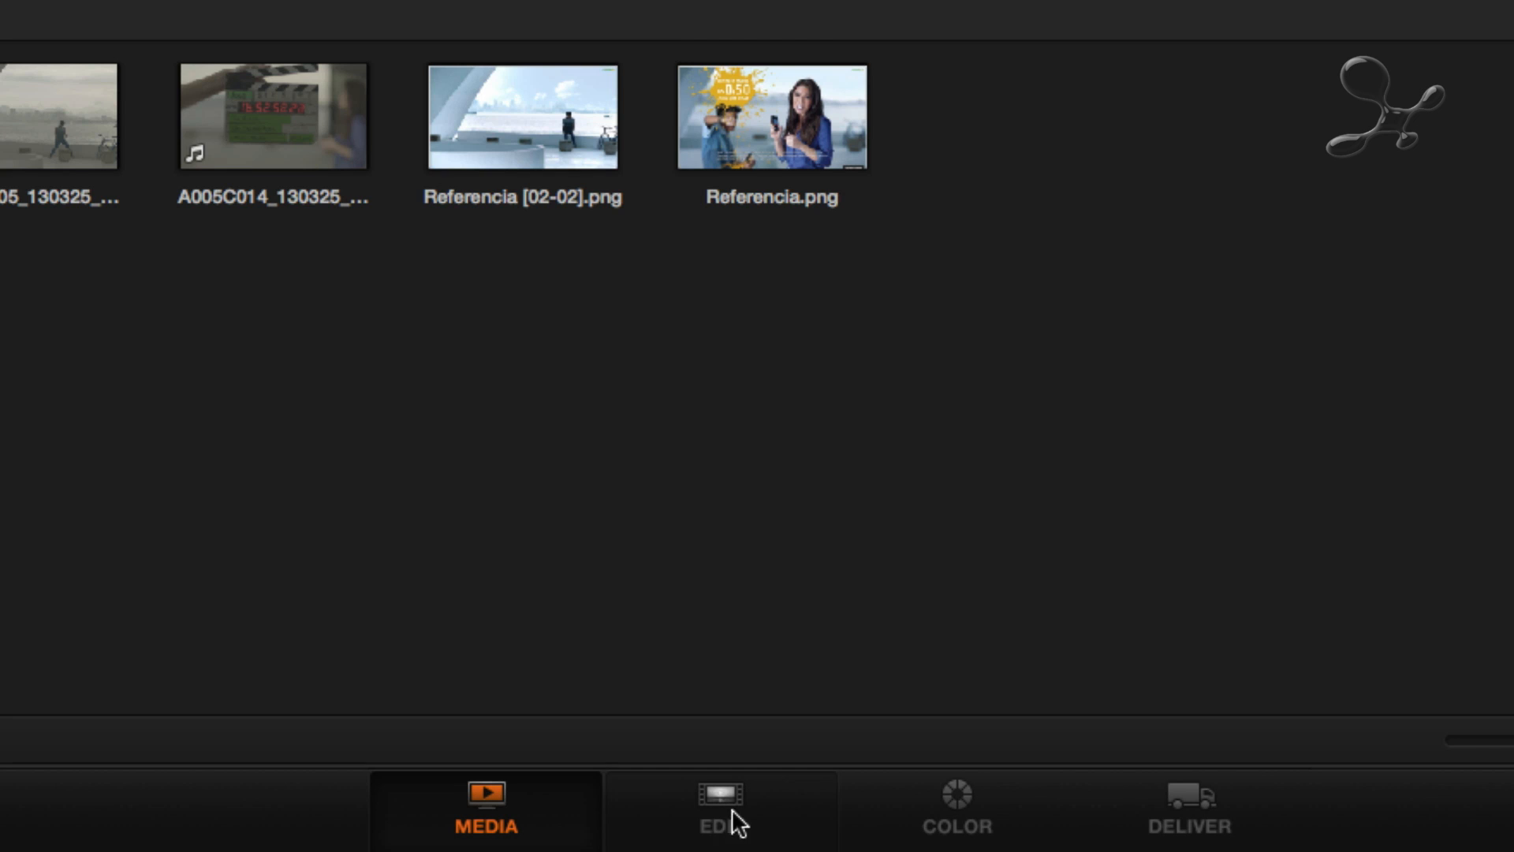
left_click(701, 836)
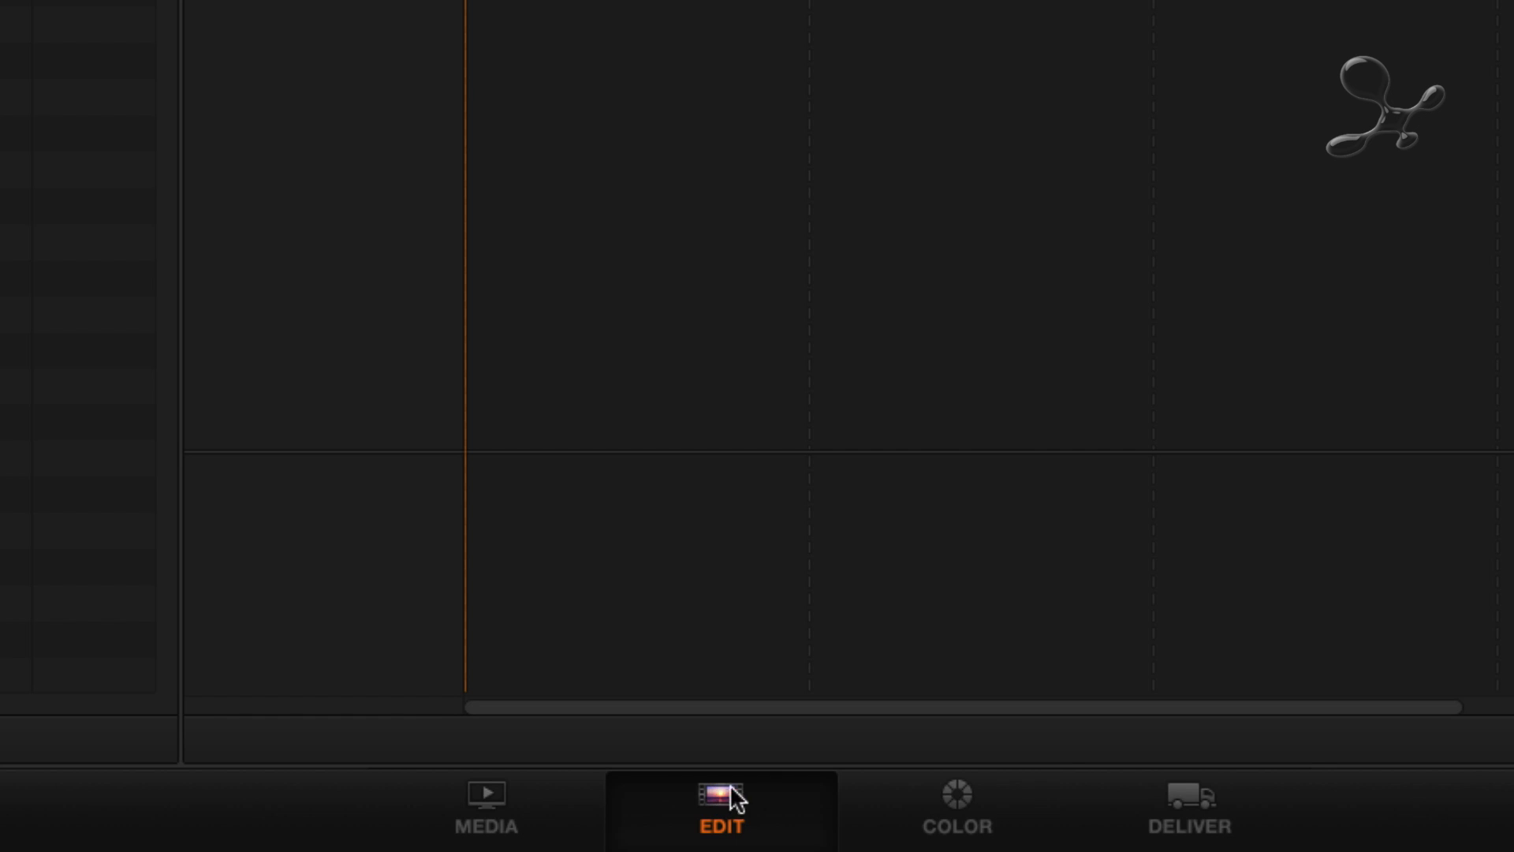
left_click(956, 793)
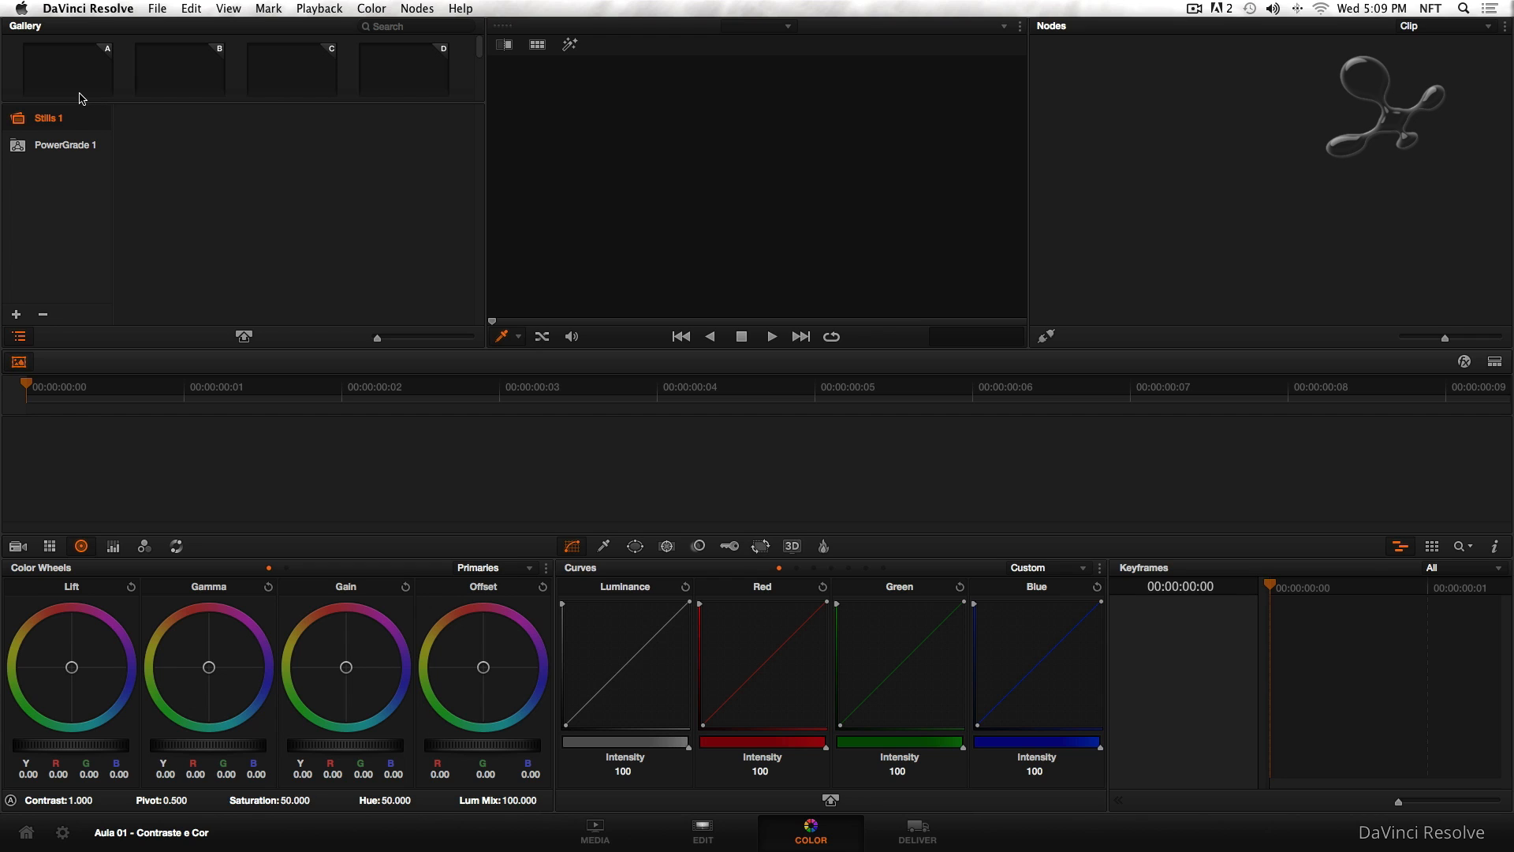
left_click(918, 830)
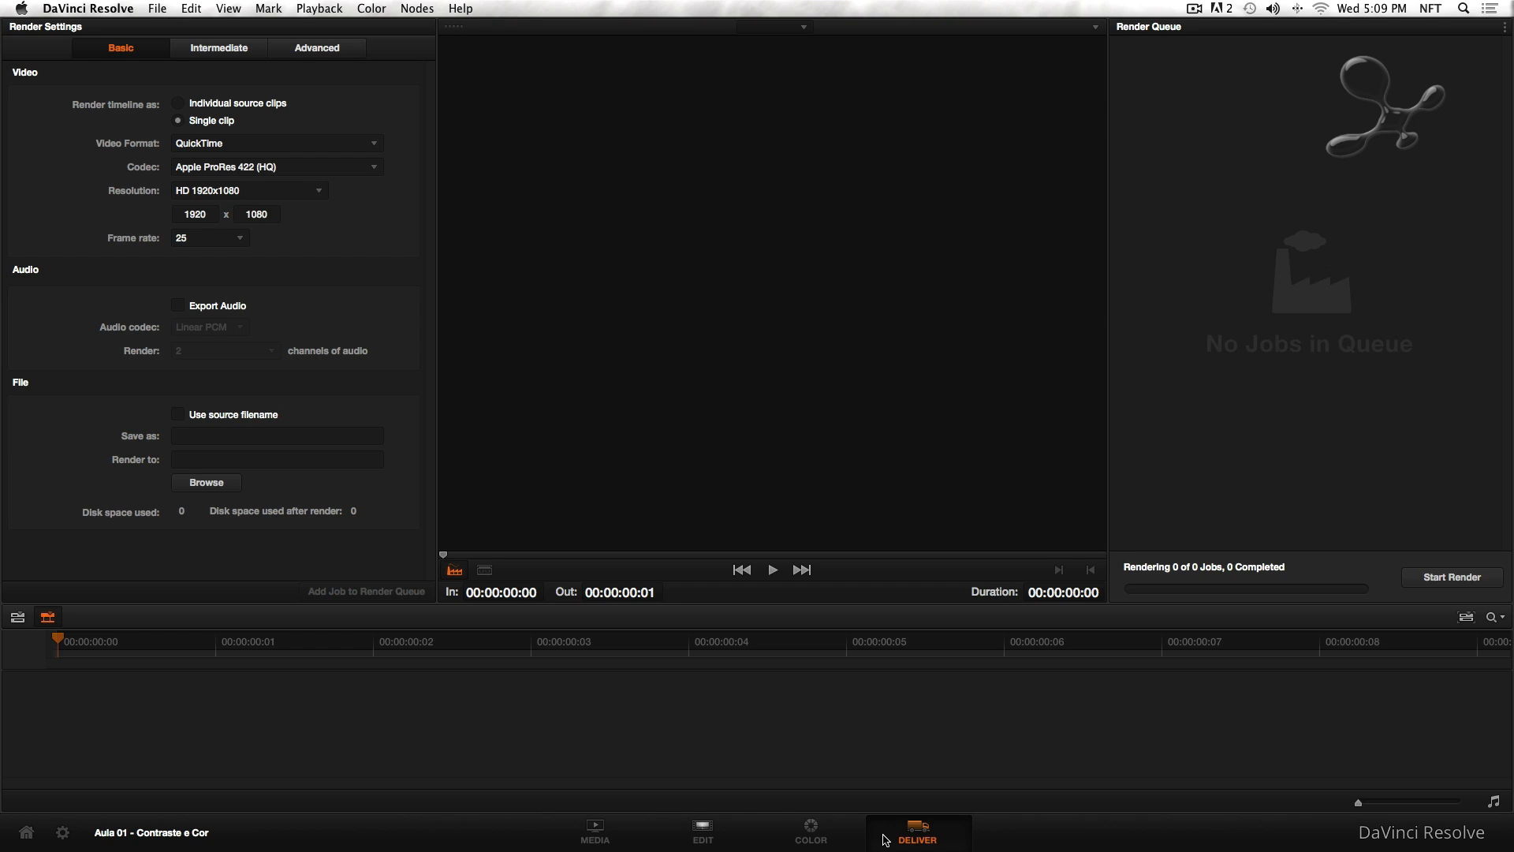
left_click(603, 840)
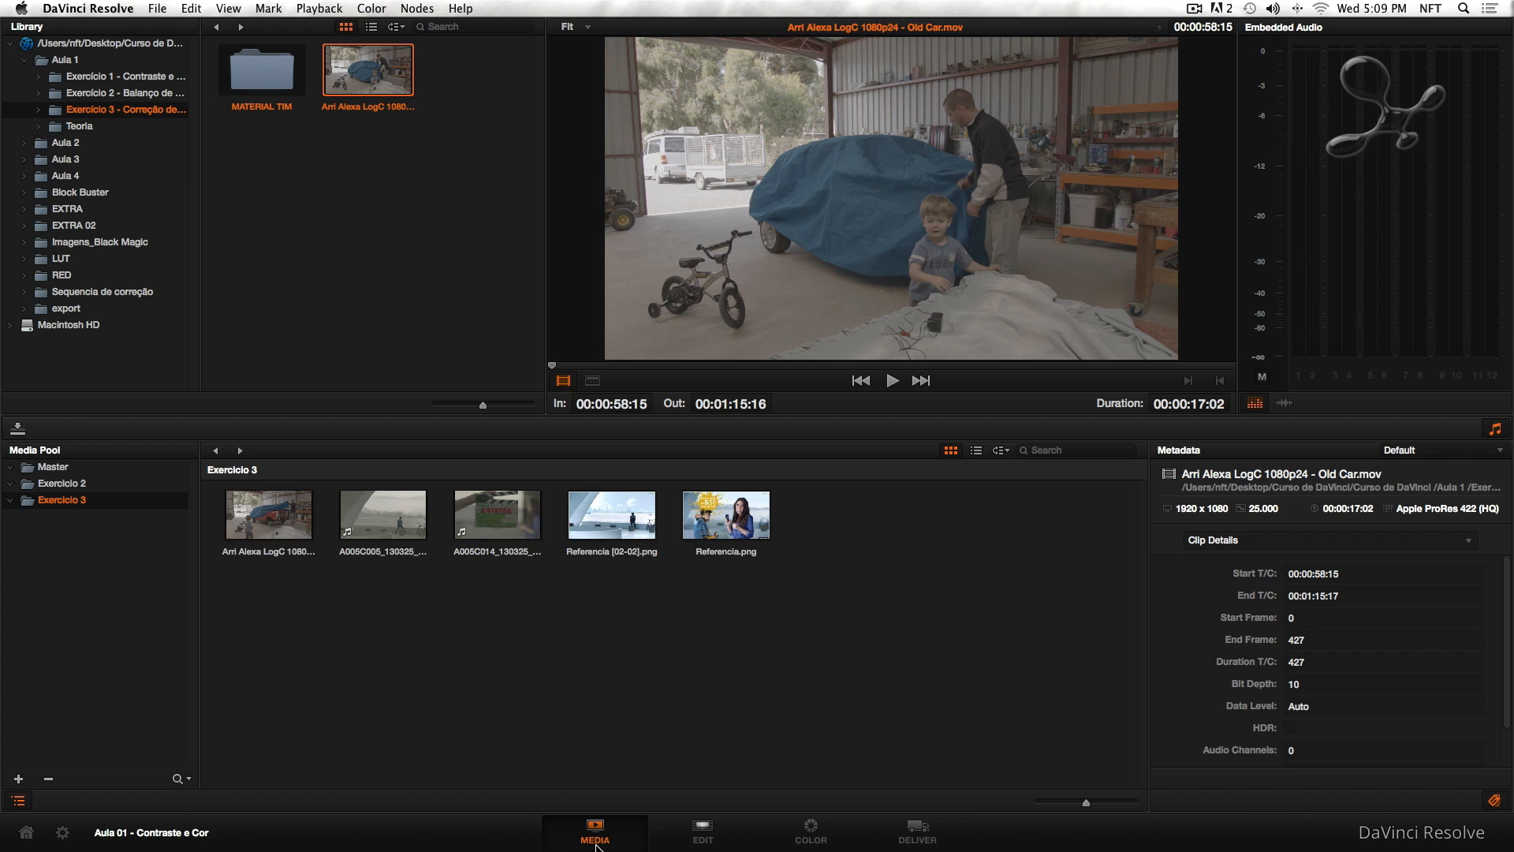
Switch to the Edit page, select the Exercicio 3 clapperboard clip and show the Effects Library
left_click(694, 835)
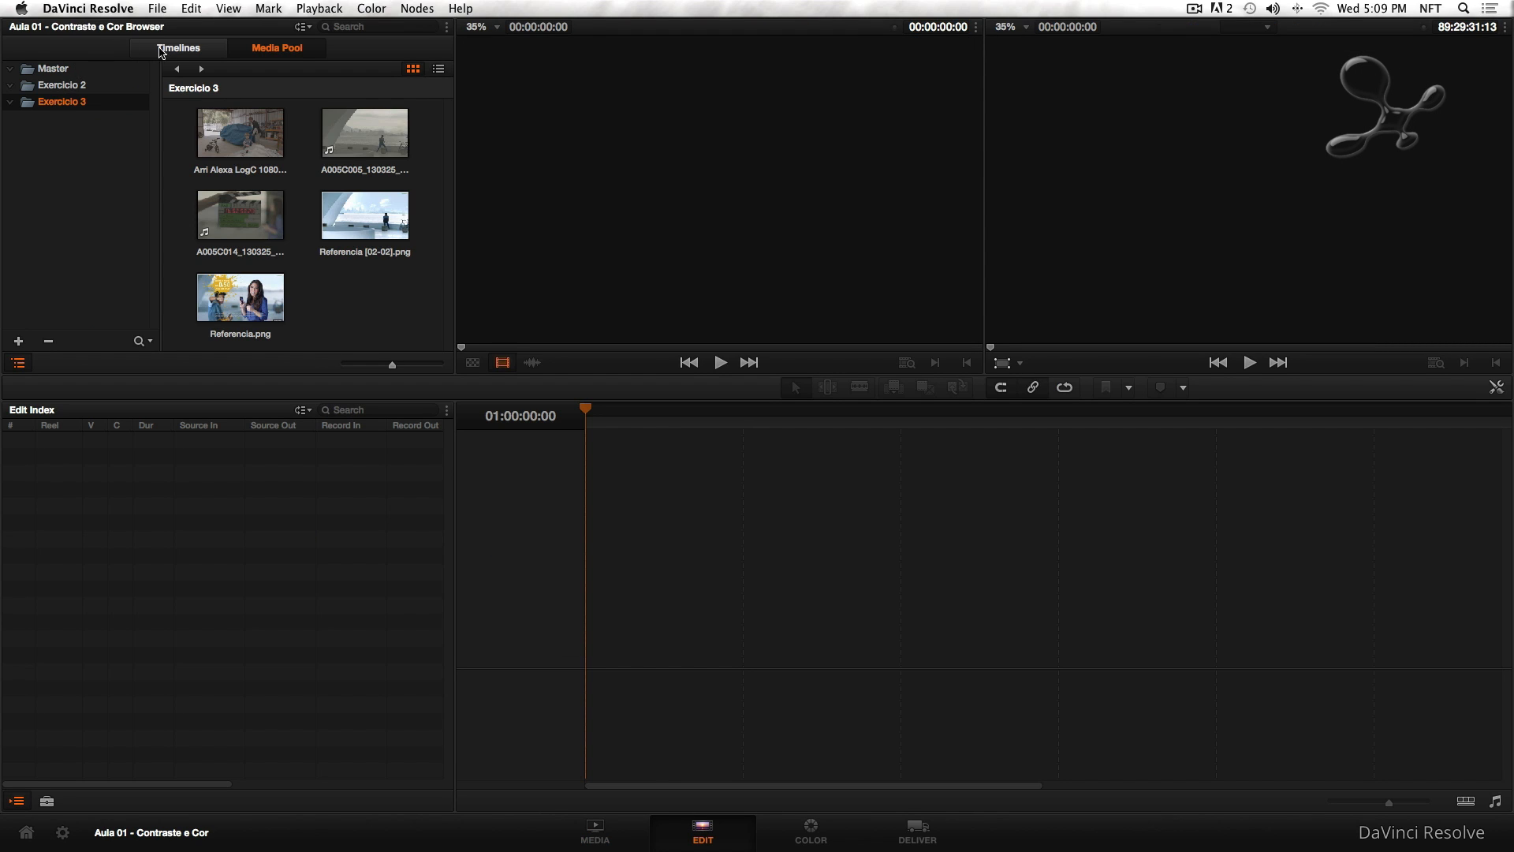
left_click(178, 48)
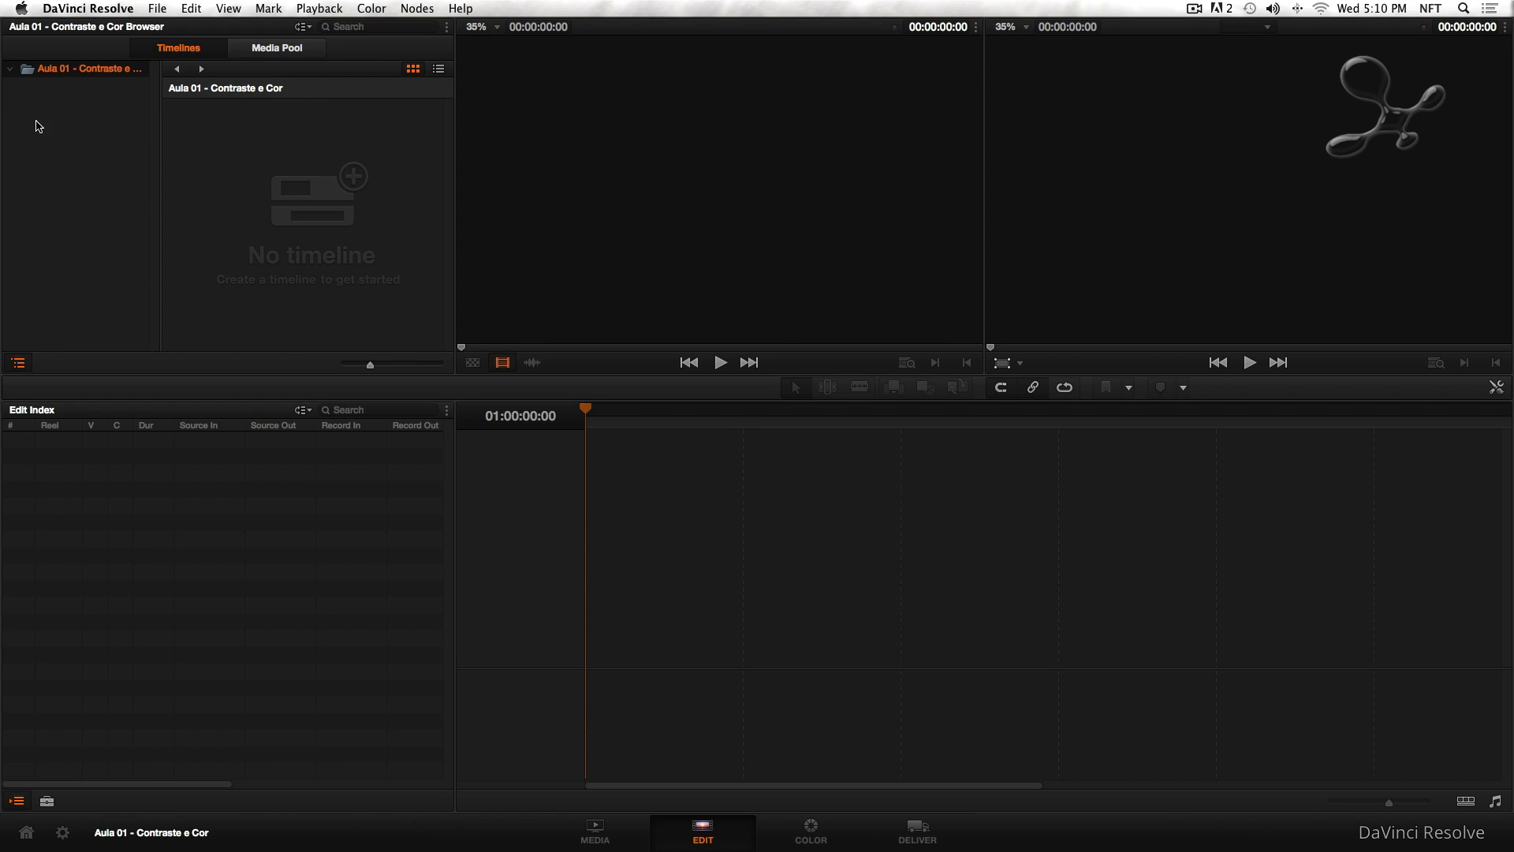
left_click(282, 48)
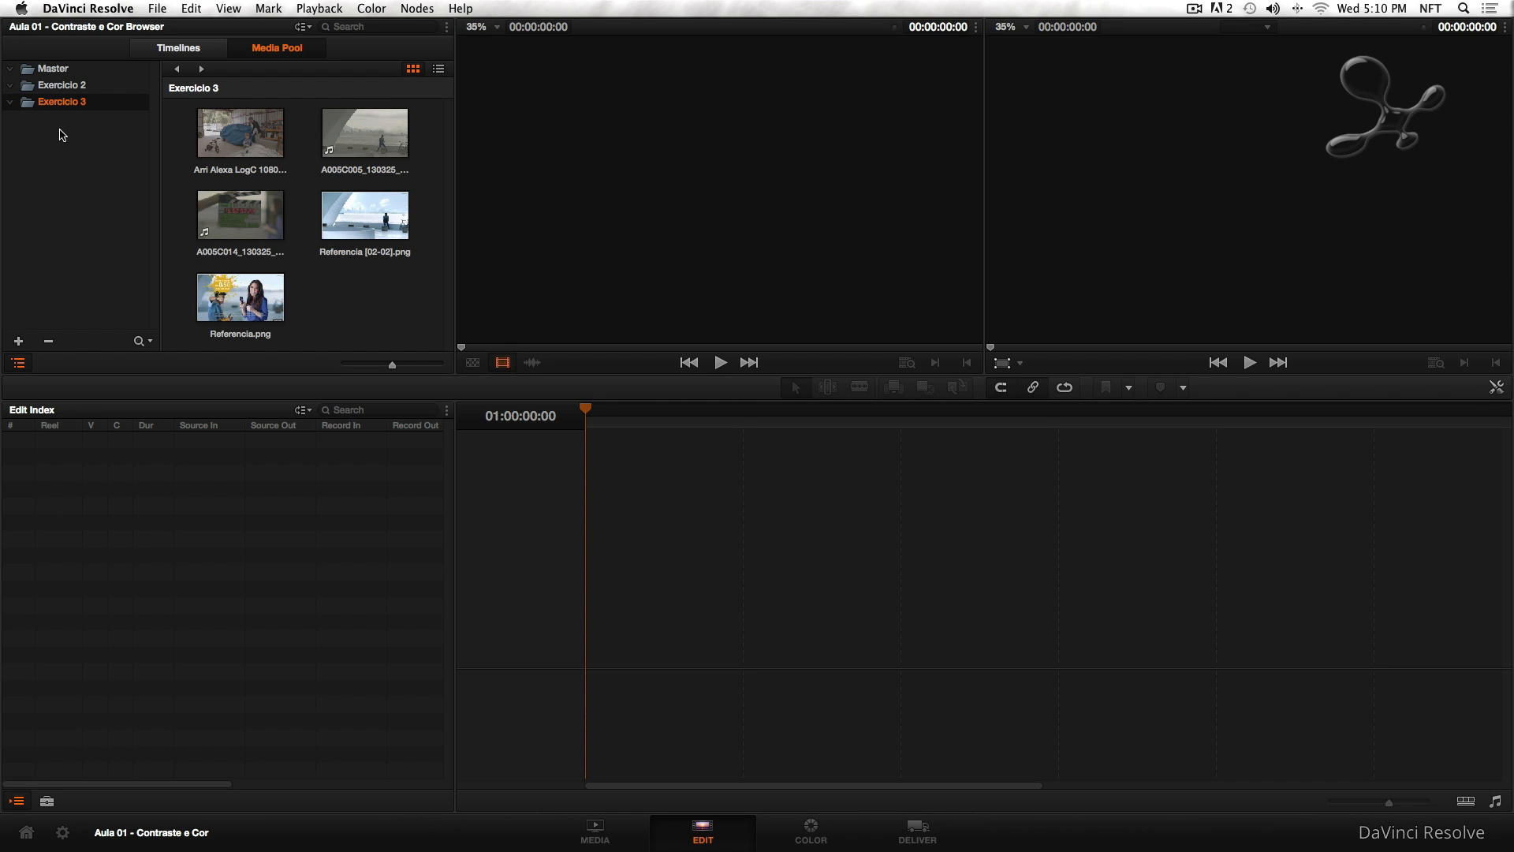
left_click(47, 802)
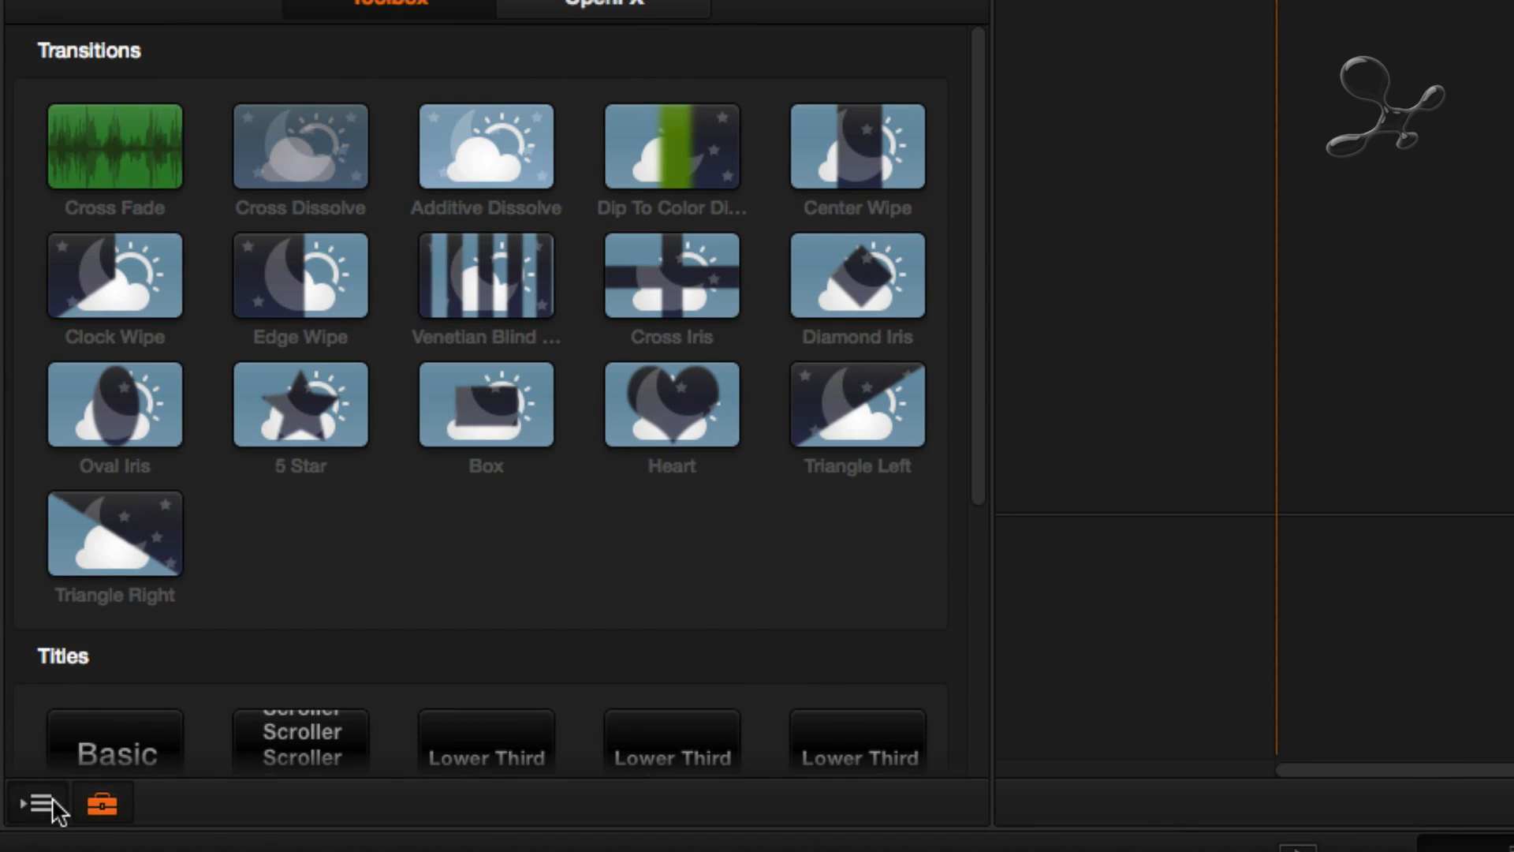
left_click(22, 798)
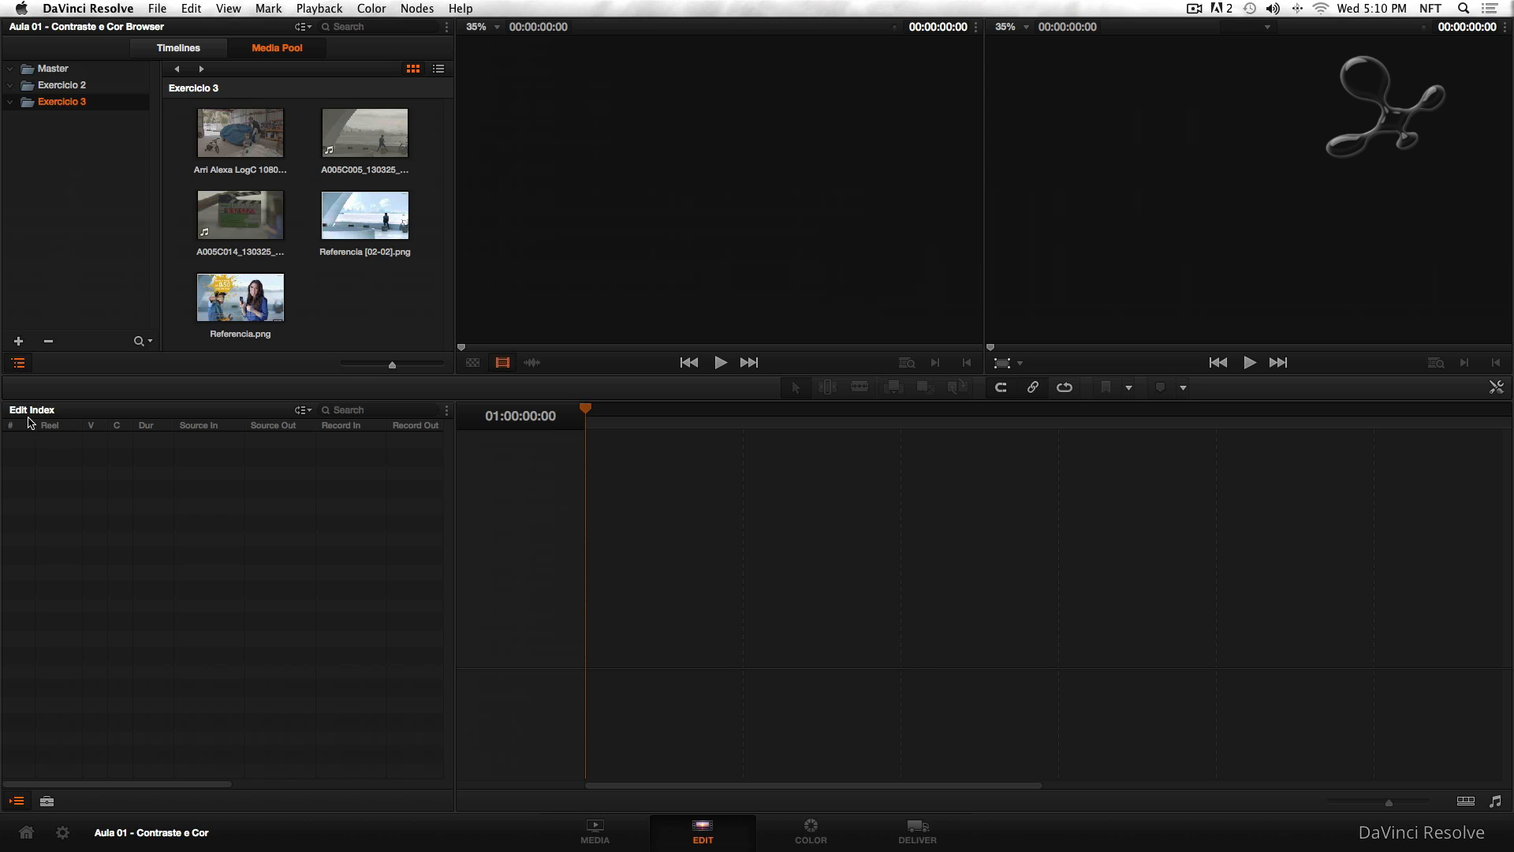
left_click(218, 217)
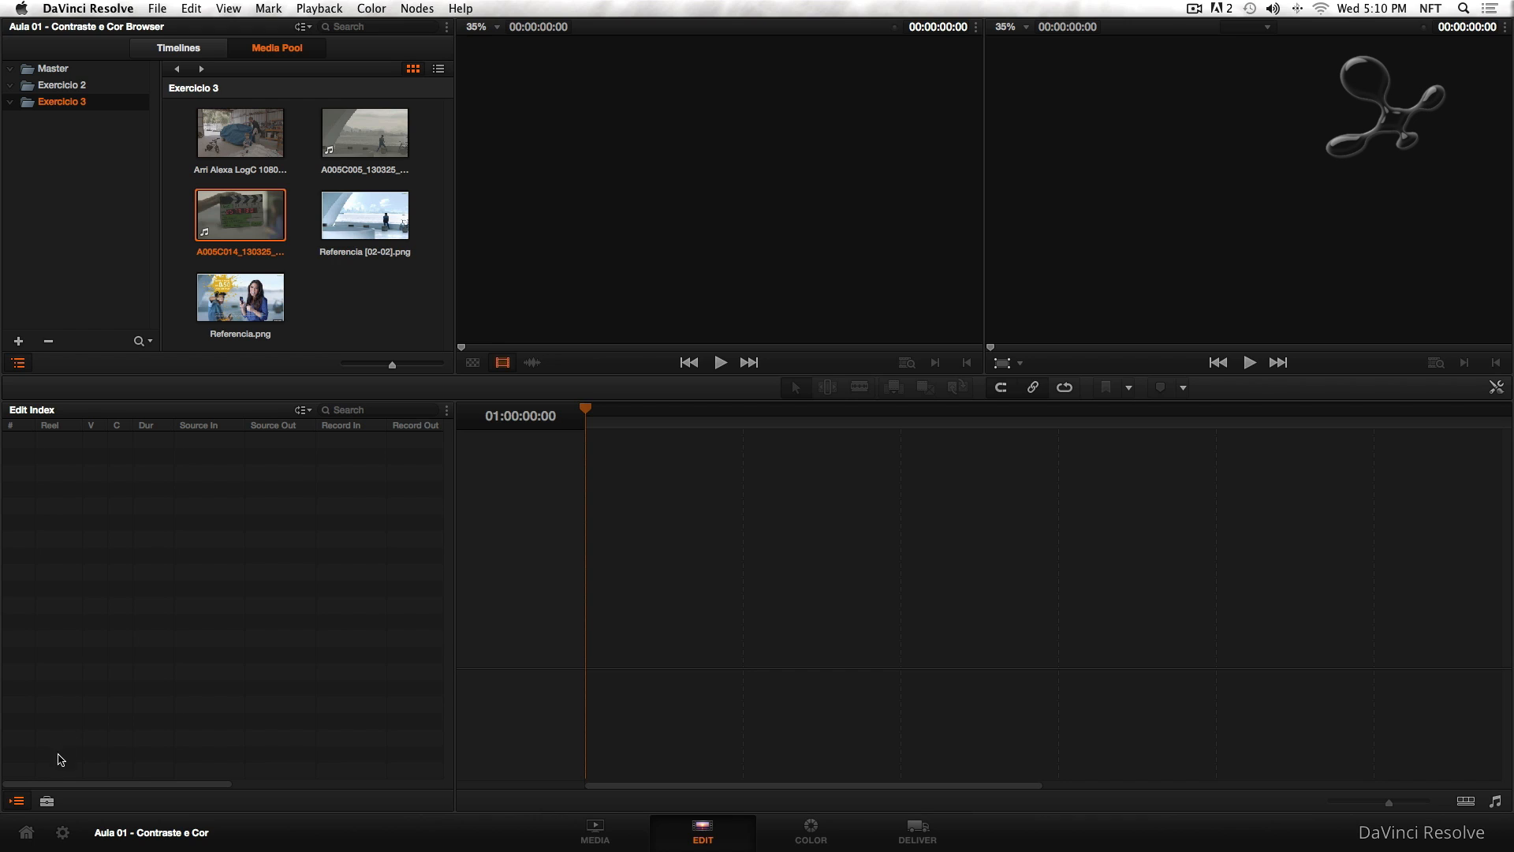
left_click(46, 801)
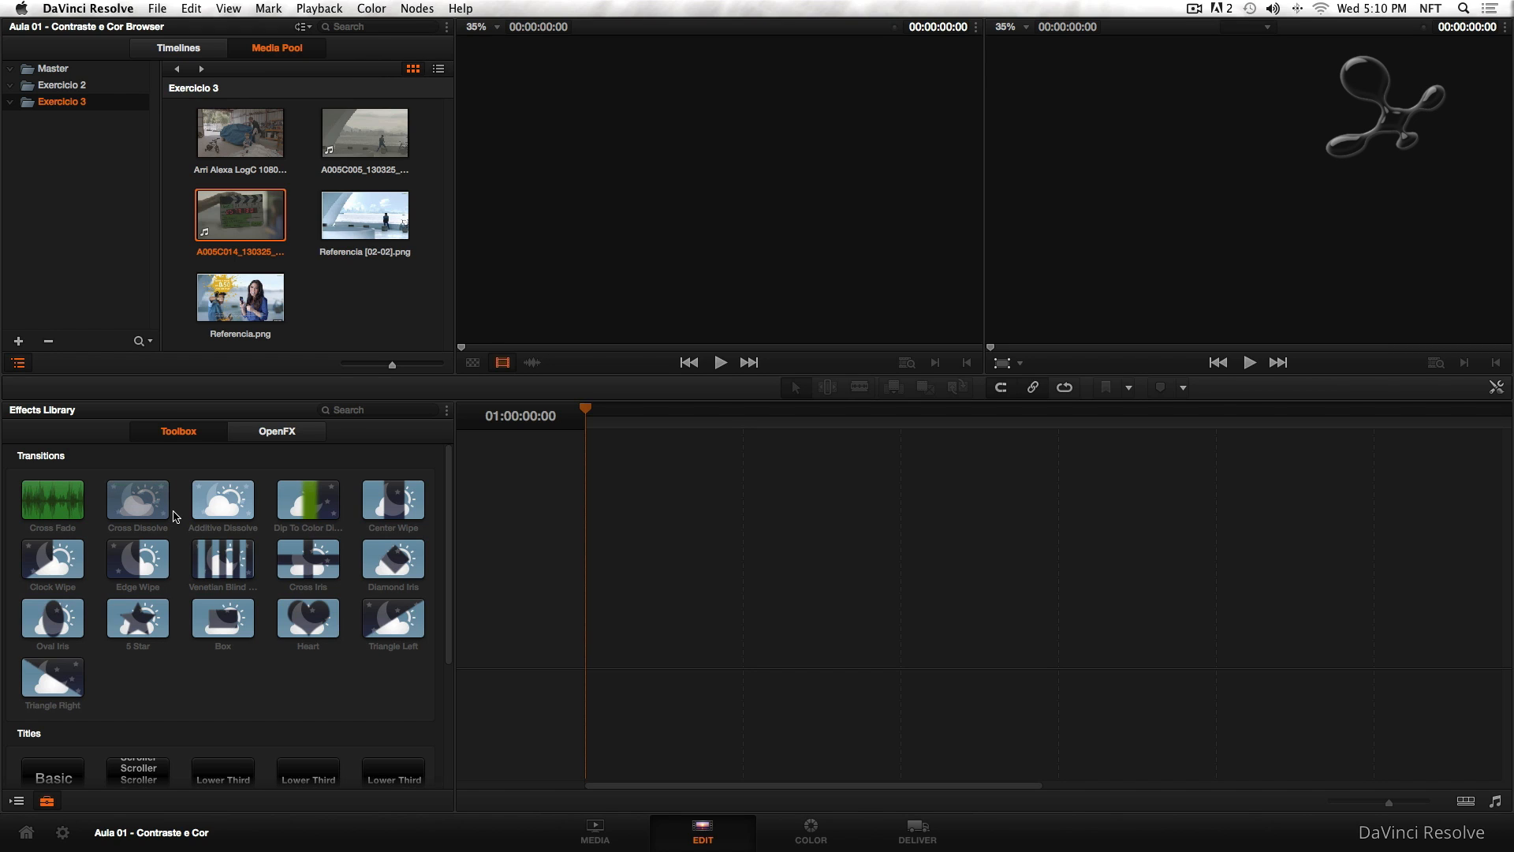
scroll(179, 600, "down", 5)
scroll(180, 603, "up", 5)
scroll(180, 603, "down", 5)
scroll(182, 604, "up", 4)
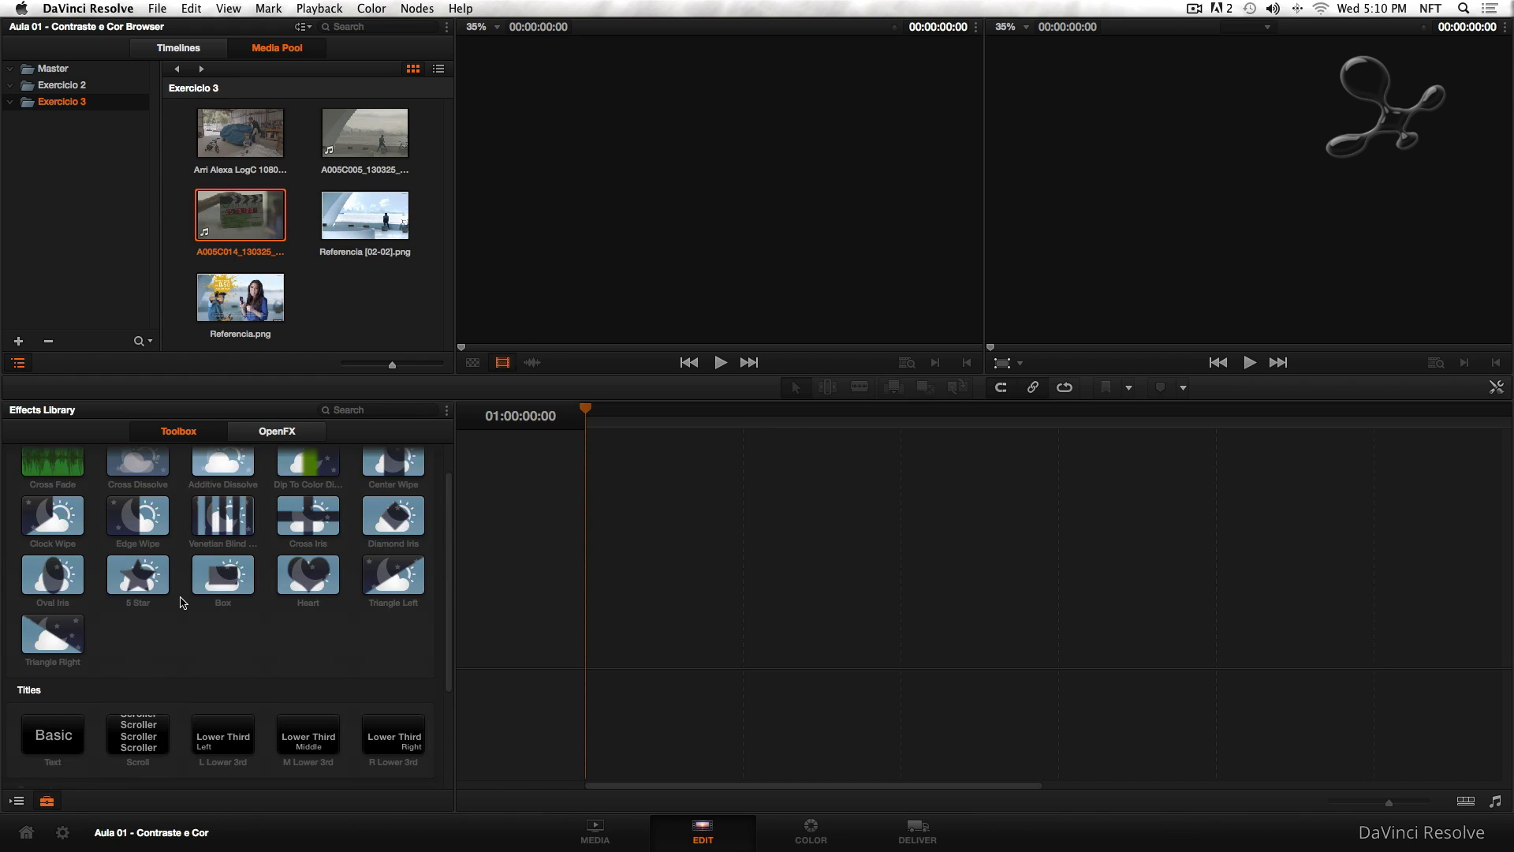
scroll(181, 604, "up", 1)
left_click(277, 432)
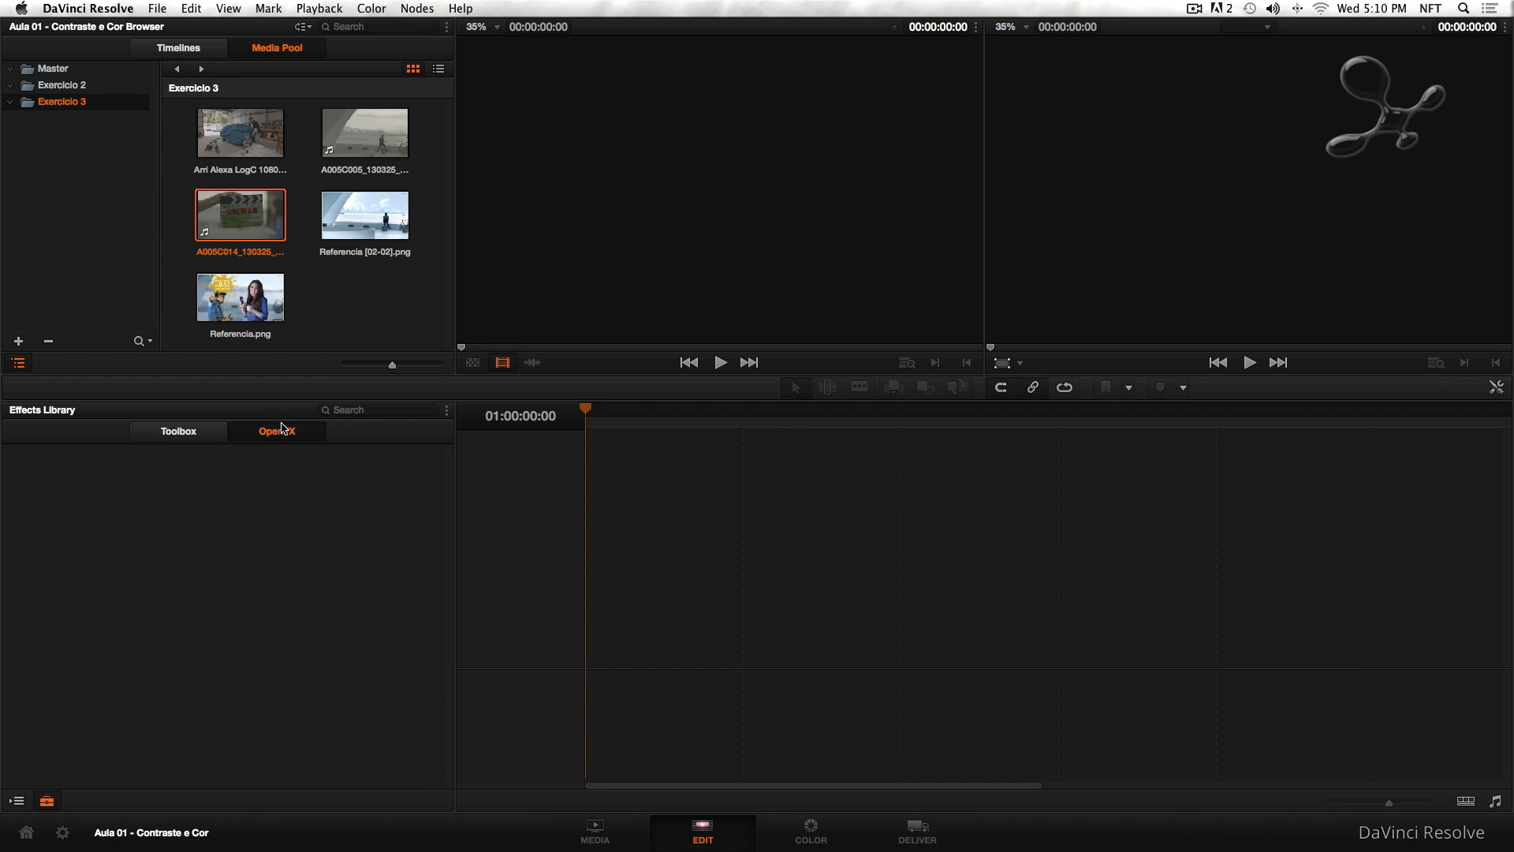
left_click(164, 436)
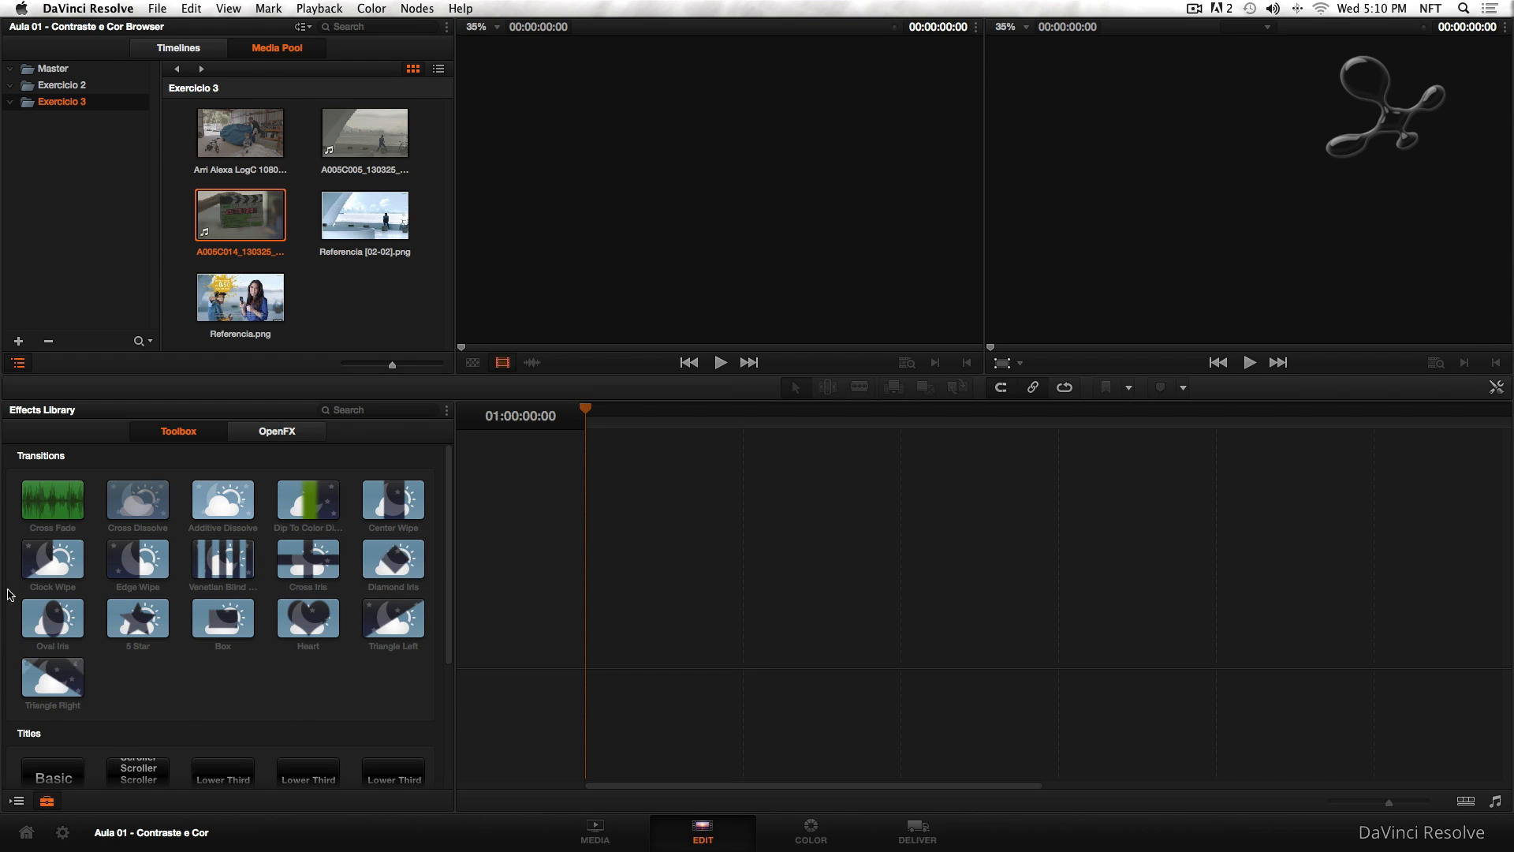
scroll(186, 736, "down", 5)
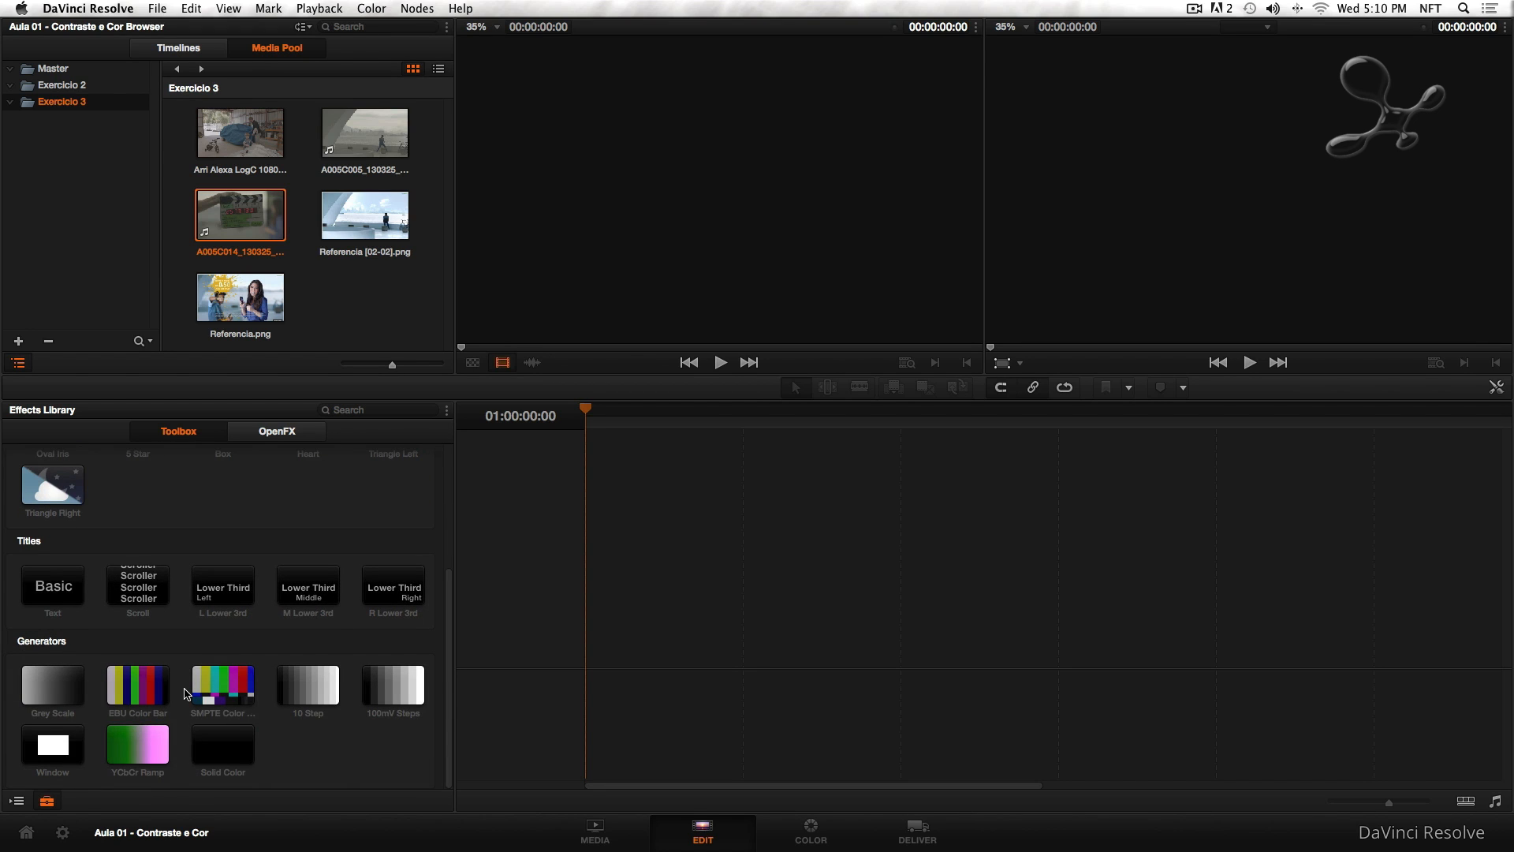
scroll(186, 694, "up", 5)
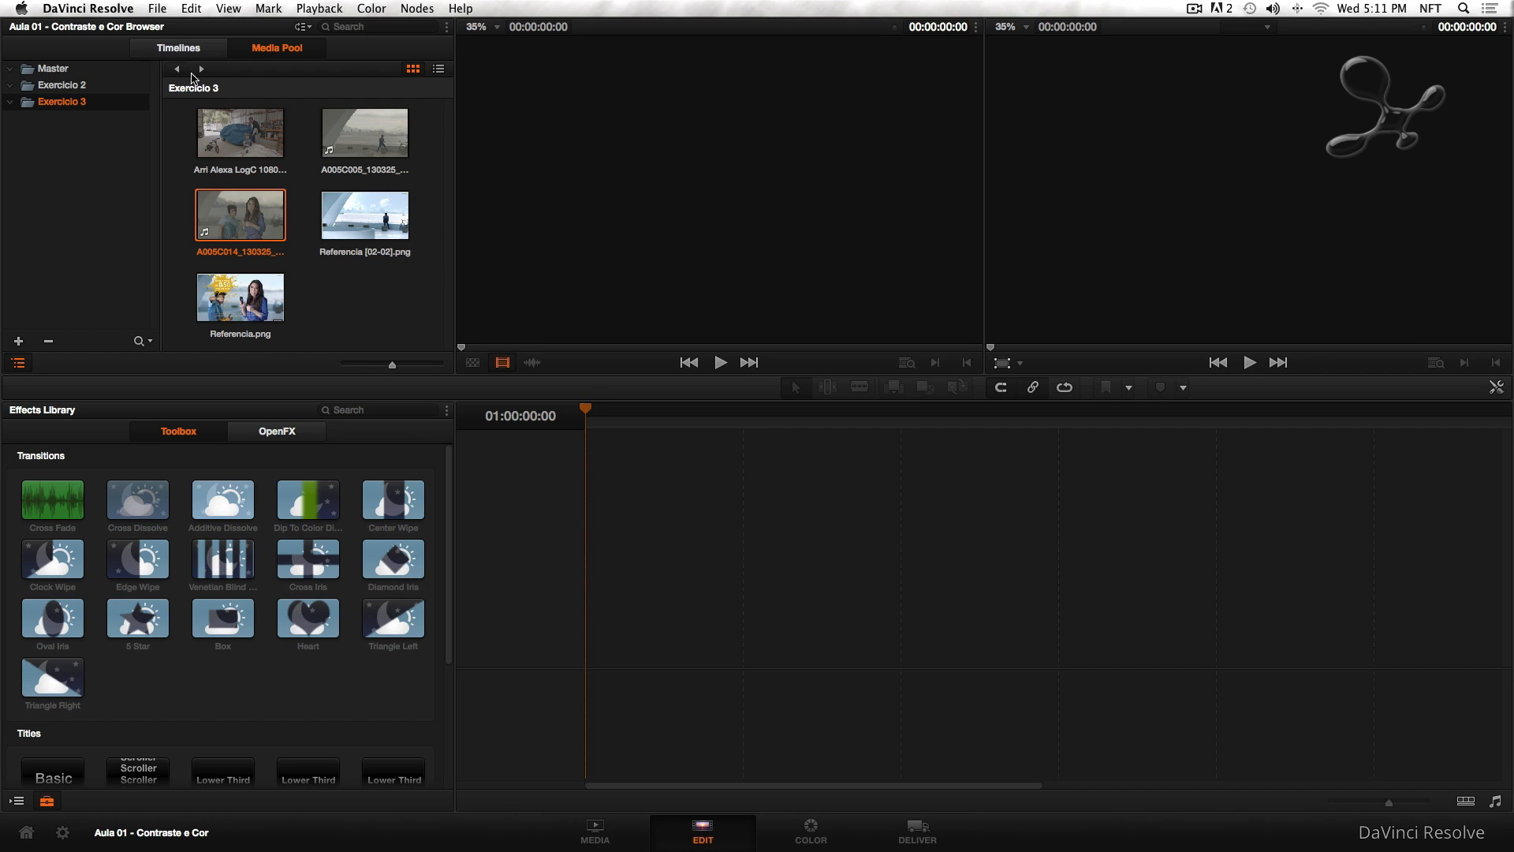
Create a new timeline named 'Exercicio 01 contraste' with Cmd+N
left_click(168, 52)
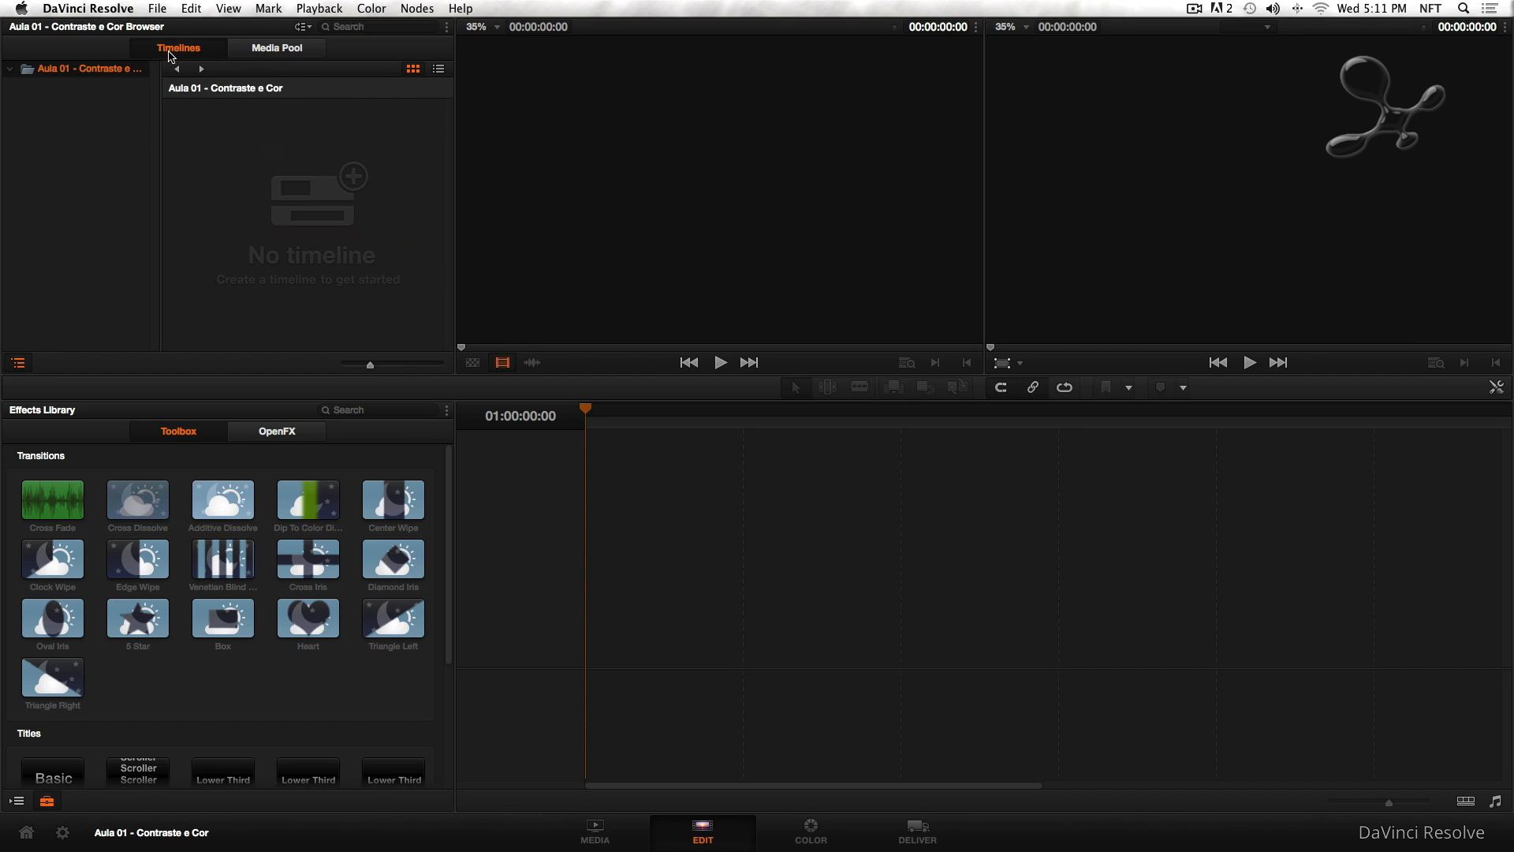
right_click(188, 228)
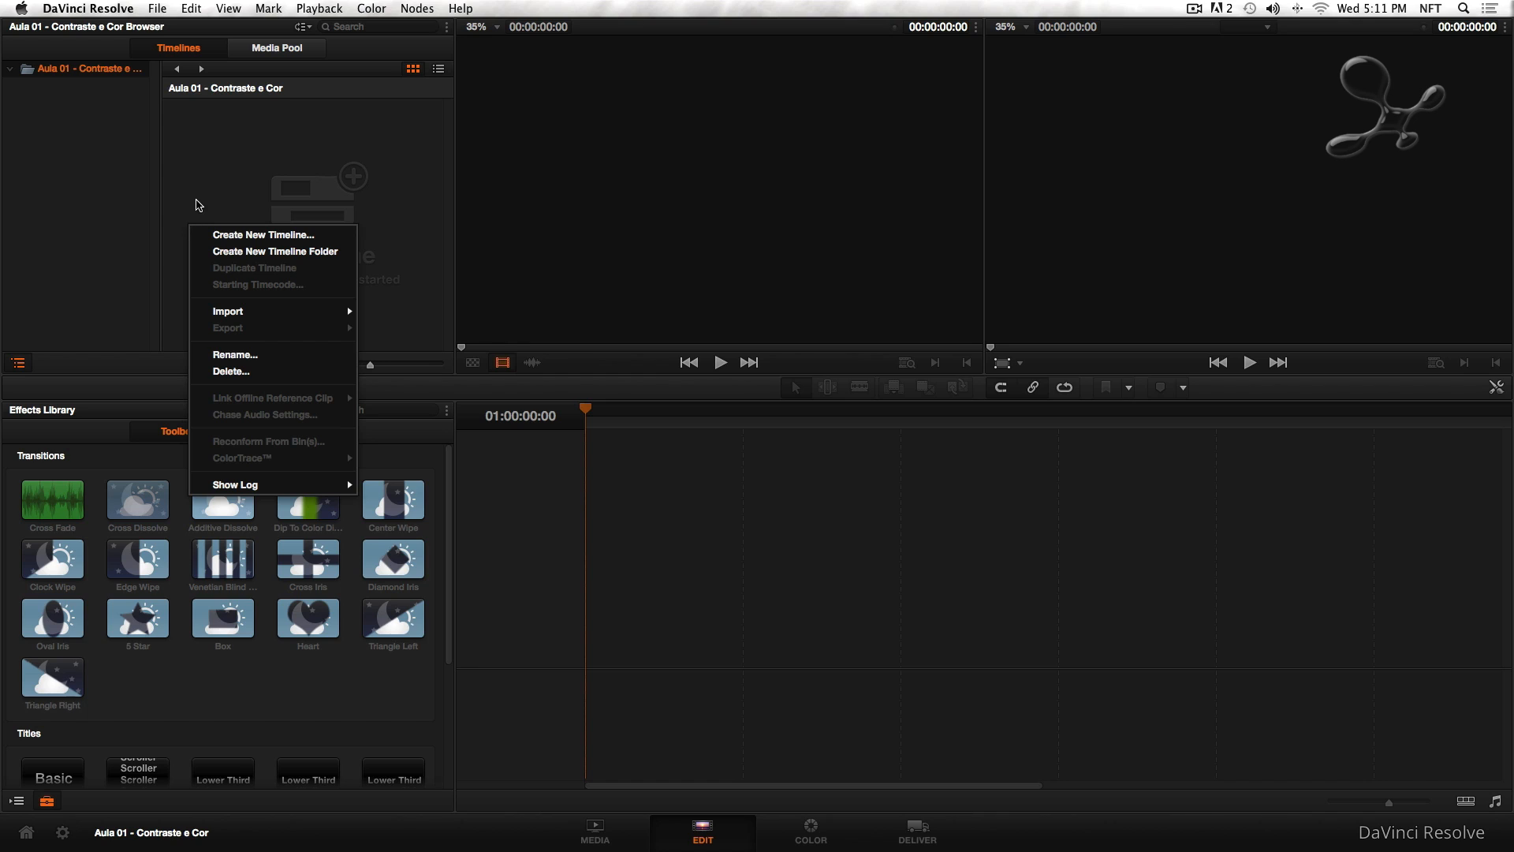
left_click(197, 205)
left_click(155, 7)
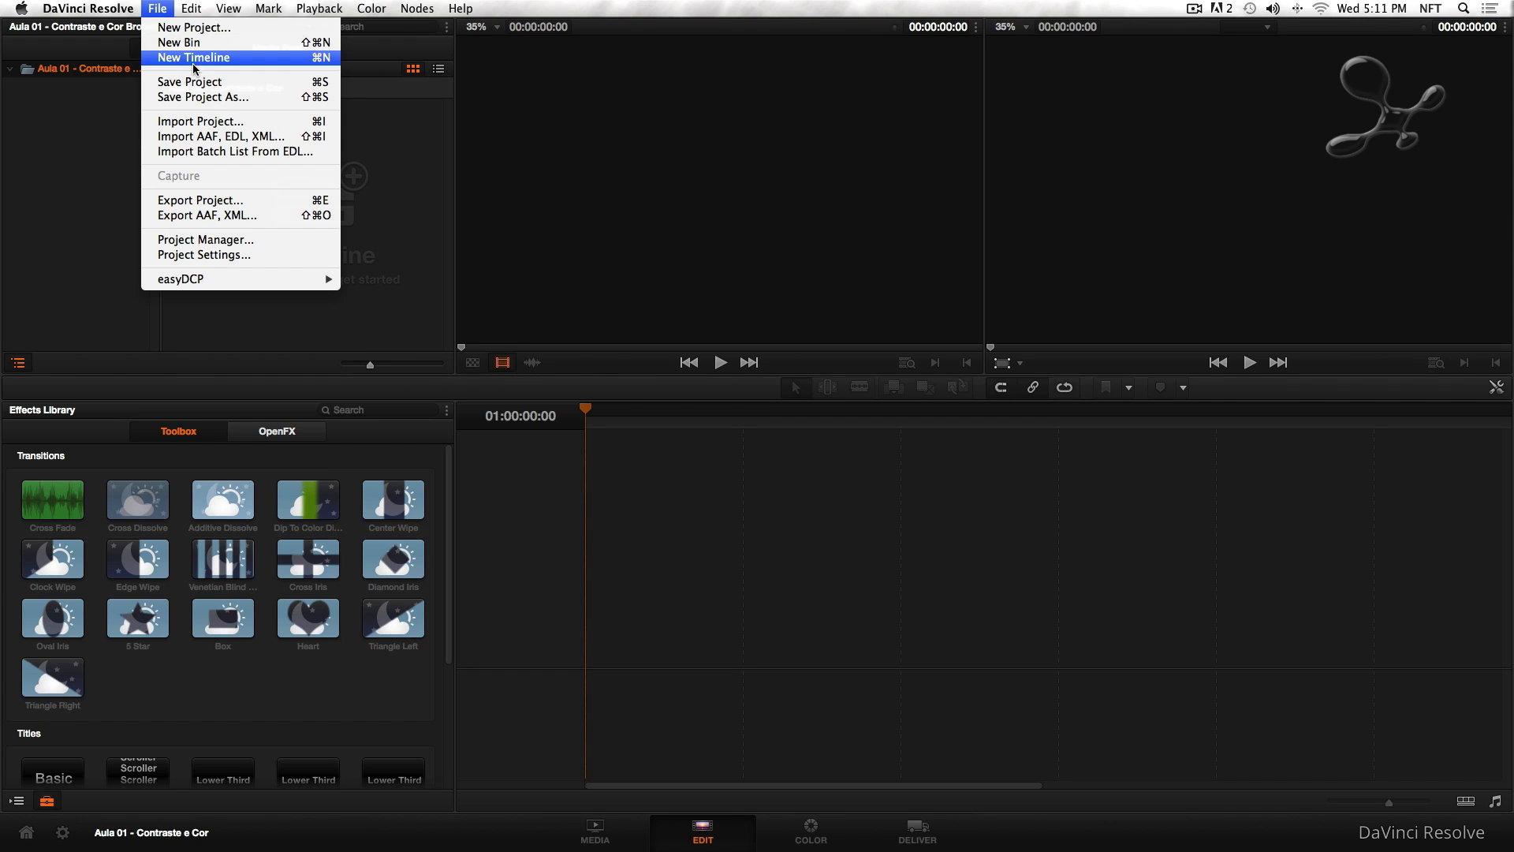
left_click(374, 202)
key("super+n")
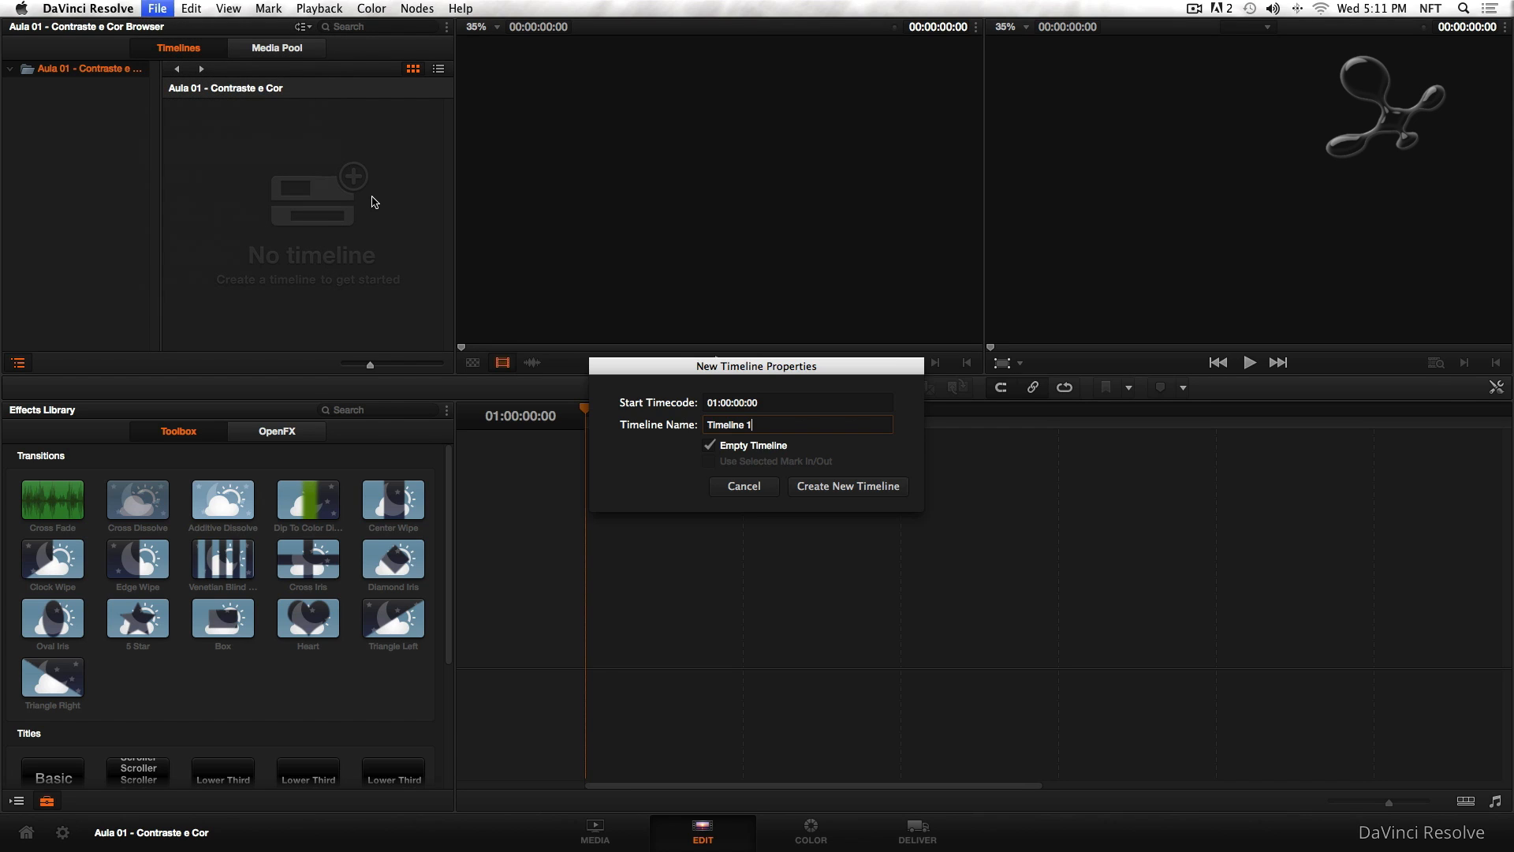
type("Timelin")
key("BackSpace")
key("BackSpace")
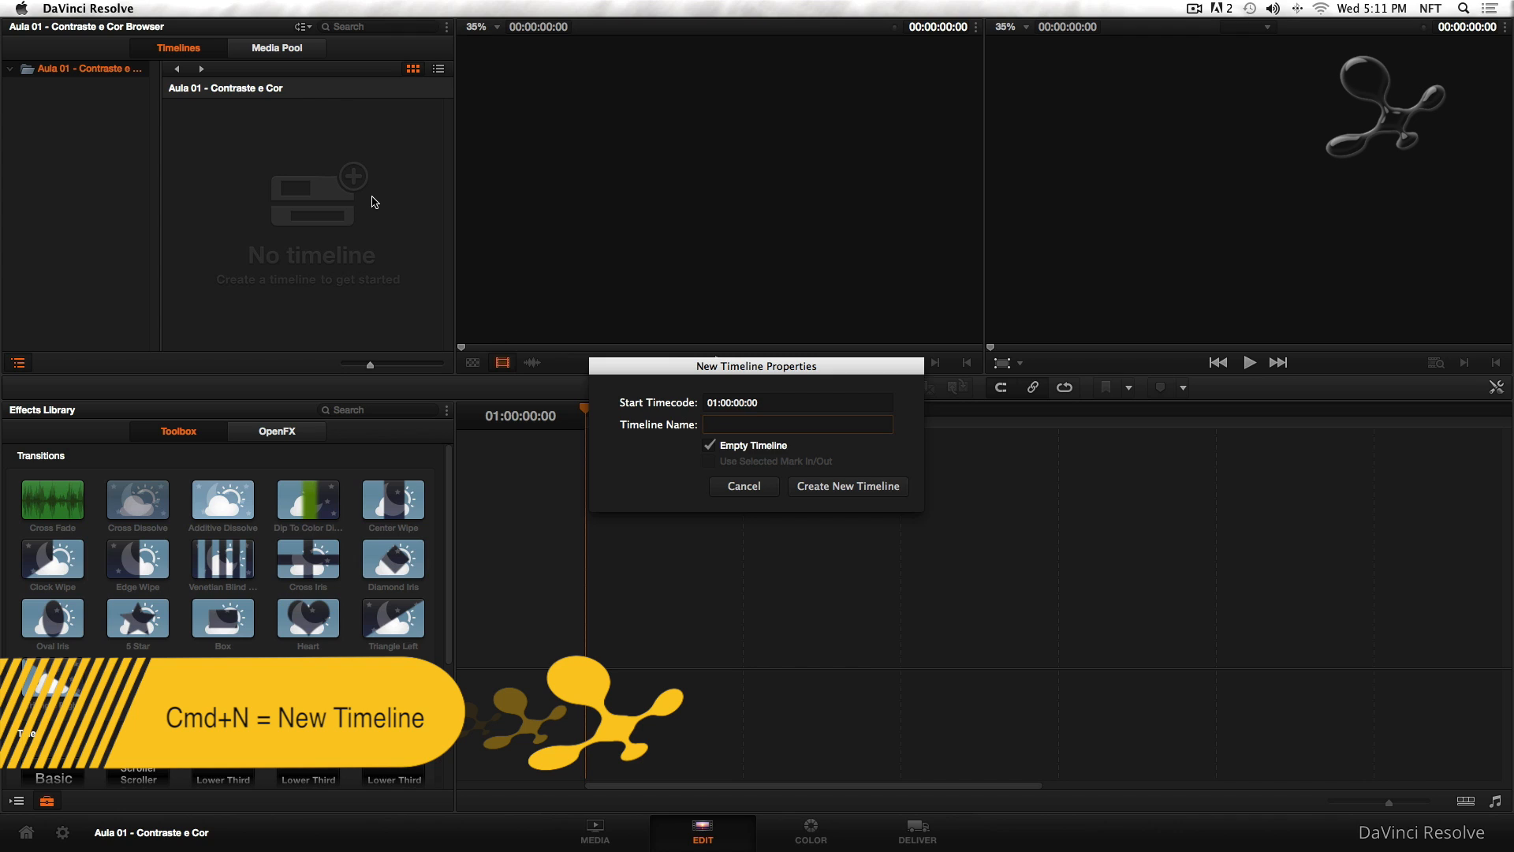
type("Exercicio 01")
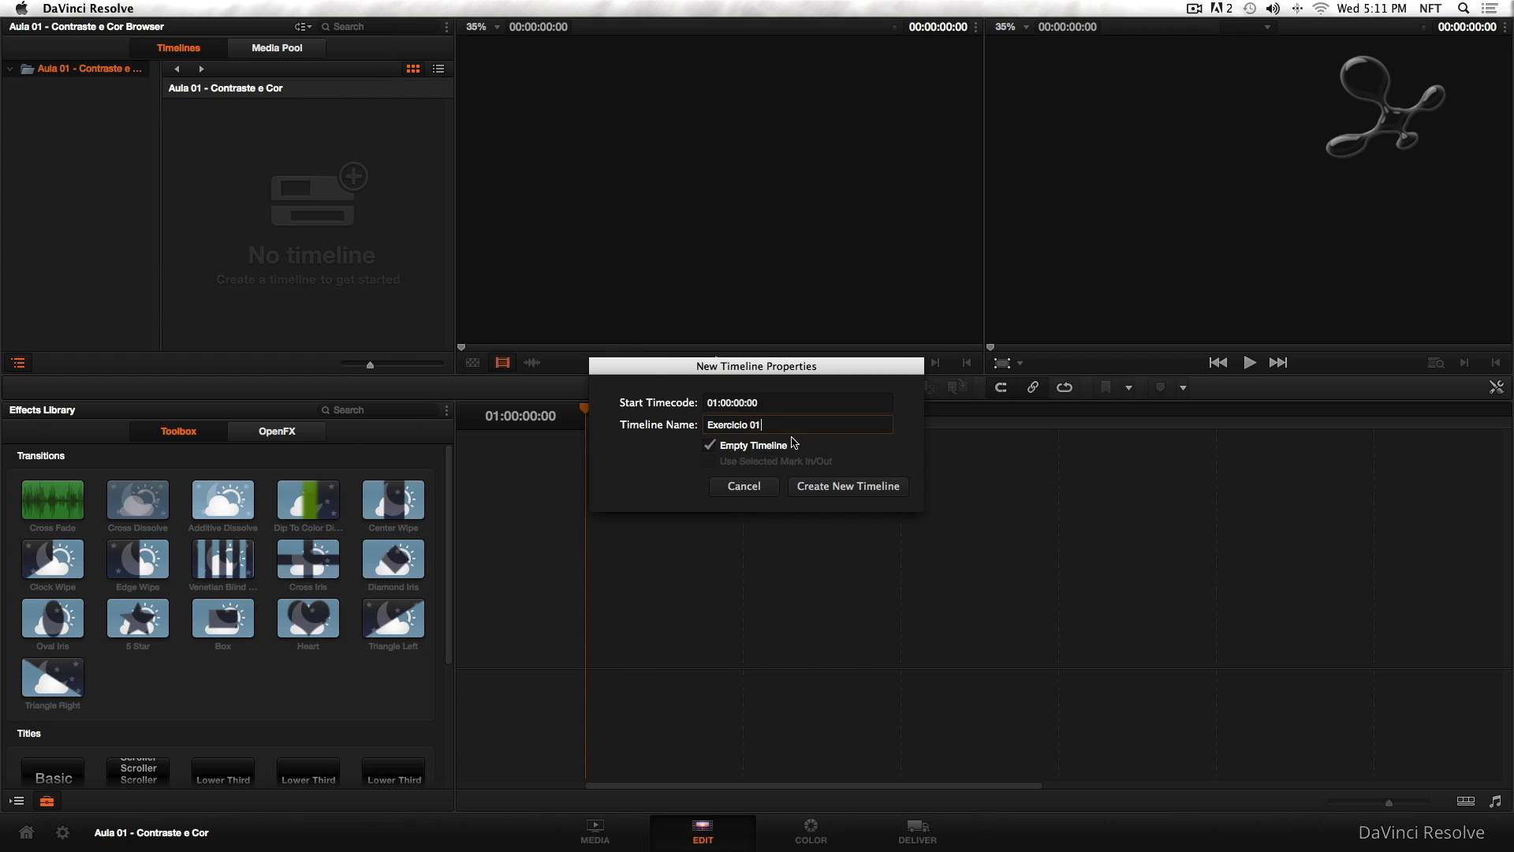
type(" contraste")
key("Return")
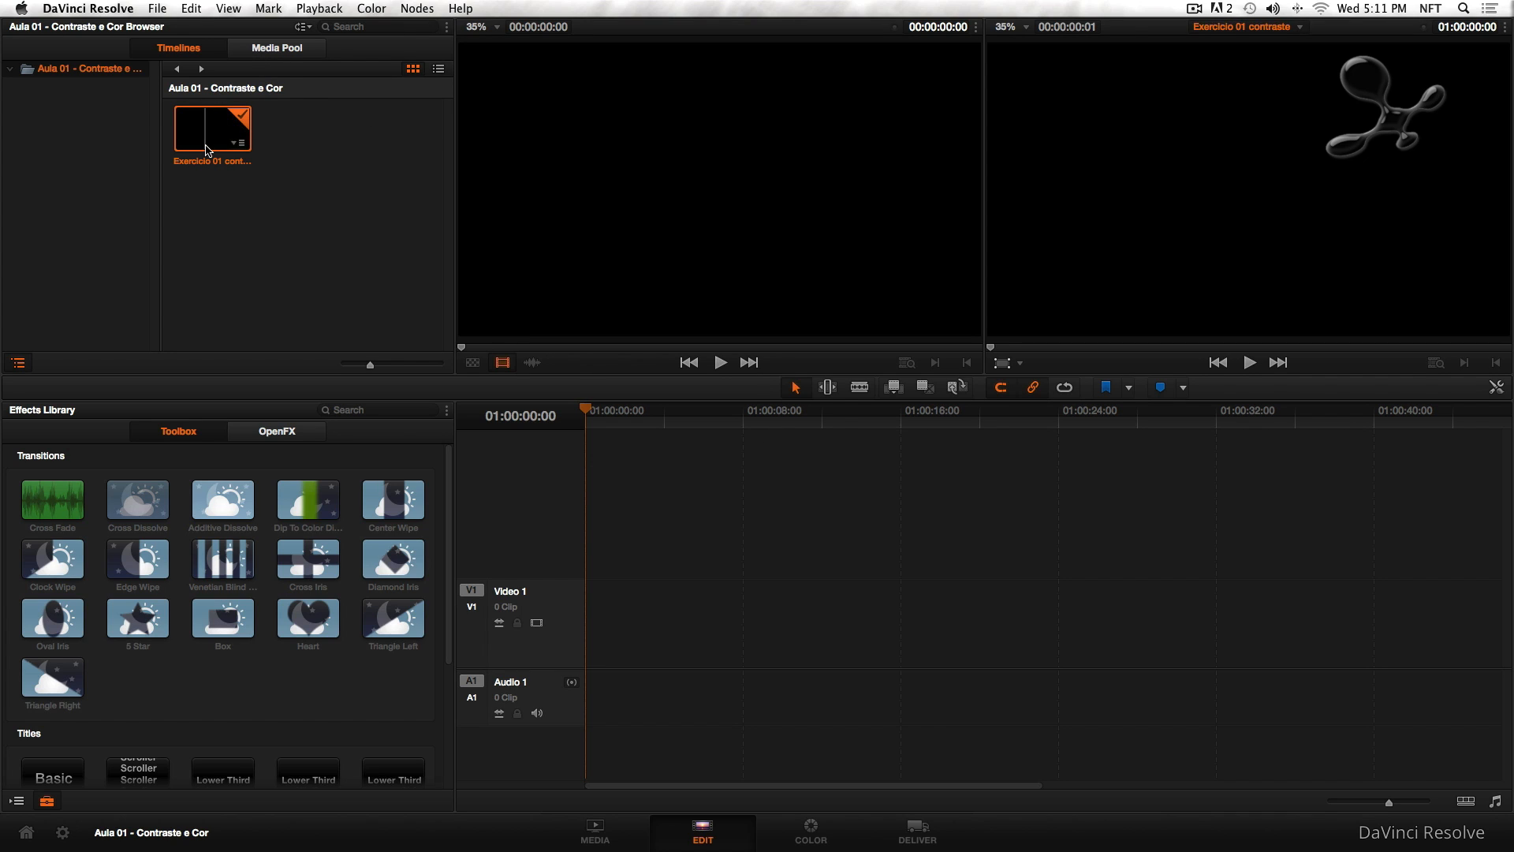
Add all five Master bin clips to the timeline and fit the whole edit in view
left_click(283, 56)
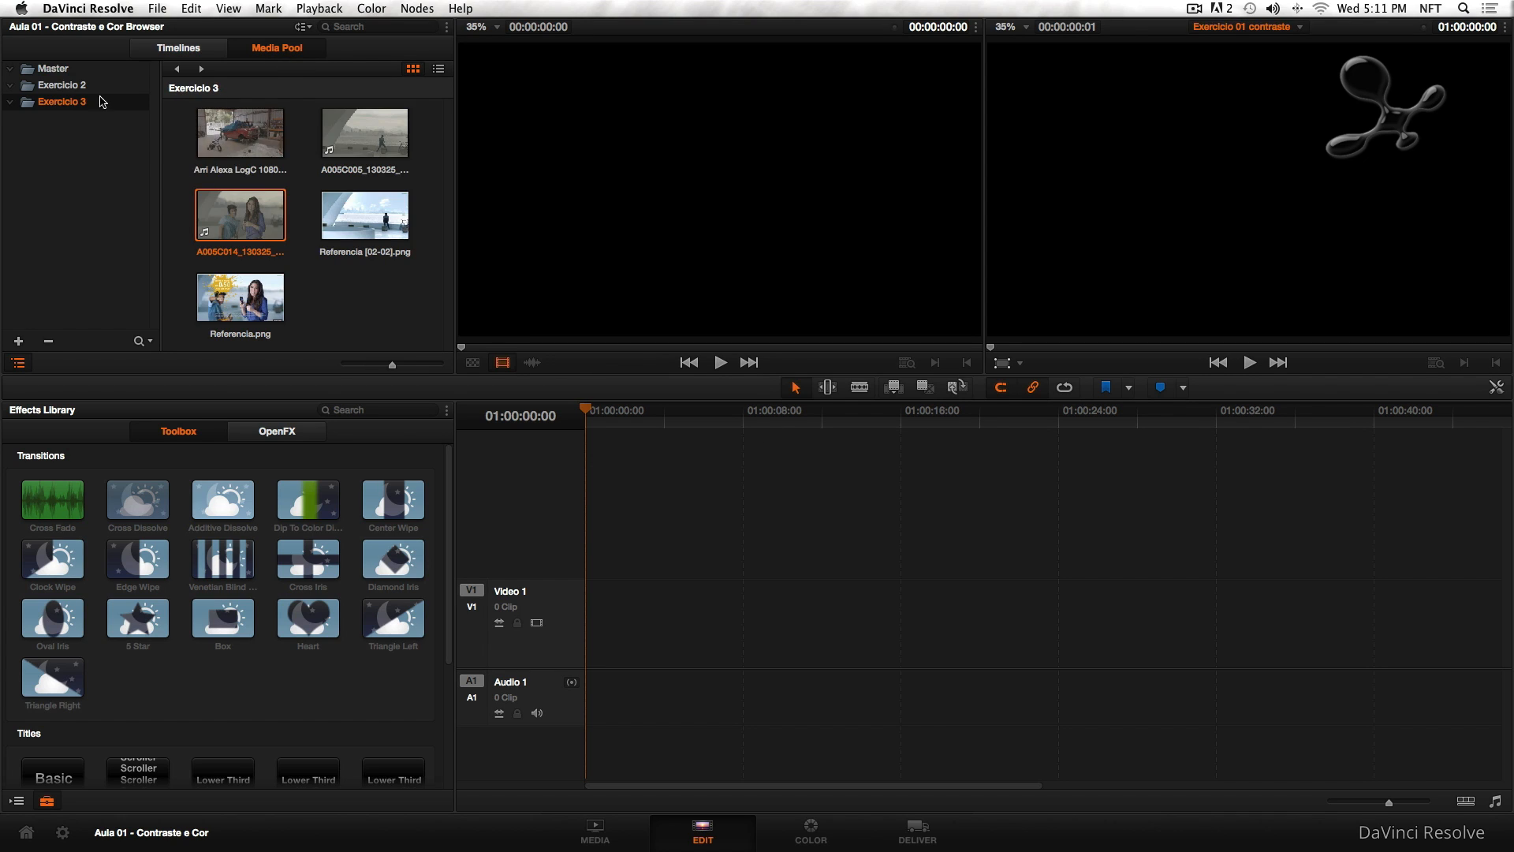
left_click(79, 69)
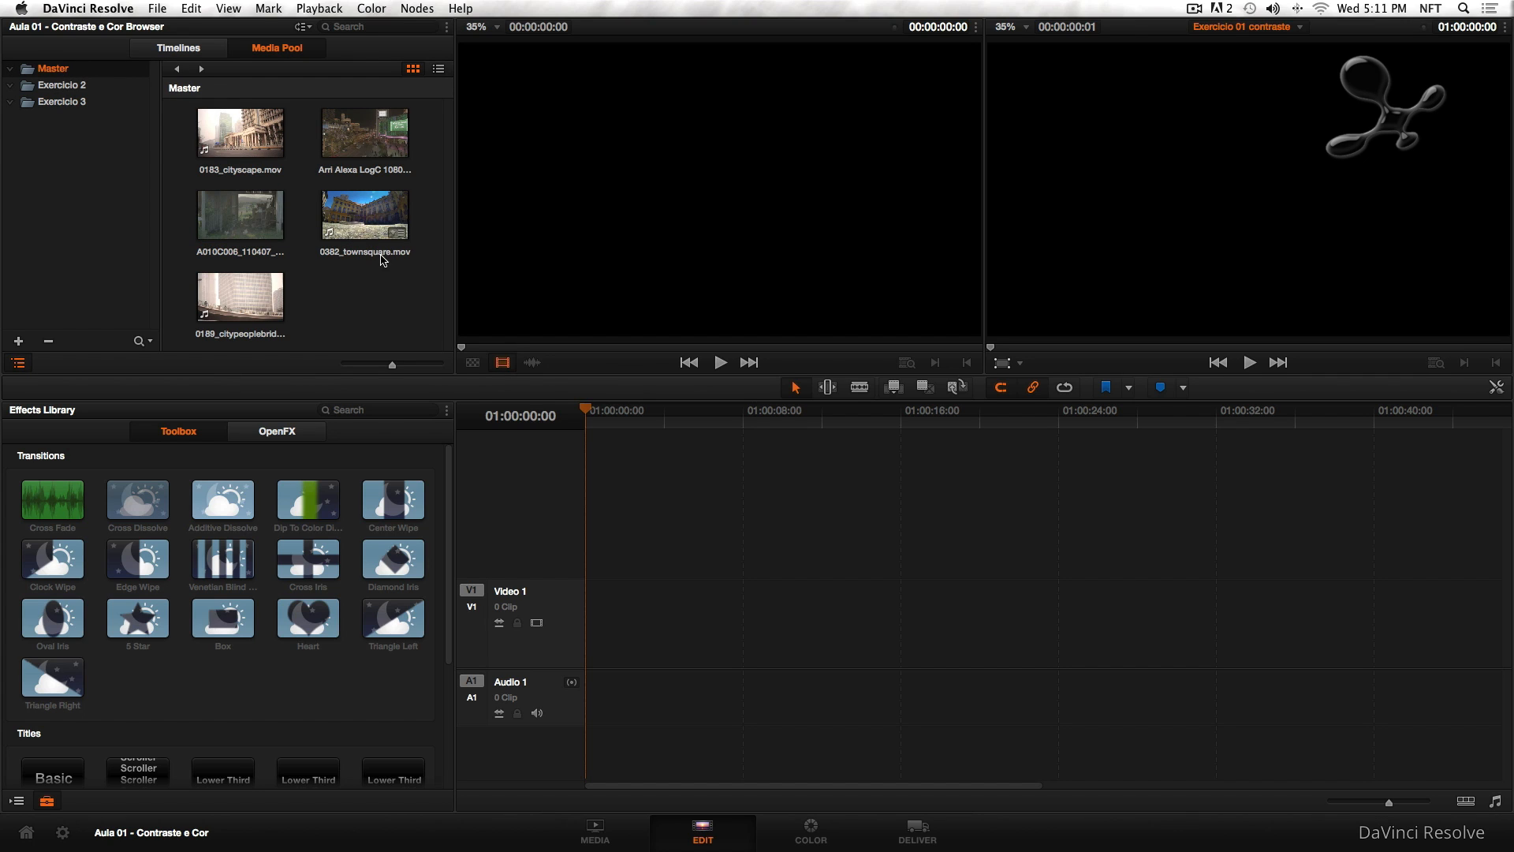
left_click_drag(178, 122, 351, 283)
left_click_drag(221, 169, 604, 646)
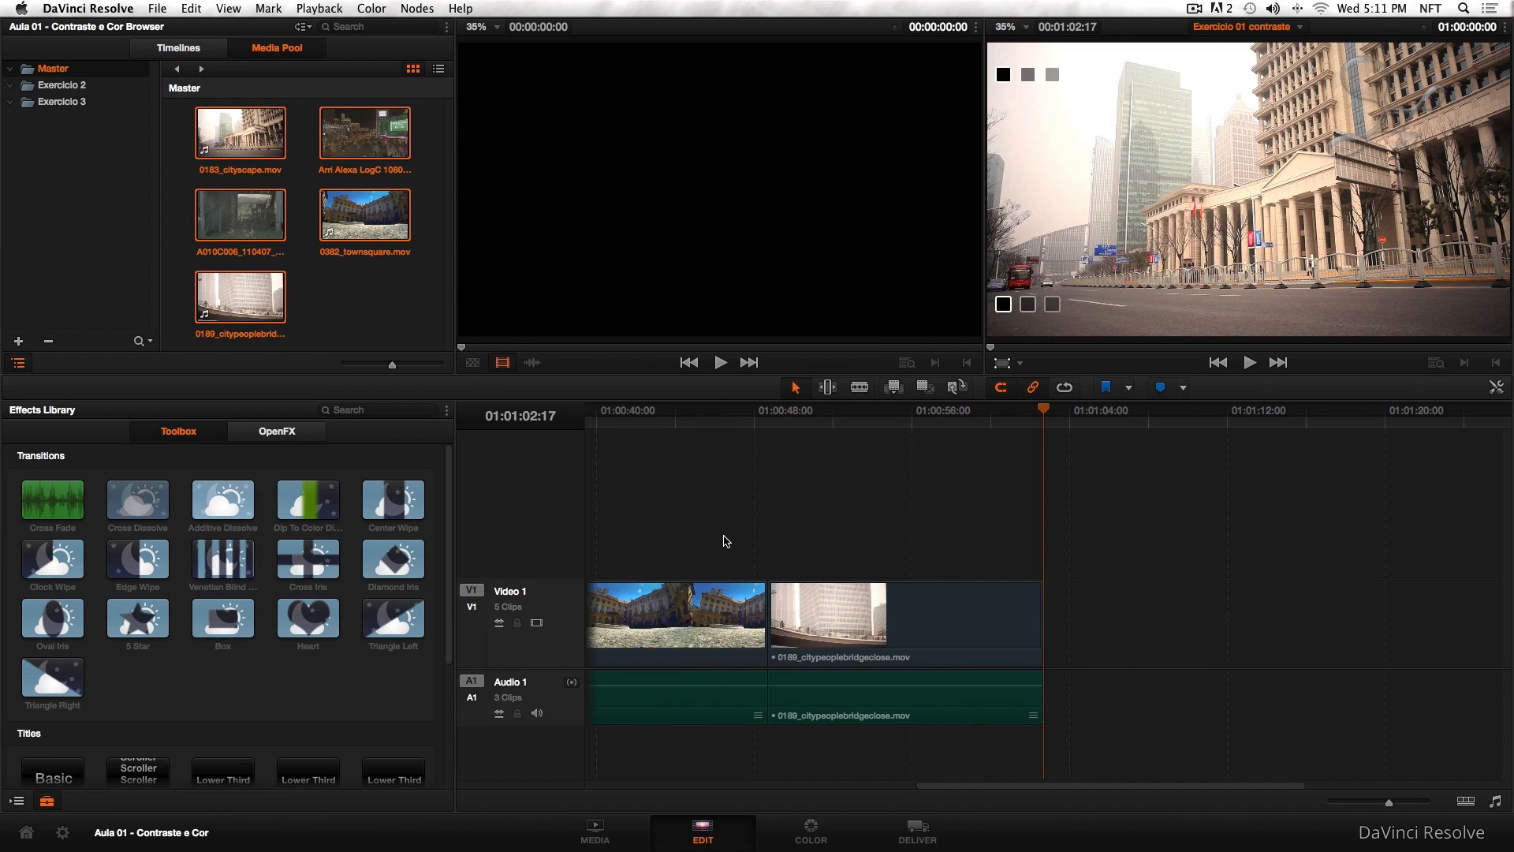
key("shift+z")
key("Home")
Move 0183_cityscape up to Video 2, then back to the start of Video 1
left_click_drag(632, 599, 635, 535)
scroll(552, 589, "right", 3)
scroll(569, 715, "left", 3)
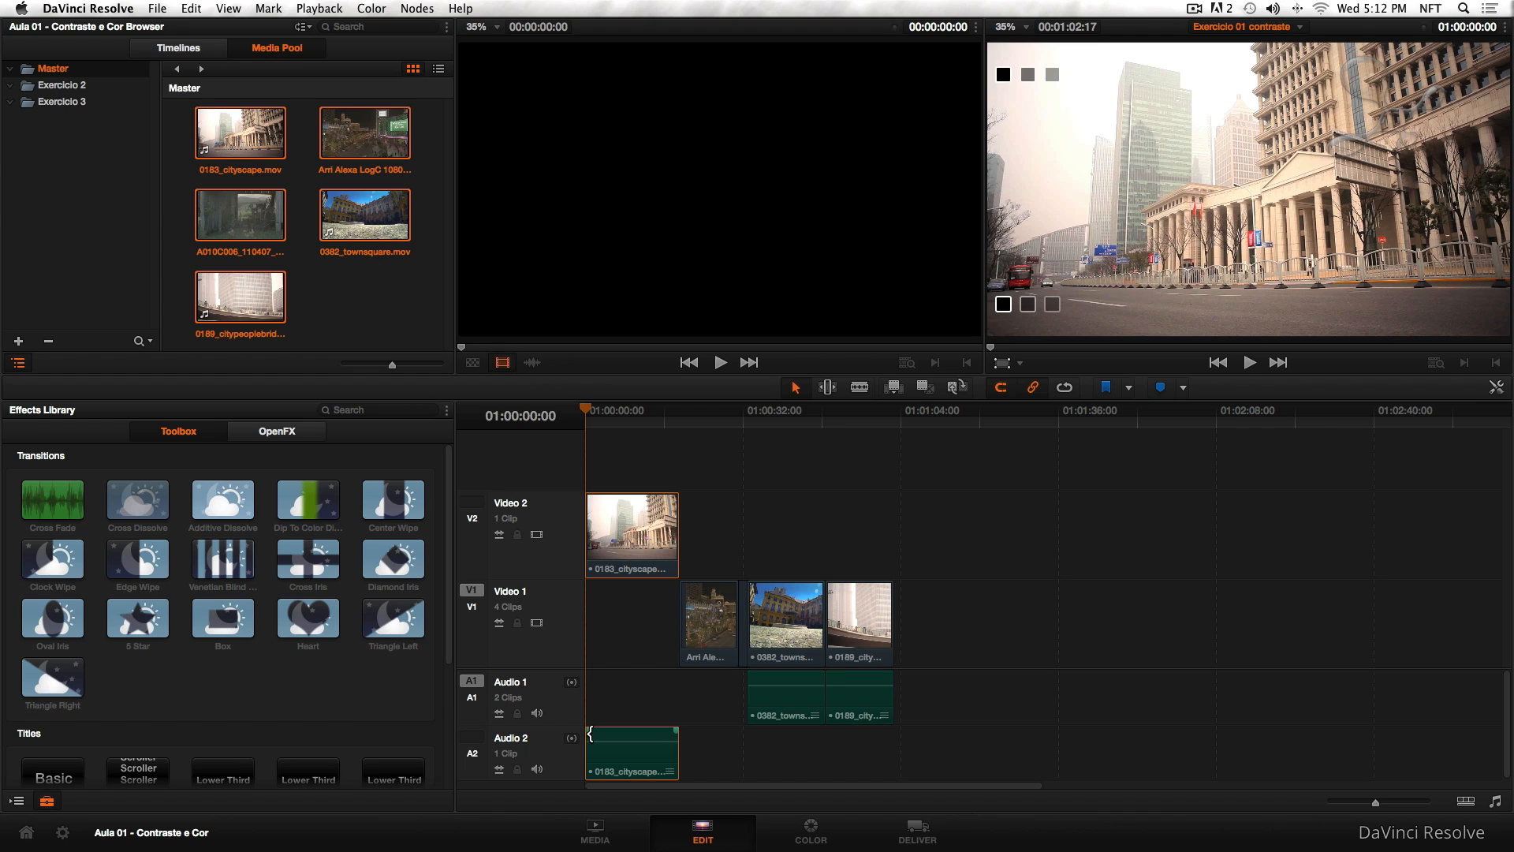
left_click_drag(611, 563, 631, 613)
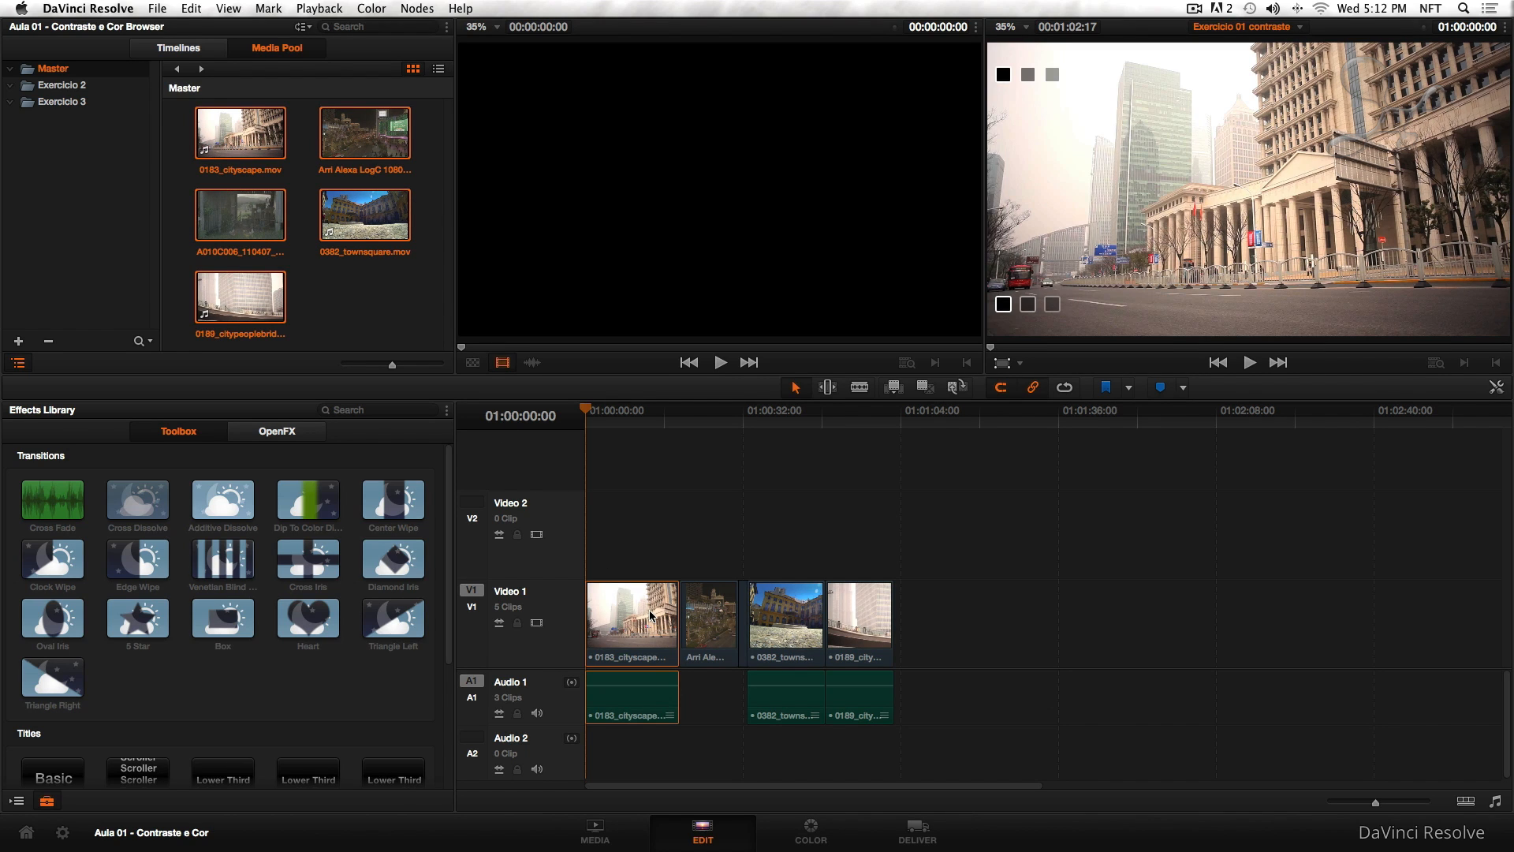
Delete every clip from the Exercicio 01 contraste timeline and verify the Color page is empty
left_click(821, 838)
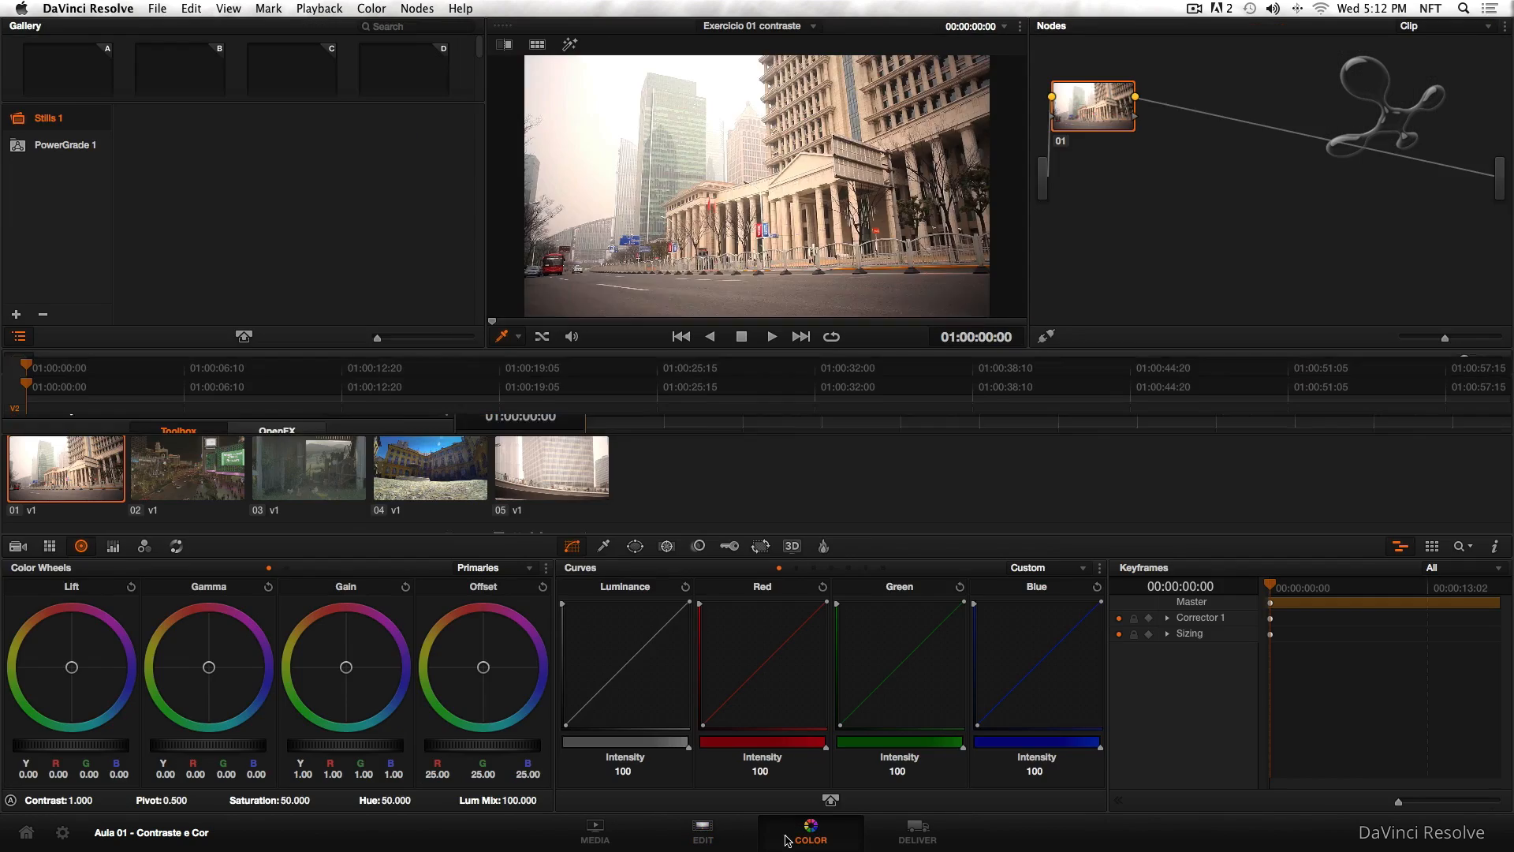
left_click(696, 836)
left_click_drag(963, 514, 550, 804)
key("Delete")
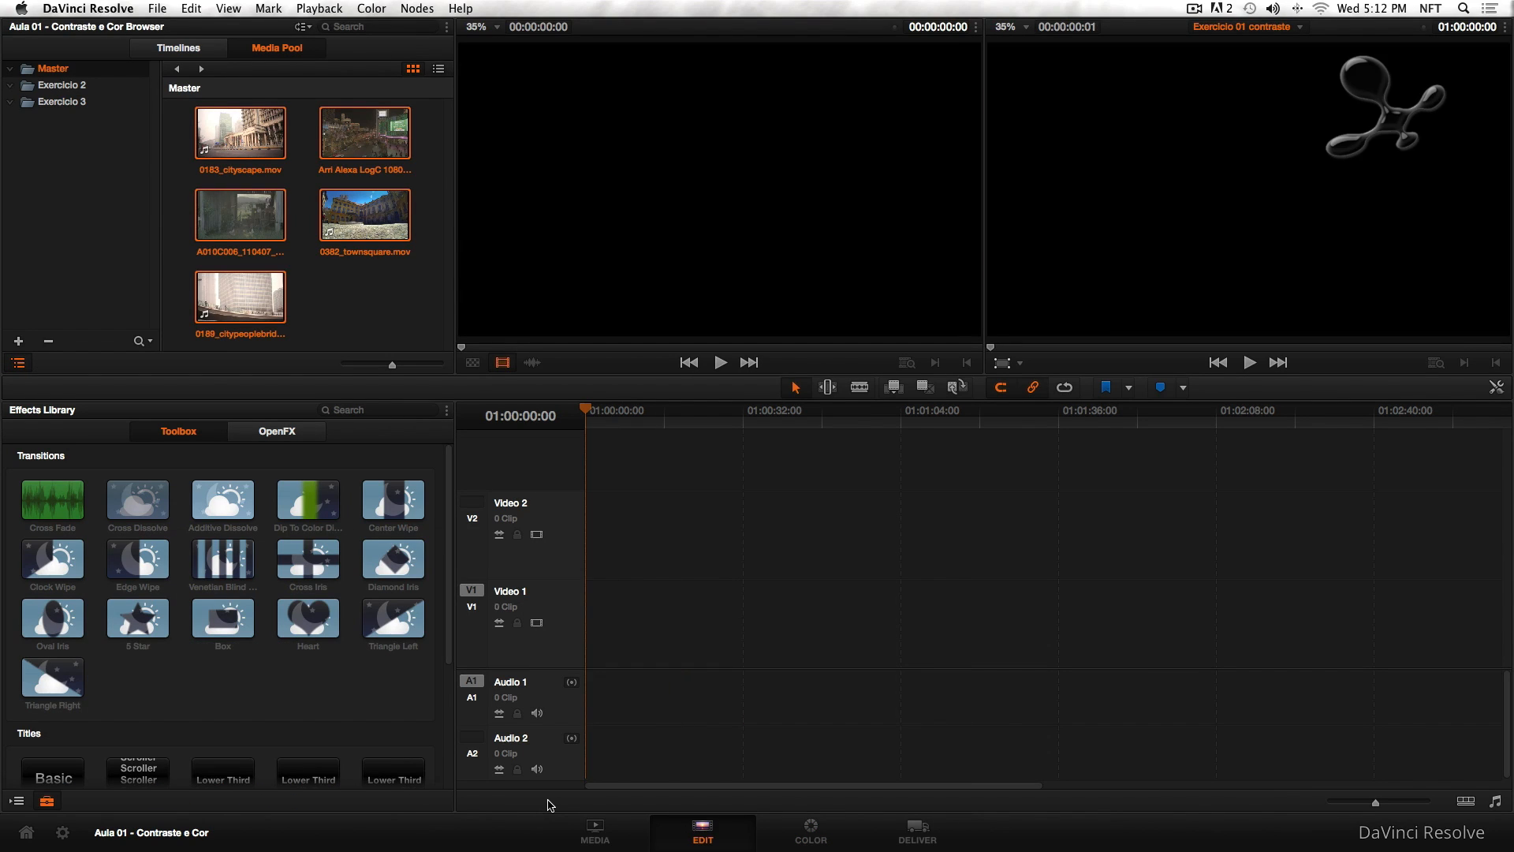
left_click(819, 840)
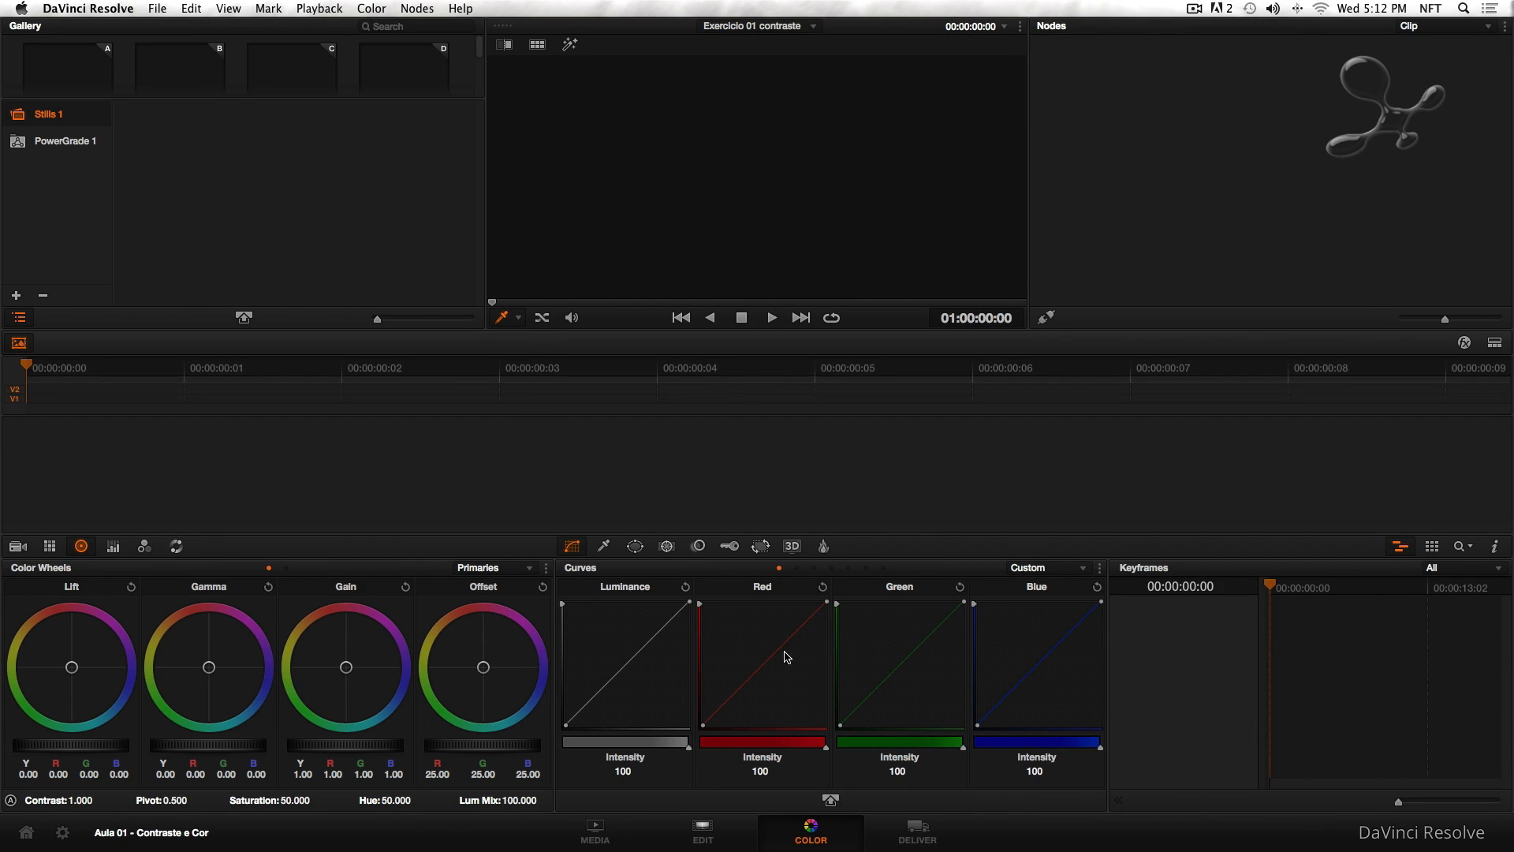
left_click(720, 832)
left_click(175, 47)
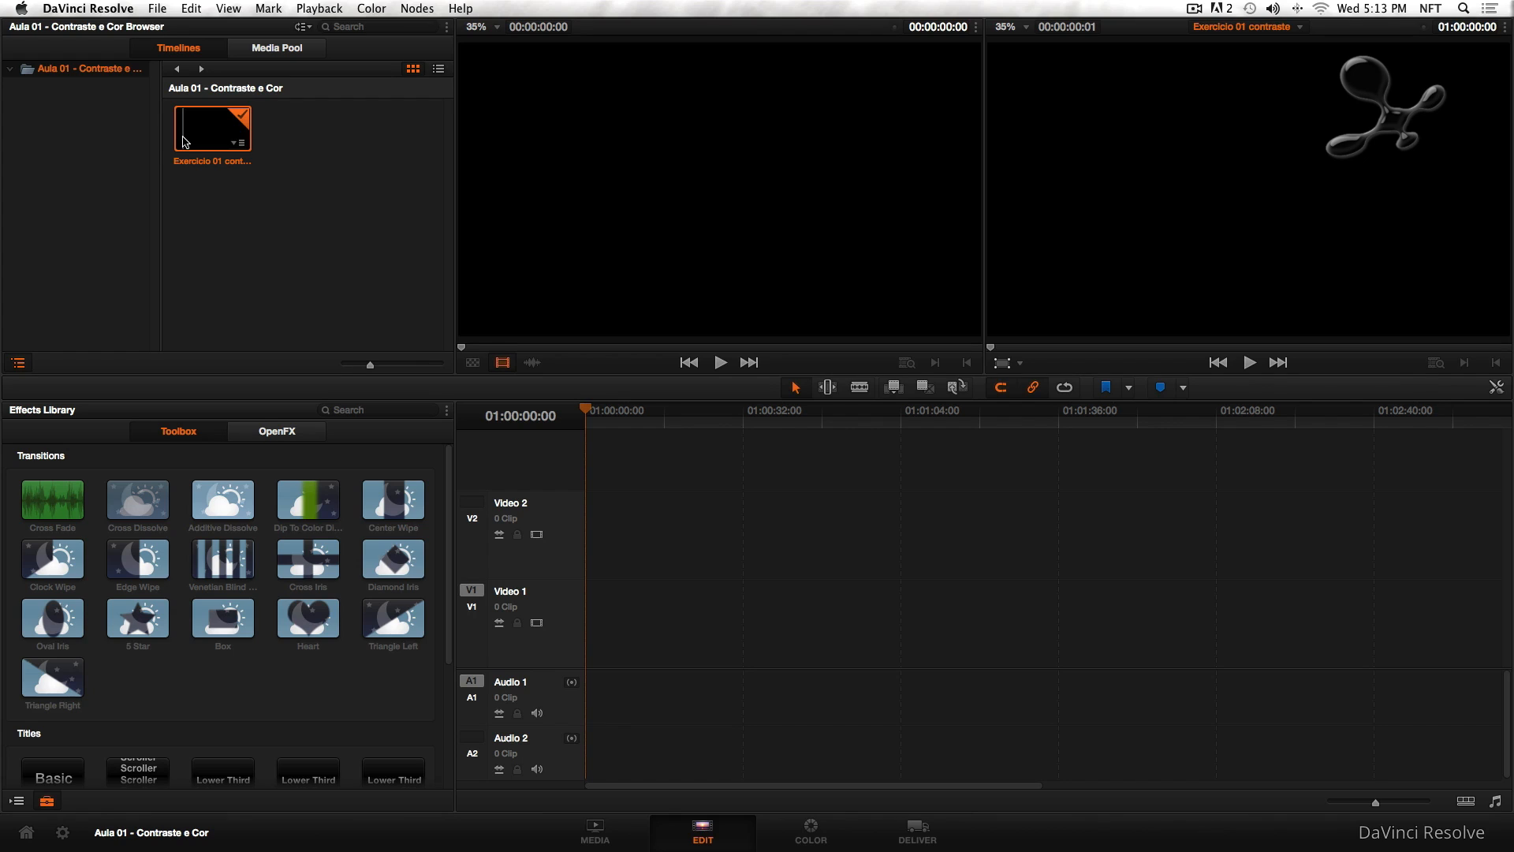
Drag the Master bin clips back onto the timeline and switch to the Color page
left_click(271, 53)
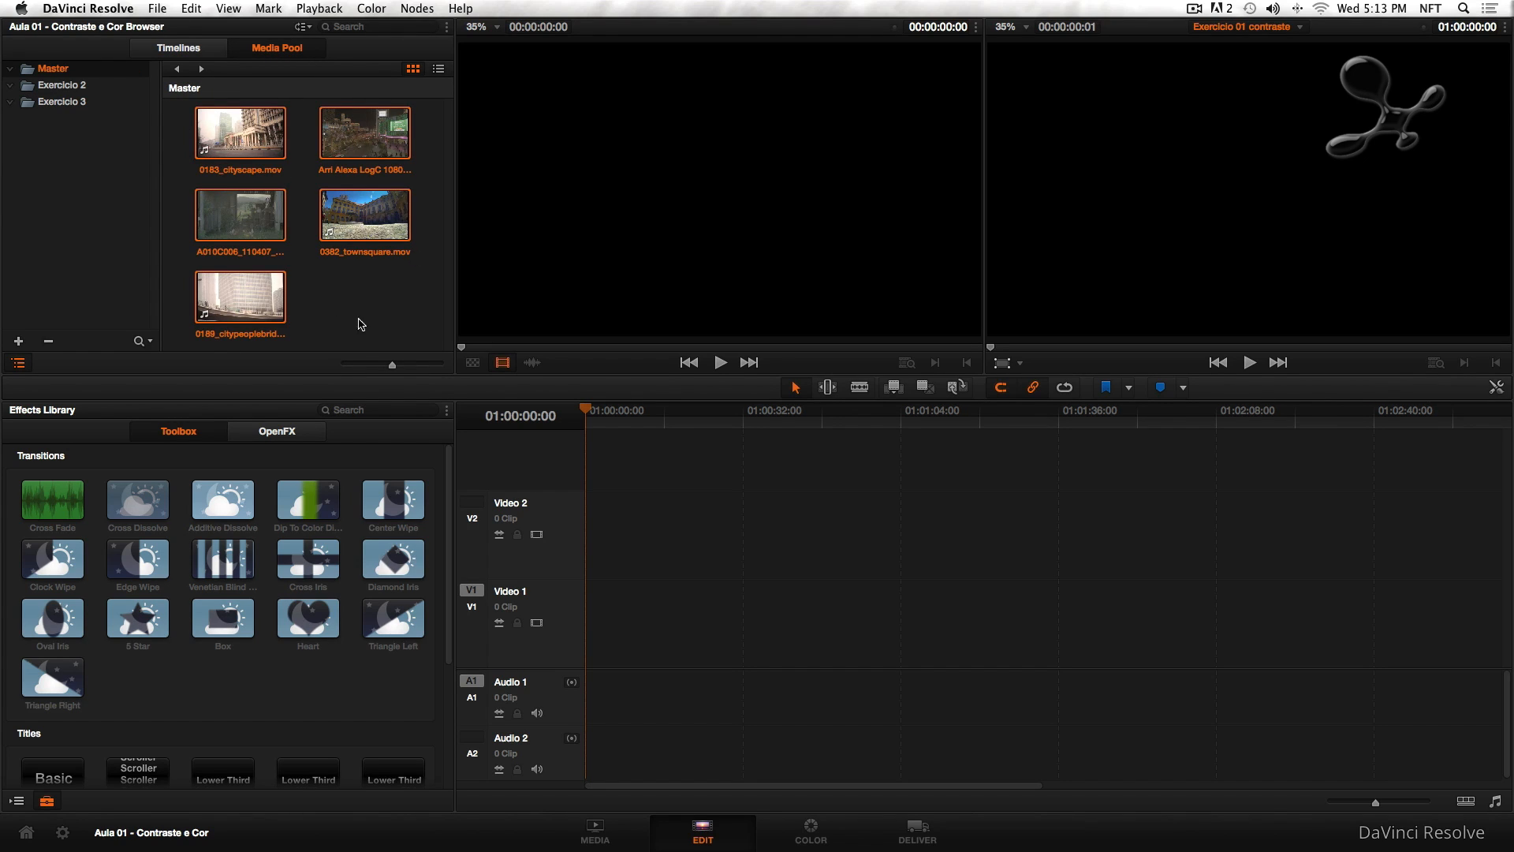
left_click_drag(247, 291, 592, 640)
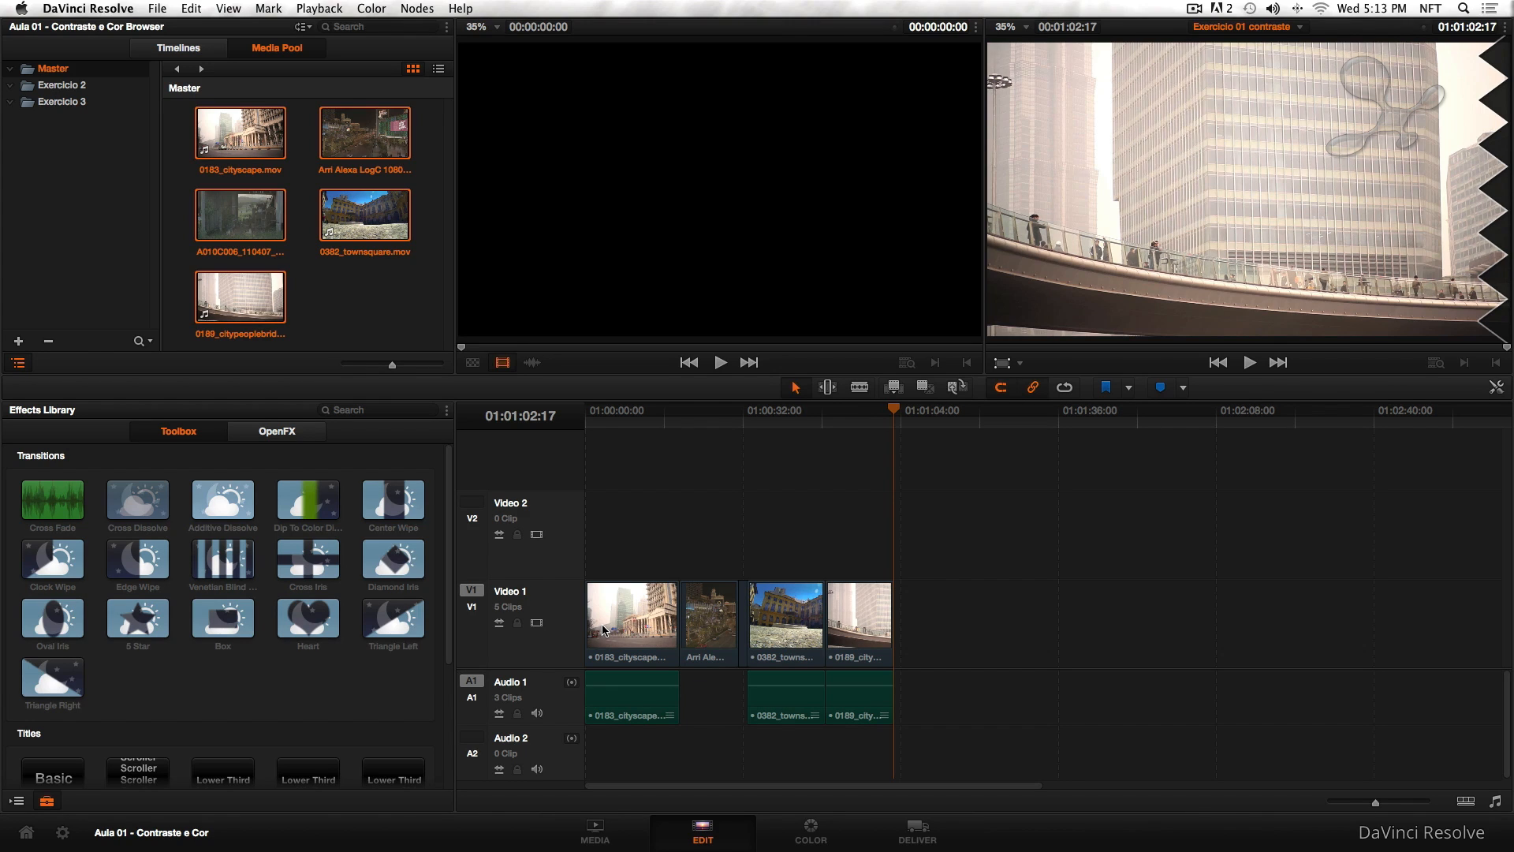
left_click(783, 846)
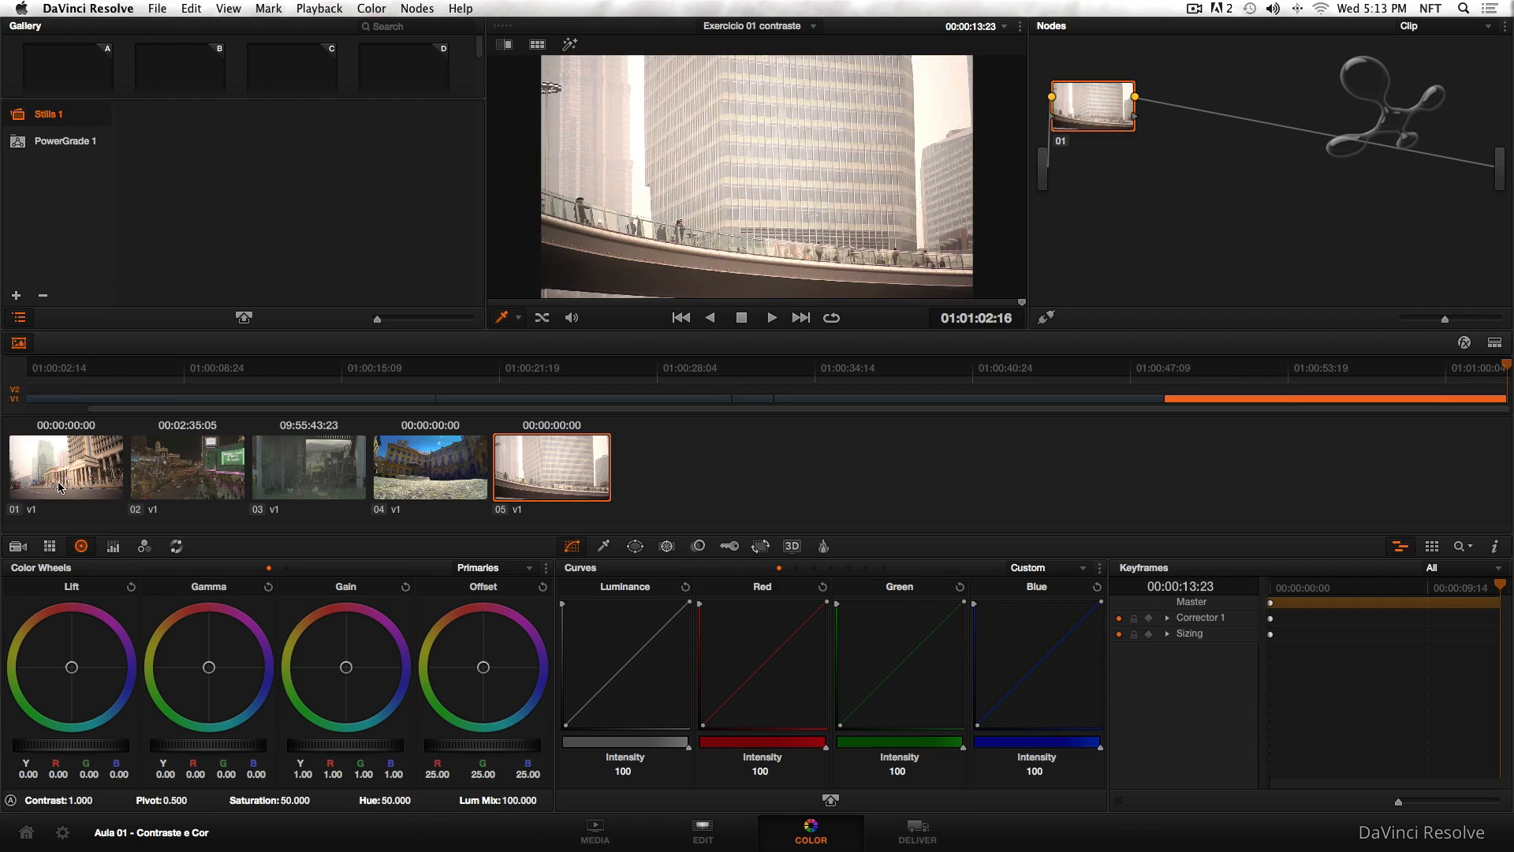
Review clips 01 through 05 in the grading viewer, then revisit clips 01–03
left_click(64, 483)
left_click(206, 485)
left_click(315, 483)
left_click(434, 482)
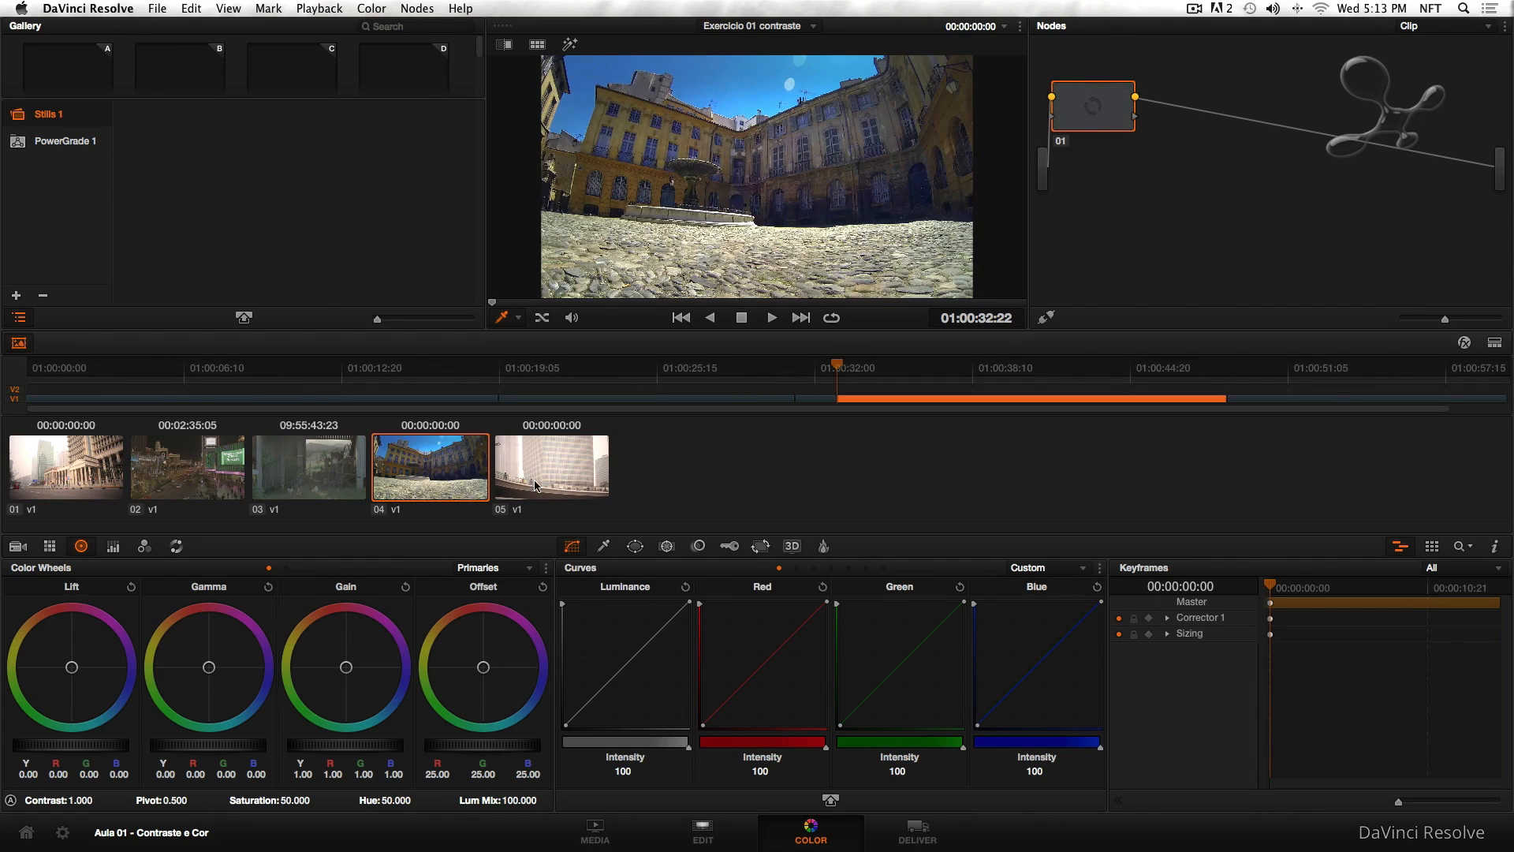
left_click(571, 486)
left_click(79, 485)
left_click(211, 487)
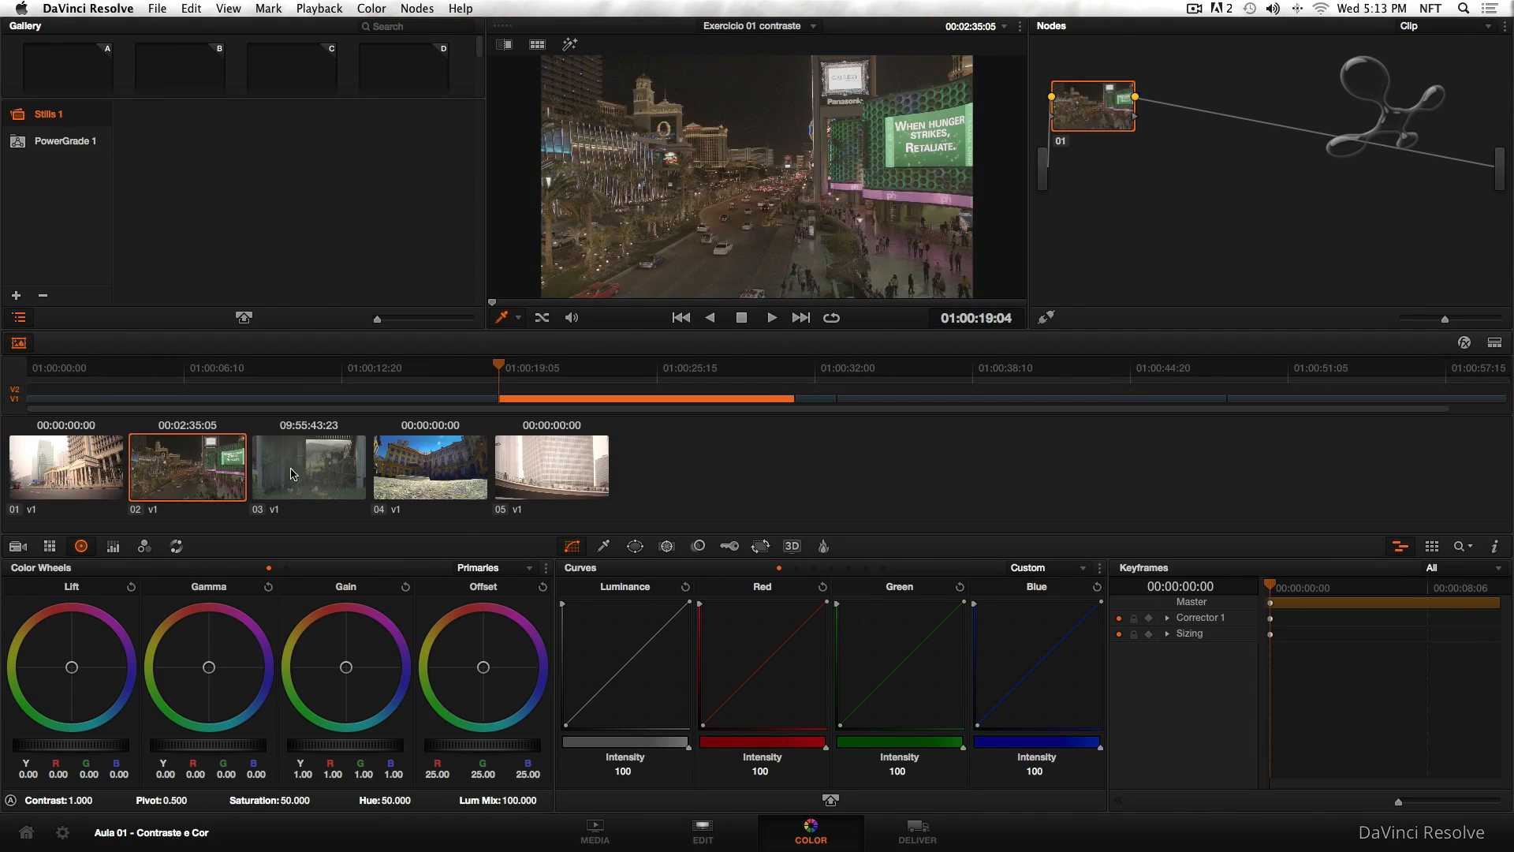
left_click(296, 493)
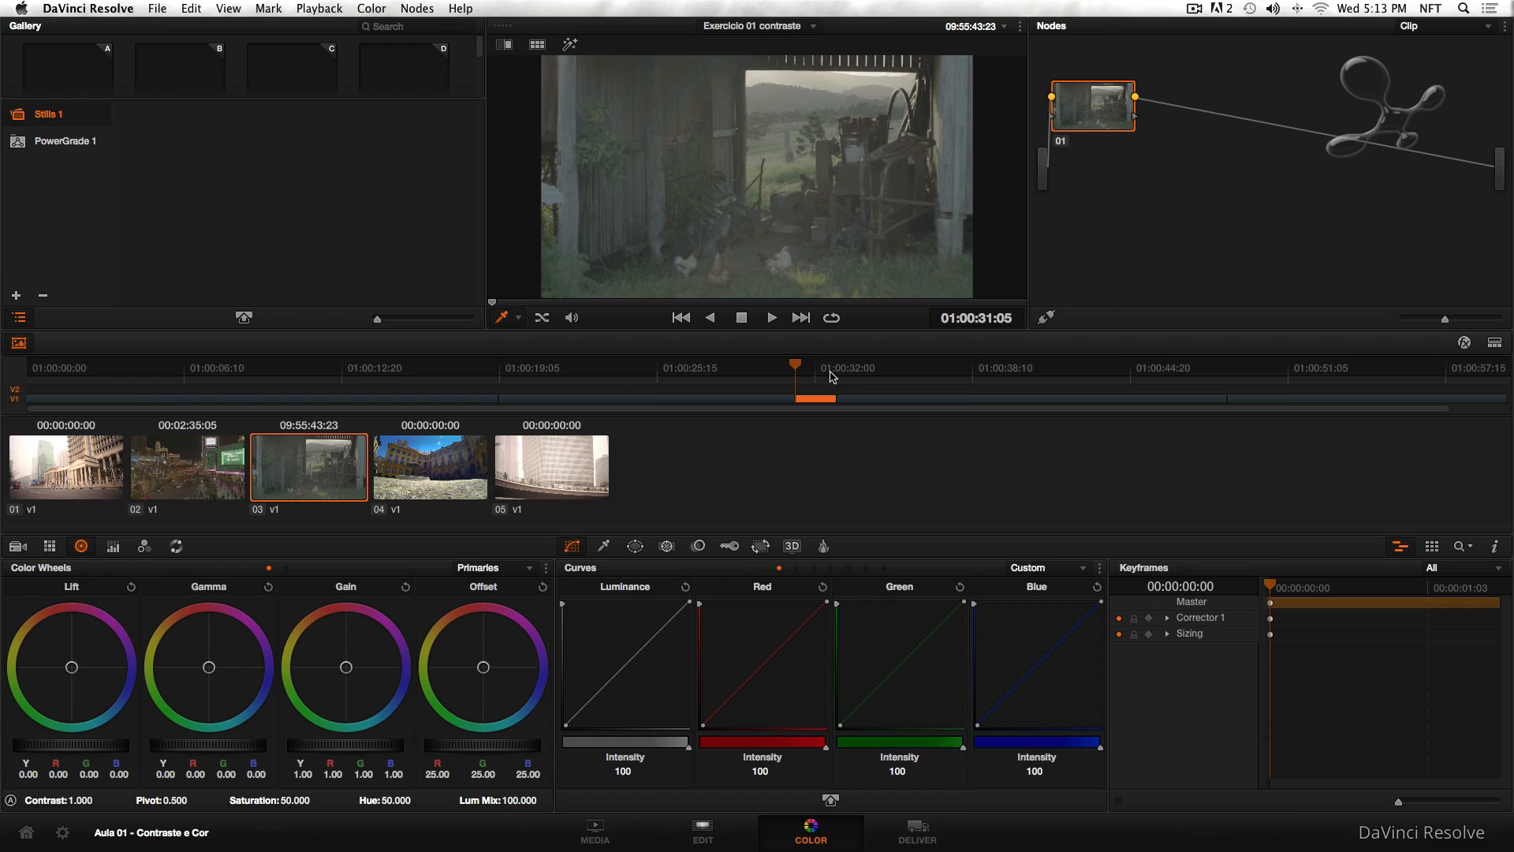
Return briefly to the Edit page, then back on Color step through clips 02 and 03
left_click(719, 844)
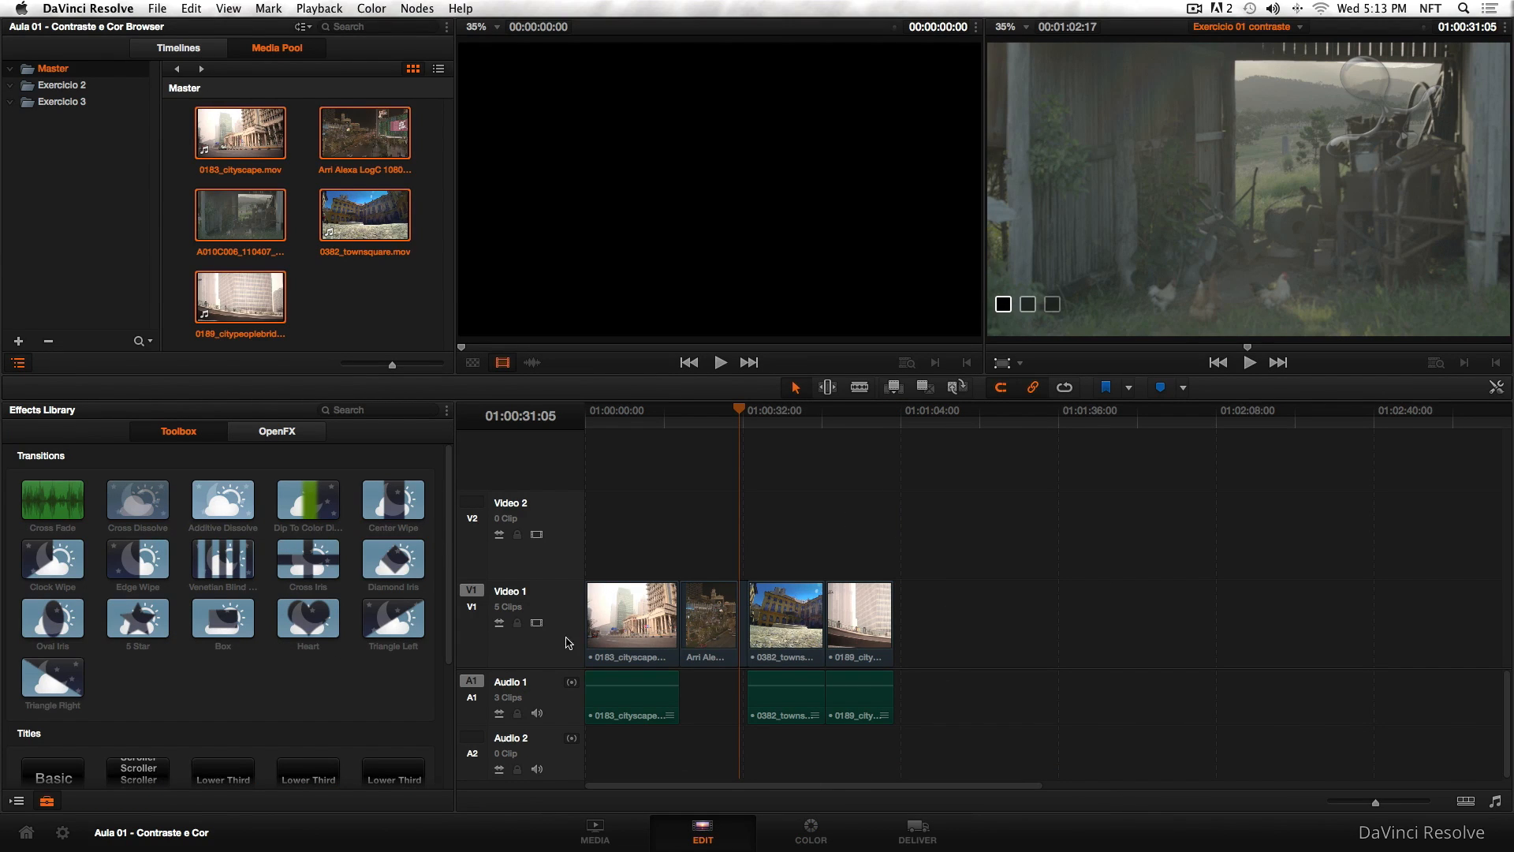
left_click(811, 833)
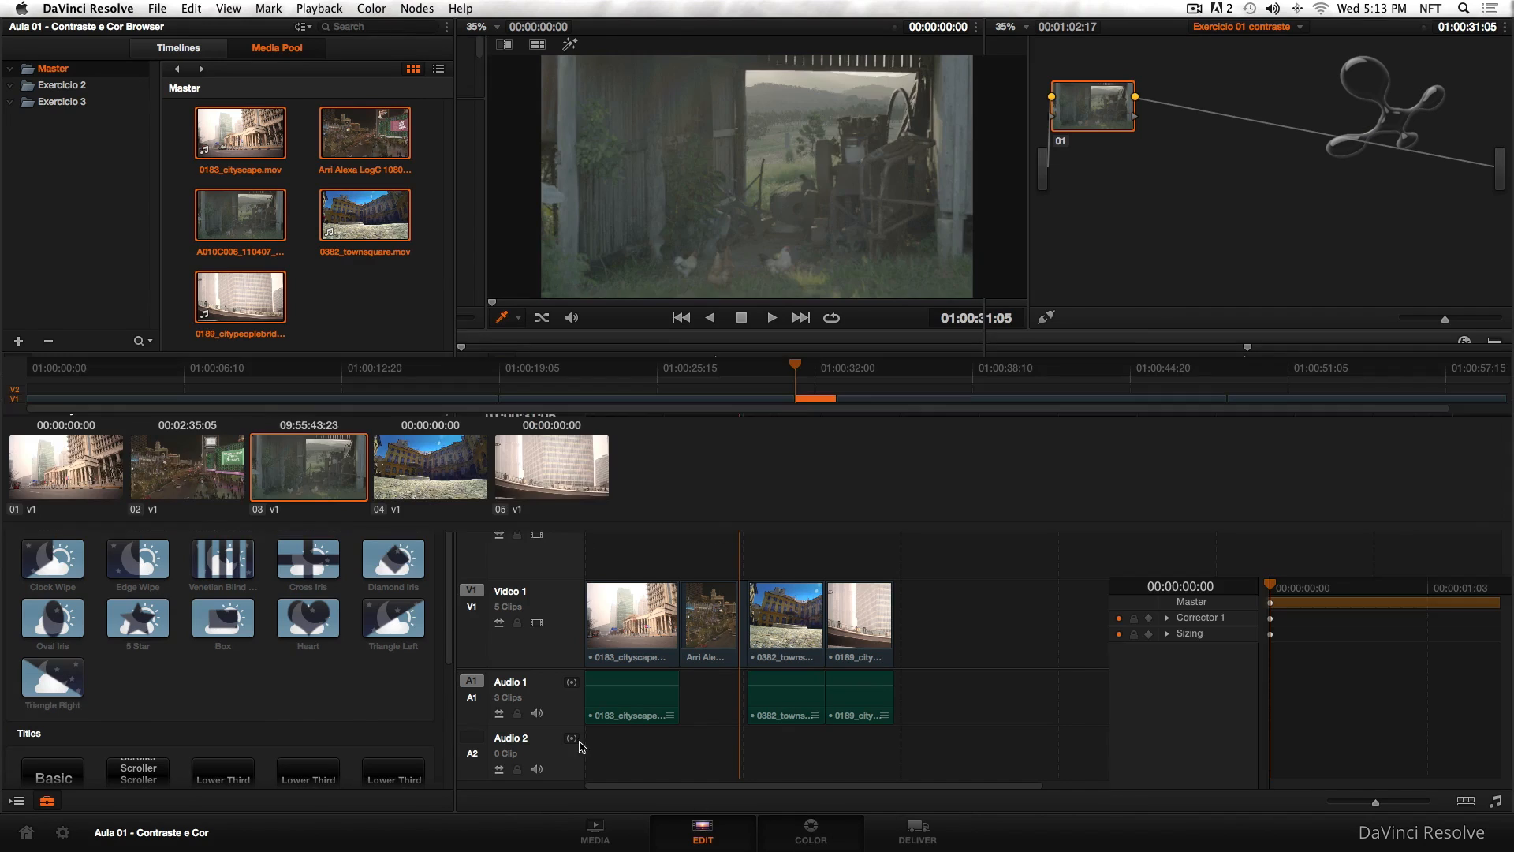
key("Down")
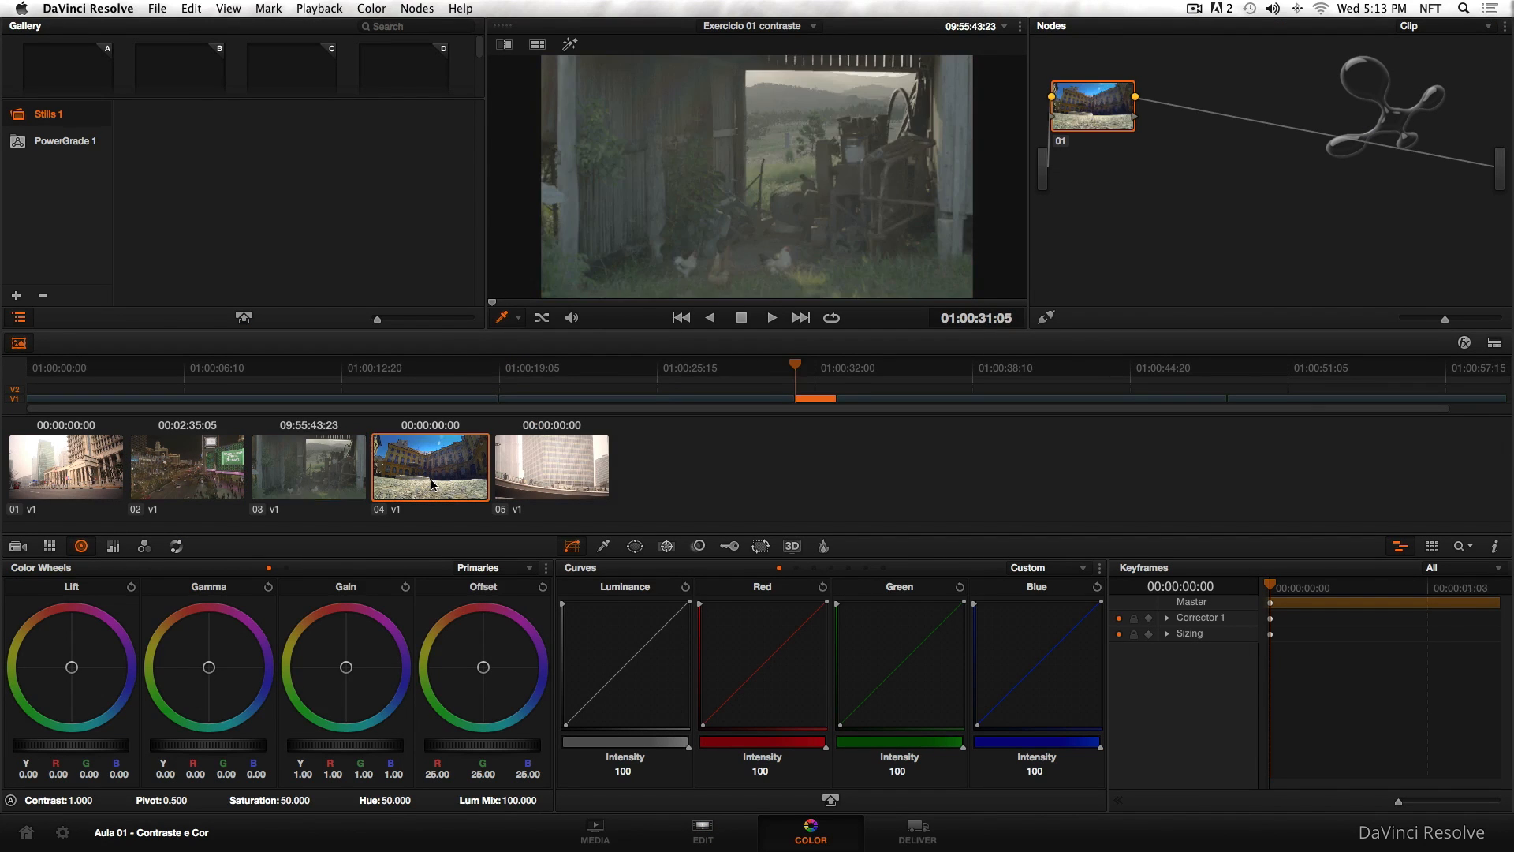
key("Up")
key("Up")
key("Up")
left_click(161, 485)
left_click(304, 473)
Load clip 05 for grading and widen the Keyframes panel over the Color Wheels area
left_click(426, 471)
left_click(522, 470)
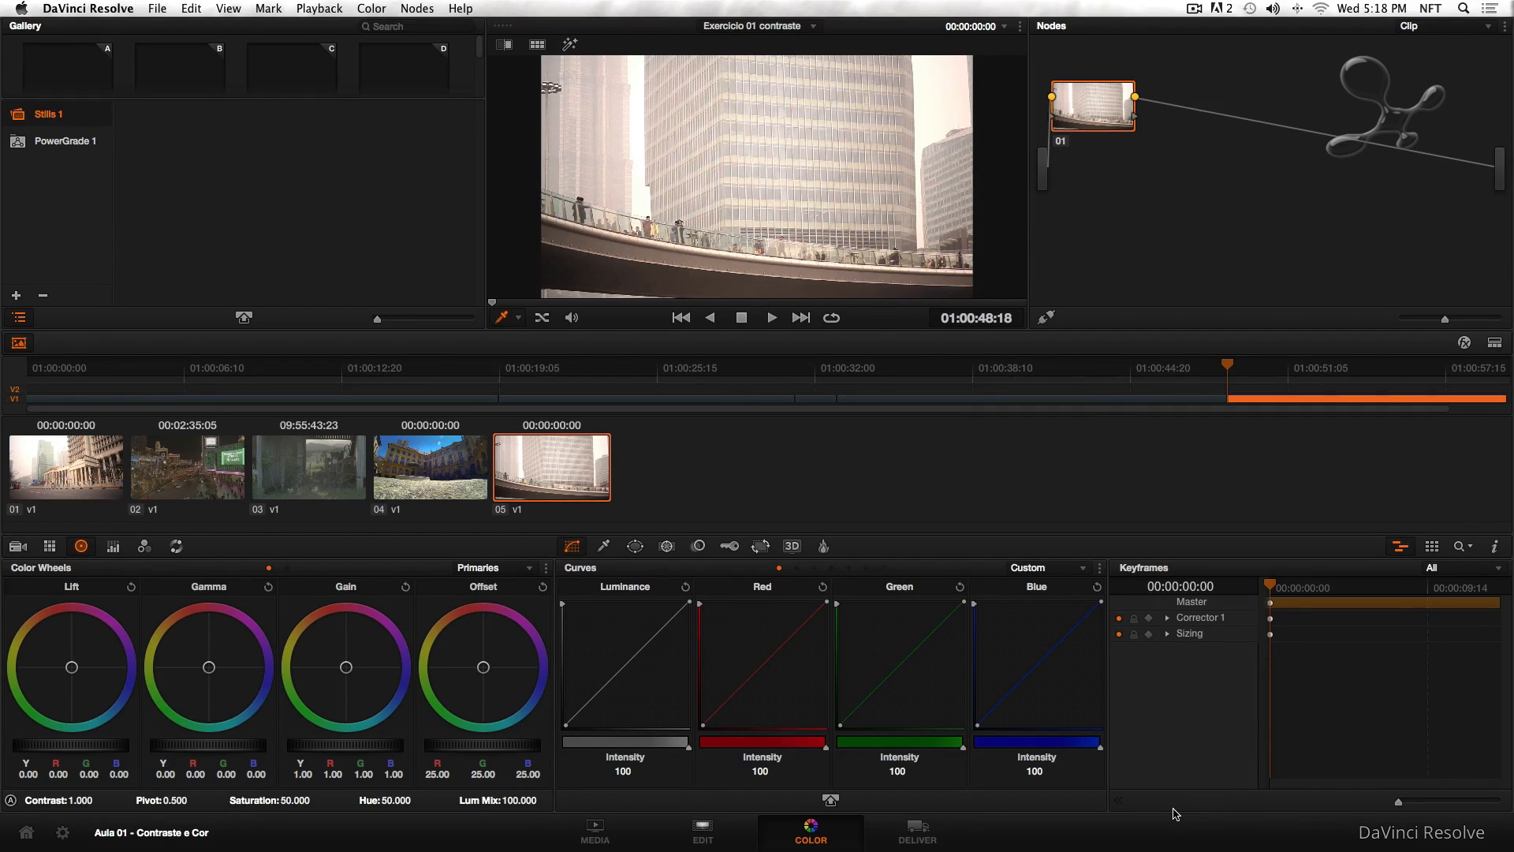
left_click(1117, 801)
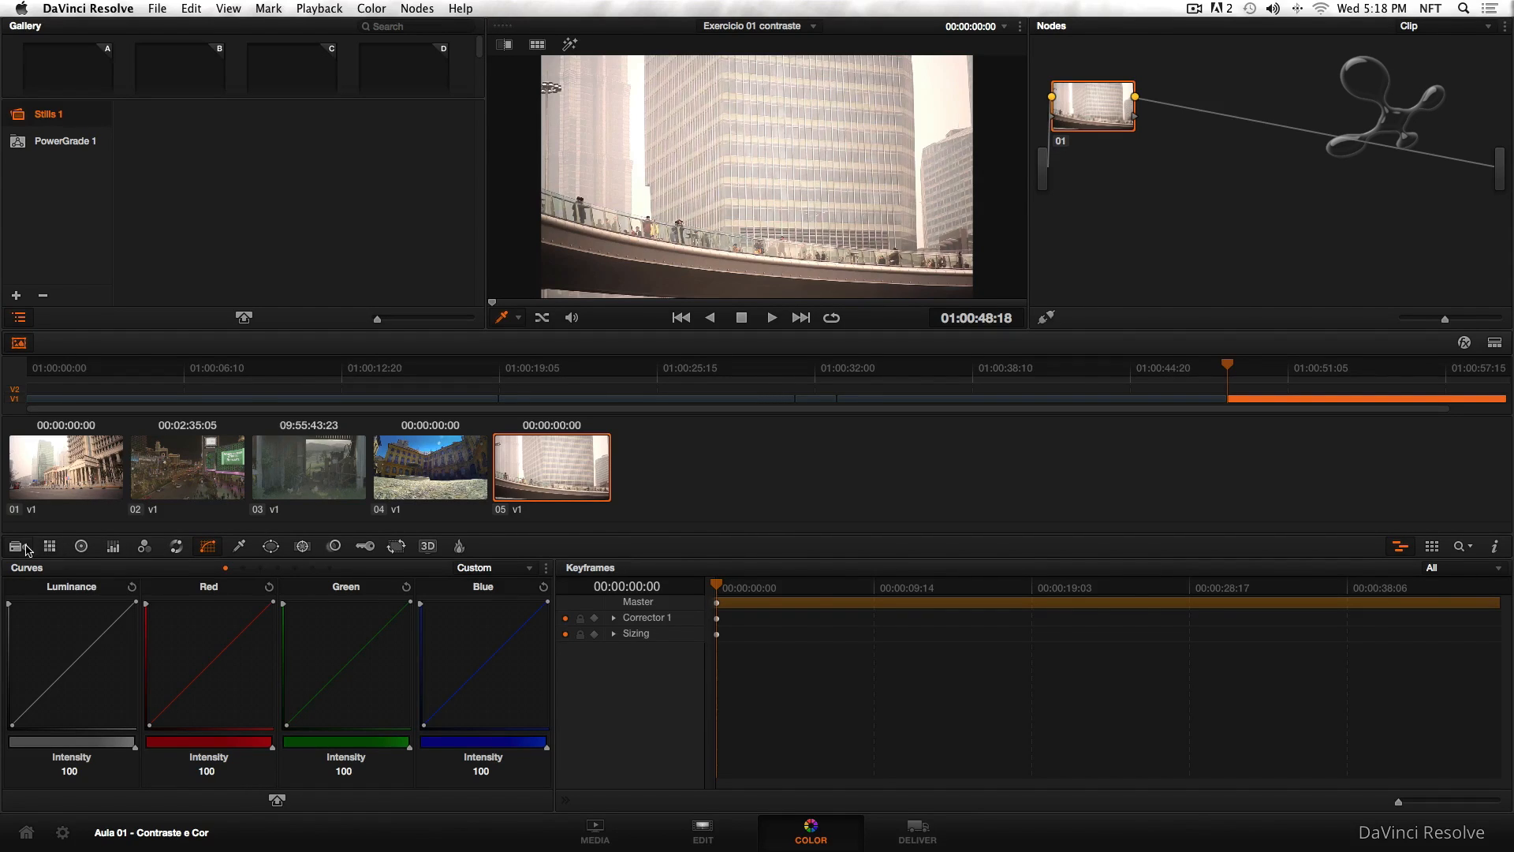
Cycle through RGB Mixer, Motion Effects, Data Burn In, Camera Raw and Color Match, ending on Color Wheels
left_click(149, 553)
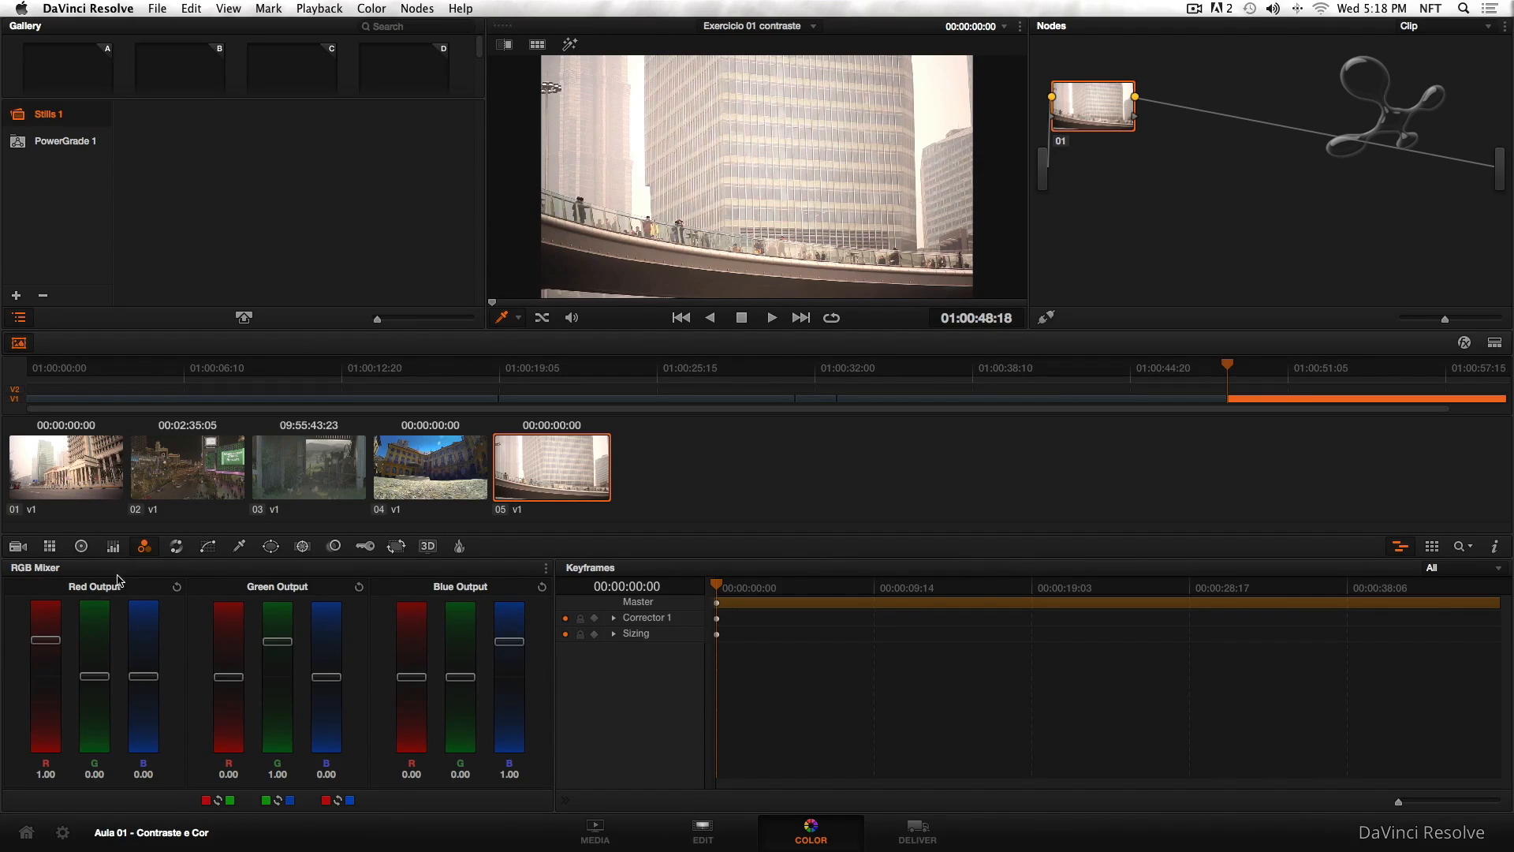
left_click(176, 545)
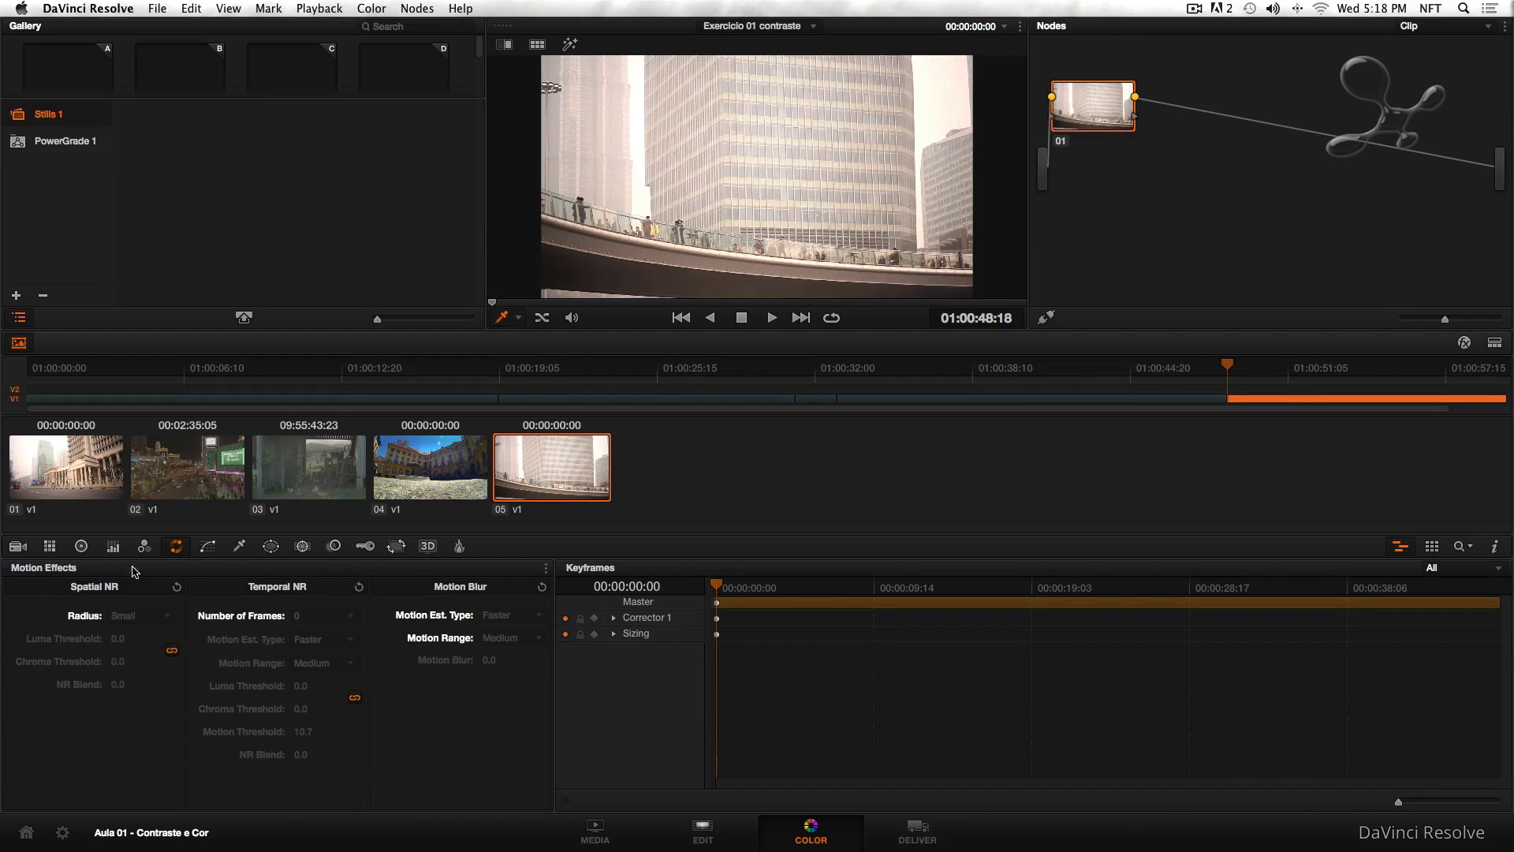
left_click(208, 547)
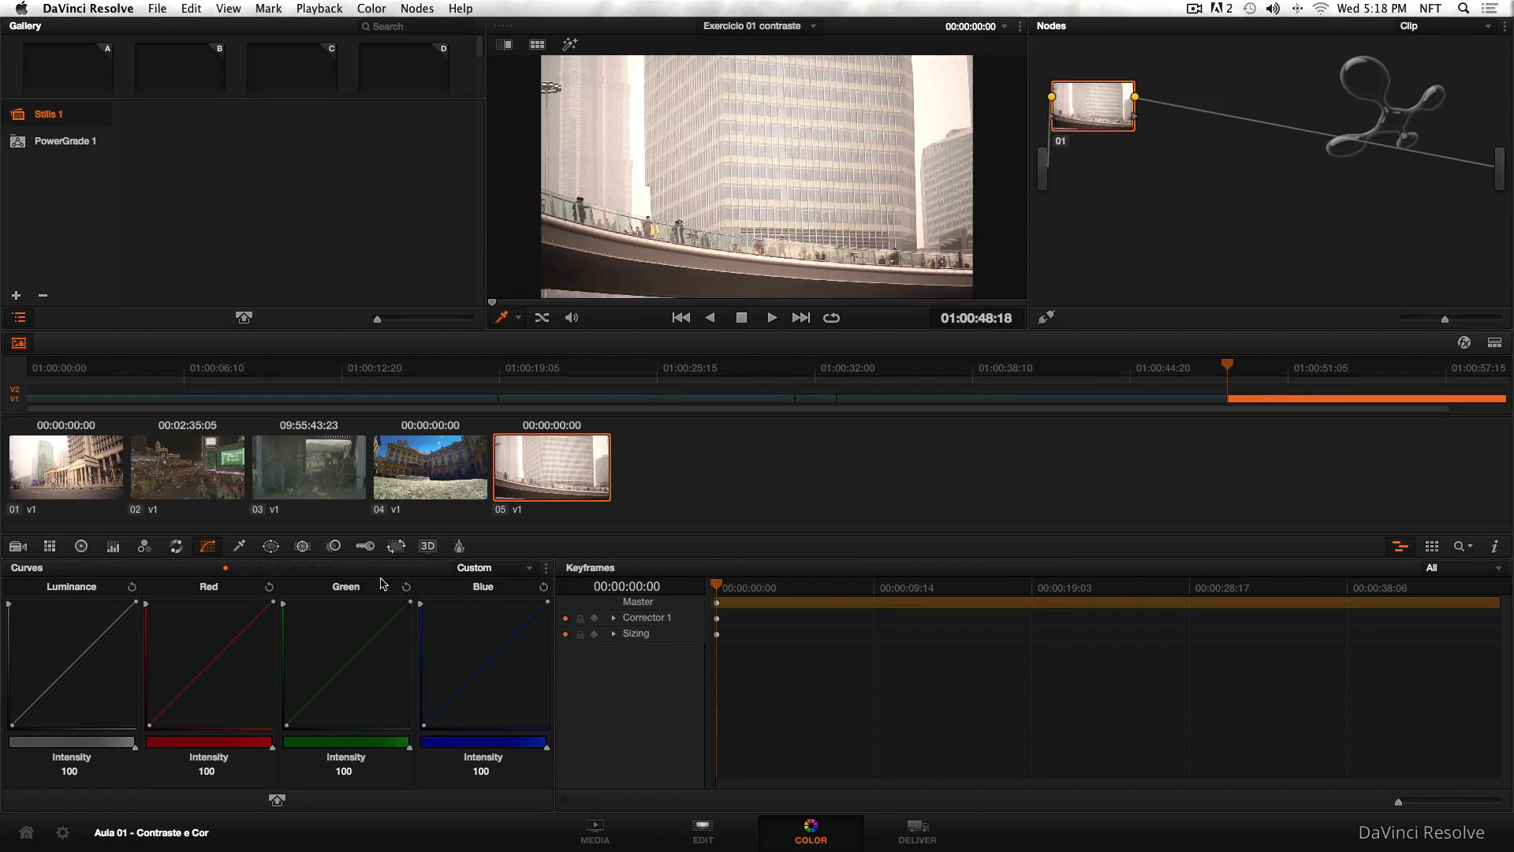
left_click(459, 546)
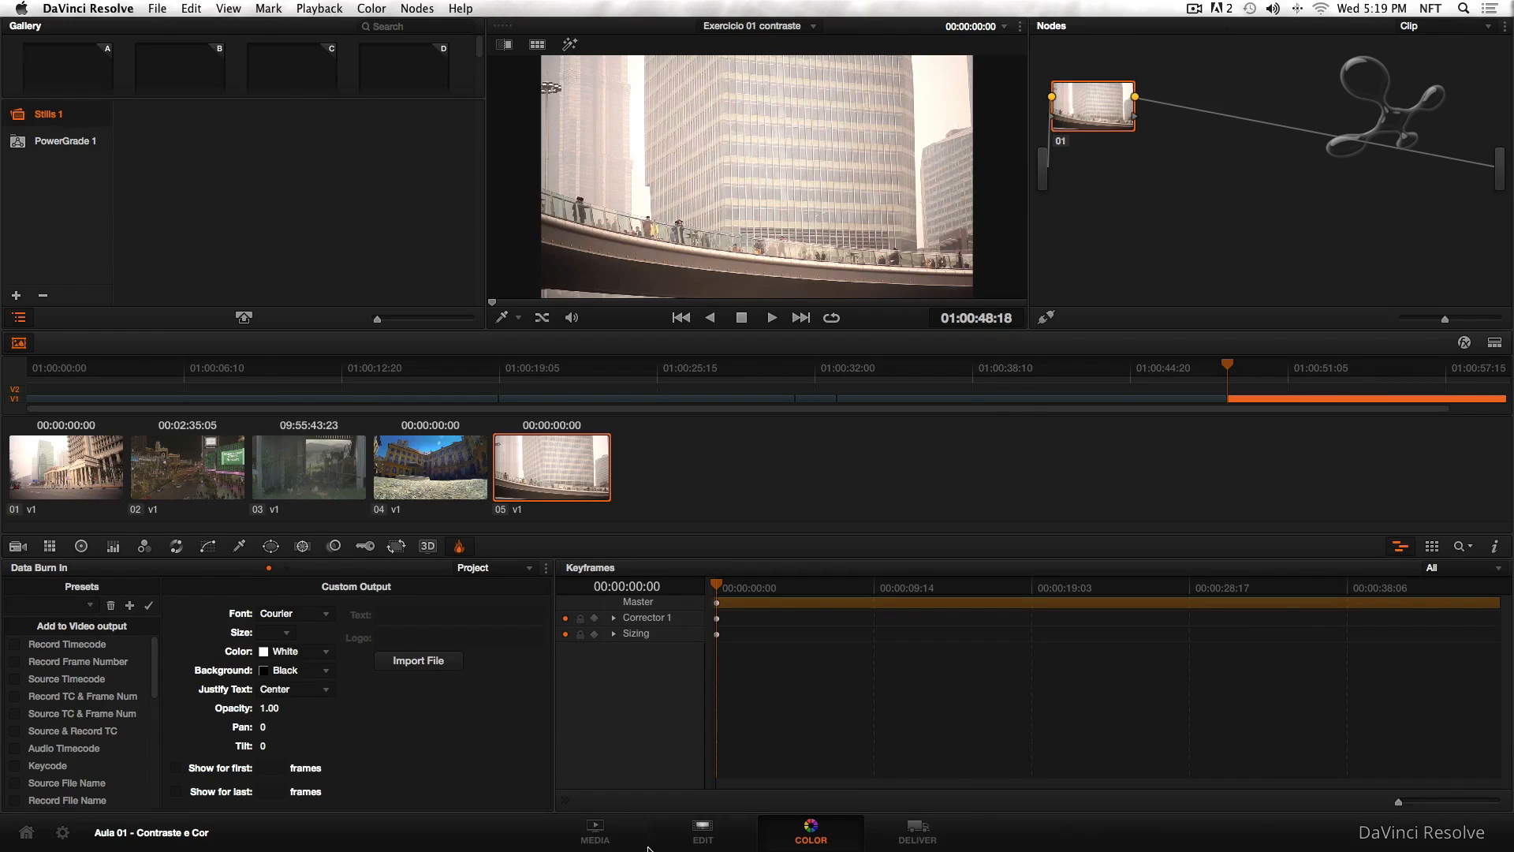
left_click(564, 801)
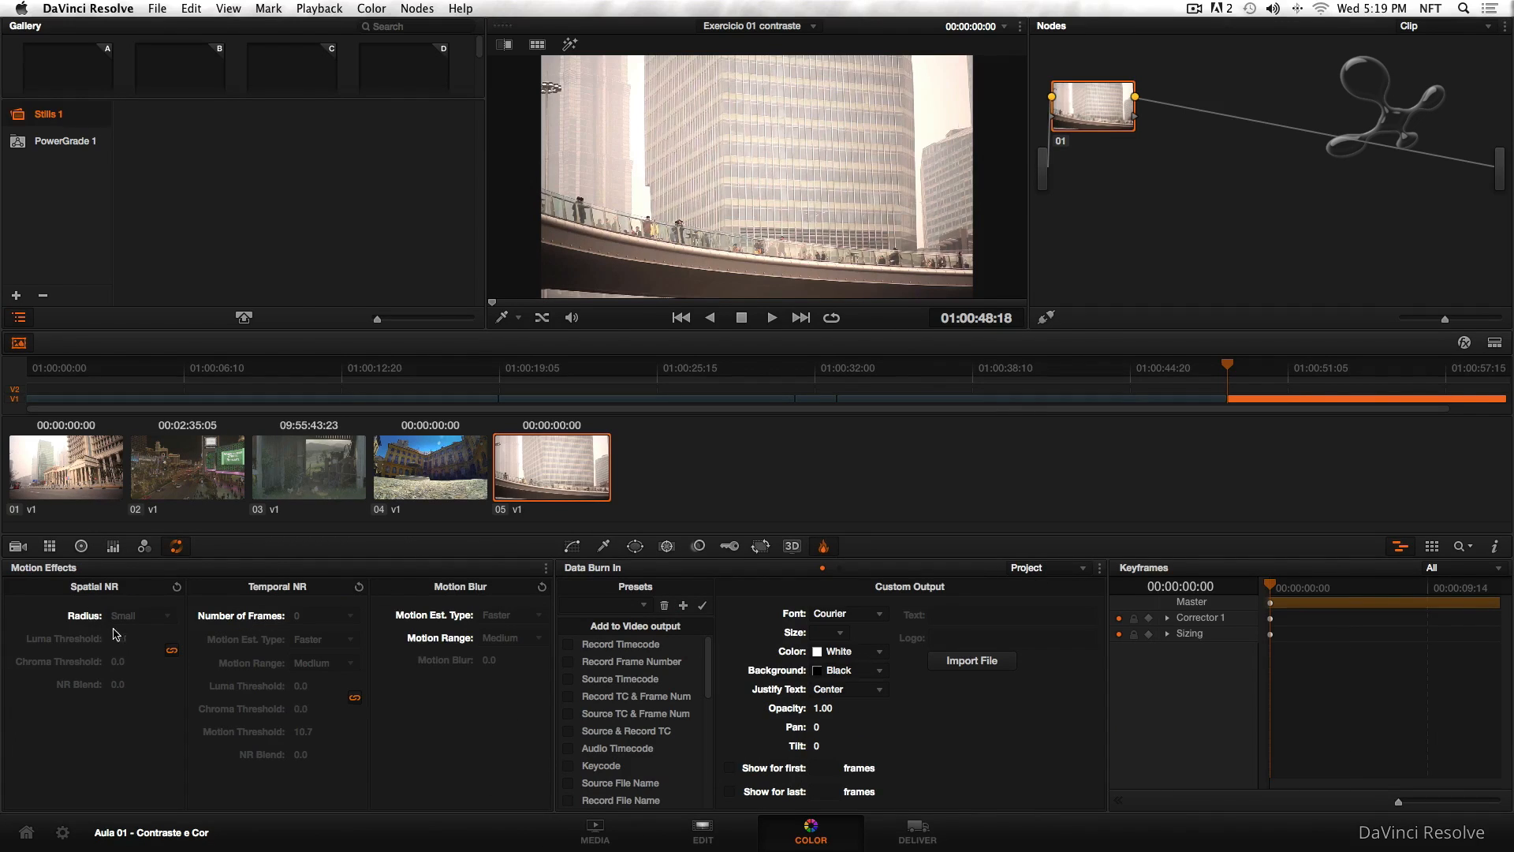
left_click(572, 546)
left_click(19, 546)
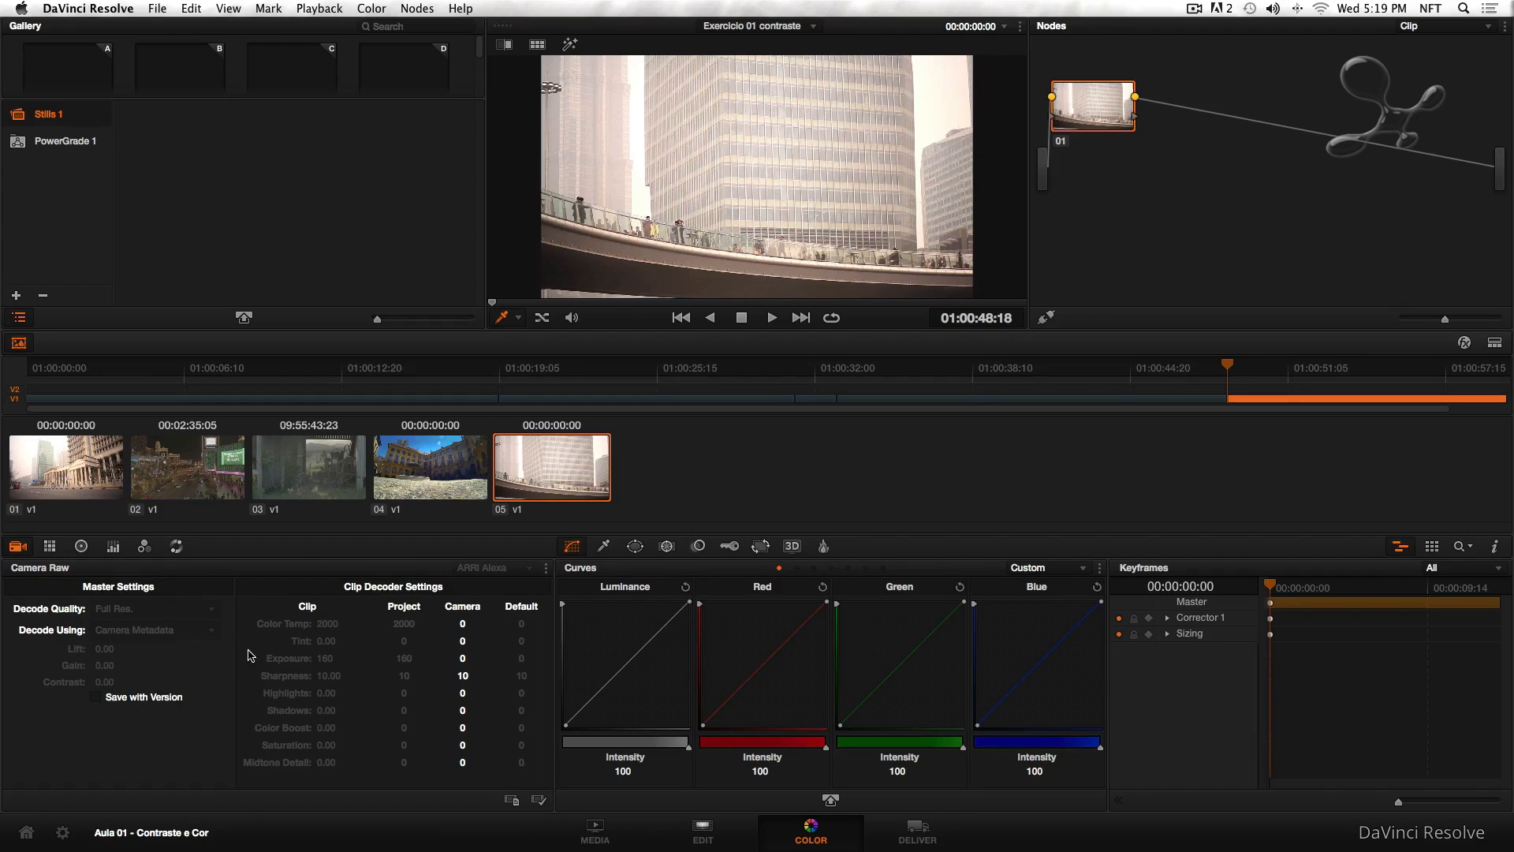
left_click(48, 550)
left_click(77, 550)
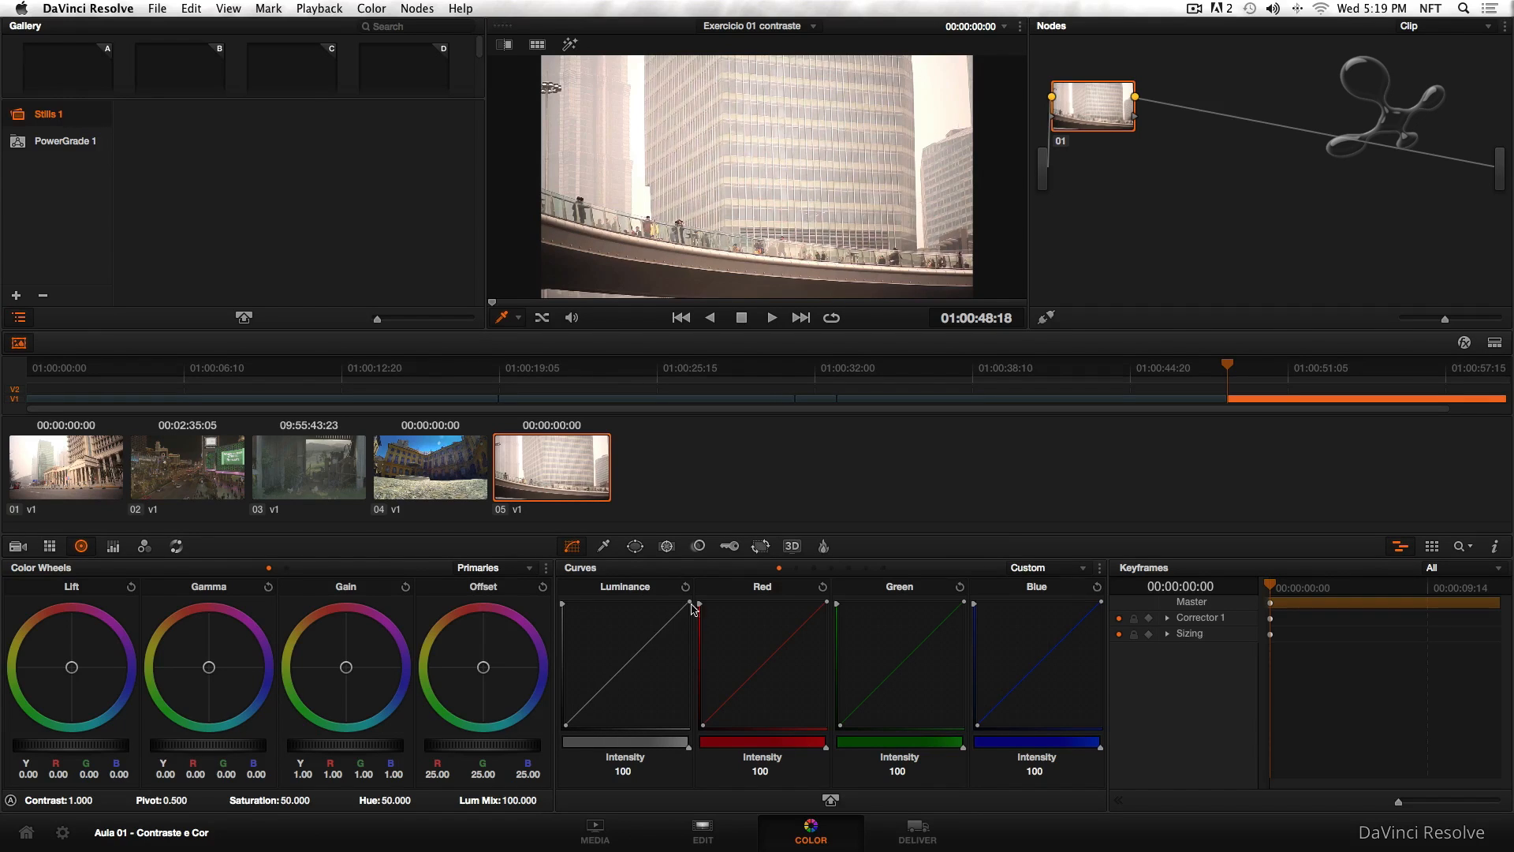
left_click(18, 343)
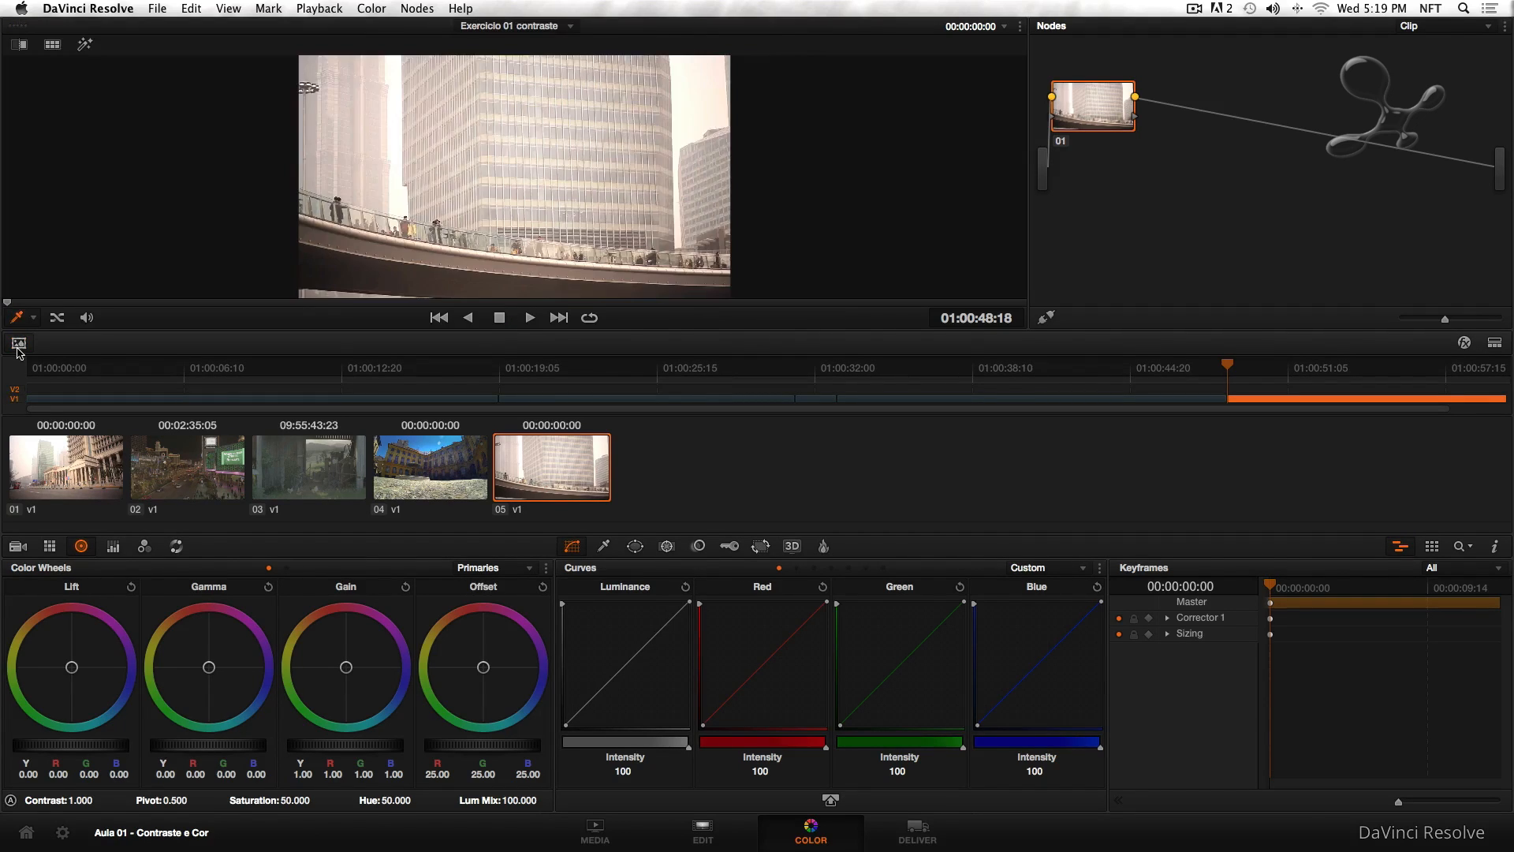
left_click(18, 343)
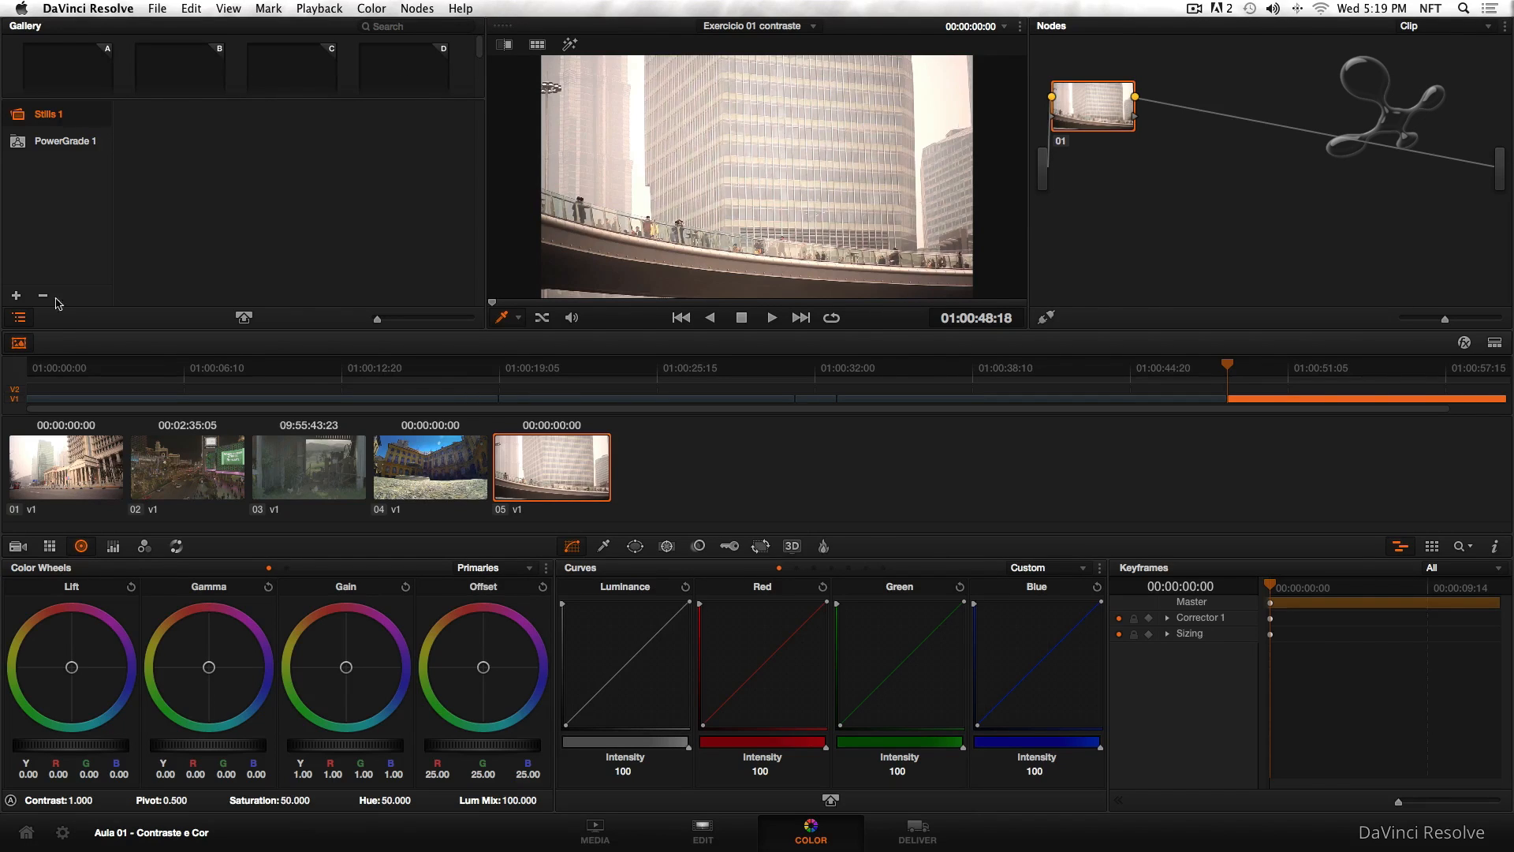
left_click(19, 343)
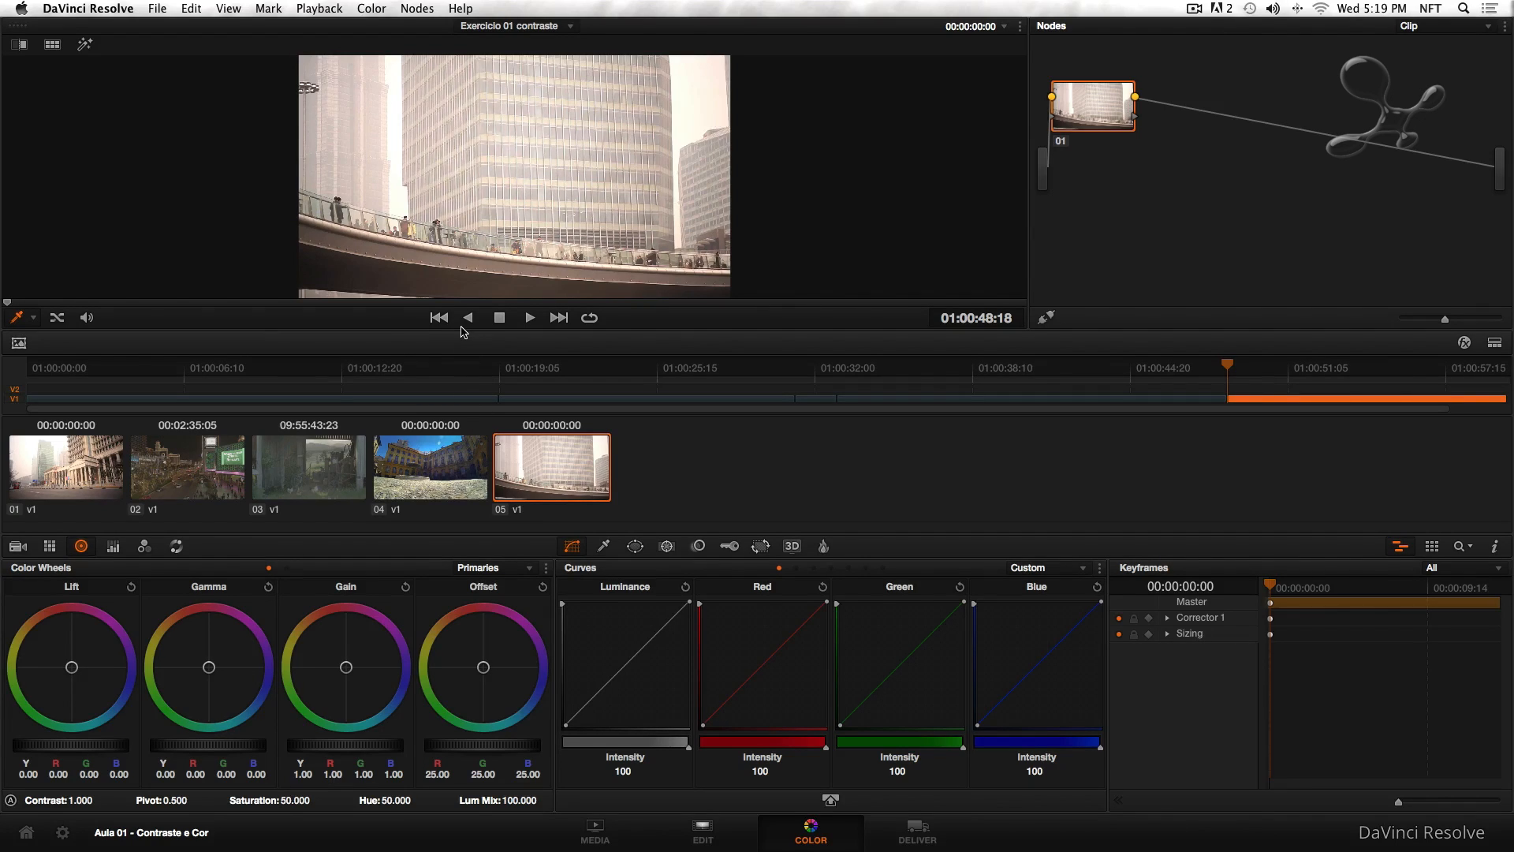
left_click(19, 345)
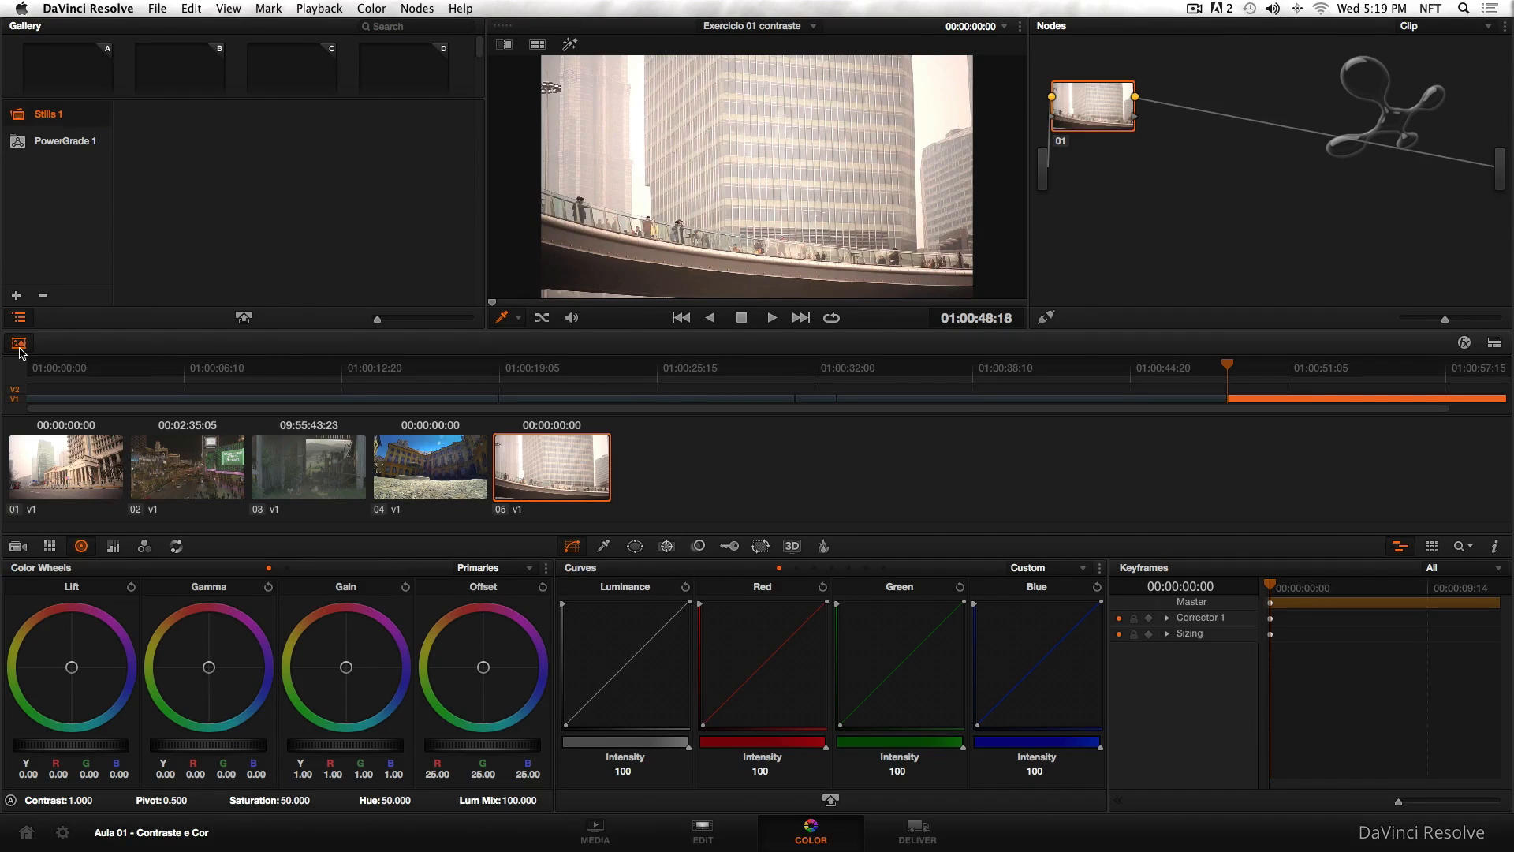
left_click(19, 345)
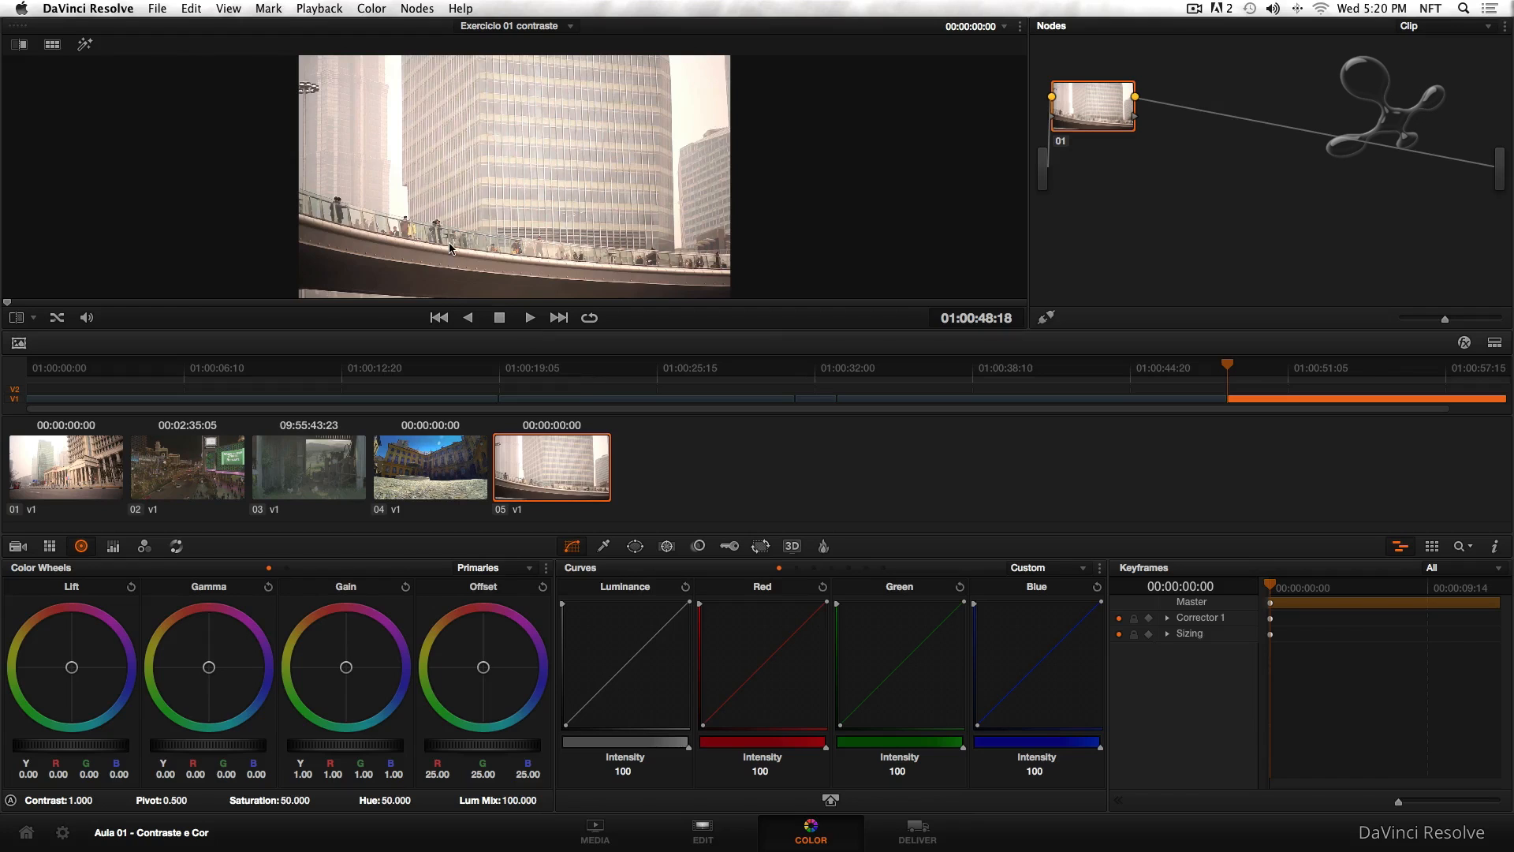
scroll(449, 248, "up", 3)
Play clip 05 forward and back with Space, L and K, then scrub to about seven seconds in
key("shift+z")
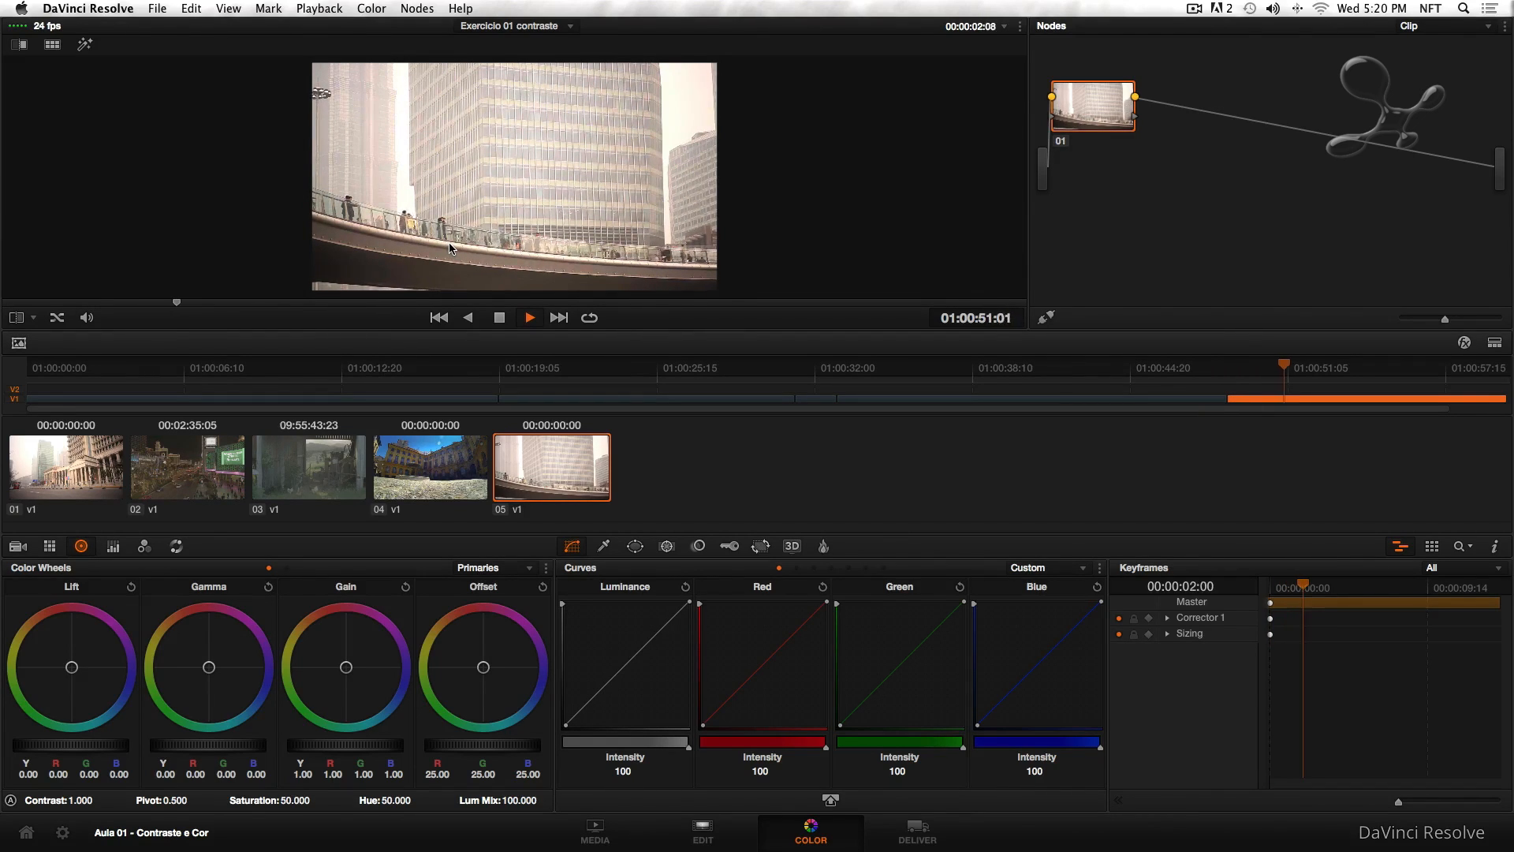
key("space")
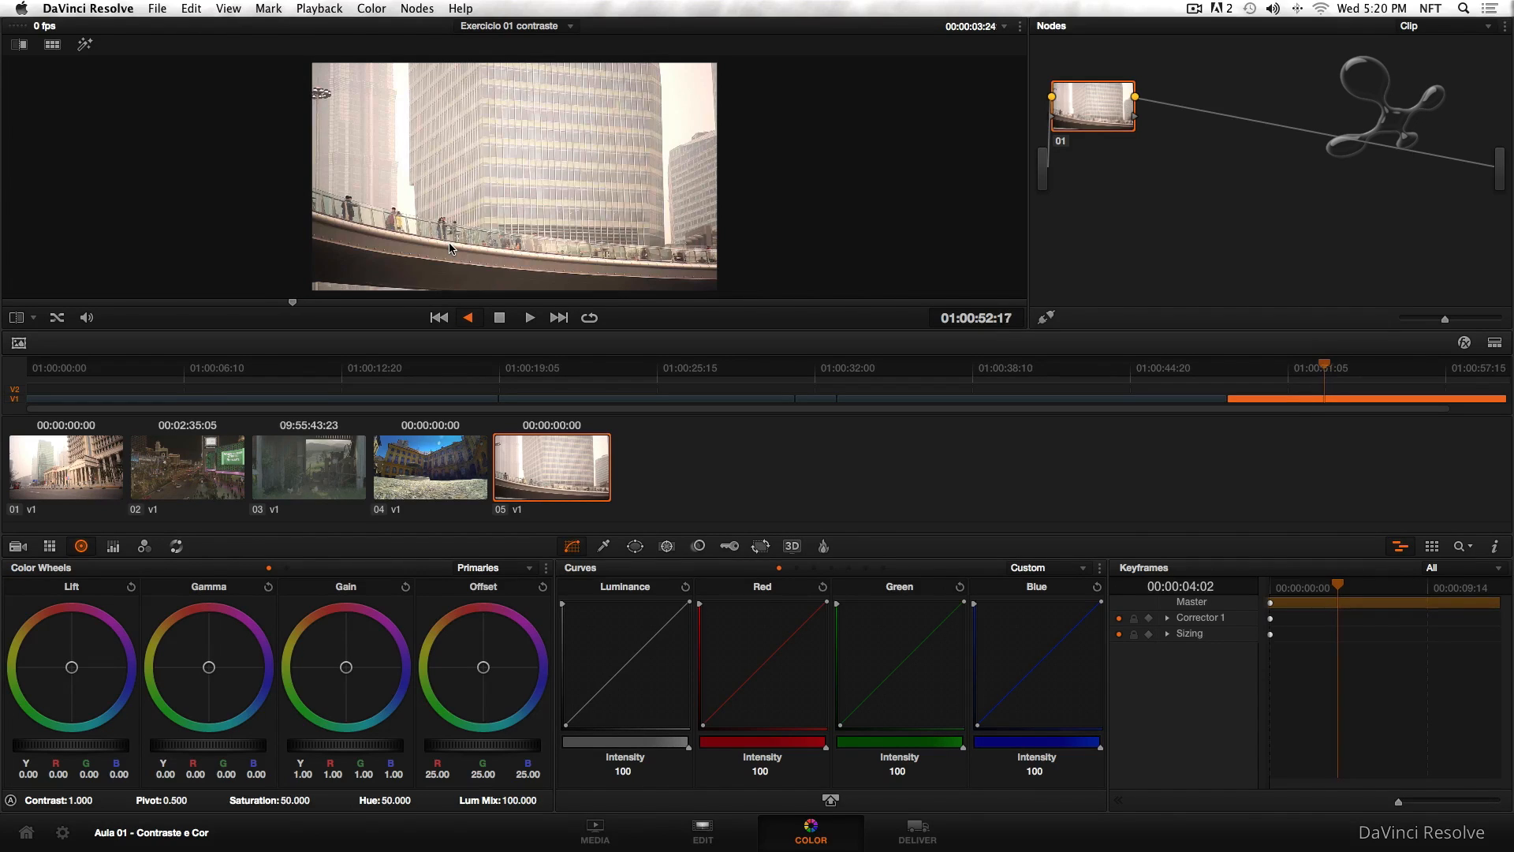
key("l")
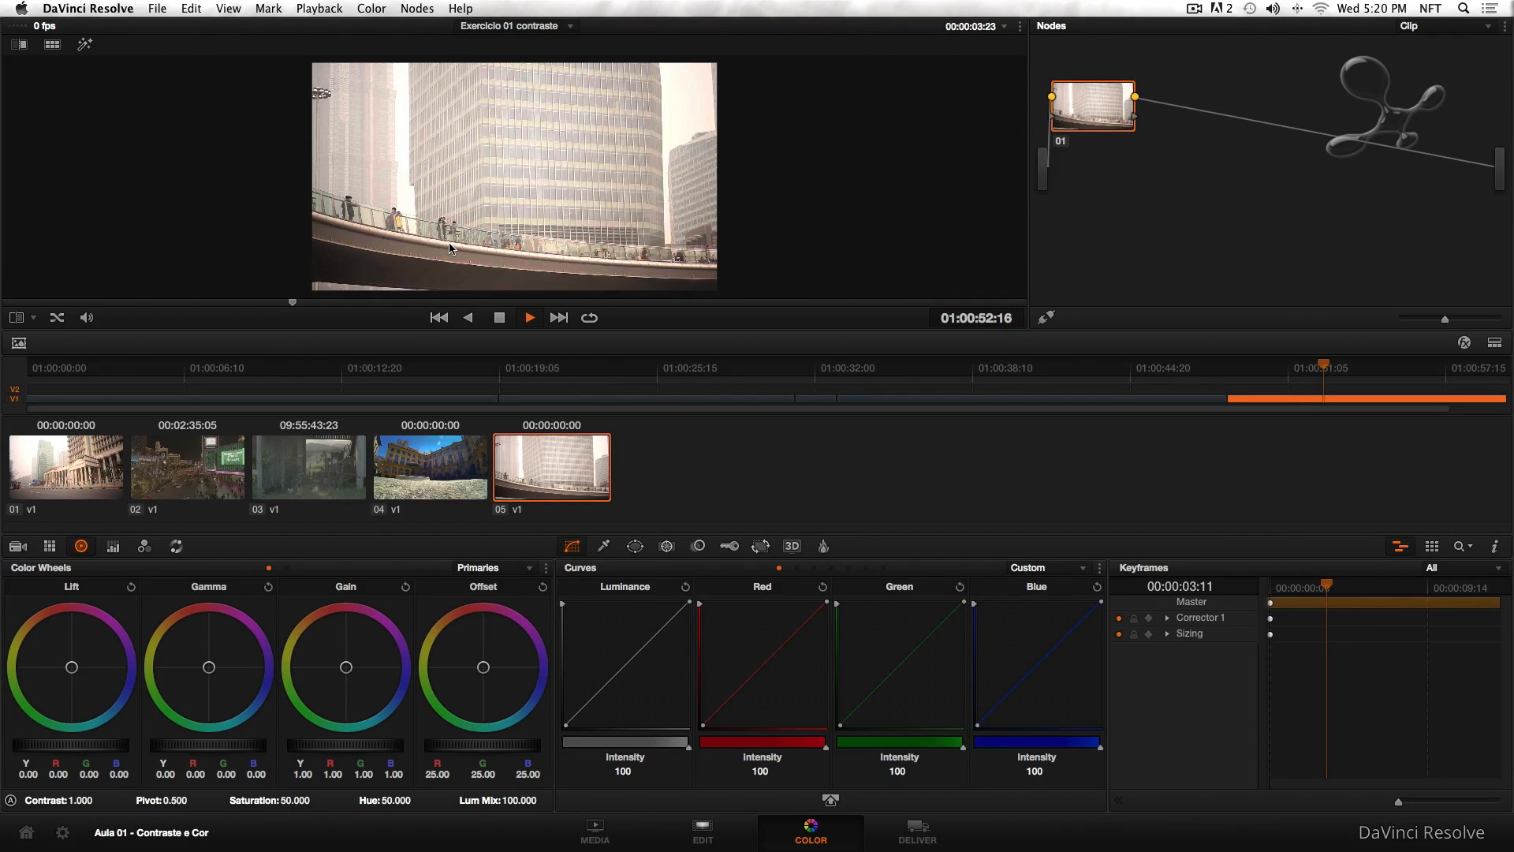
key("k")
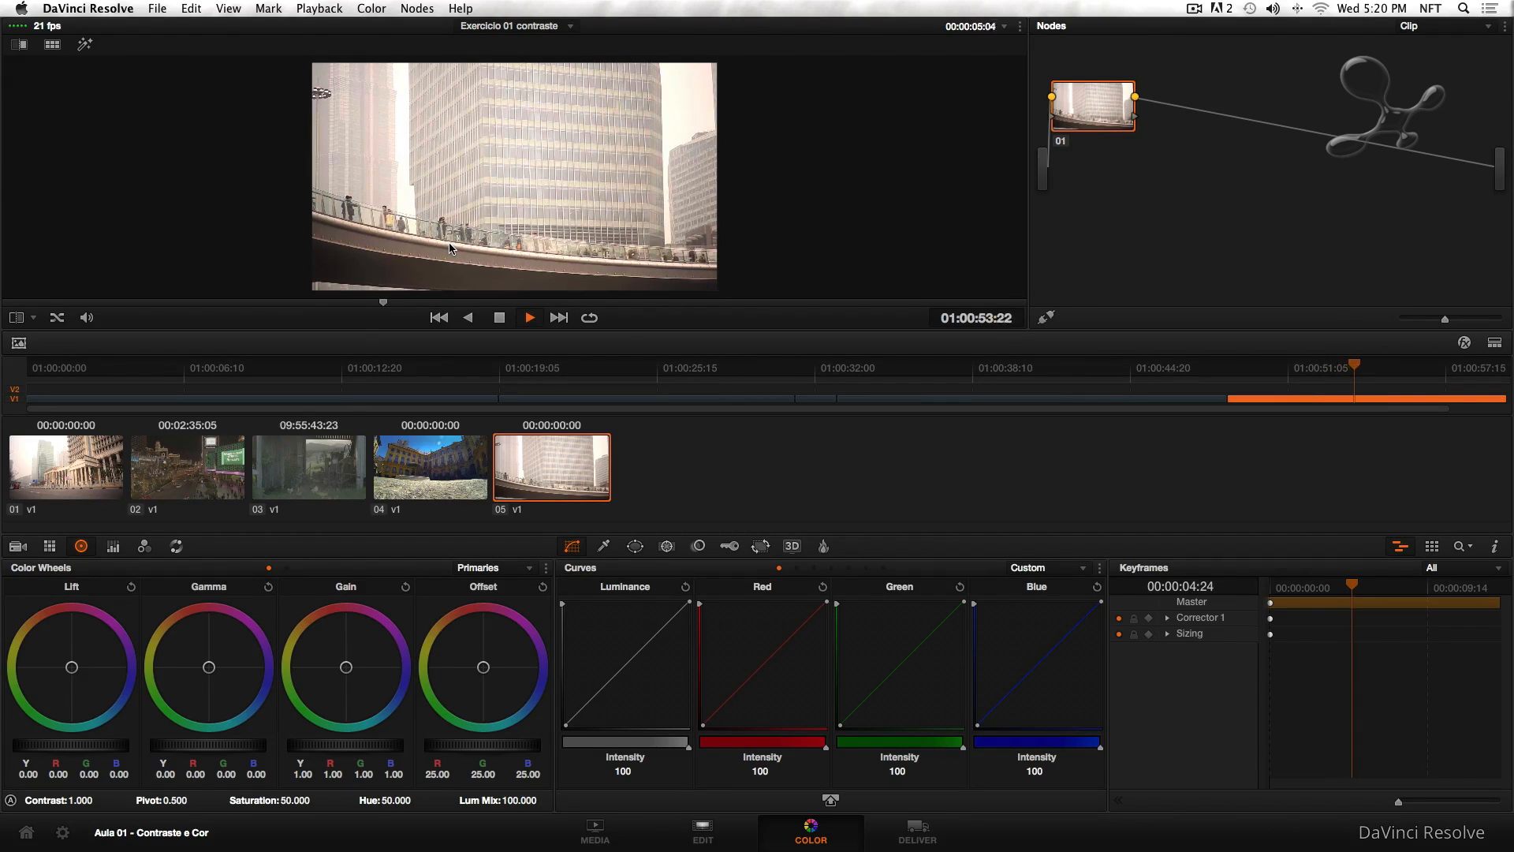
key("k")
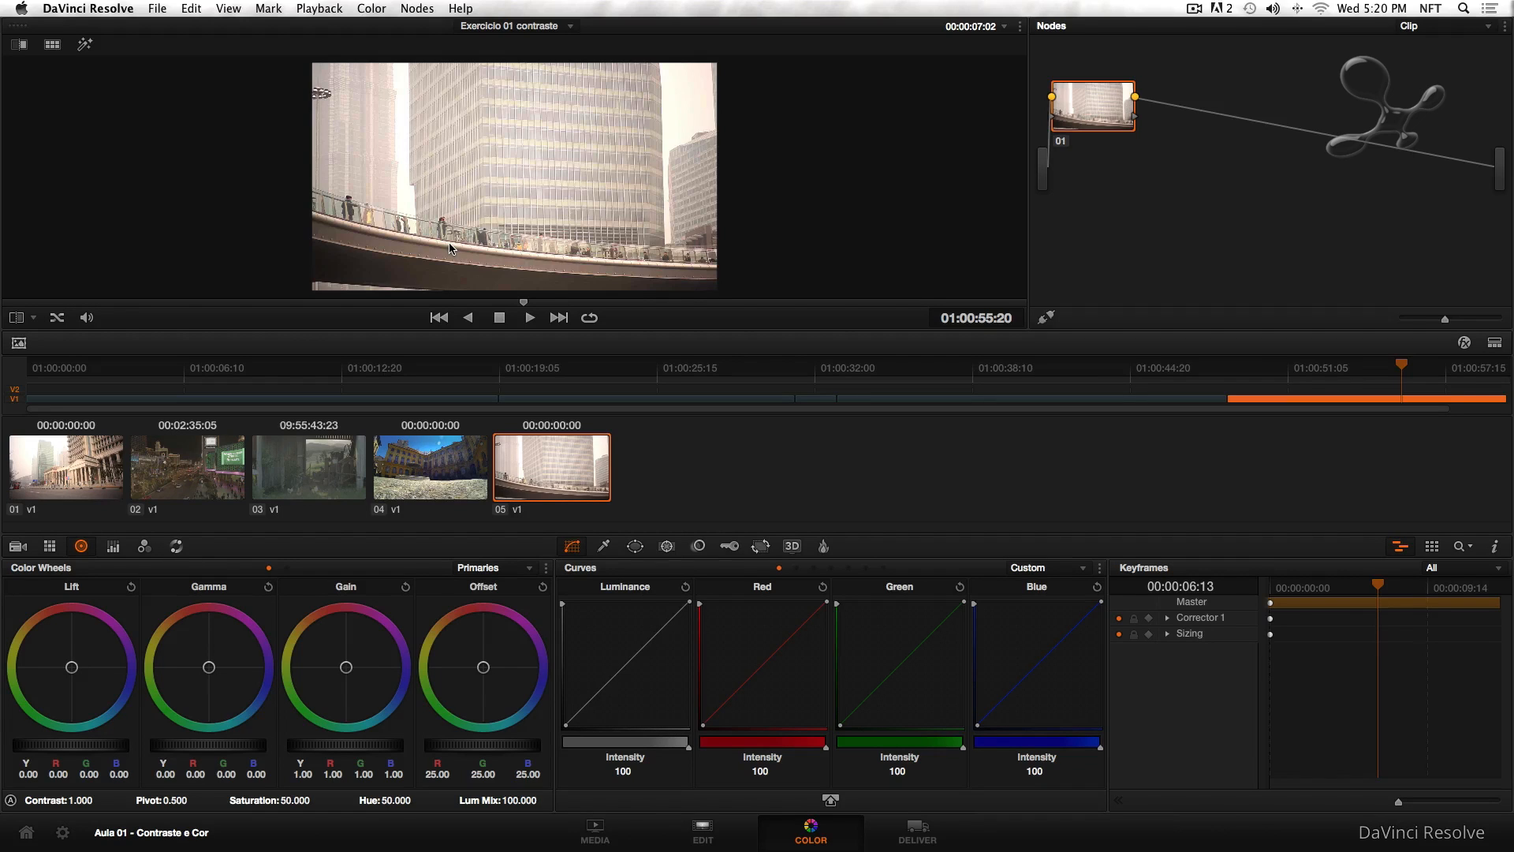
left_click_drag(1408, 378, 1280, 380)
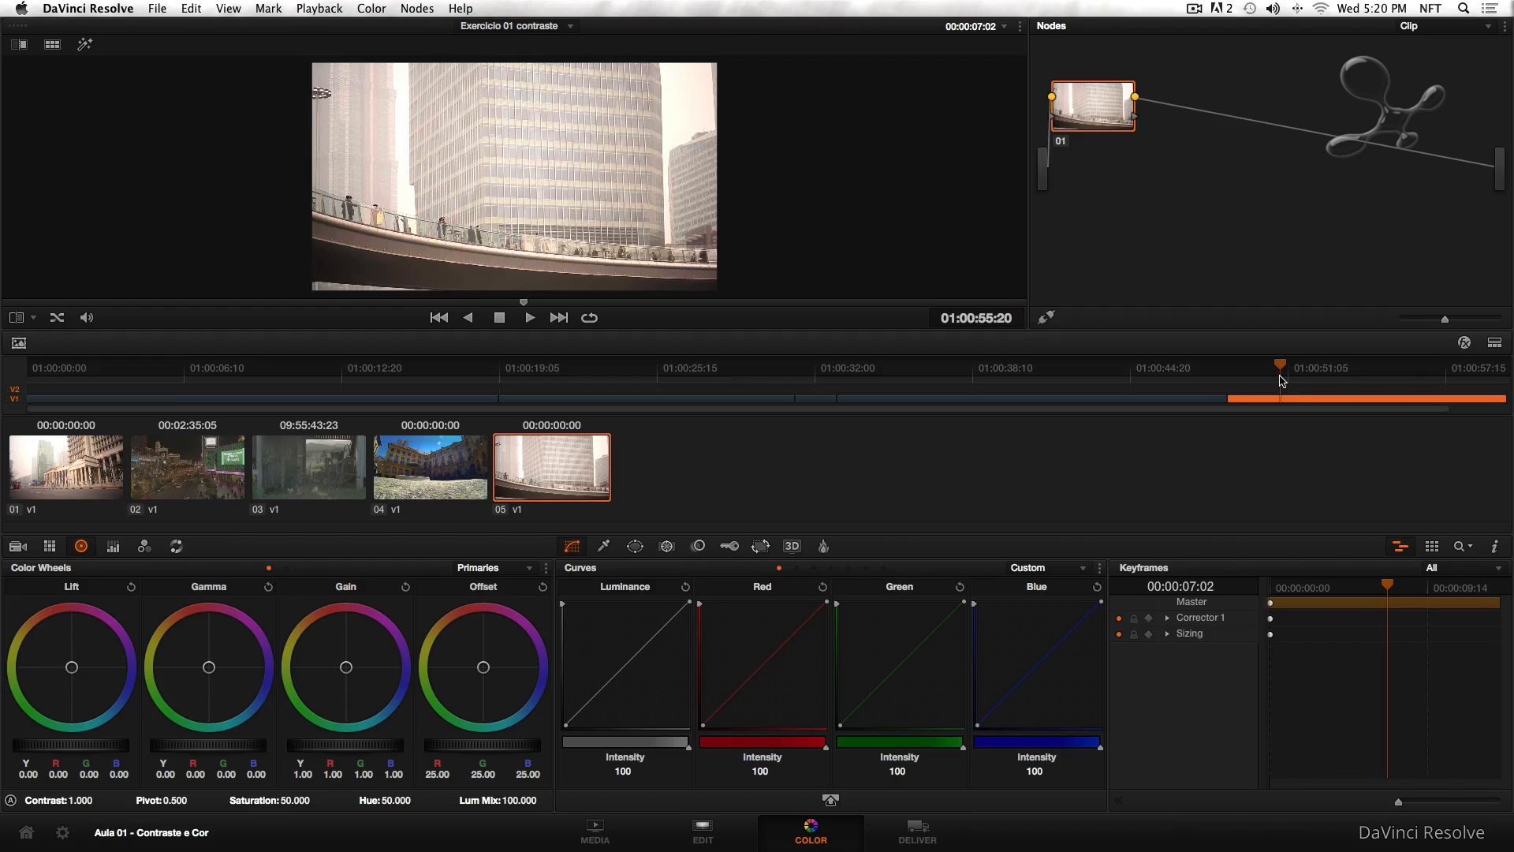
Replay clip 05 from near its start, stop about five seconds in, and pan the image in the viewer
key("space")
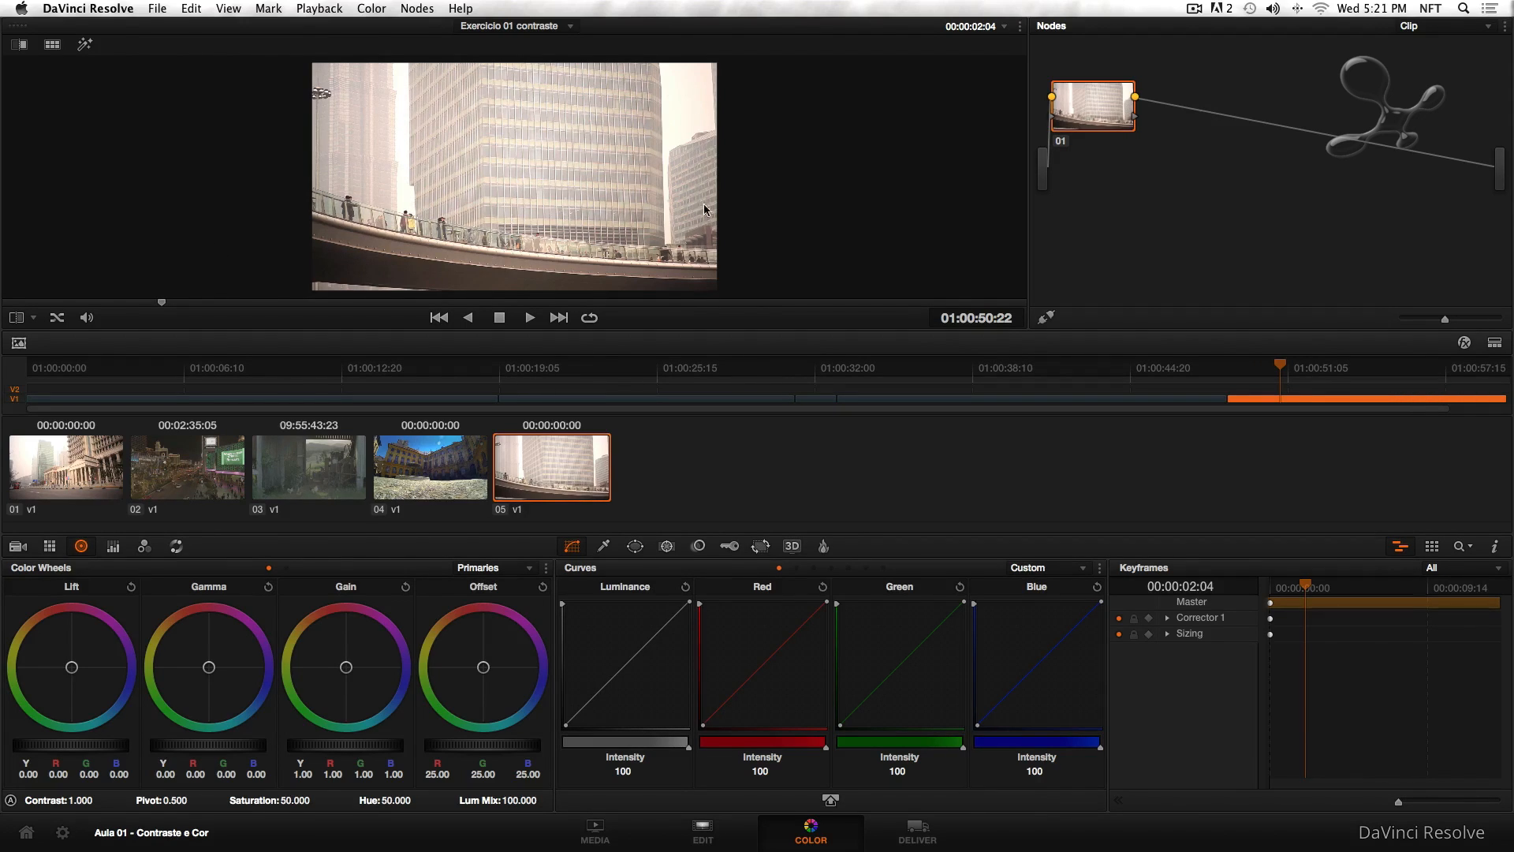
left_click_drag(1291, 369, 1325, 382)
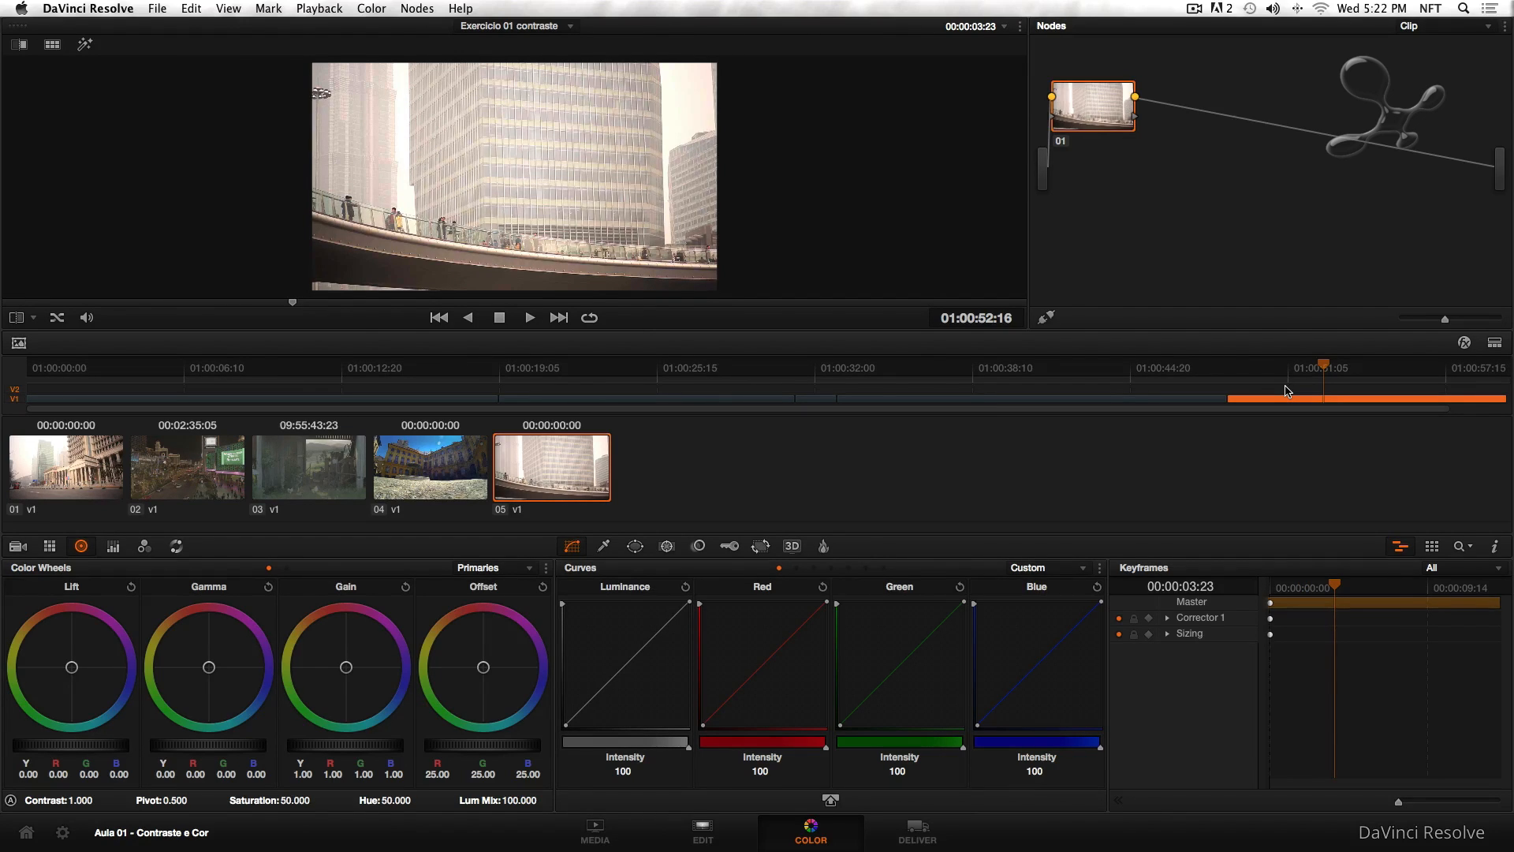
key("space")
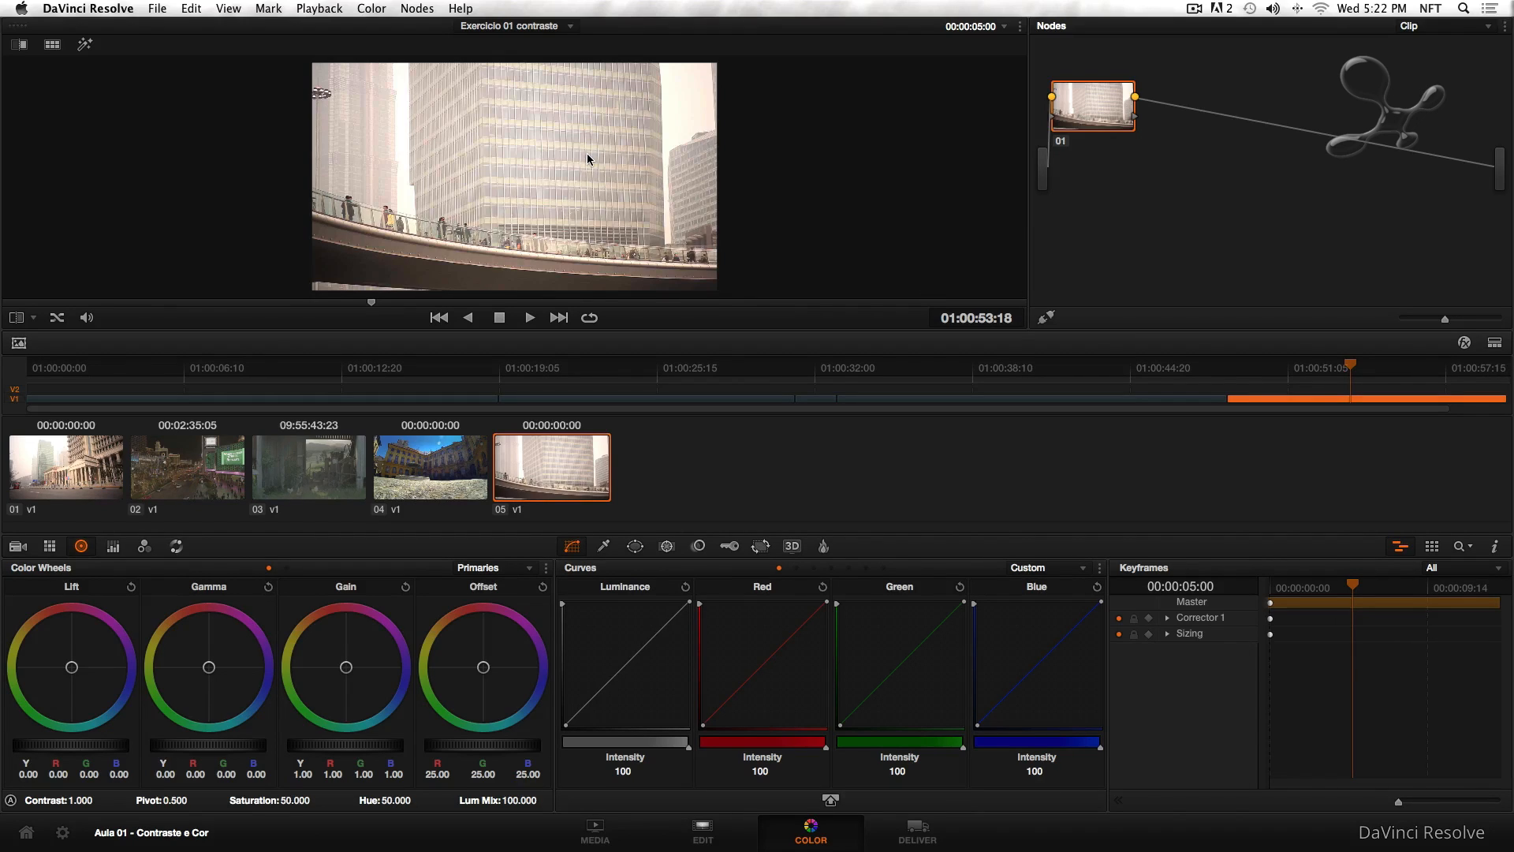
left_click_drag(564, 211, 827, 176)
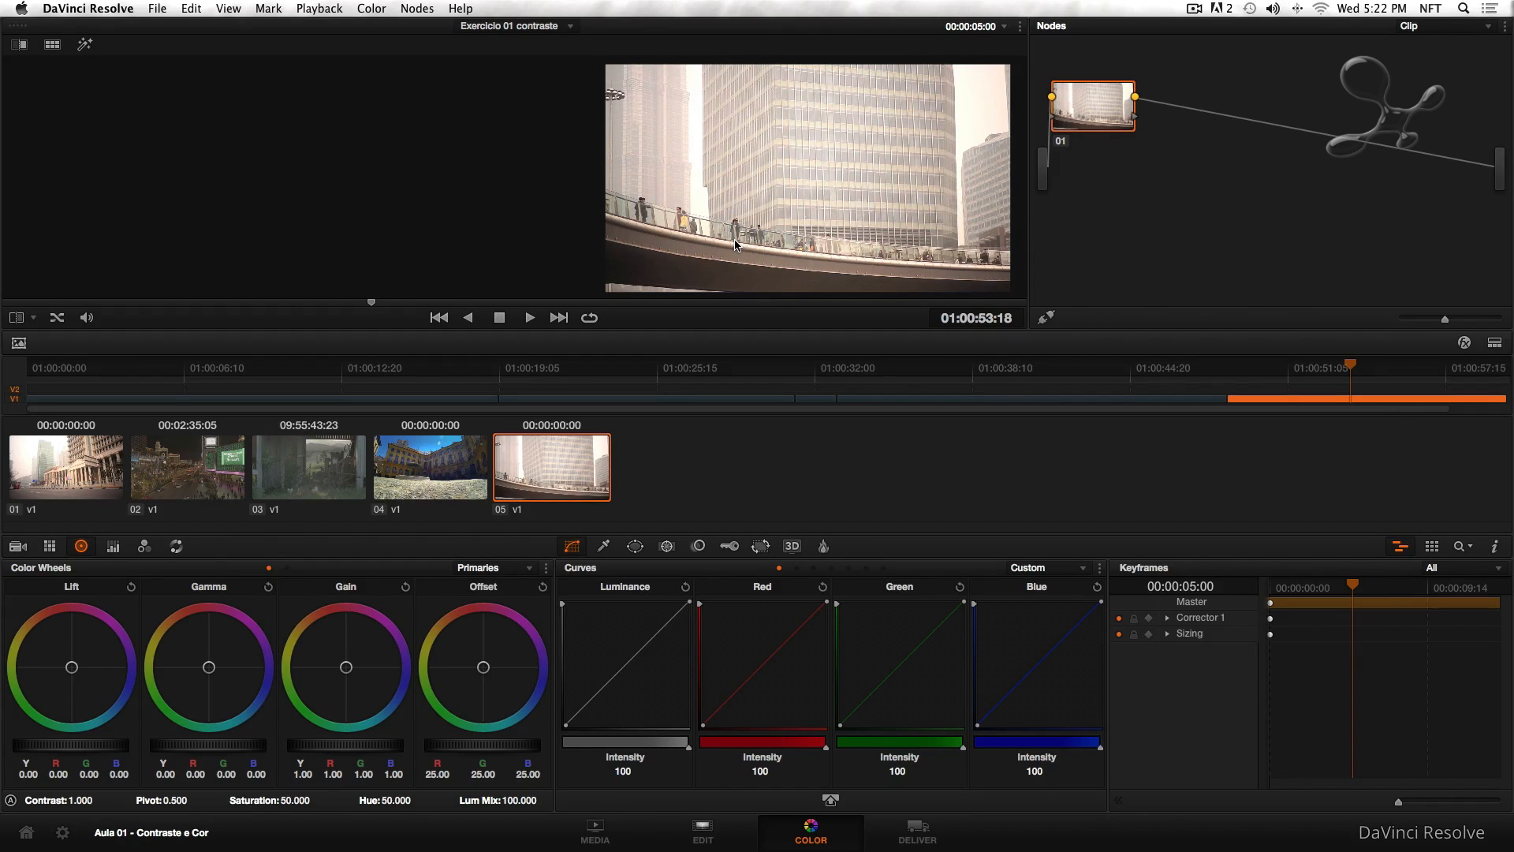
Zoom in and out on clip 05 with Cmd+/Cmd-, pan around, then fit it centred with Shift+Z
key("super+equal")
key("super+equal")
key("super+equal")
key("super+minus")
key("super+minus")
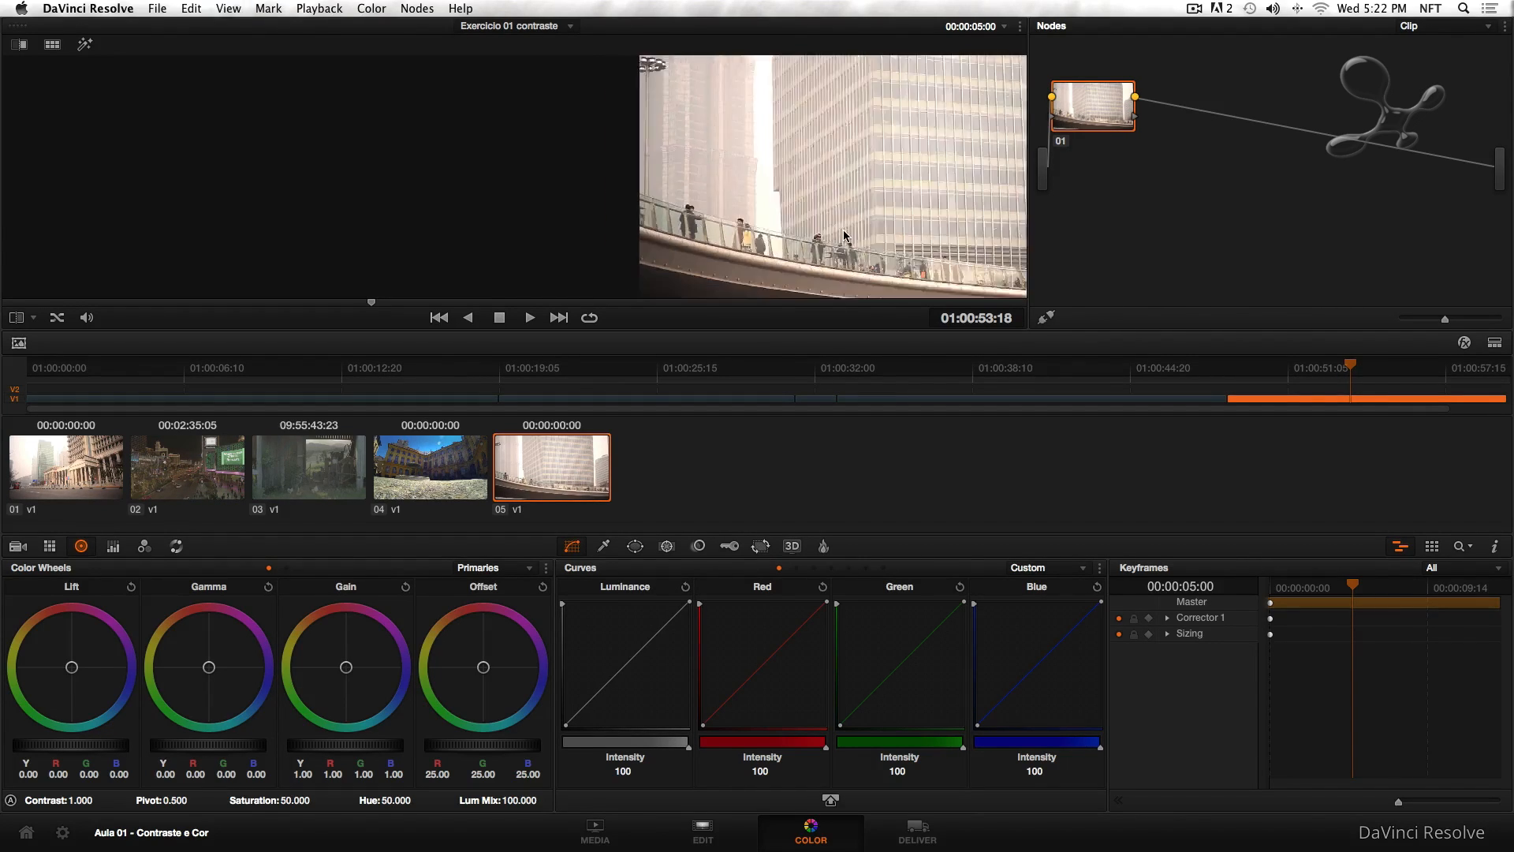
key("super+equal")
left_click_drag(822, 227, 152, 135)
key("super+minus")
key("super+minus")
left_click_drag(747, 116, 831, 172)
key("super+equal")
key("super+minus")
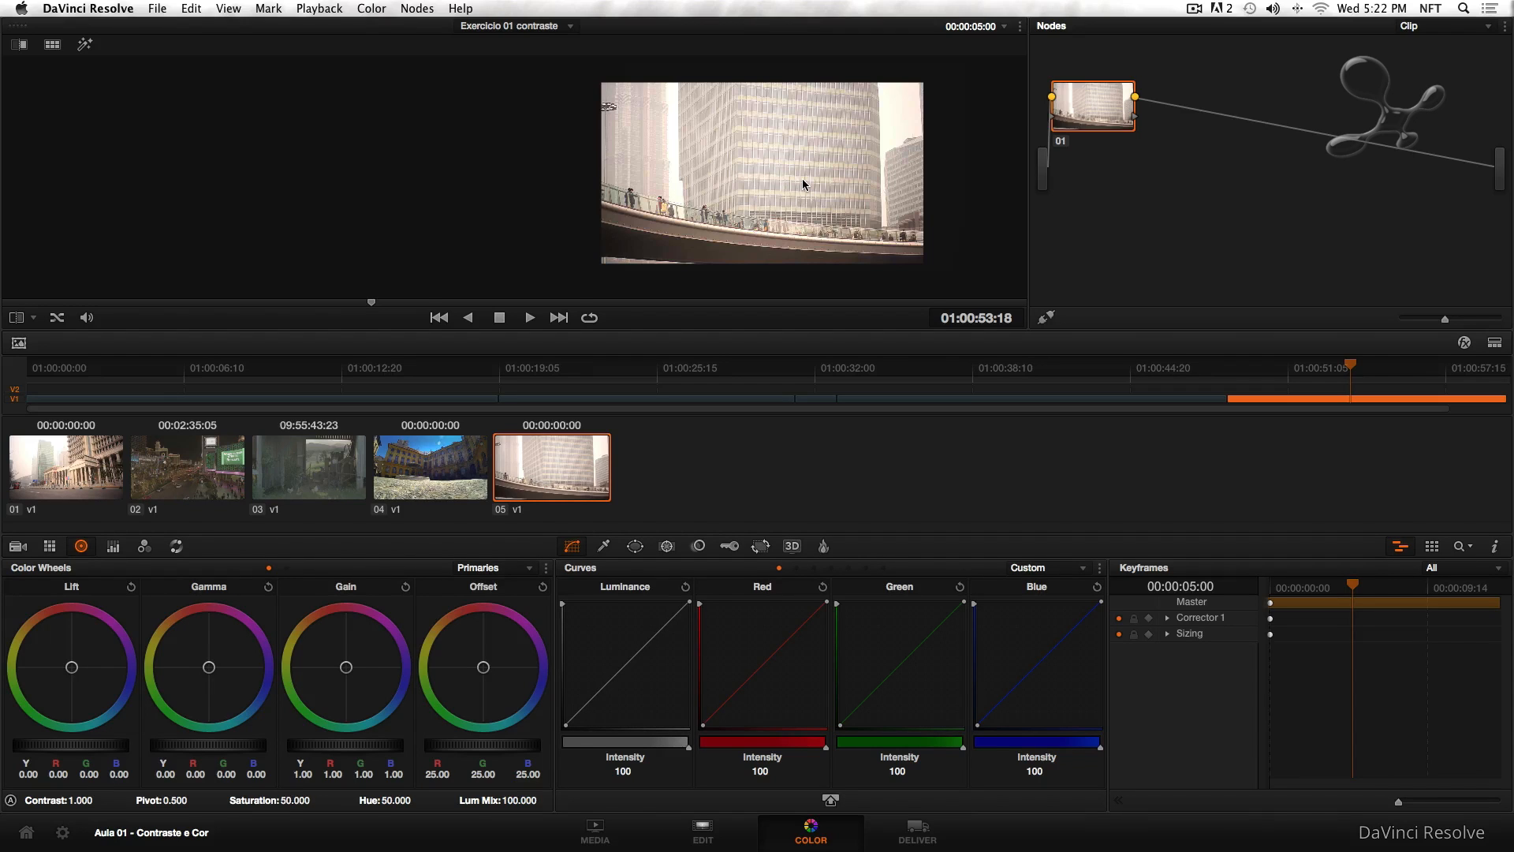
key("shift+z")
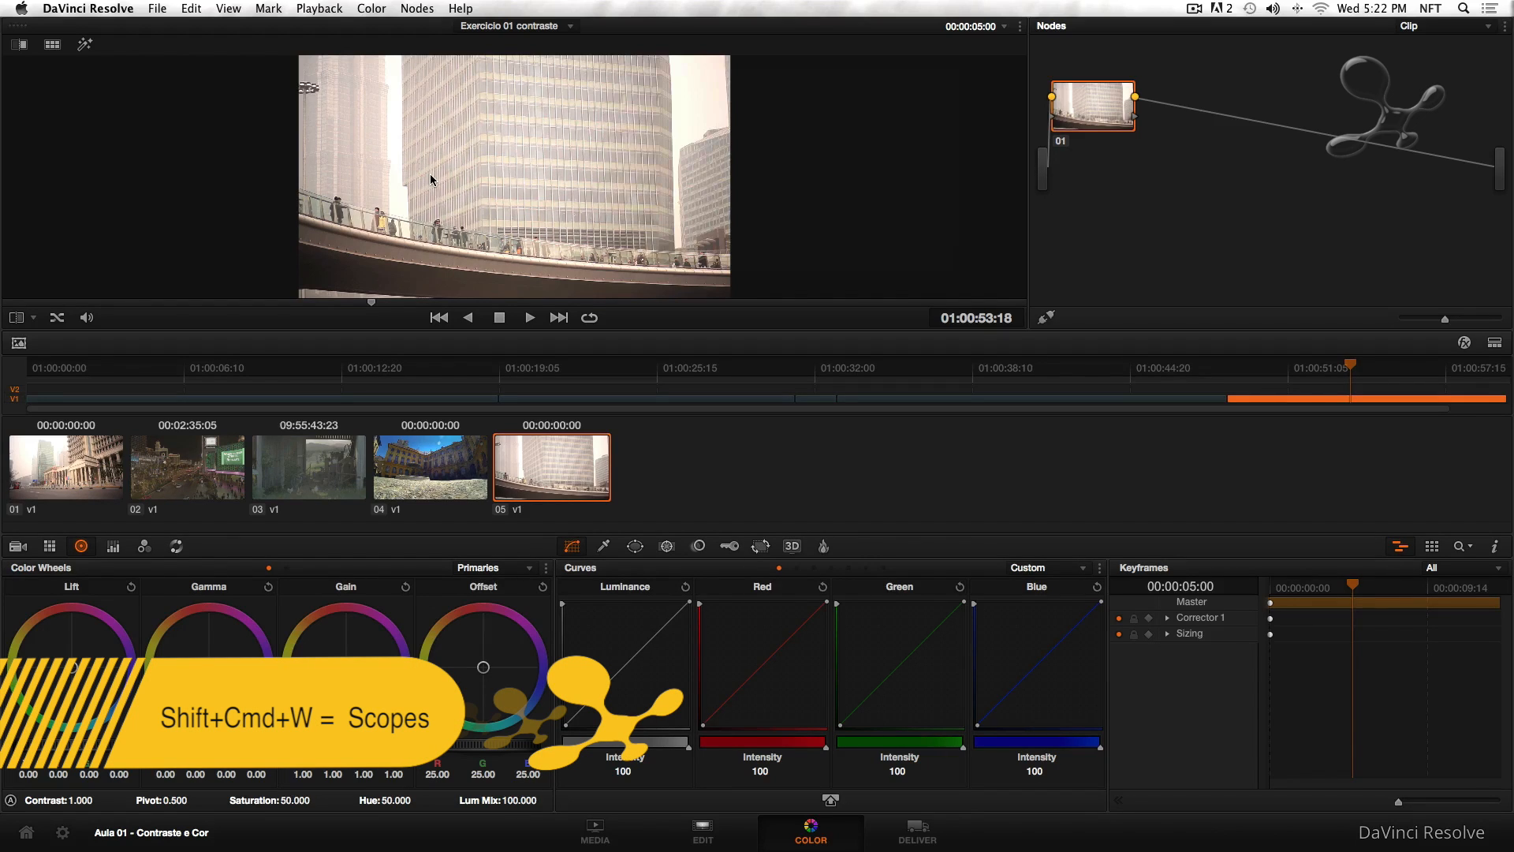
Open the Scopes window with Shift+Cmd+W, move it aside, then close it
key("shift+super+w")
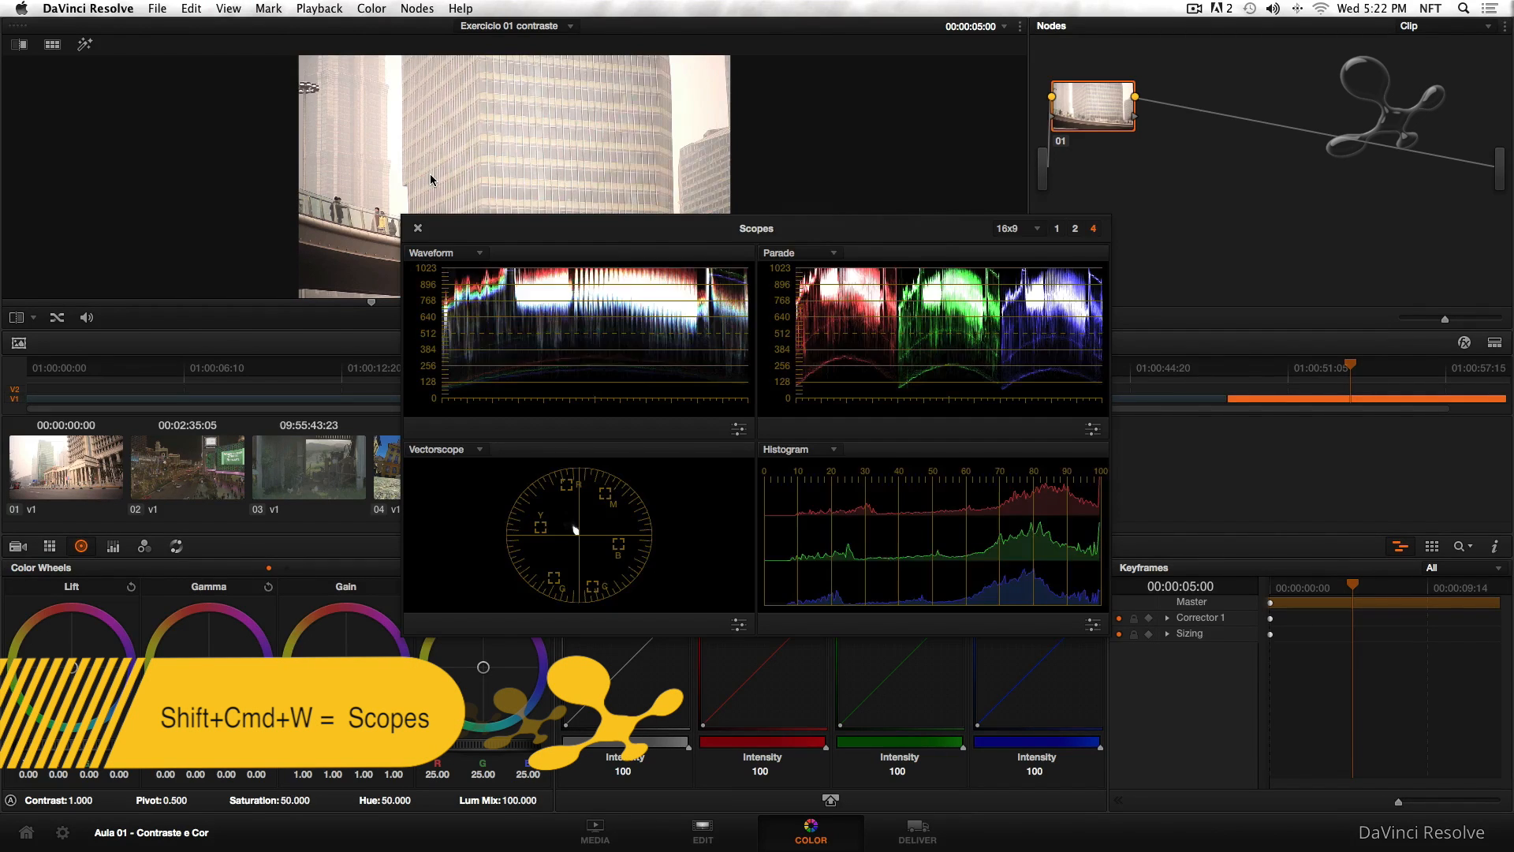
left_click_drag(841, 237, 1159, 240)
left_click(736, 231)
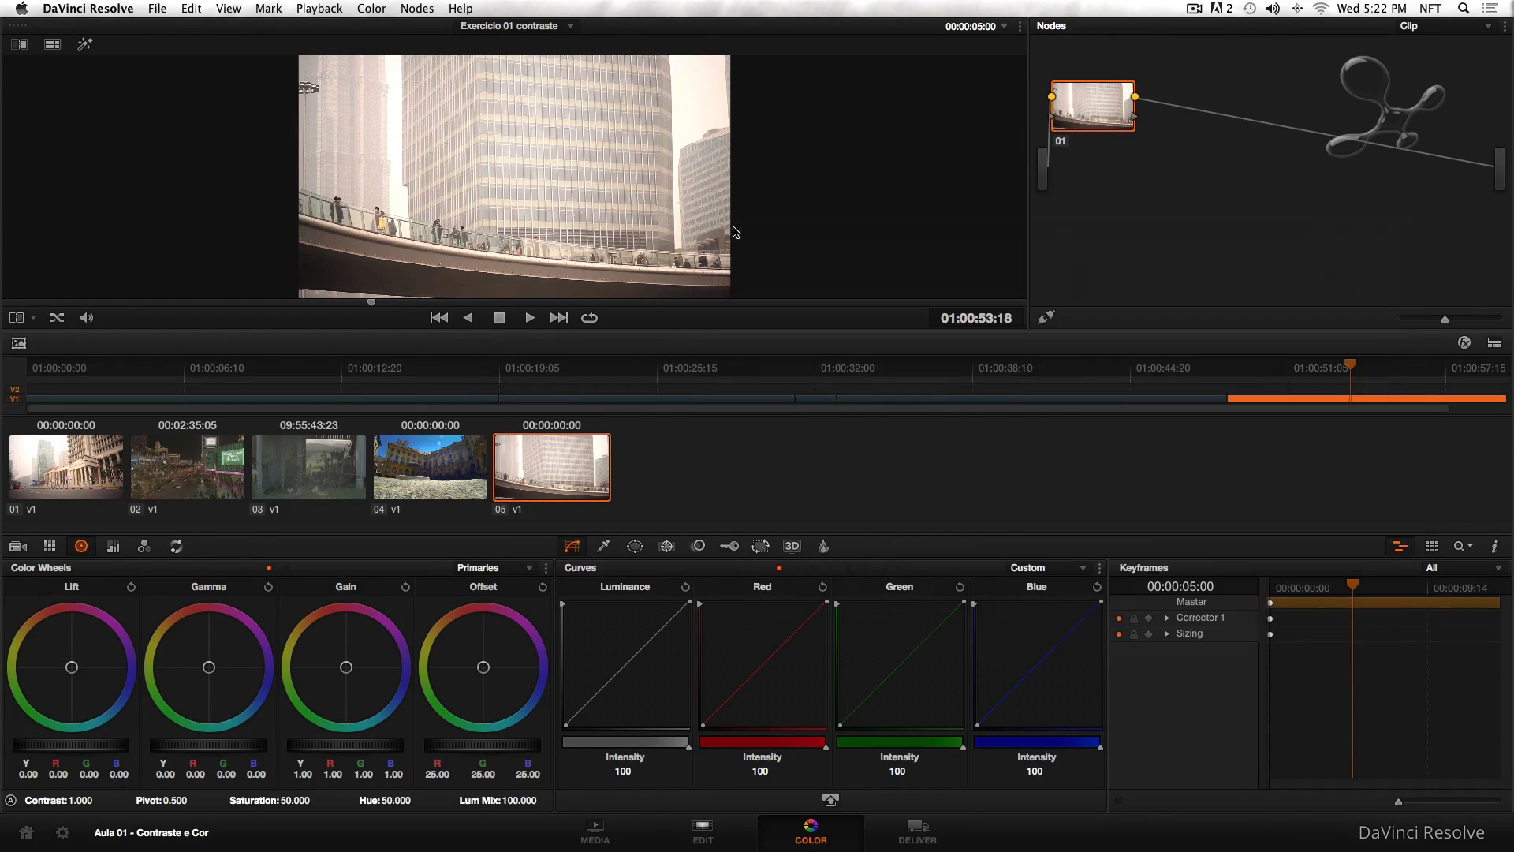
Choose Show Scopes from the viewer's right-click menu and move the Scopes window down-left
right_click(506, 243)
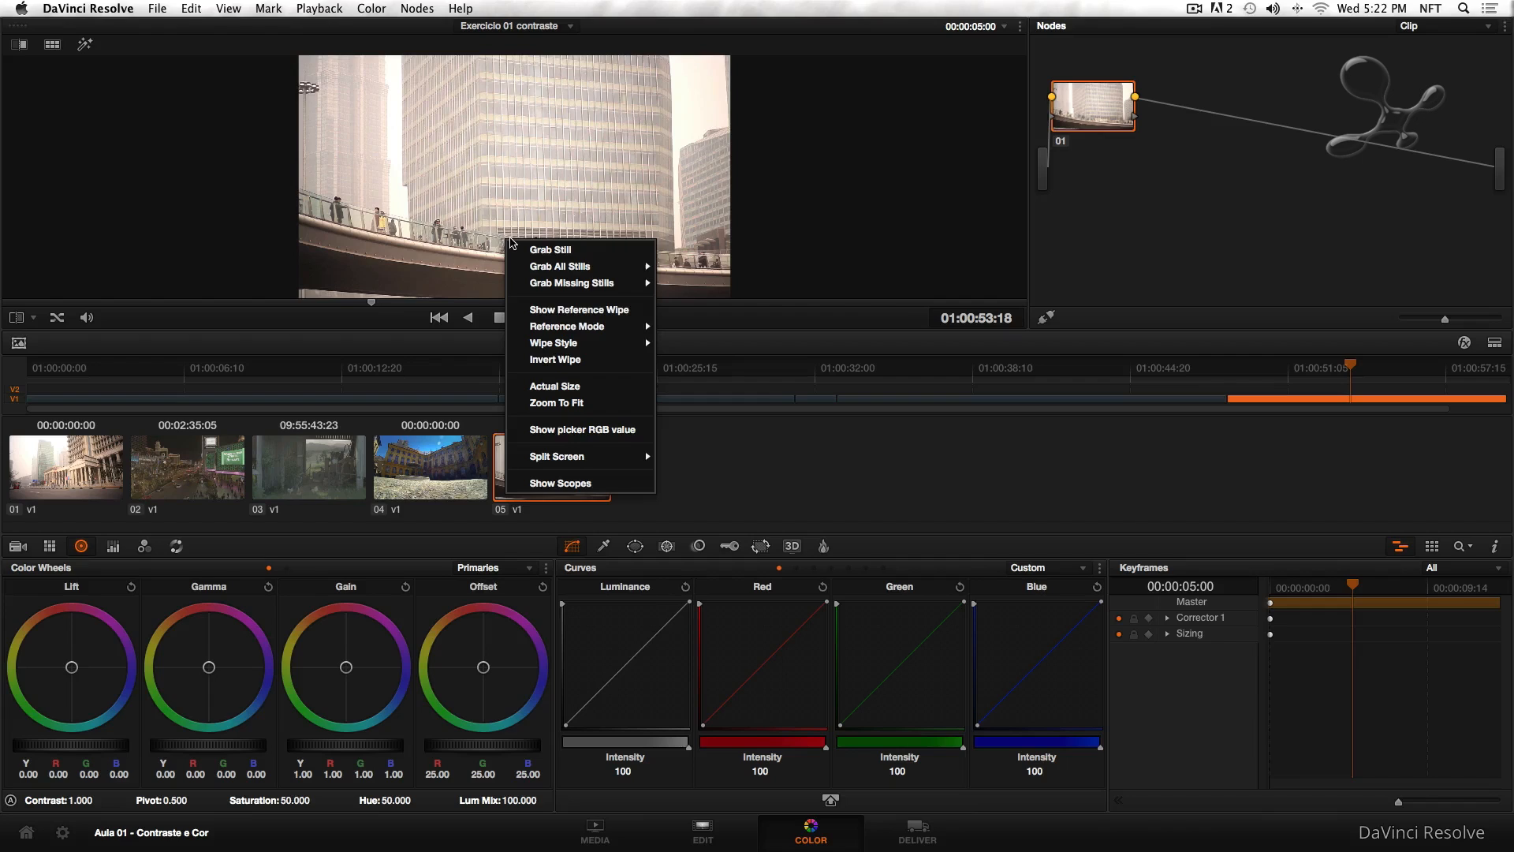
left_click(507, 242)
right_click(509, 237)
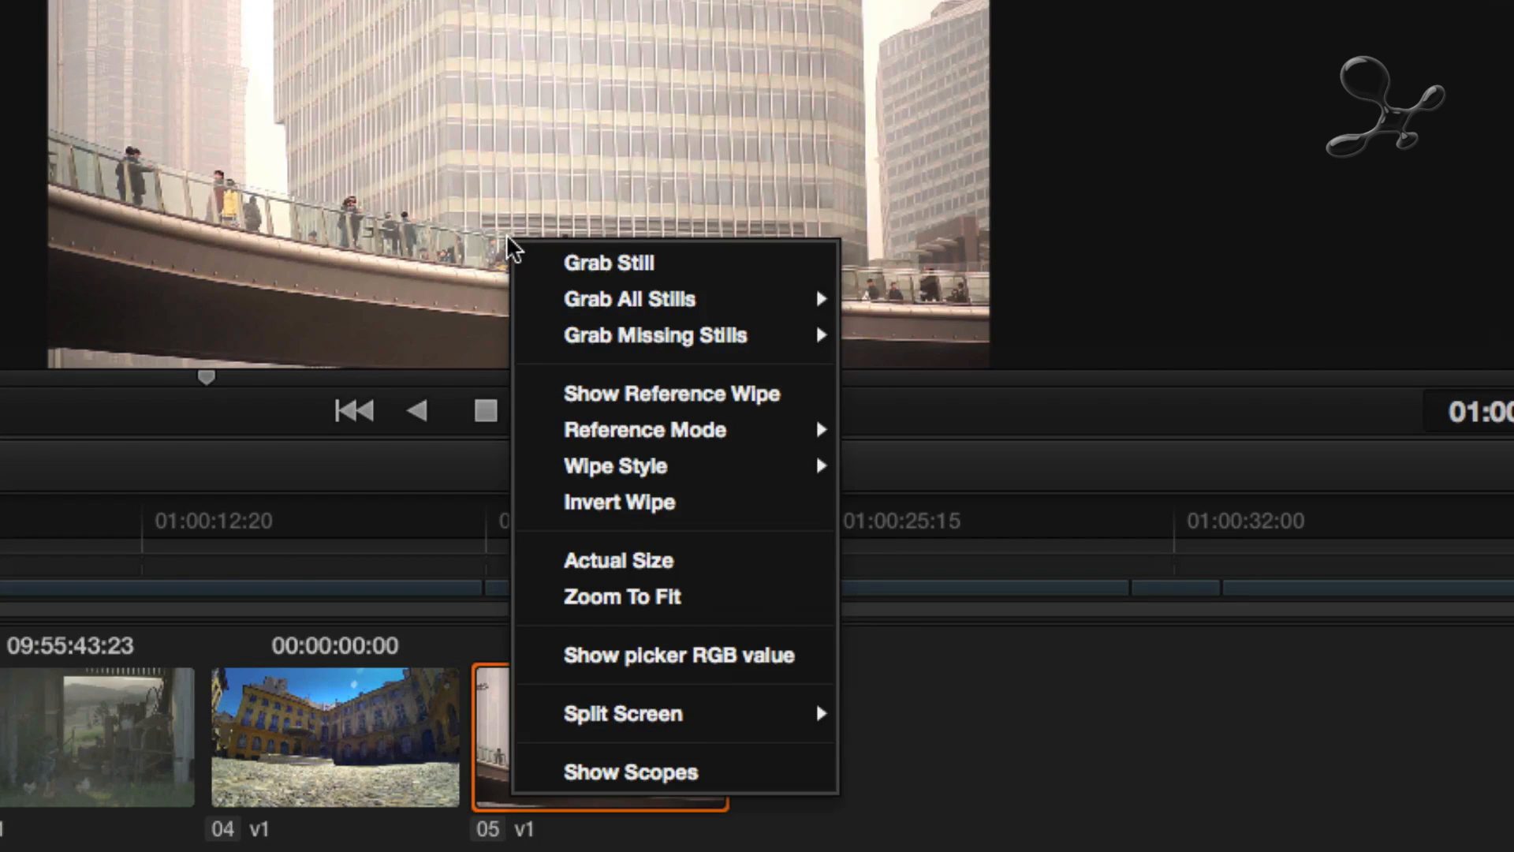
left_click(680, 763)
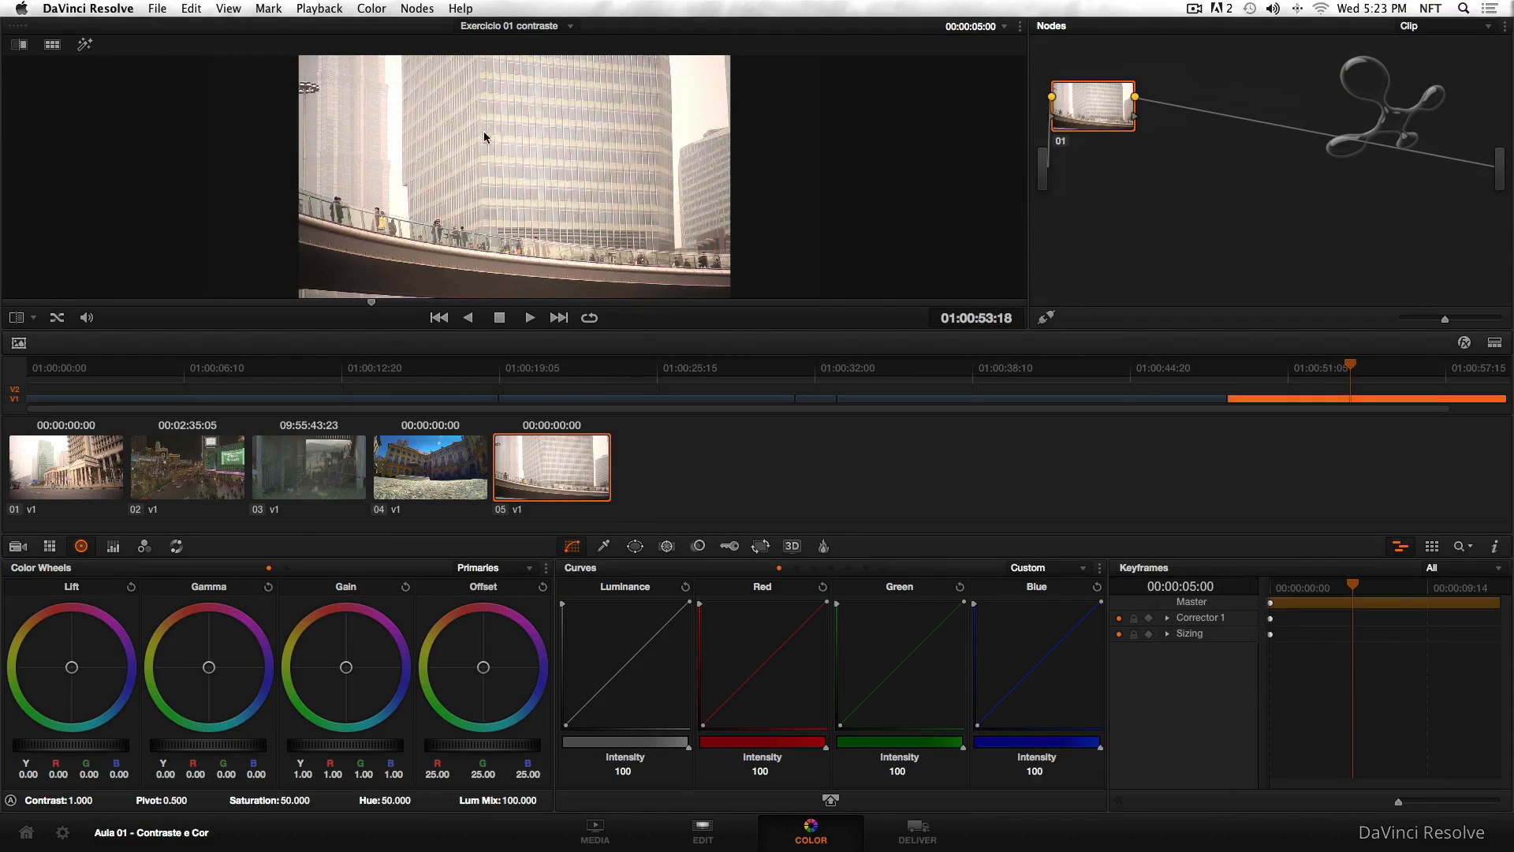
right_click(456, 10)
left_click(527, 378)
left_click_drag(966, 230, 253, 345)
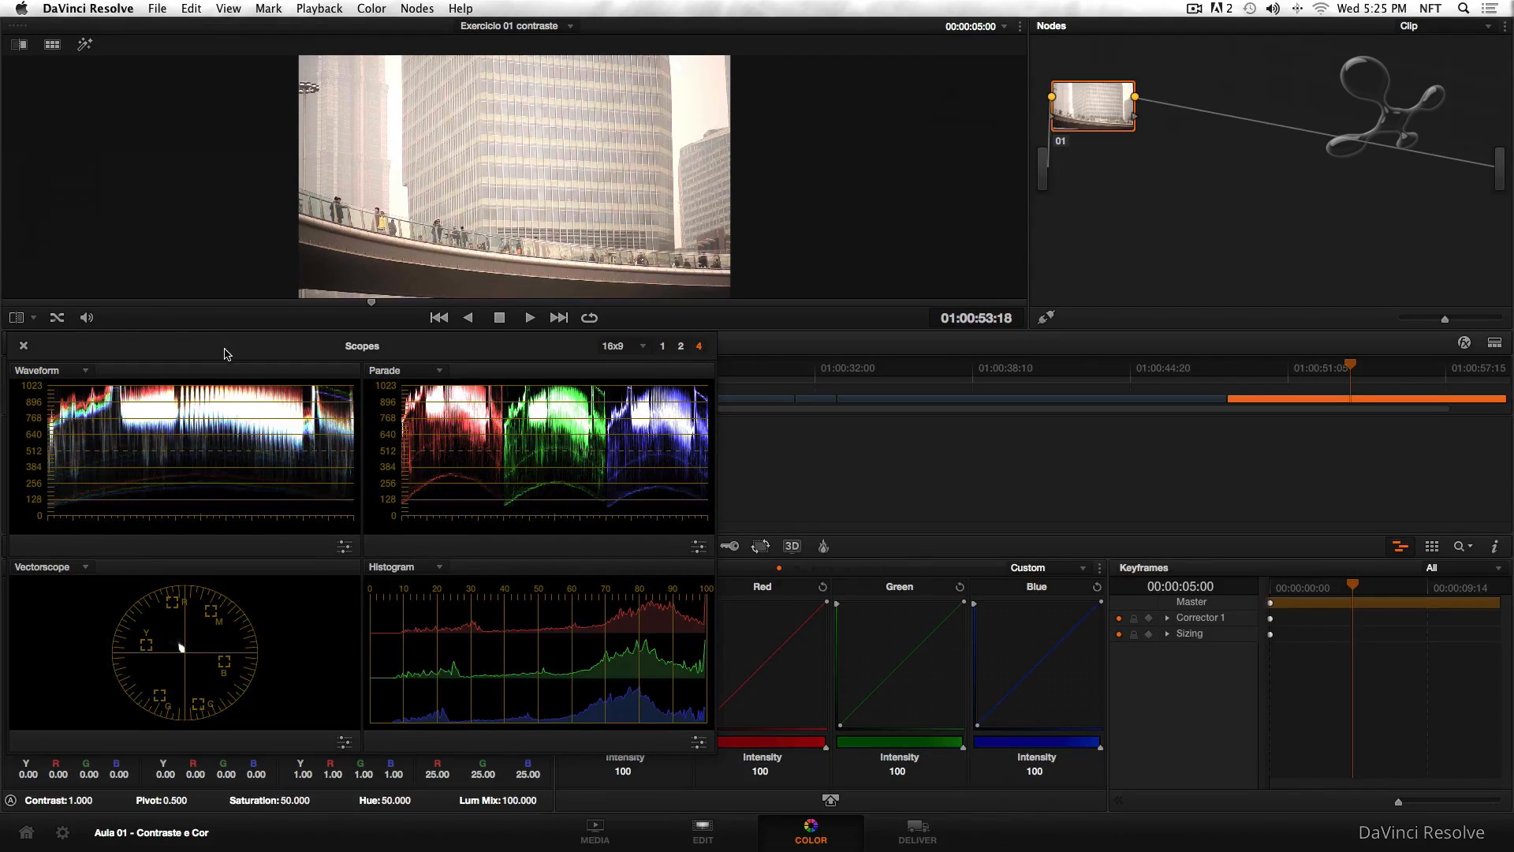
Move the floating Scopes window to the right, off the clip thumbnails and Color Wheels panel
left_click_drag(224, 353, 1024, 332)
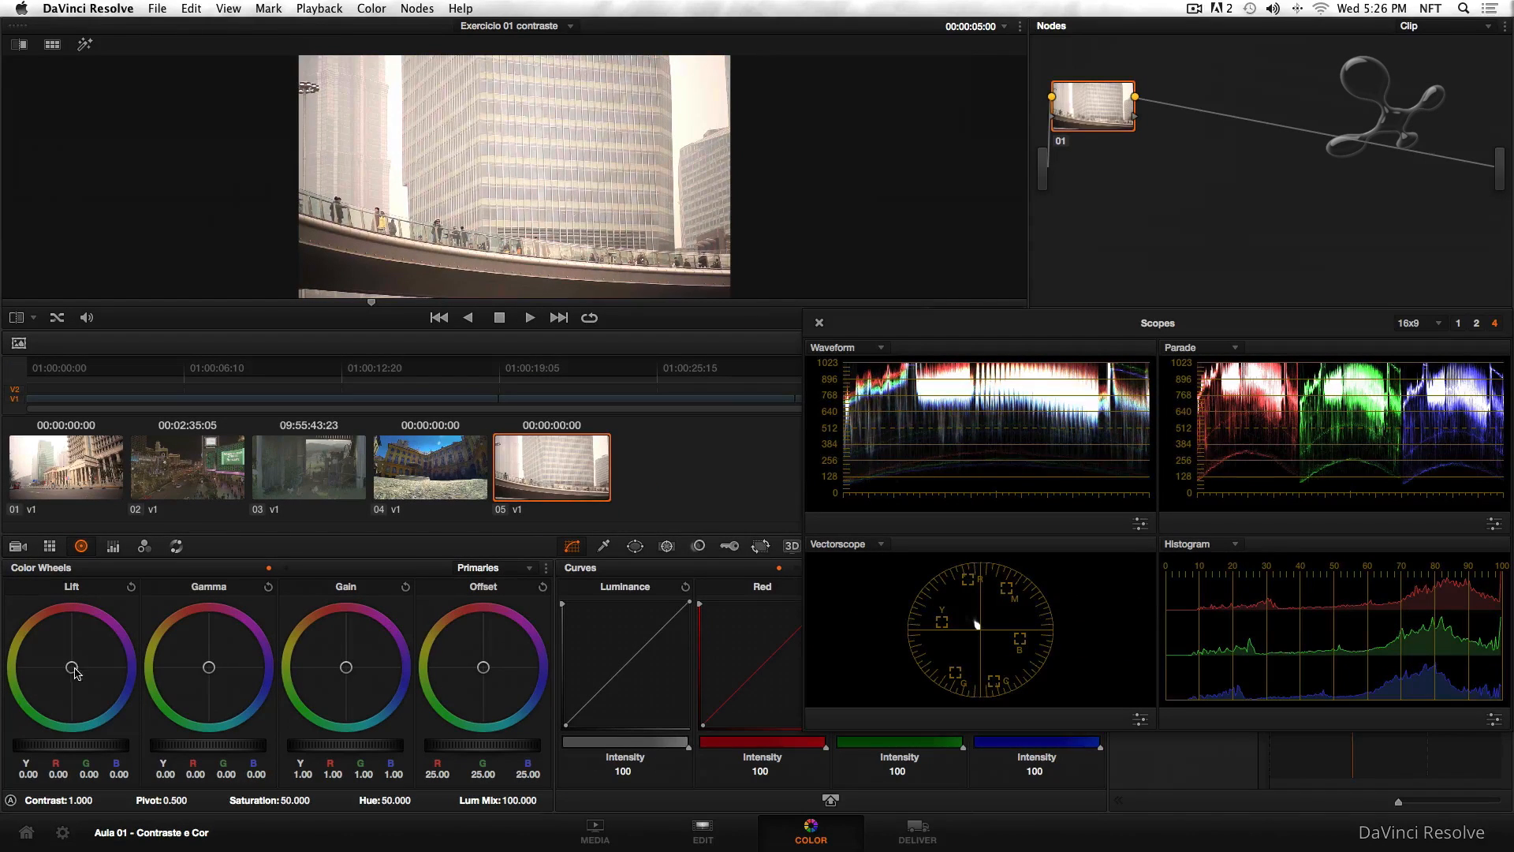
Try a Lift shadow tint and reset it, then shift Gamma to R -0.10, G 0.03, B -0.02
left_click_drag(164, 544, 393, 420)
left_click_drag(180, 615, 314, 493)
mouse_move(94, 651)
left_mouse_down()
mouse_move(0, 639)
mouse_move(2, 591)
mouse_move(88, 716)
mouse_move(90, 661)
mouse_move(82, 675)
left_mouse_up()
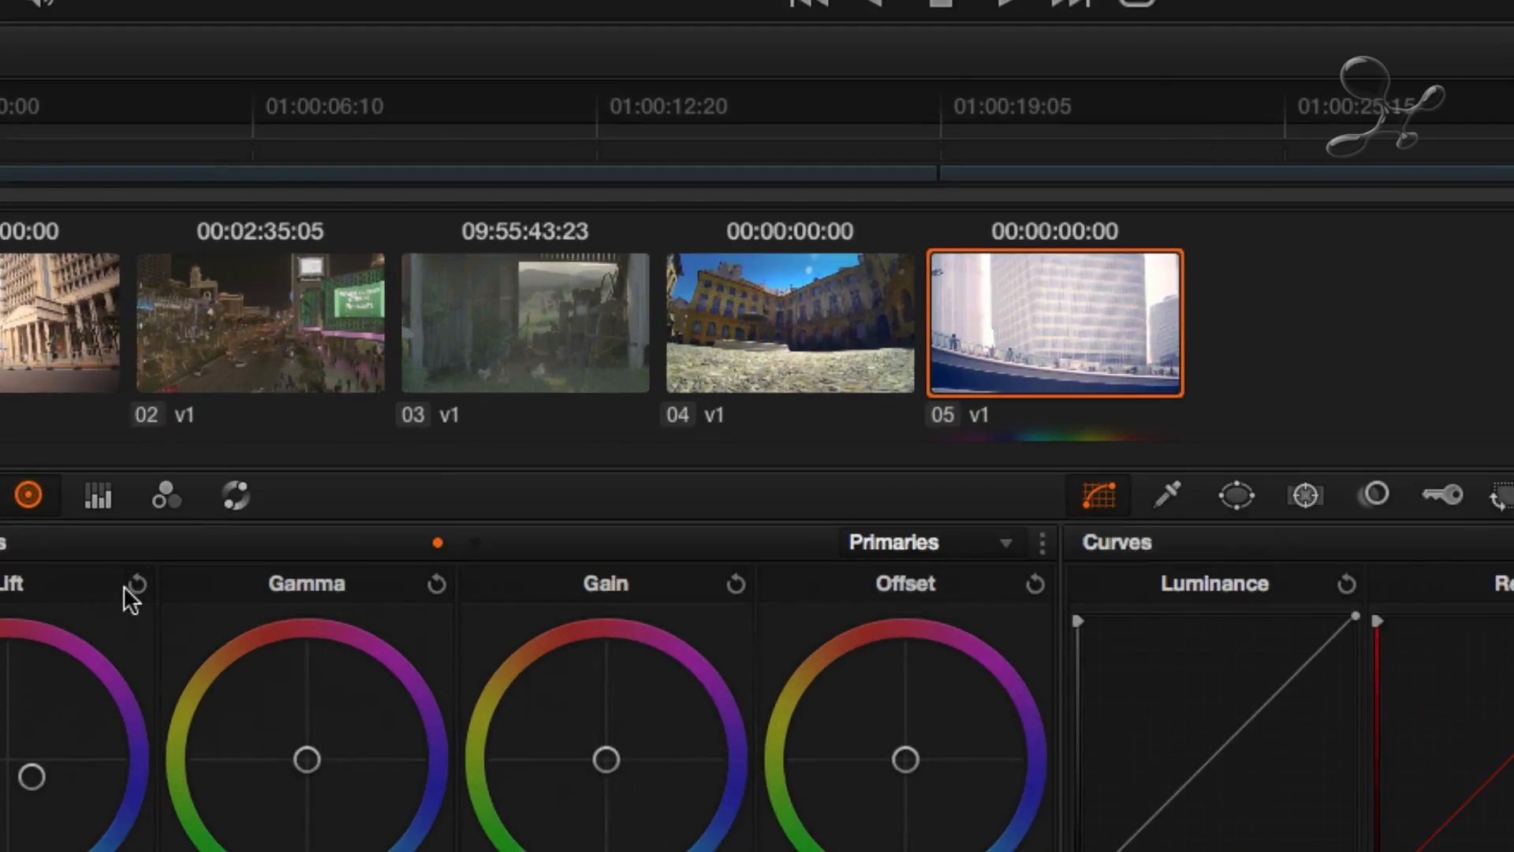
left_click(131, 587)
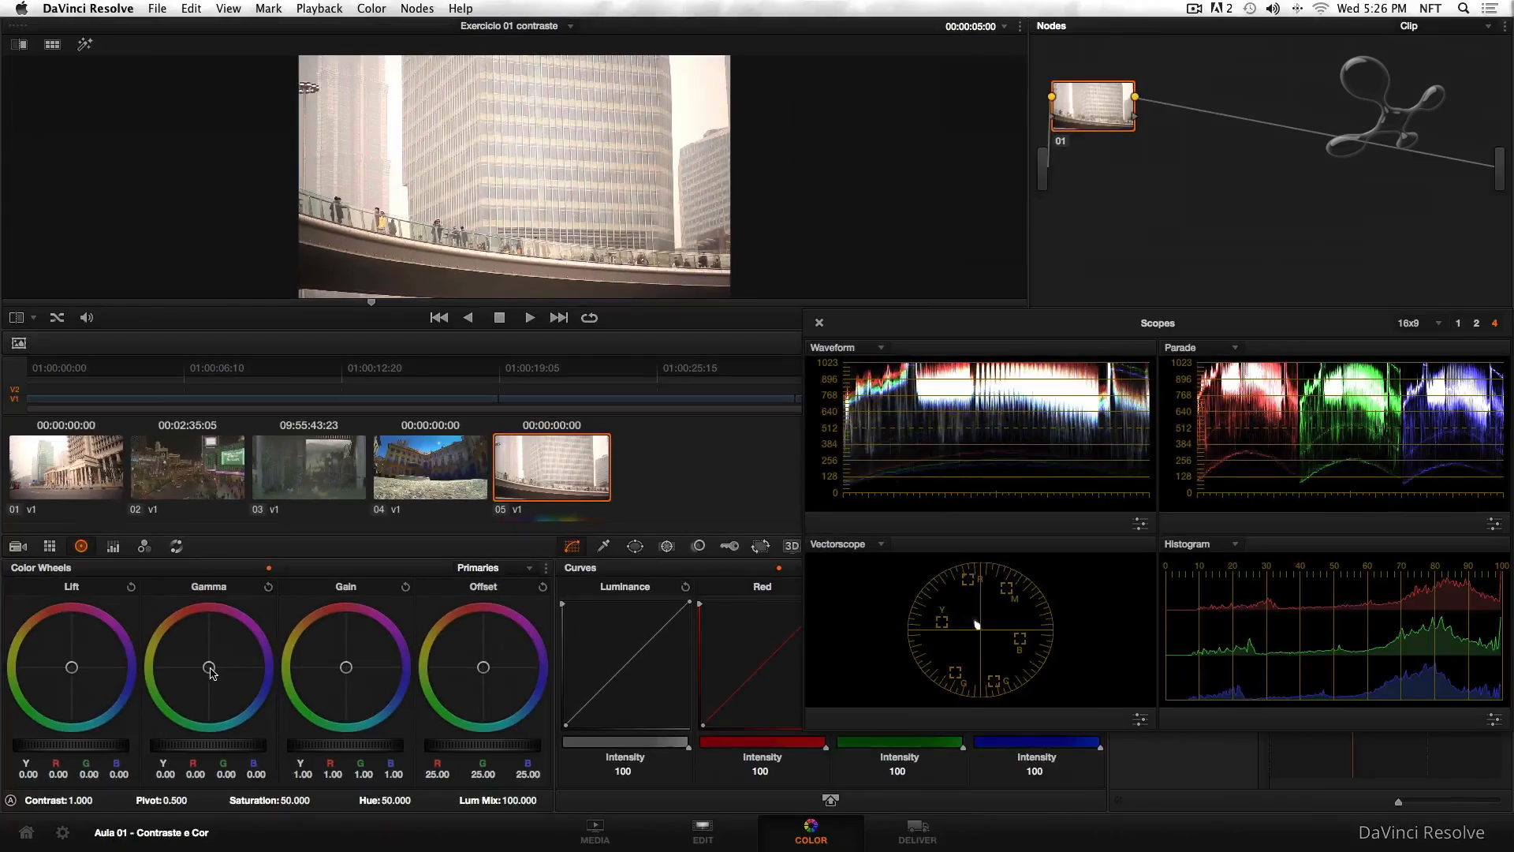
left_click_drag(215, 616, 357, 657)
left_click_drag(223, 665, 332, 584)
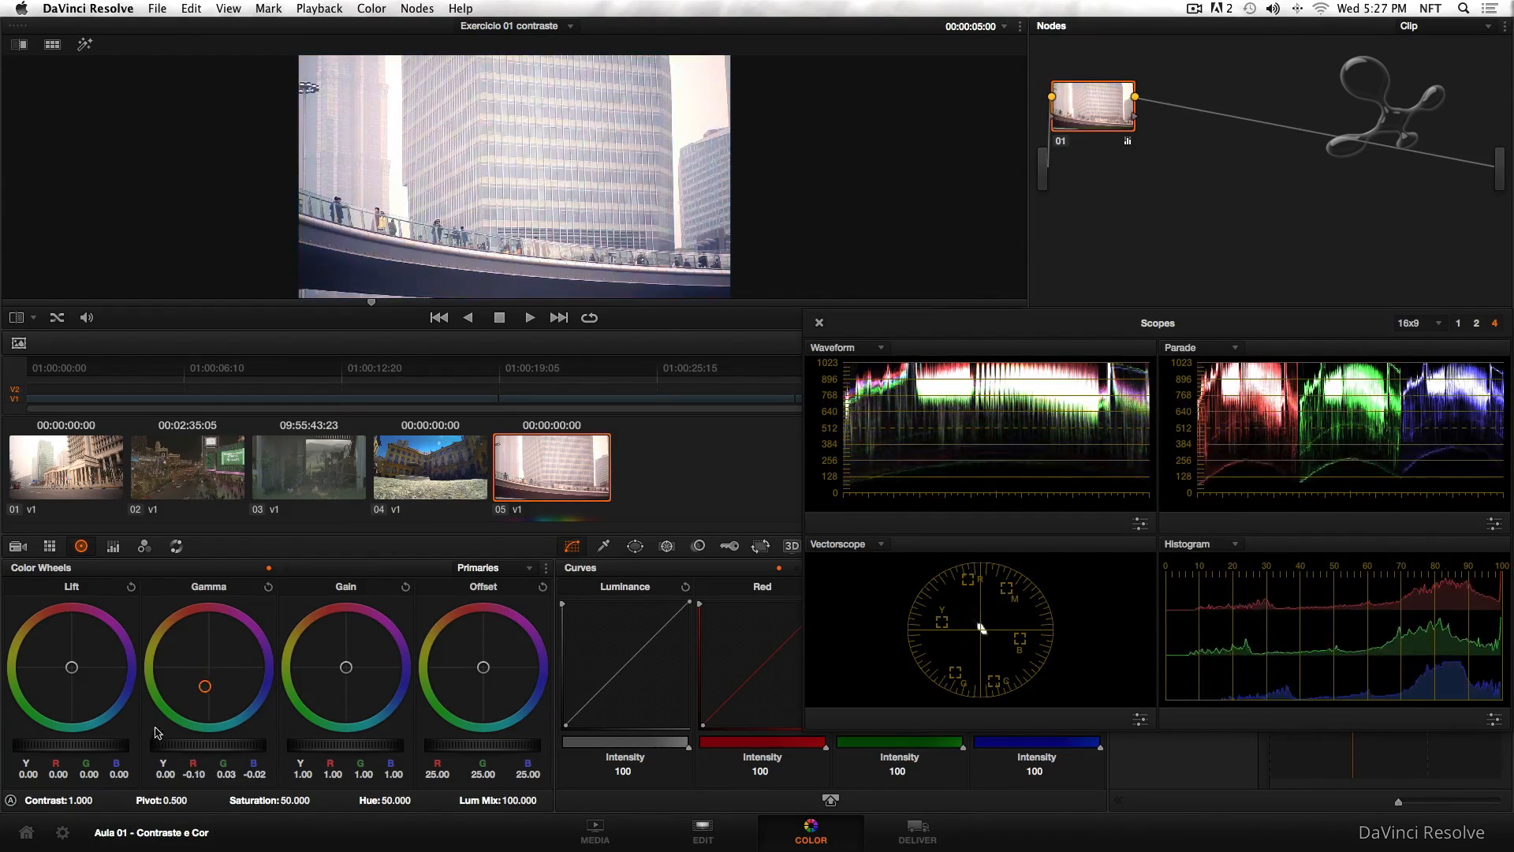
Reset Gamma, then try warm, lavender and orange Gain tints before resetting Gain to neutral
left_click(268, 587)
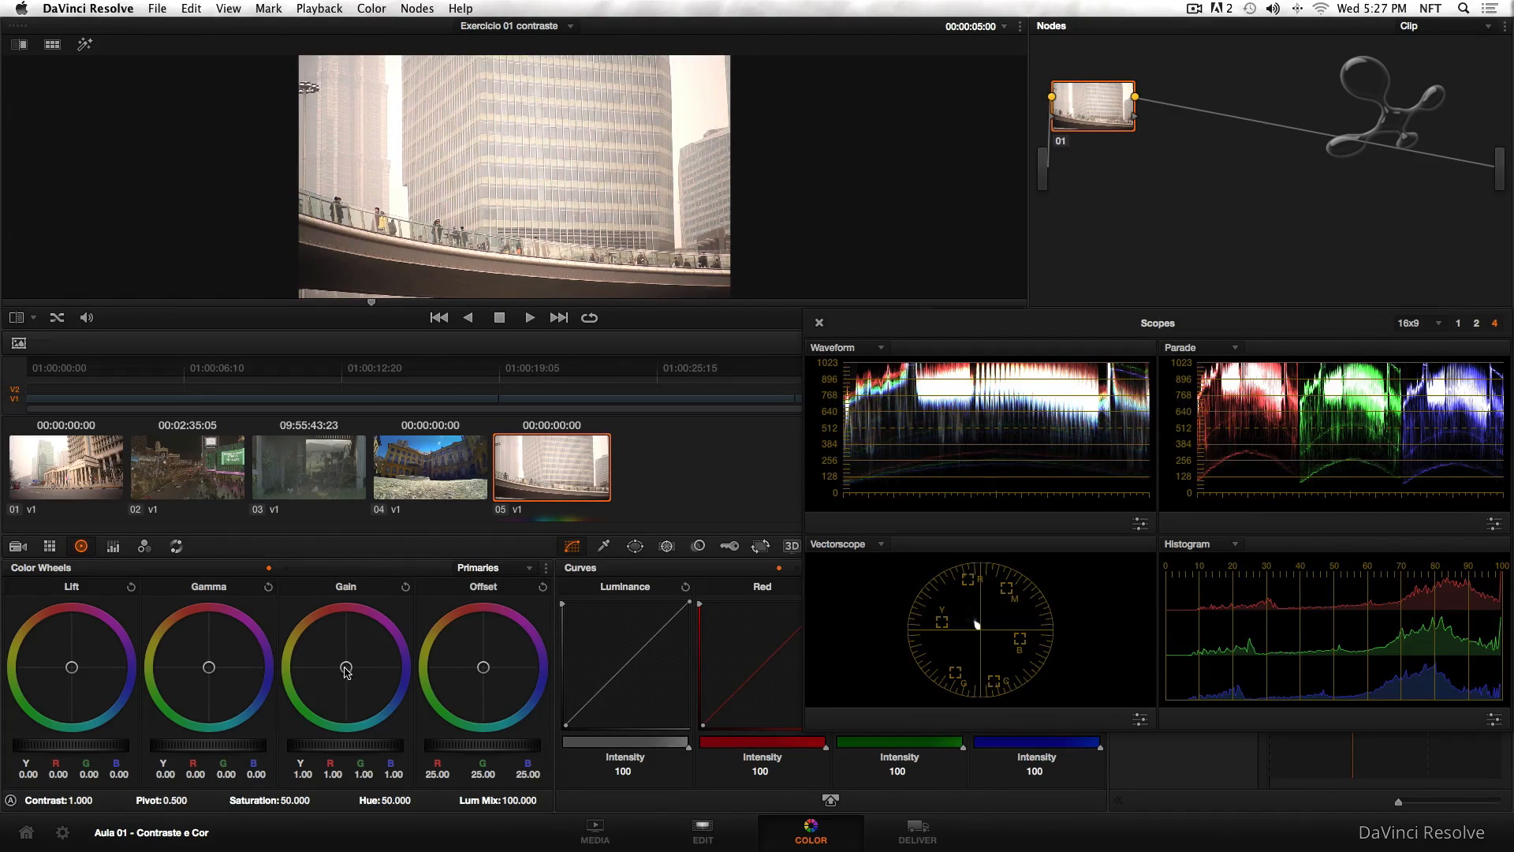
left_click_drag(345, 676, 446, 561)
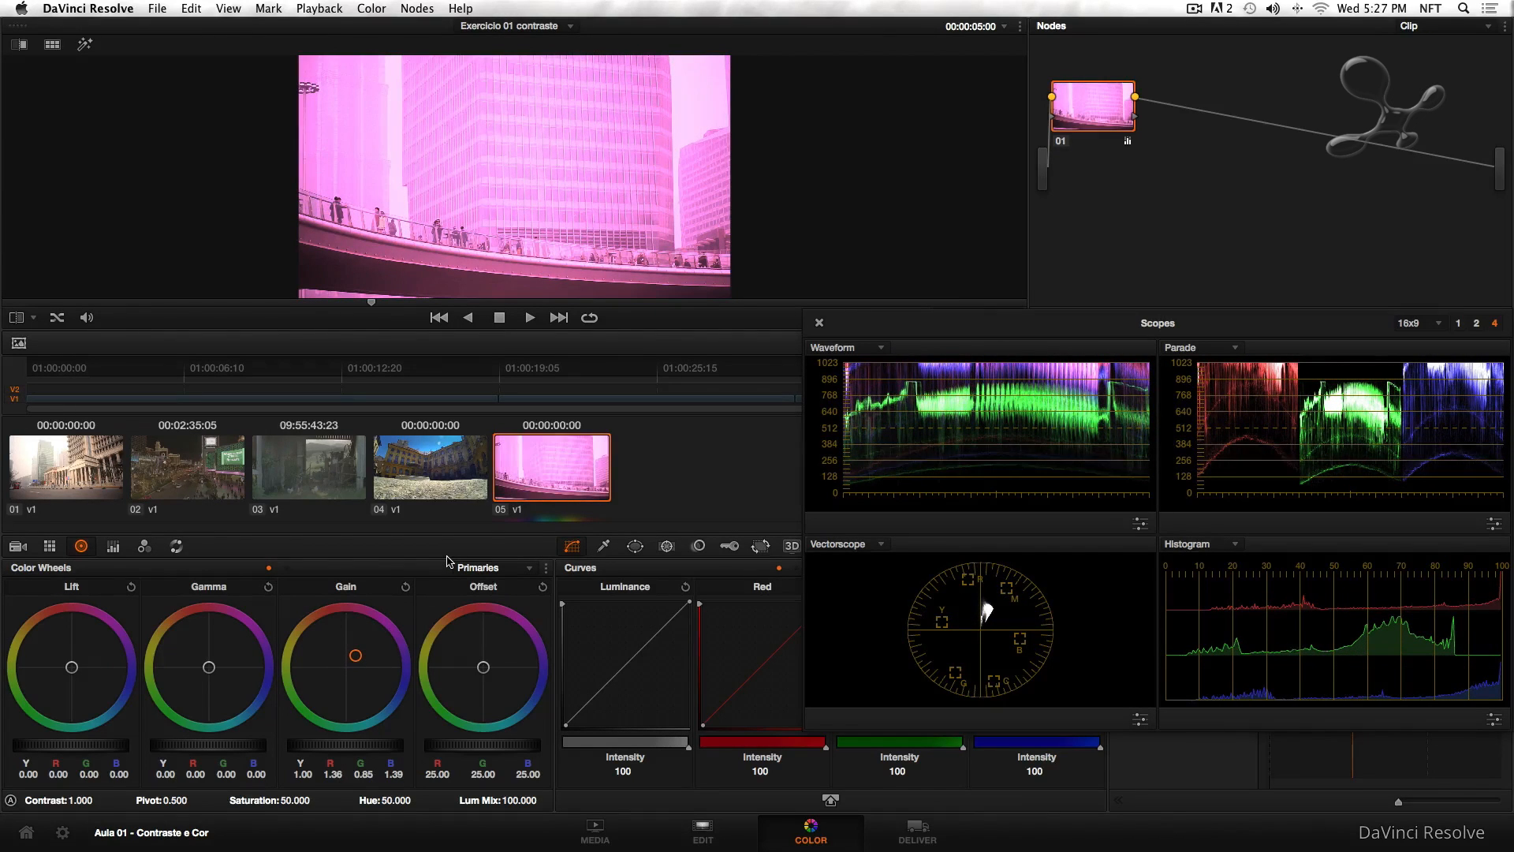
left_click_drag(352, 658, 355, 731)
left_click_drag(373, 828, 447, 583)
left_click(405, 586)
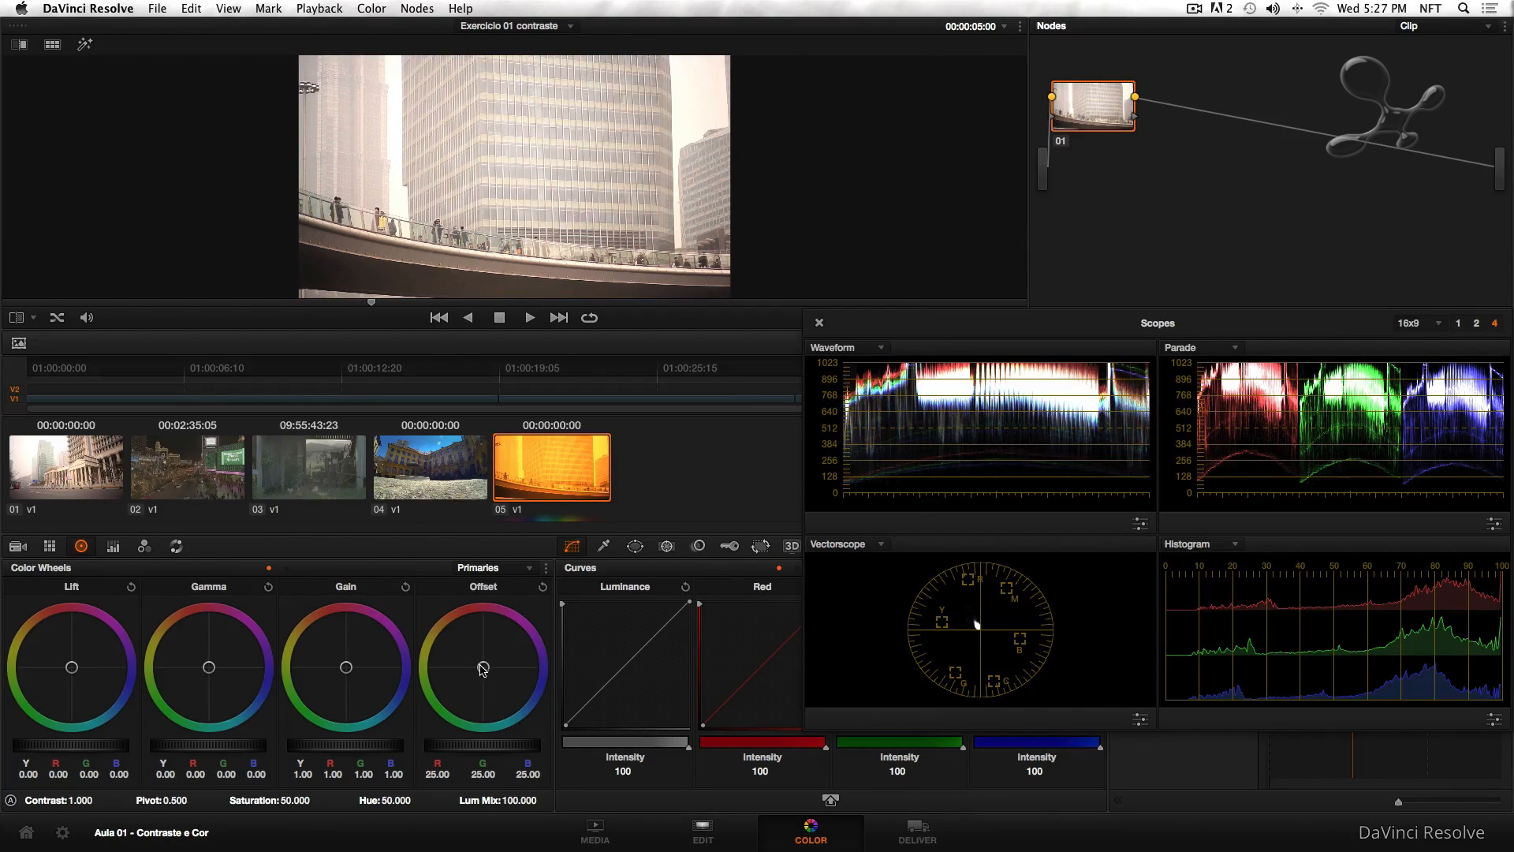
Shift Offset warmer and toward pink, then reset it to neutral 25.00
left_click_drag(487, 676, 476, 671)
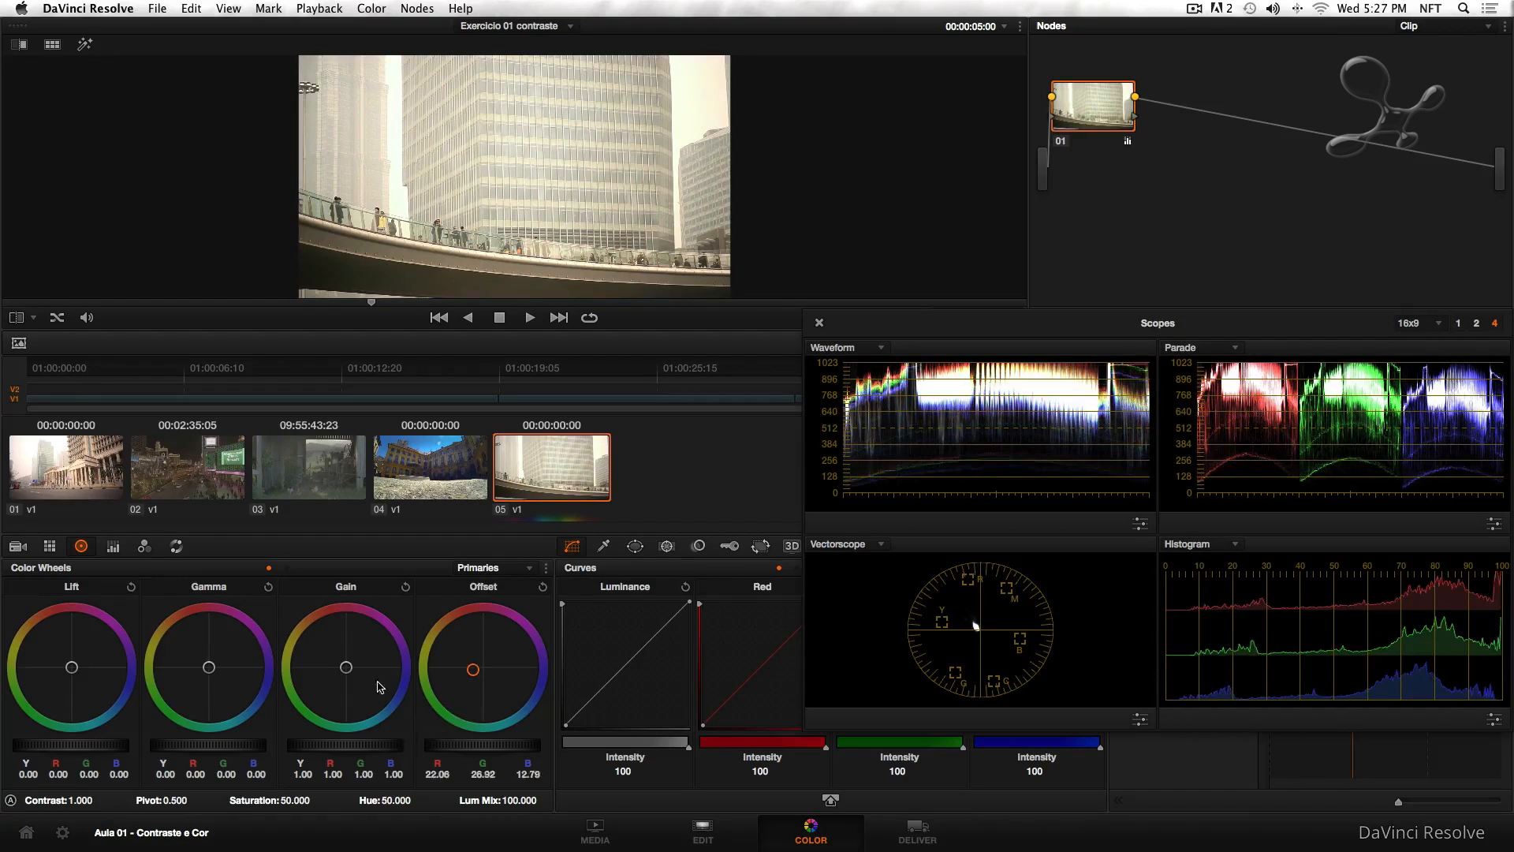
left_click_drag(410, 607, 550, 597)
left_click(543, 587)
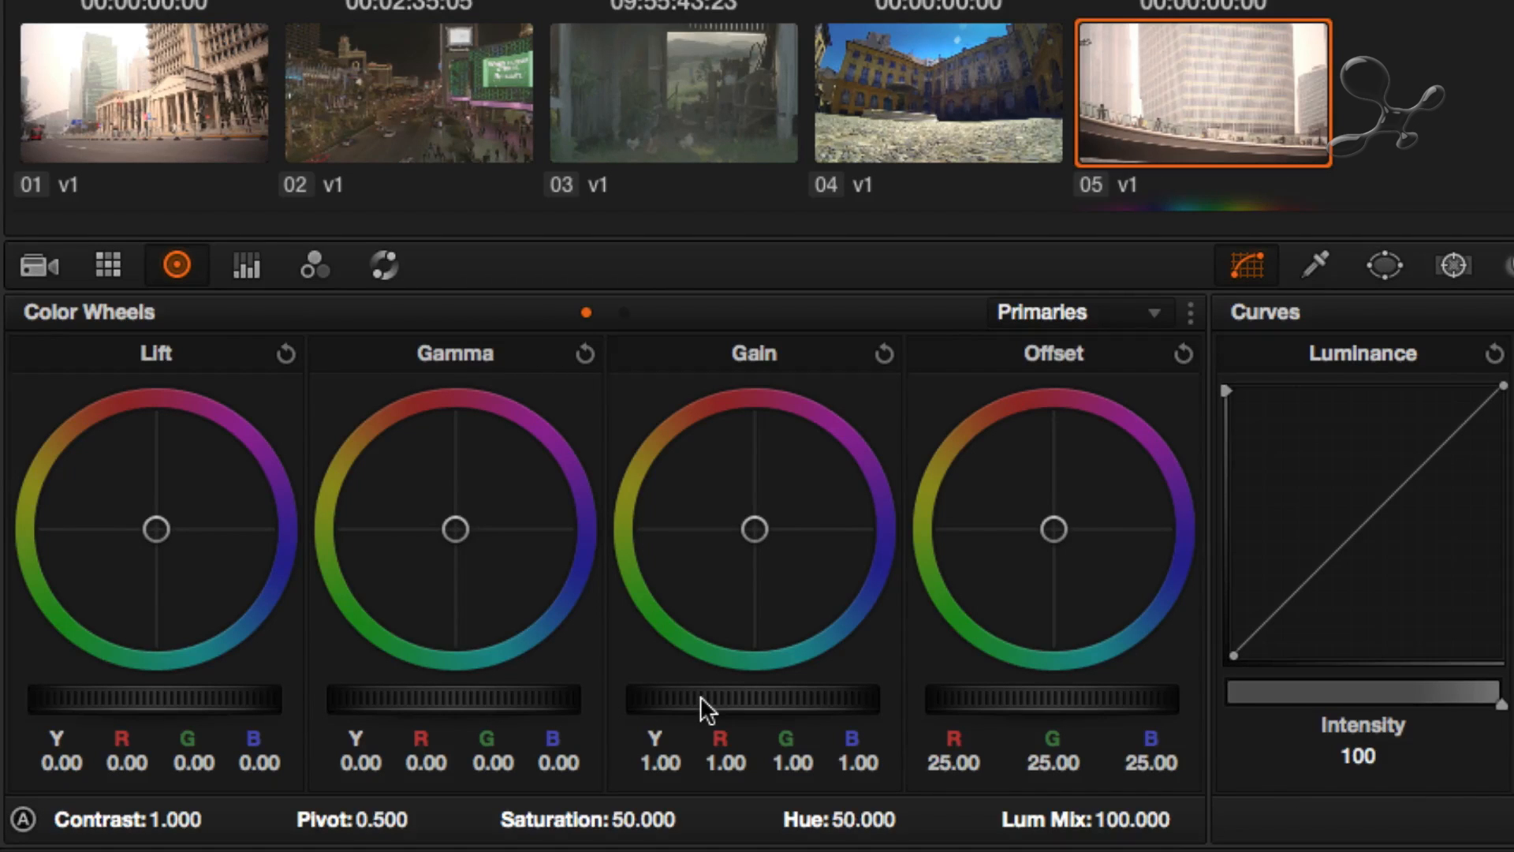
Set the master wheels to Gain 0.93, Gamma -0.10 and Lift -0.18 for more contrast
mouse_move(335, 748)
left_mouse_down()
mouse_move(694, 735)
mouse_move(140, 779)
mouse_move(339, 754)
left_mouse_up()
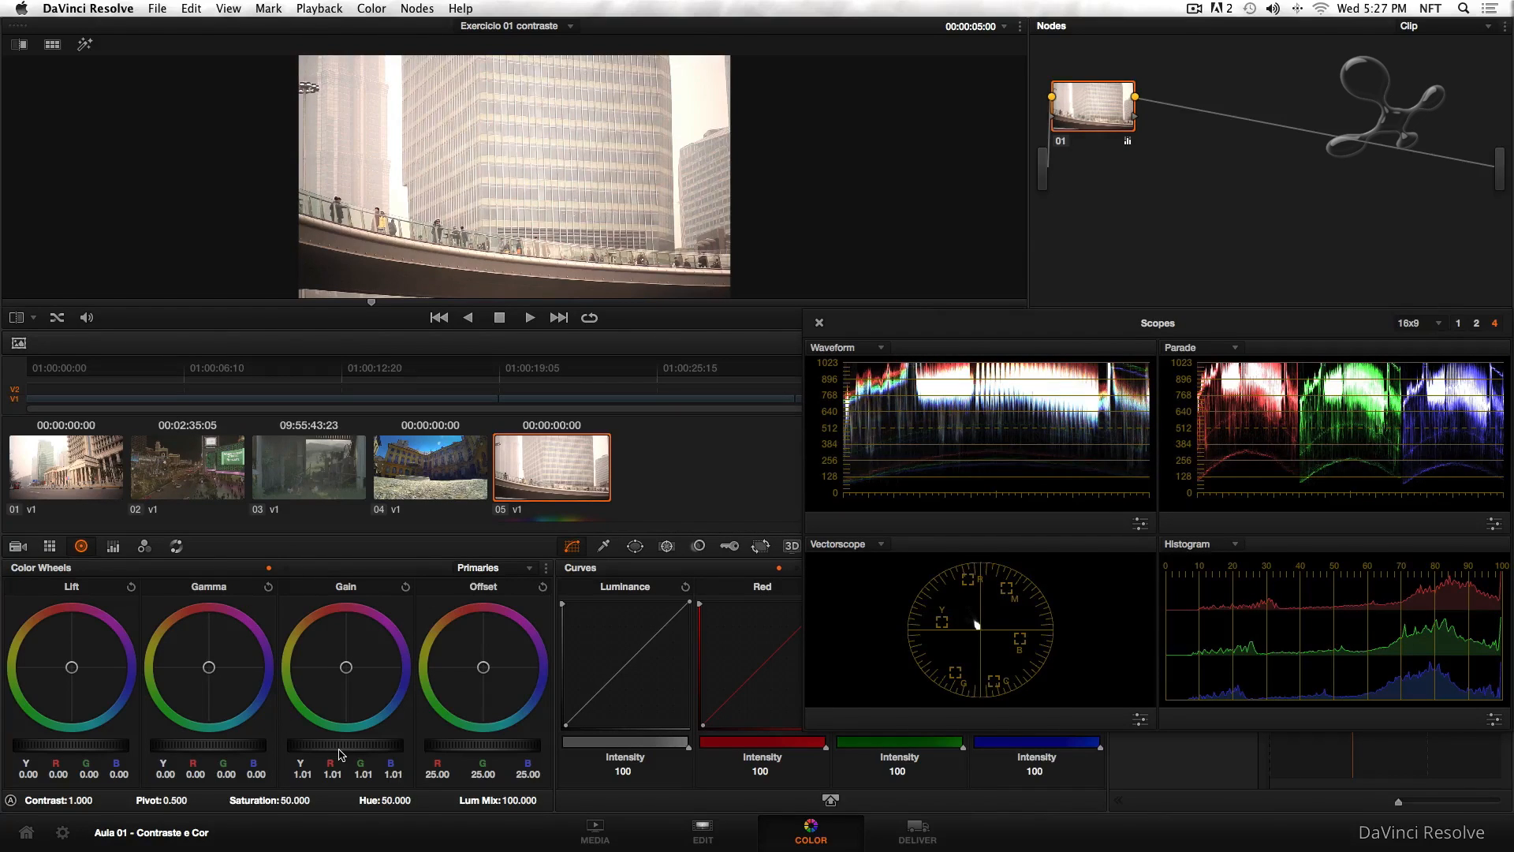
left_click_drag(340, 754, 330, 749)
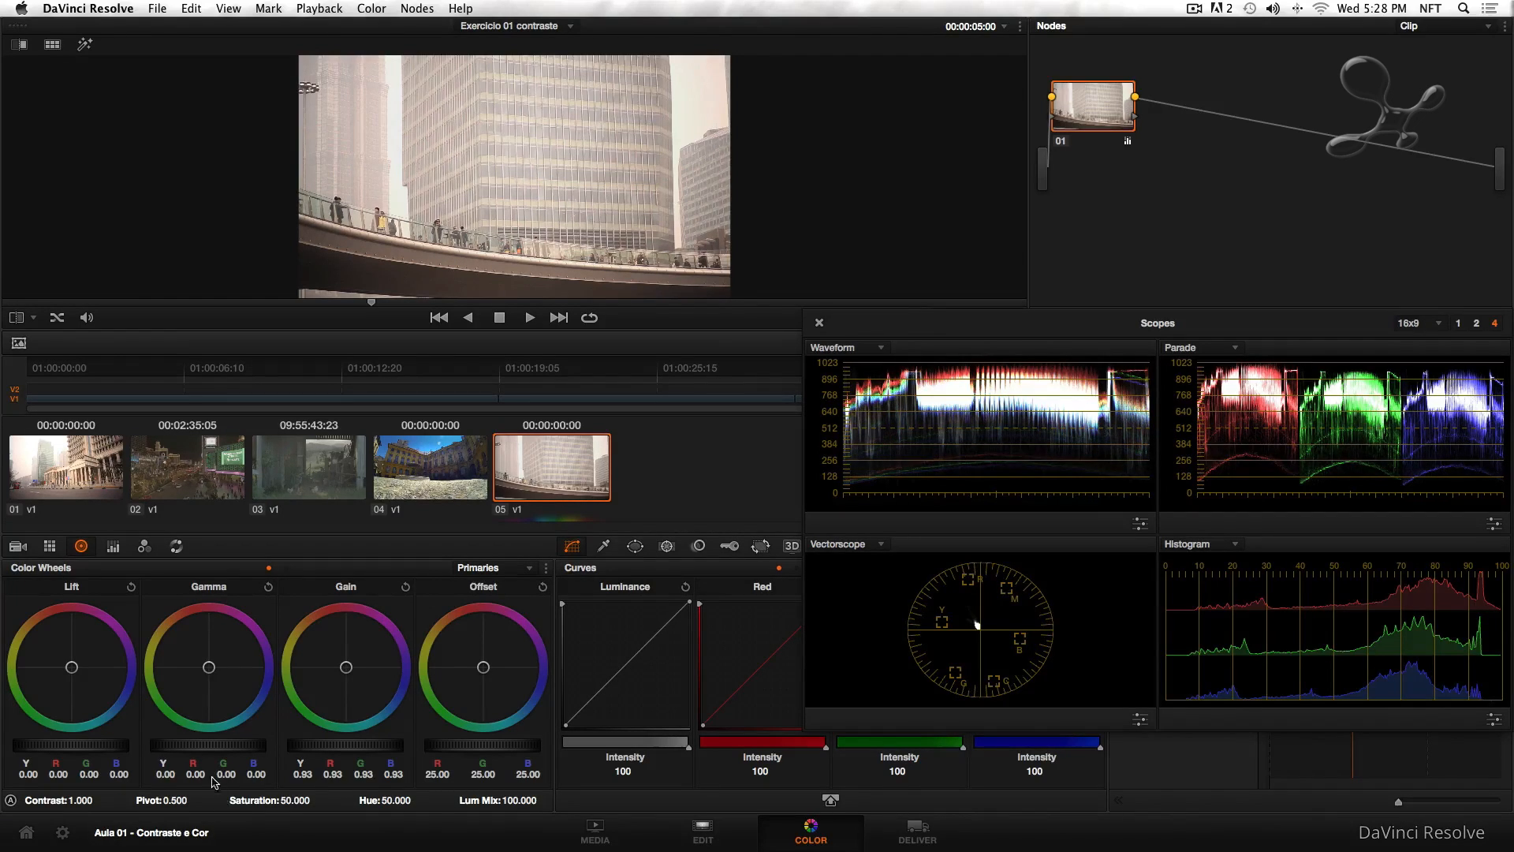
left_click_drag(211, 755, 210, 749)
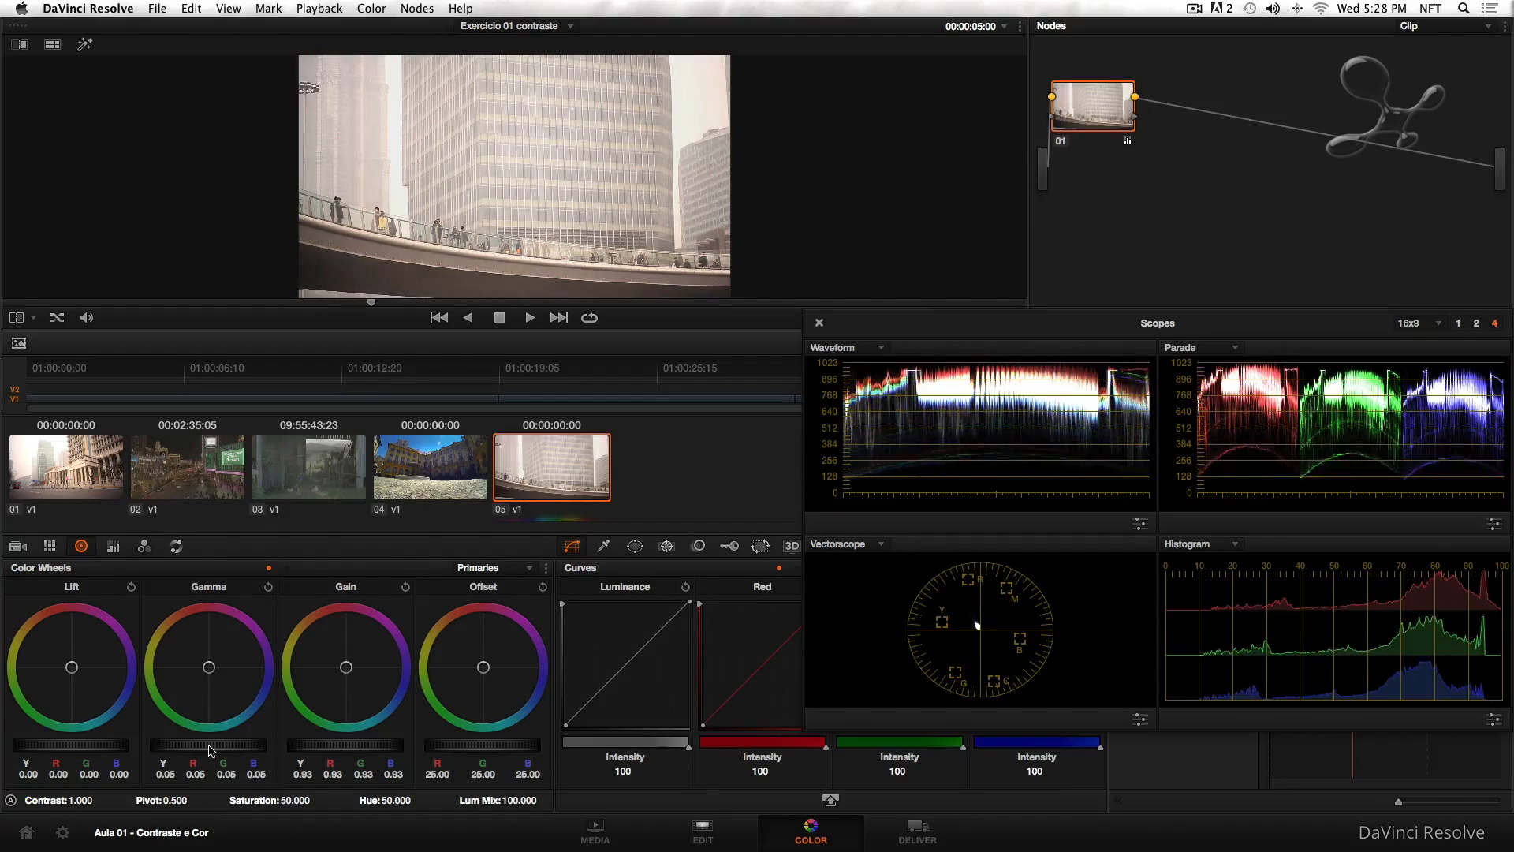
left_click_drag(210, 749, 210, 749)
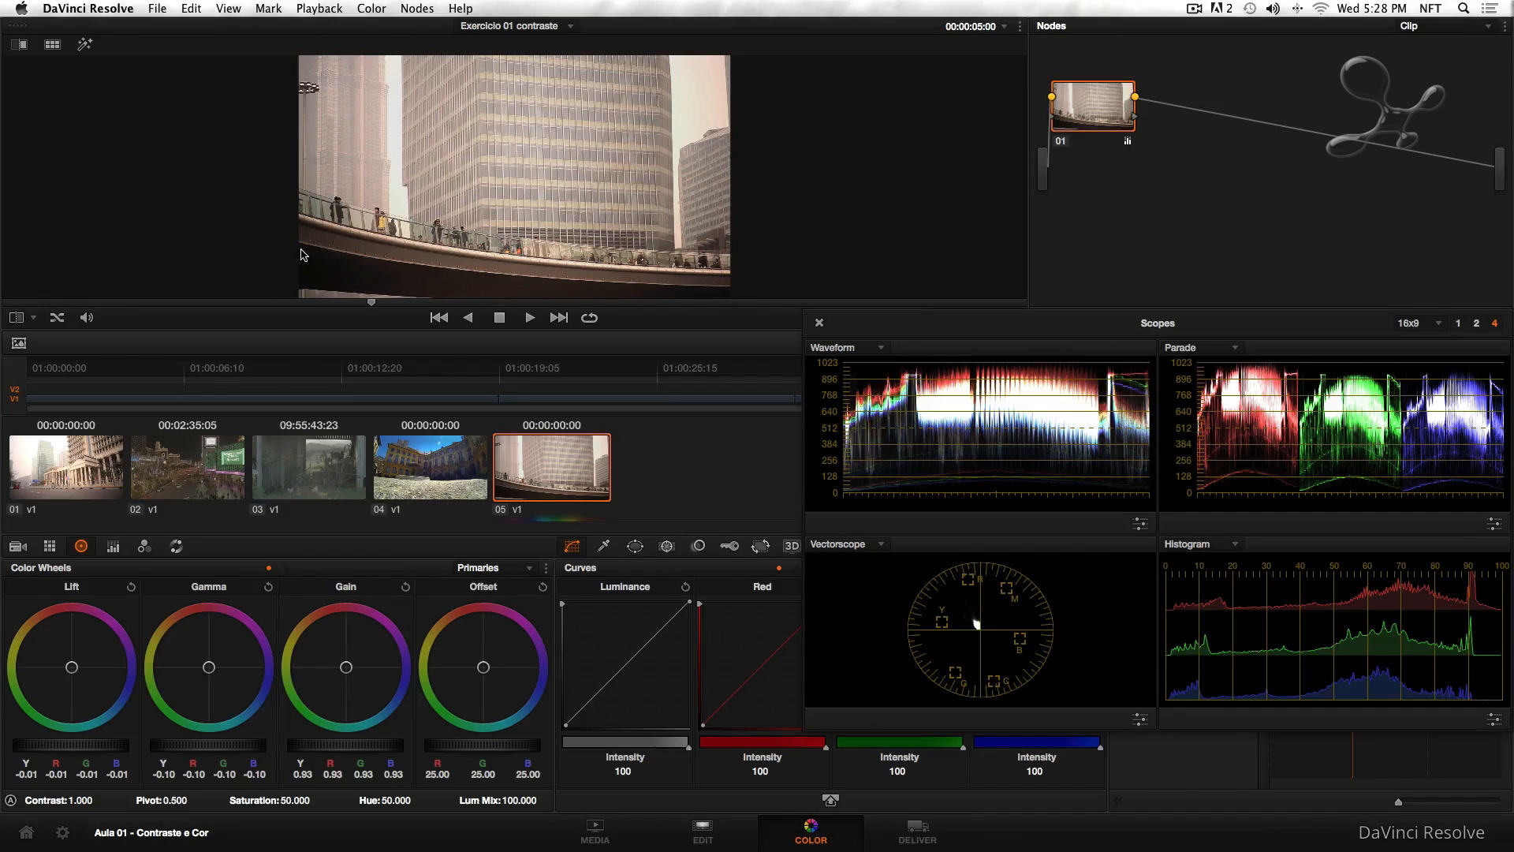
left_click_drag(61, 745, 56, 748)
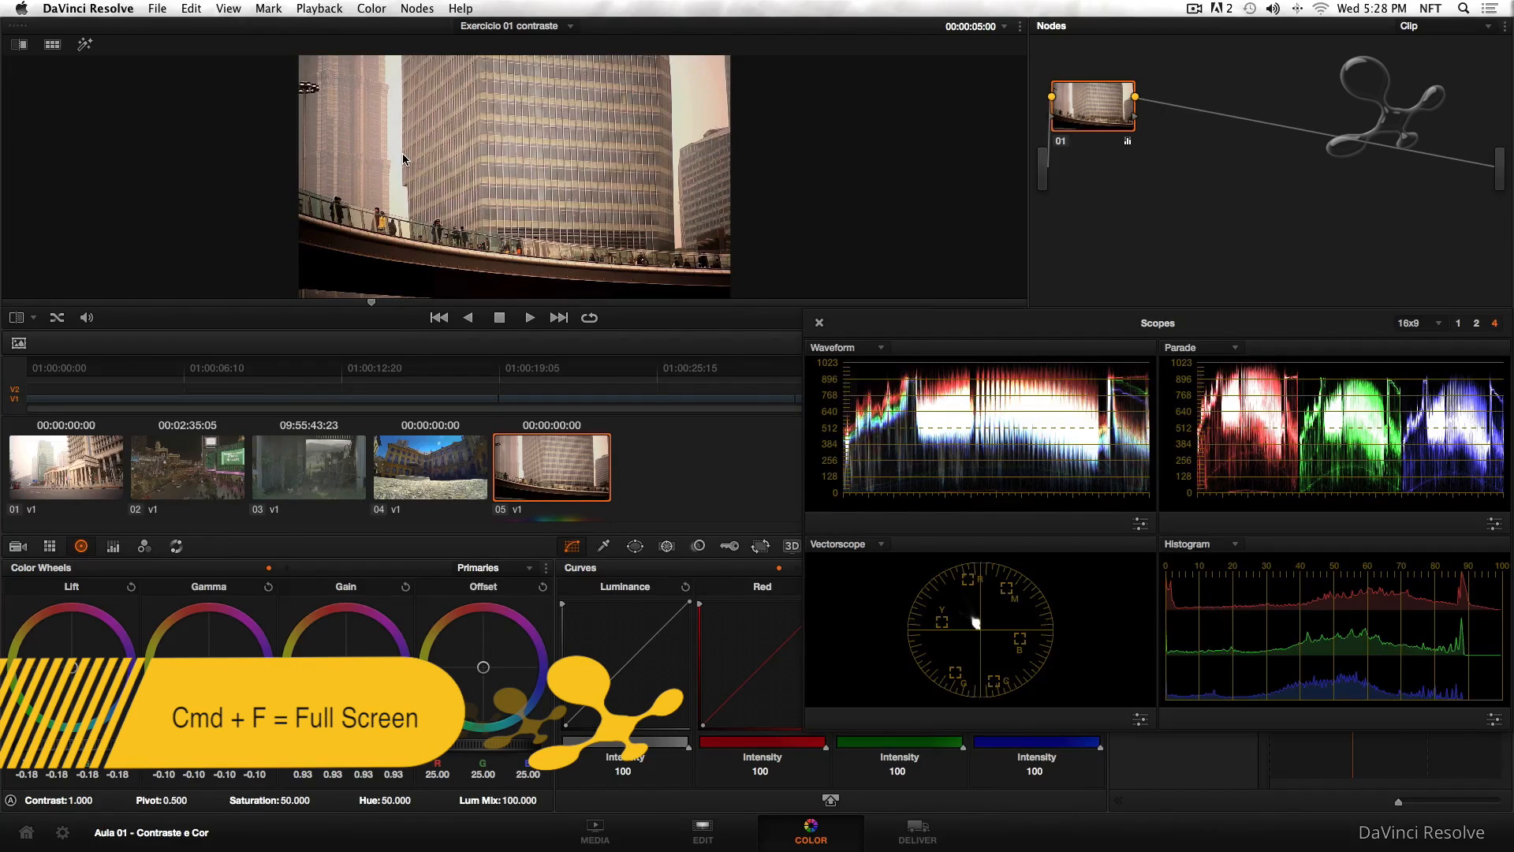
Show the viewer full screen with a smaller Scopes window placed at the lower left
key("super+f")
left_click_drag(909, 322, 115, 418)
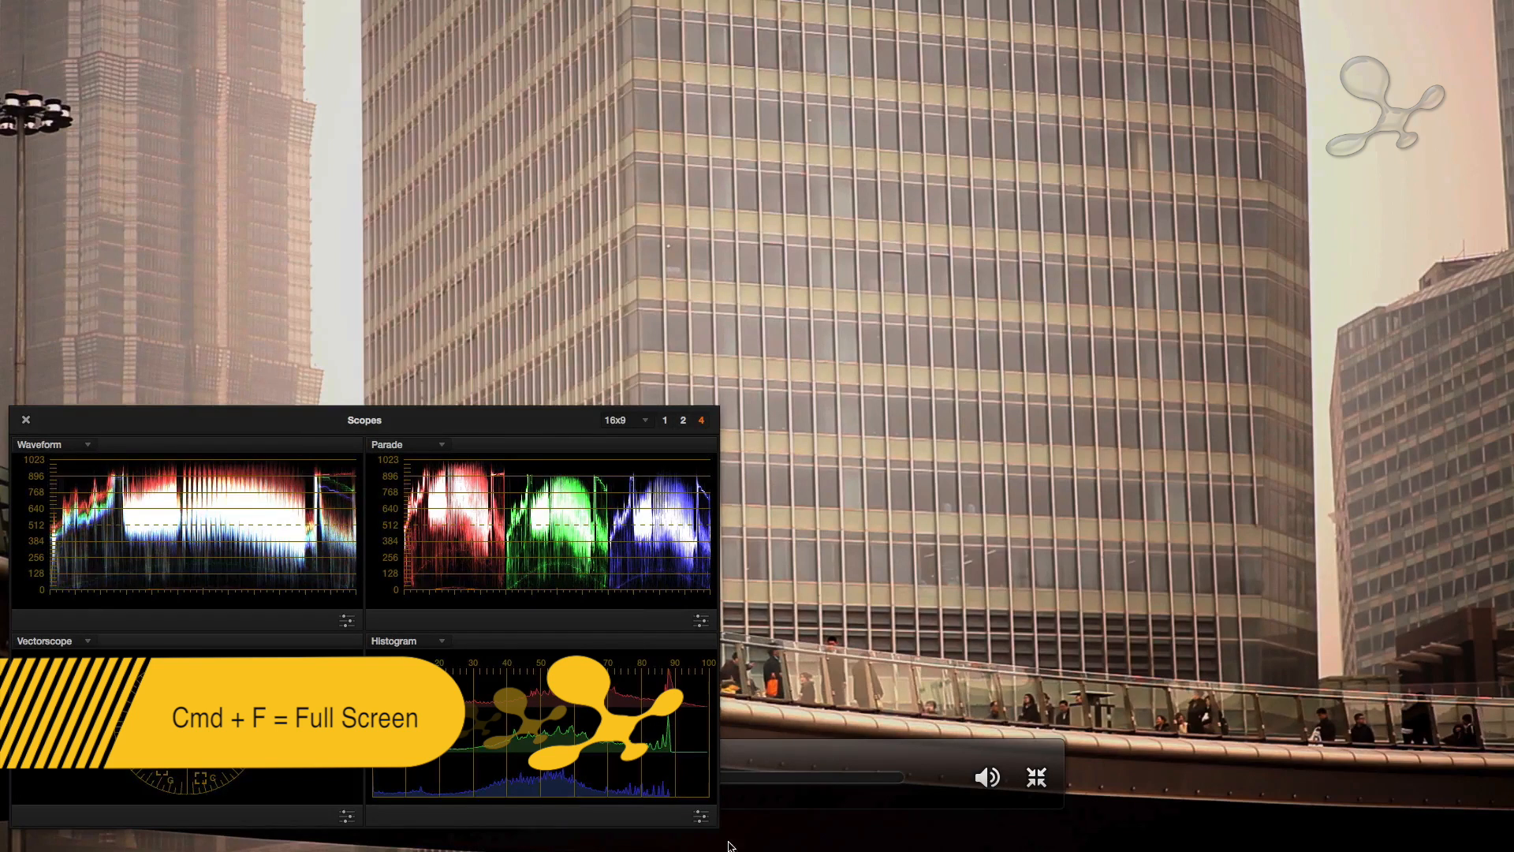
left_click_drag(714, 827, 683, 815)
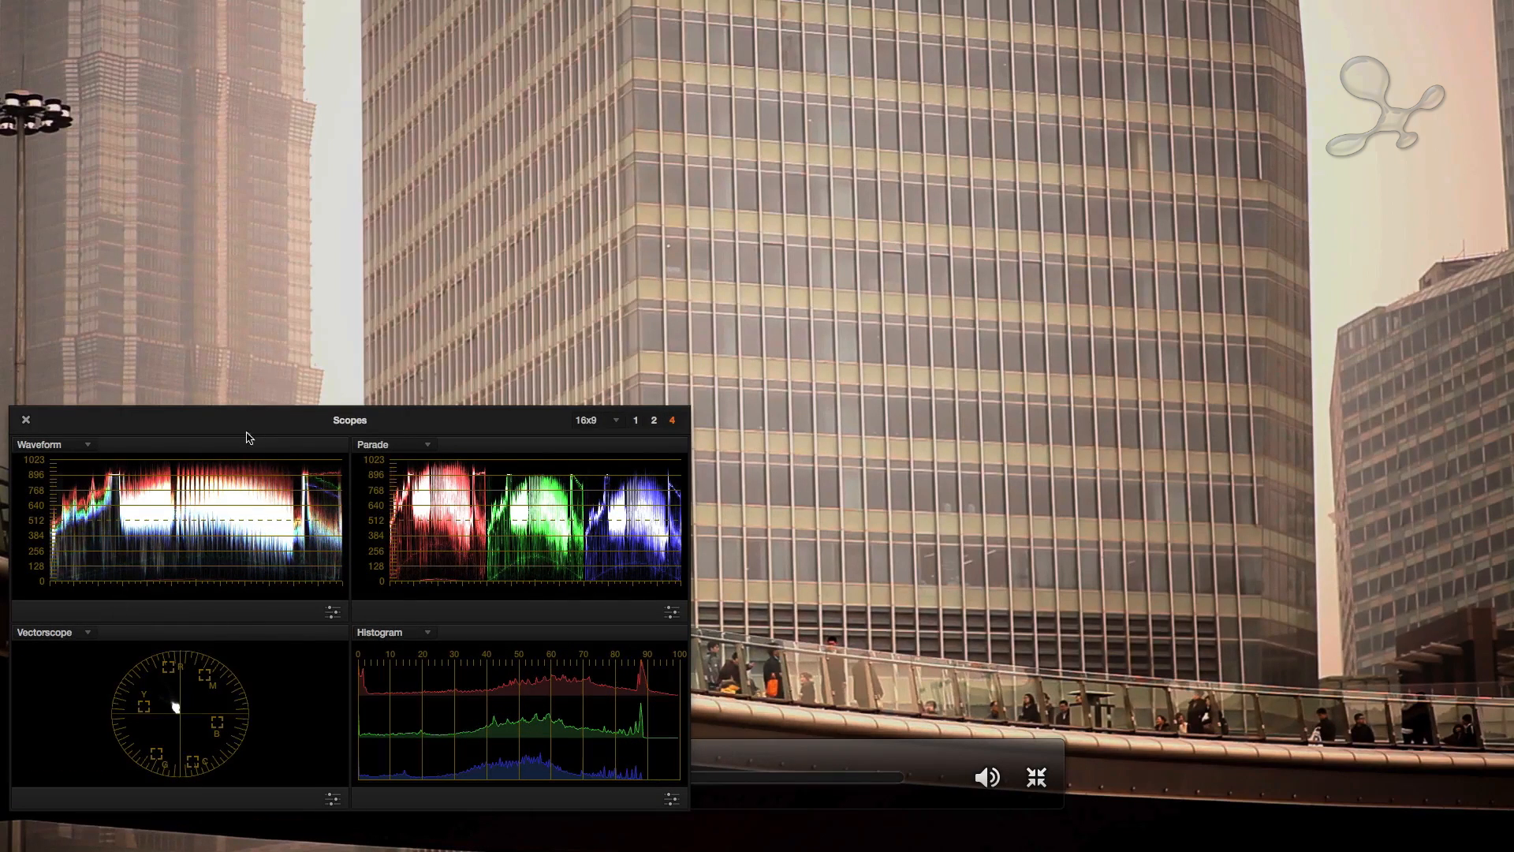
left_click_drag(242, 431, 243, 431)
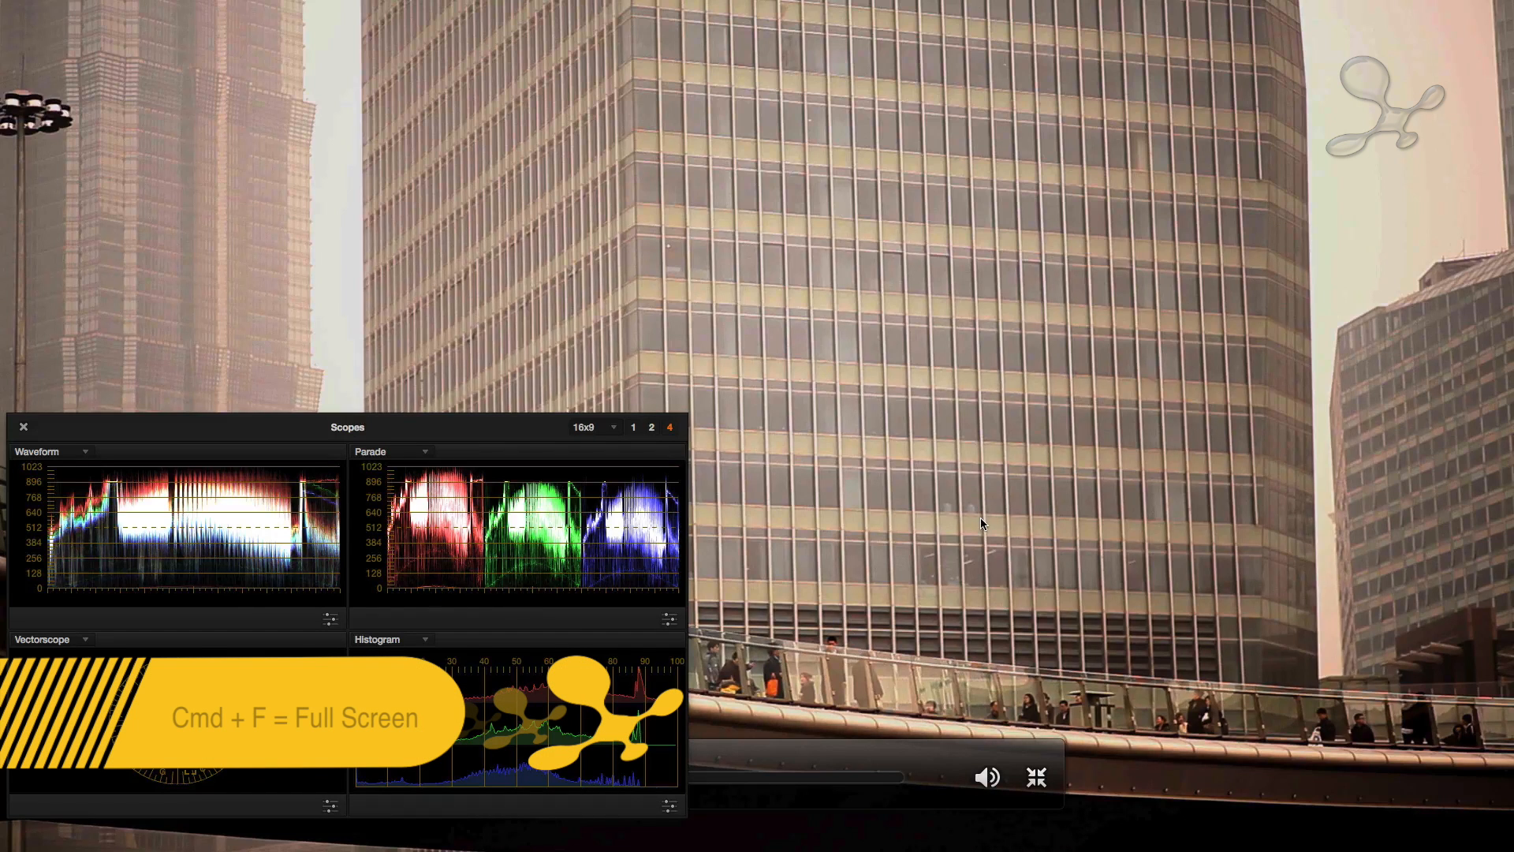
Exit full screen, move the Scopes window to the right, and restore the normal viewer size
key("super+f")
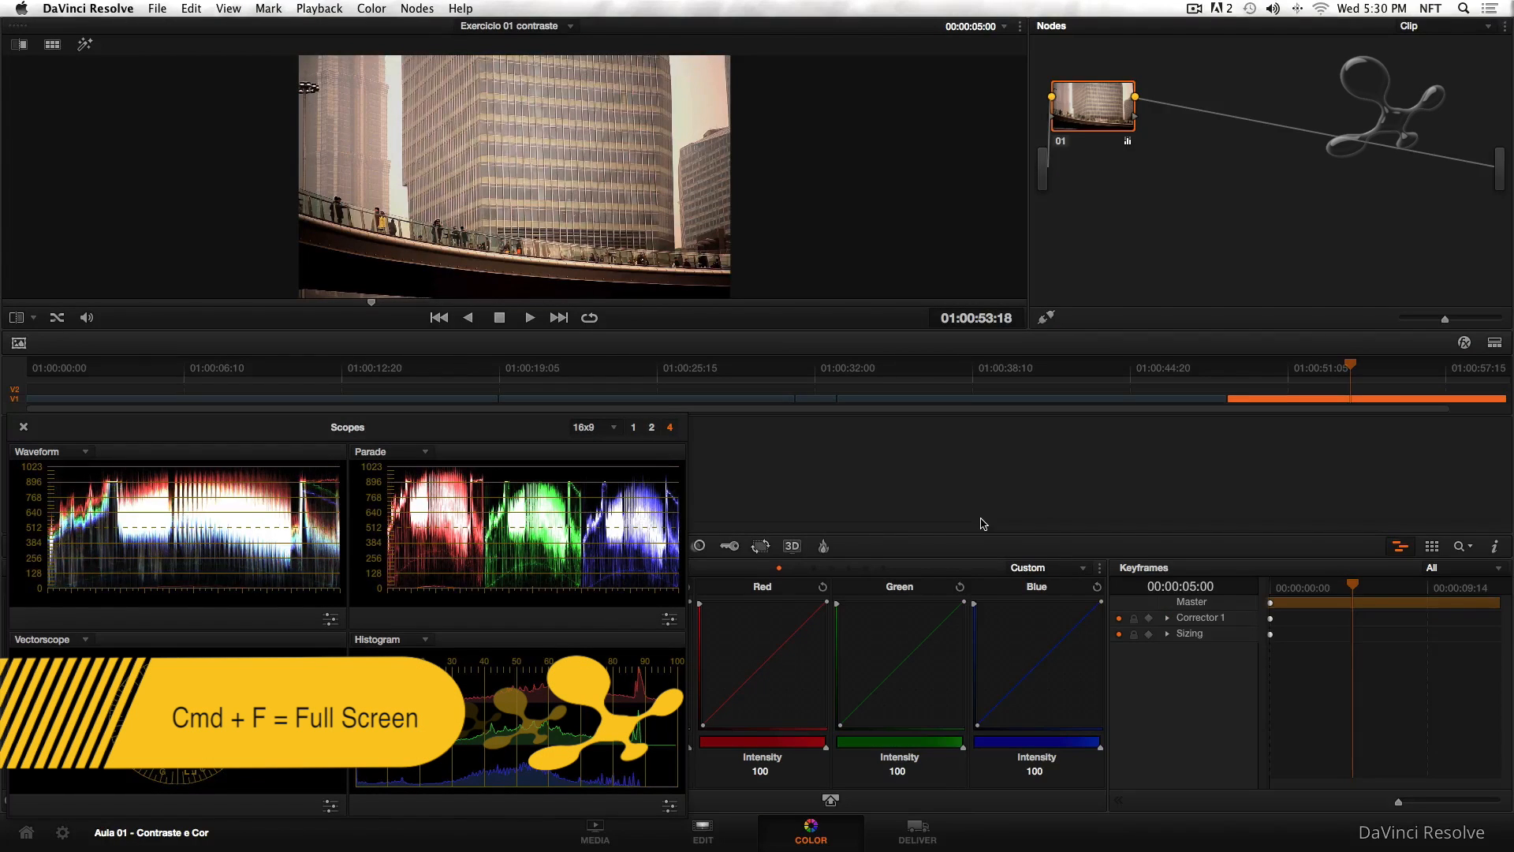
key("super+f")
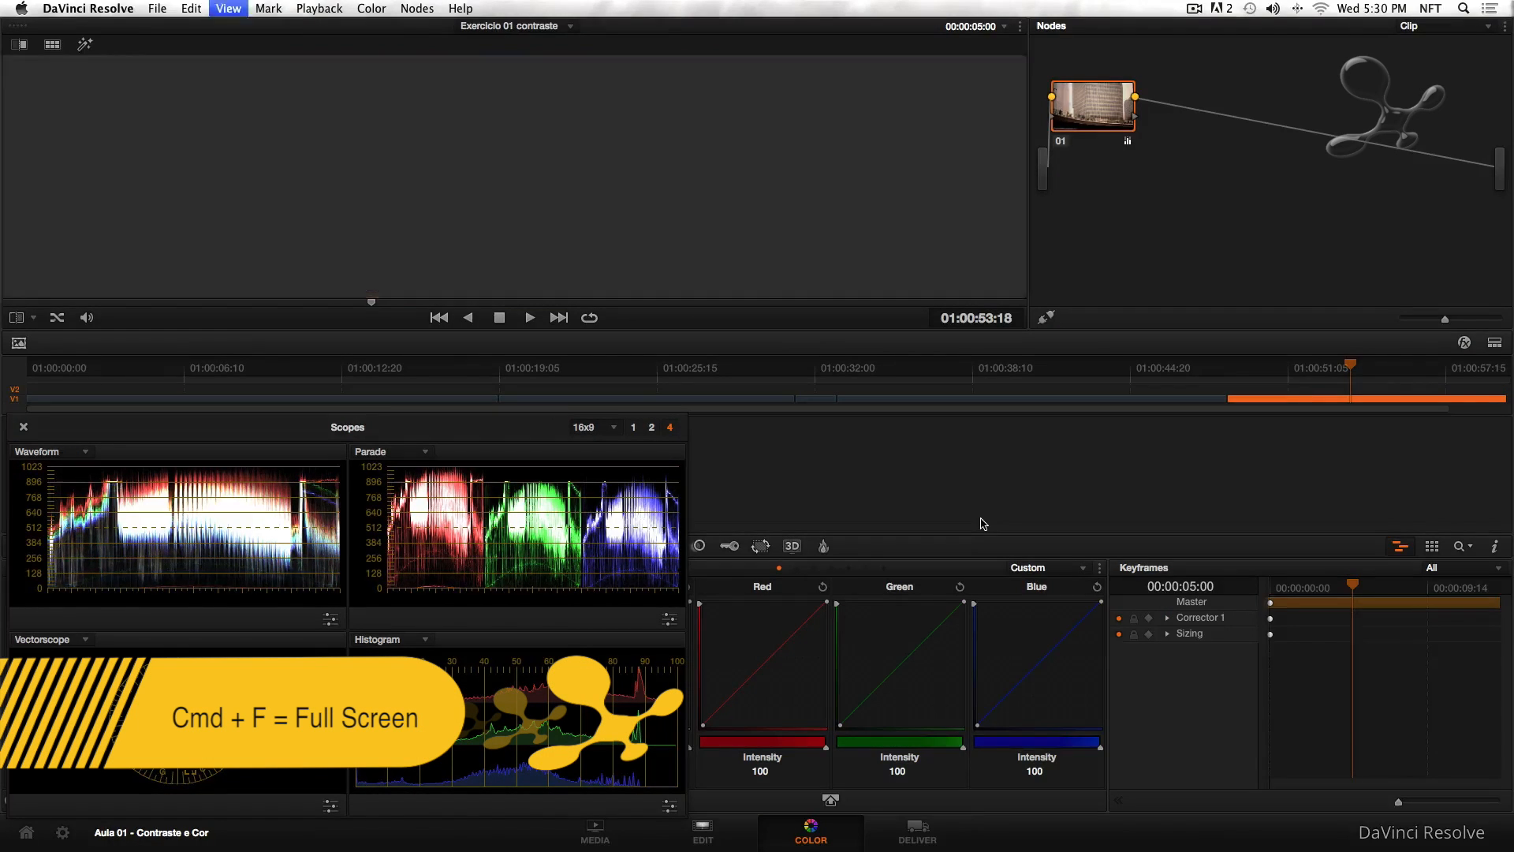
key("super+f")
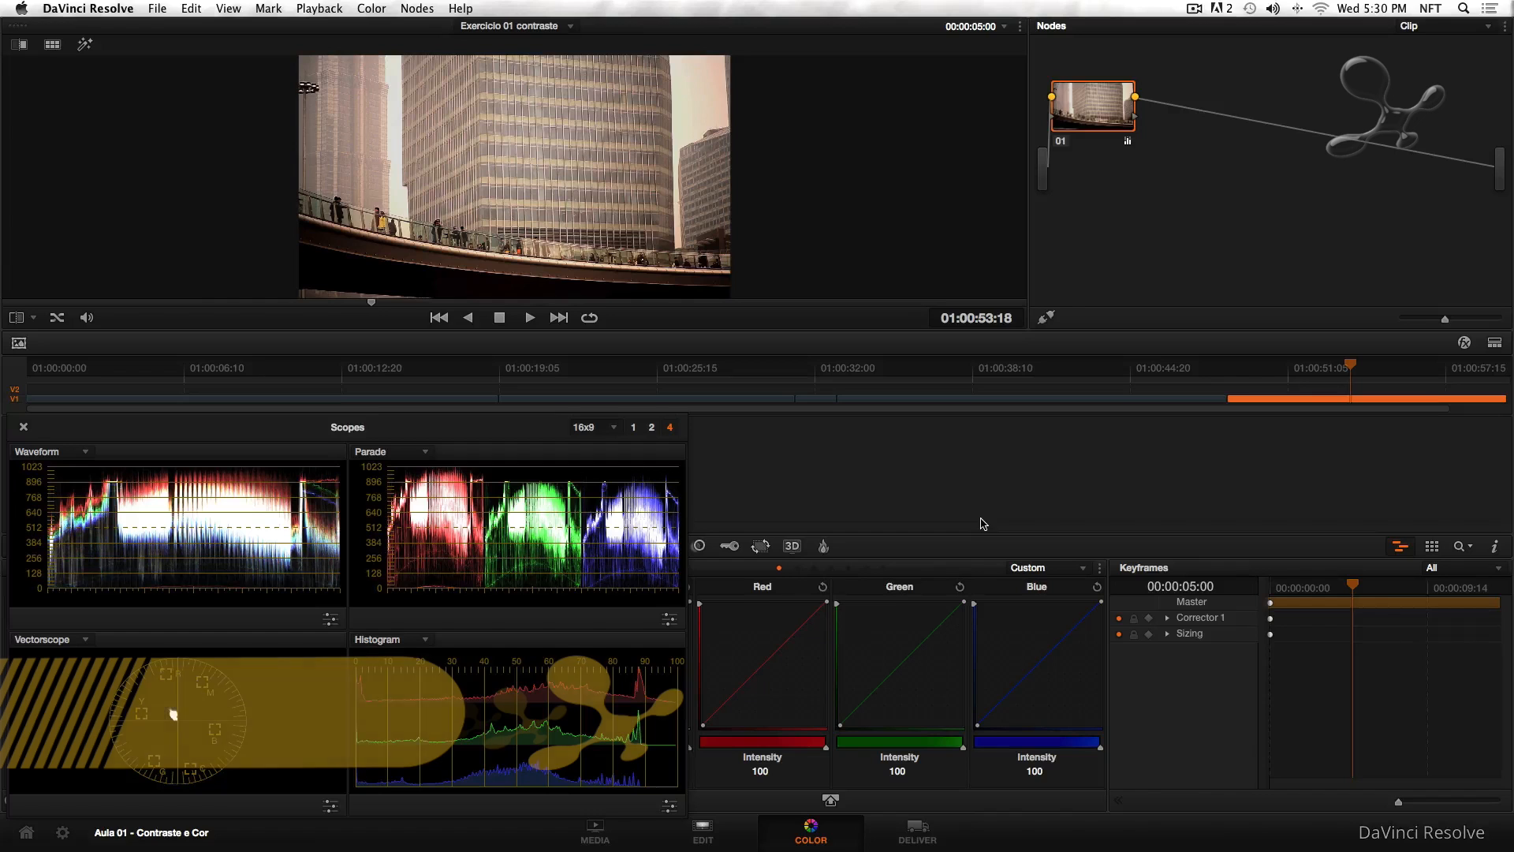
key("alt+f")
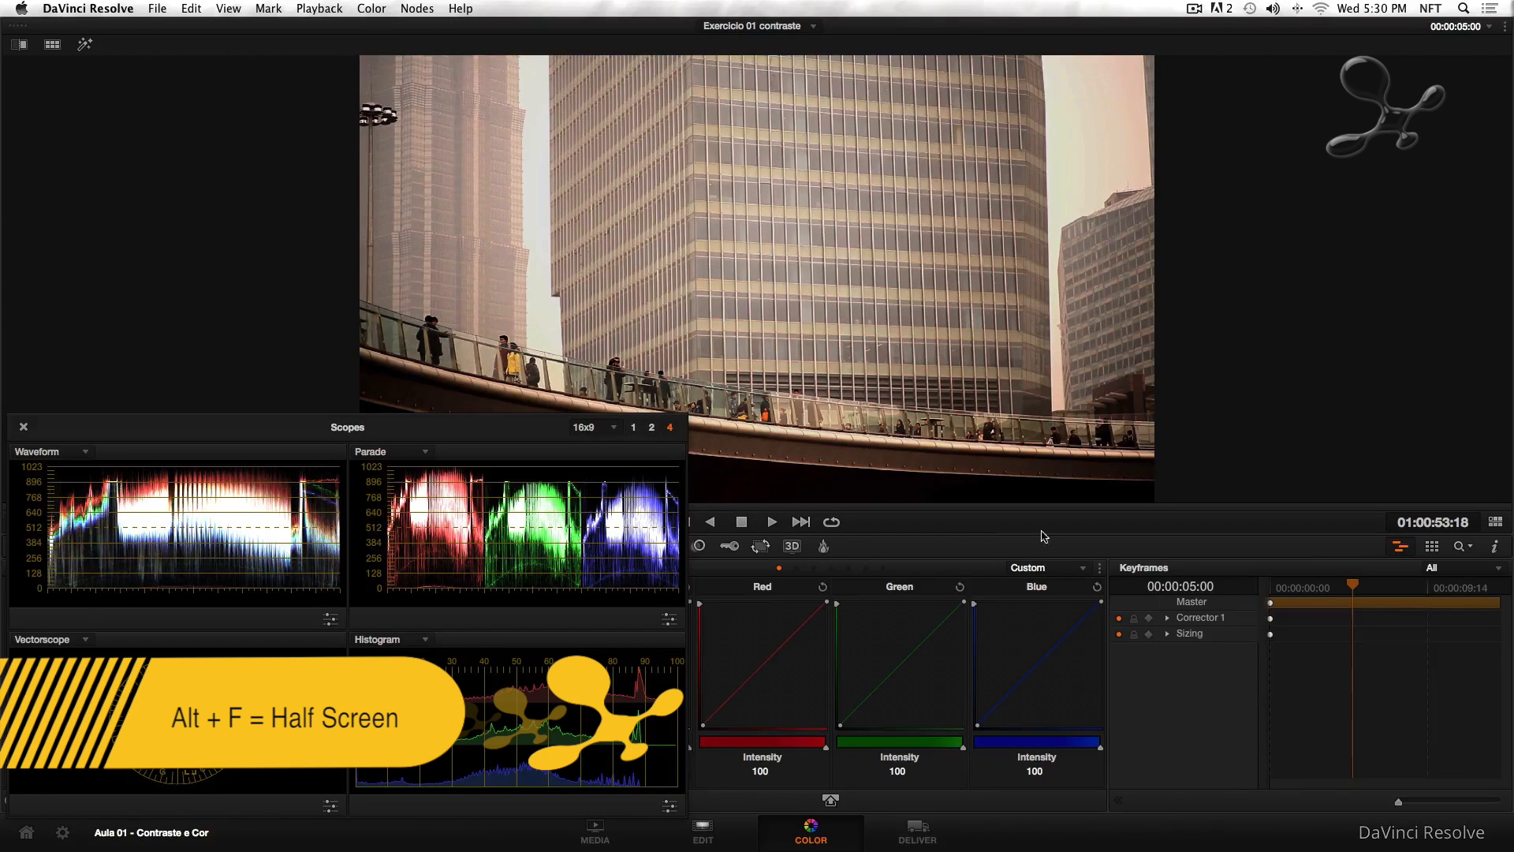
left_click_drag(400, 434, 1420, 454)
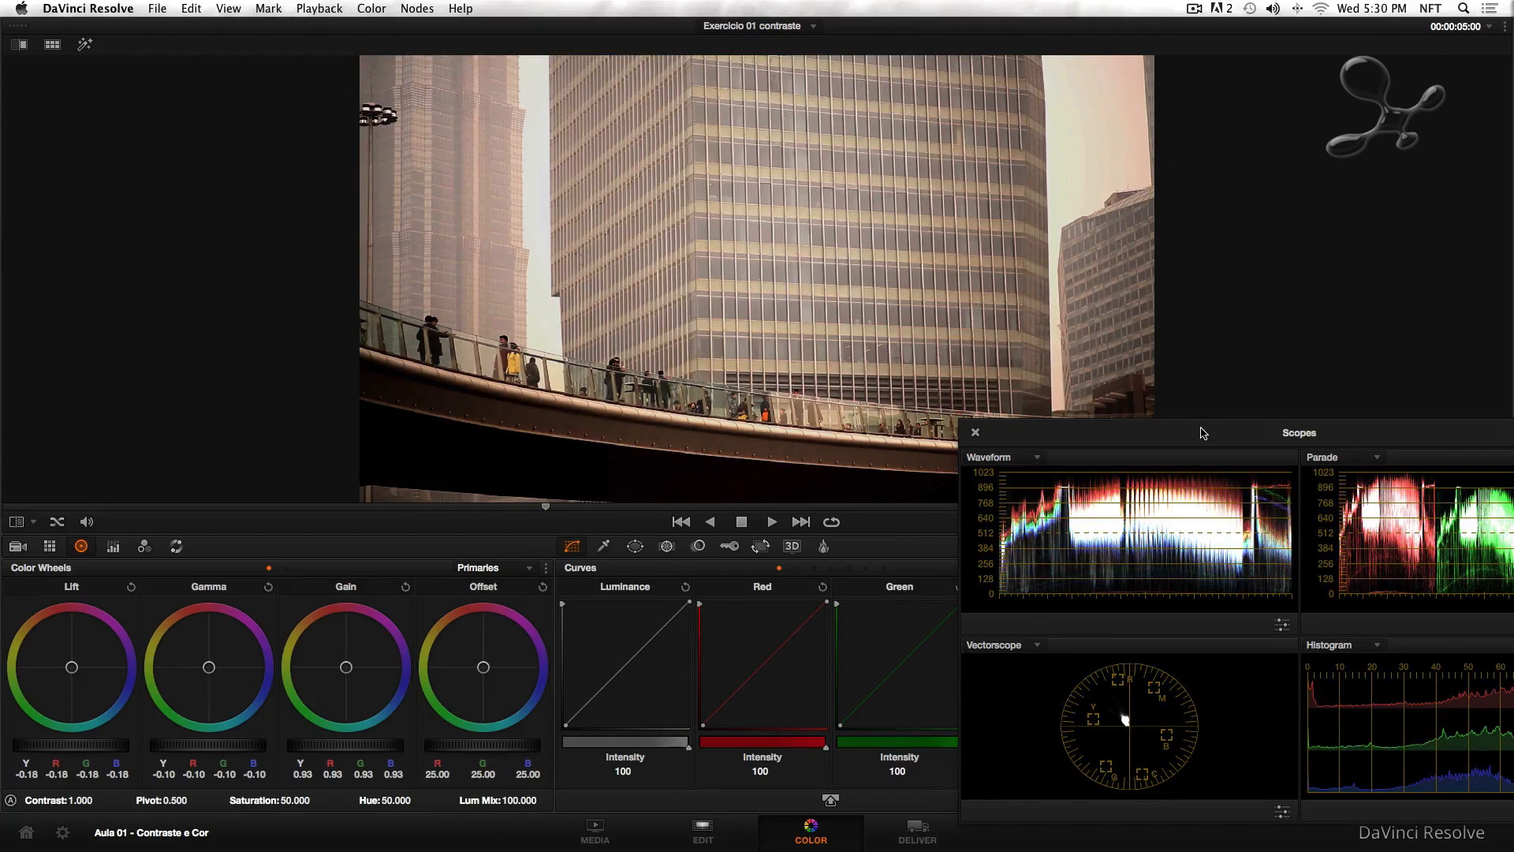
key("alt+f")
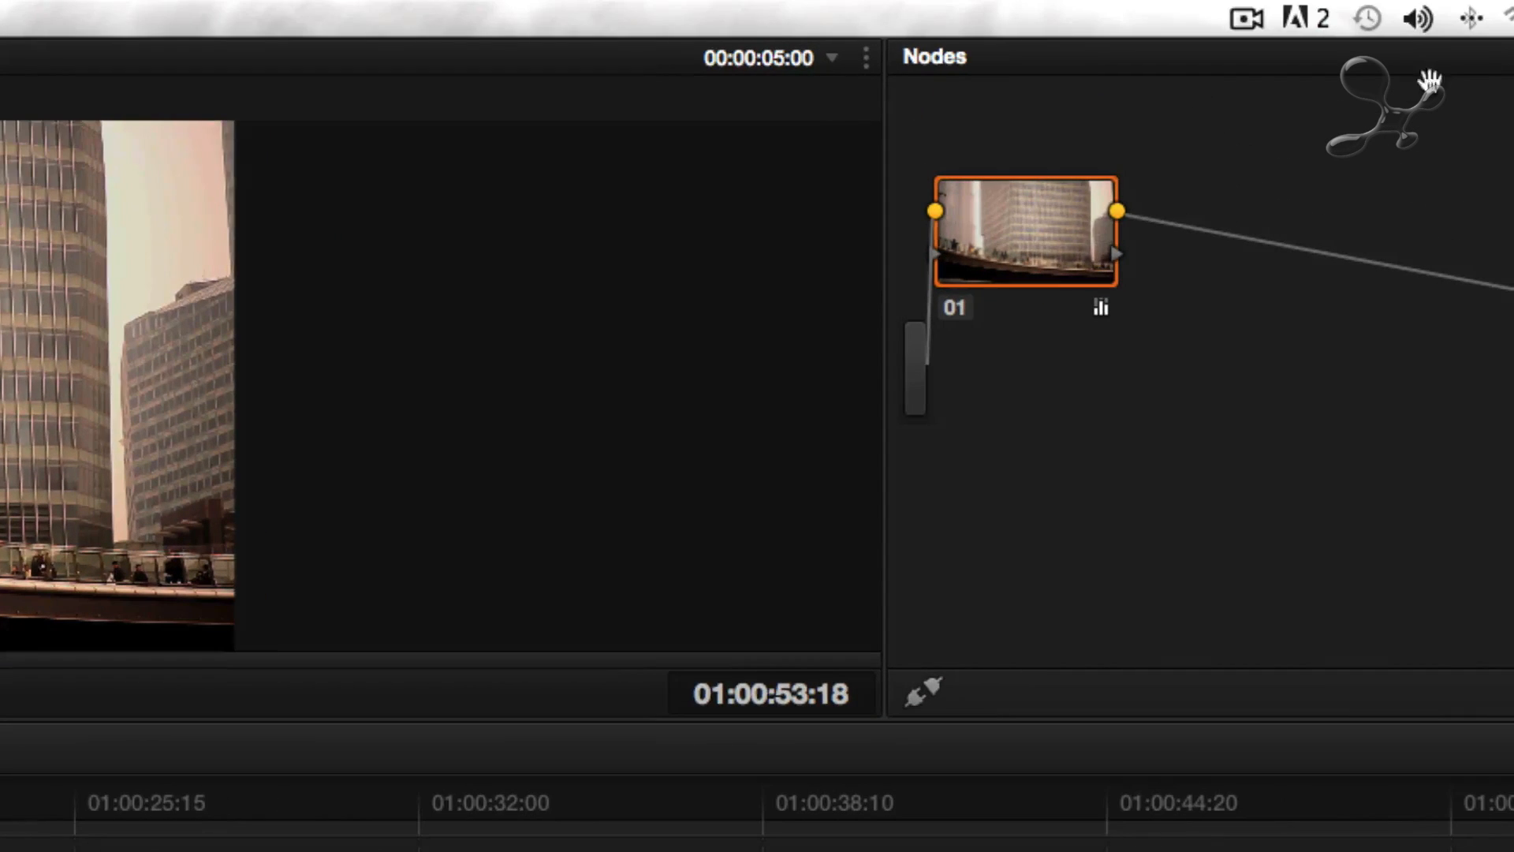
Label node 01 'Contraste'
right_click(1044, 220)
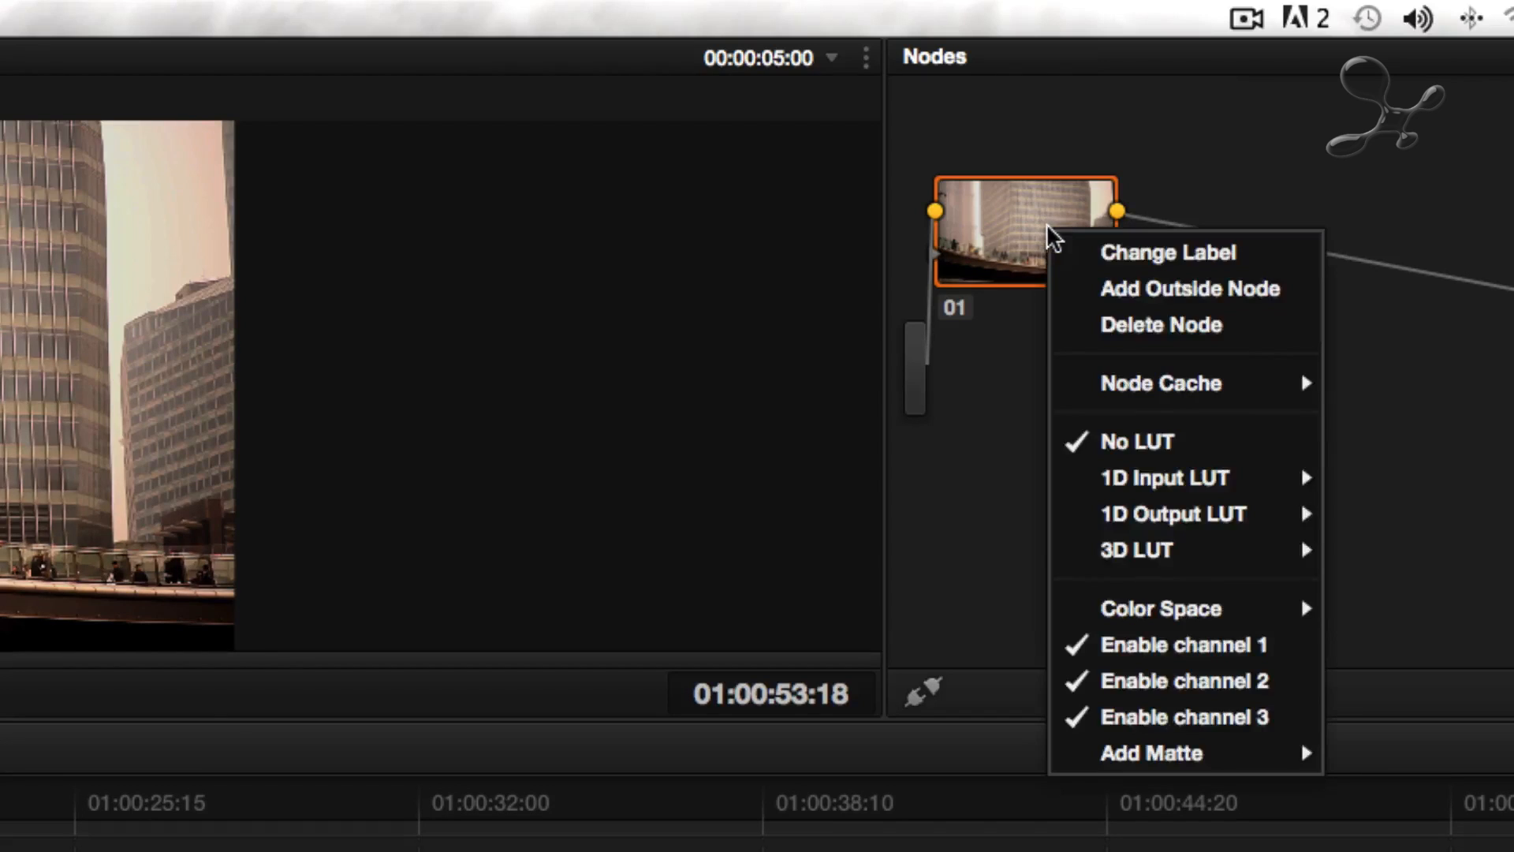
left_click(1114, 241)
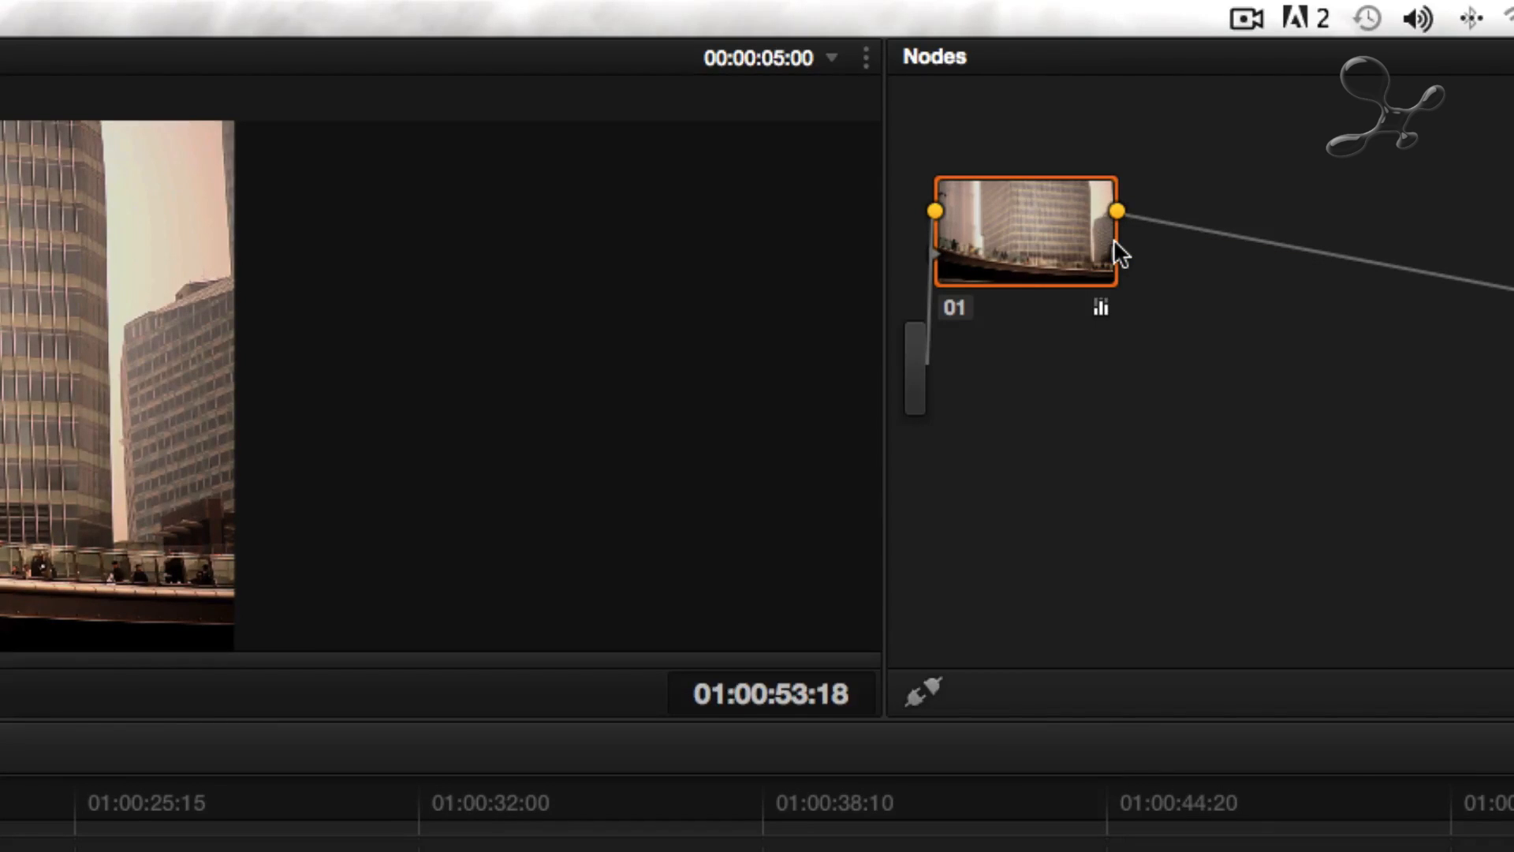
right_click(1079, 245)
left_click(1105, 254)
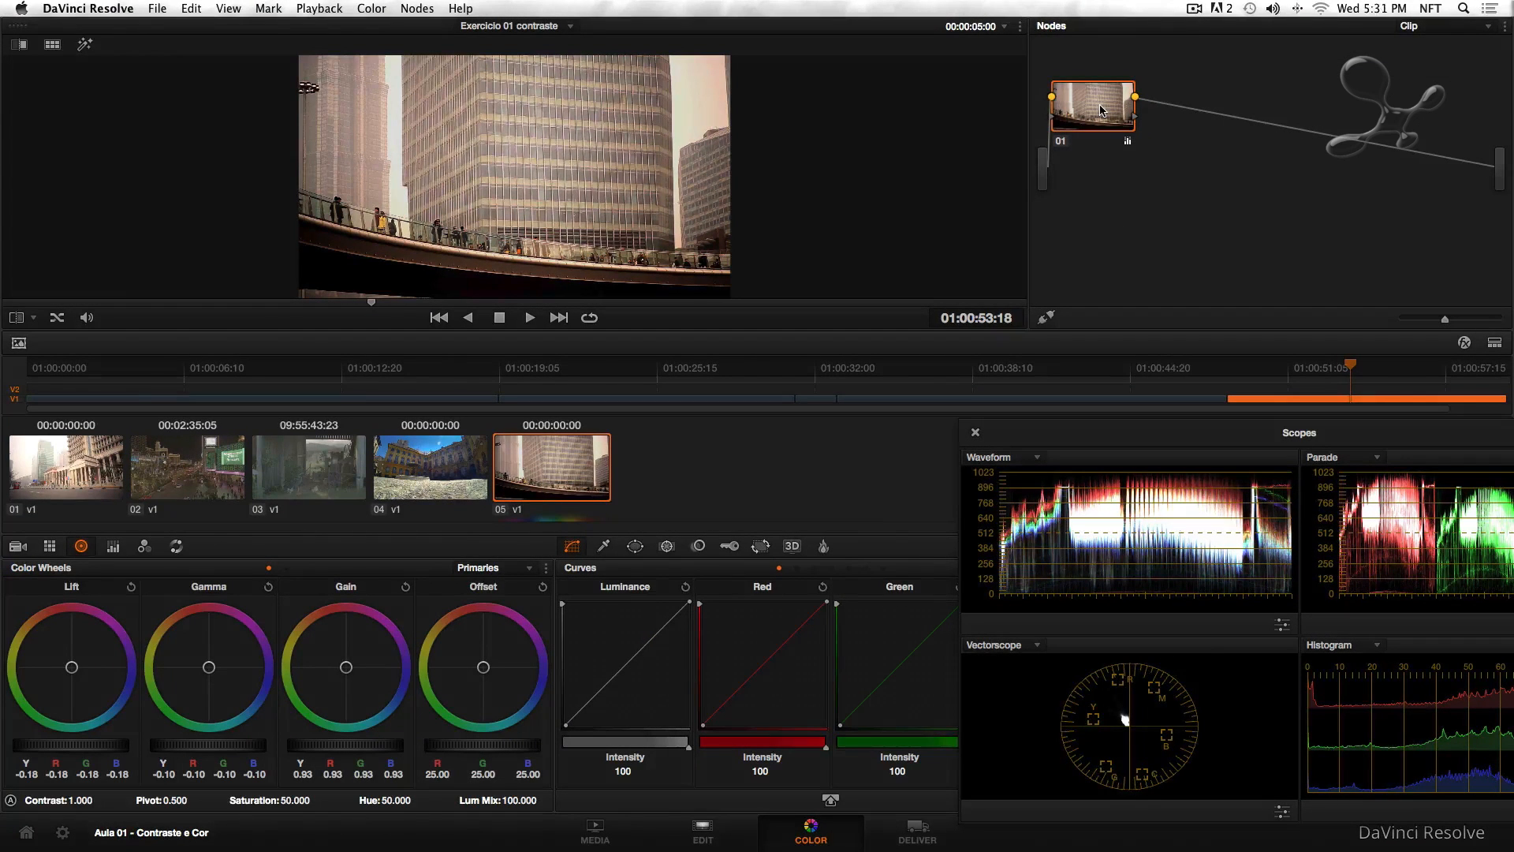
right_click(1101, 111)
left_click(1140, 116)
type("Contras")
key("Return")
Toggle the Contraste node on and off to compare before/after, leaving it enabled
left_click(1061, 145)
left_click(1060, 145)
left_click(1061, 145)
left_click(1061, 145)
left_click(1060, 145)
left_click(1061, 146)
left_click(1060, 145)
left_click(1061, 146)
key("super+d")
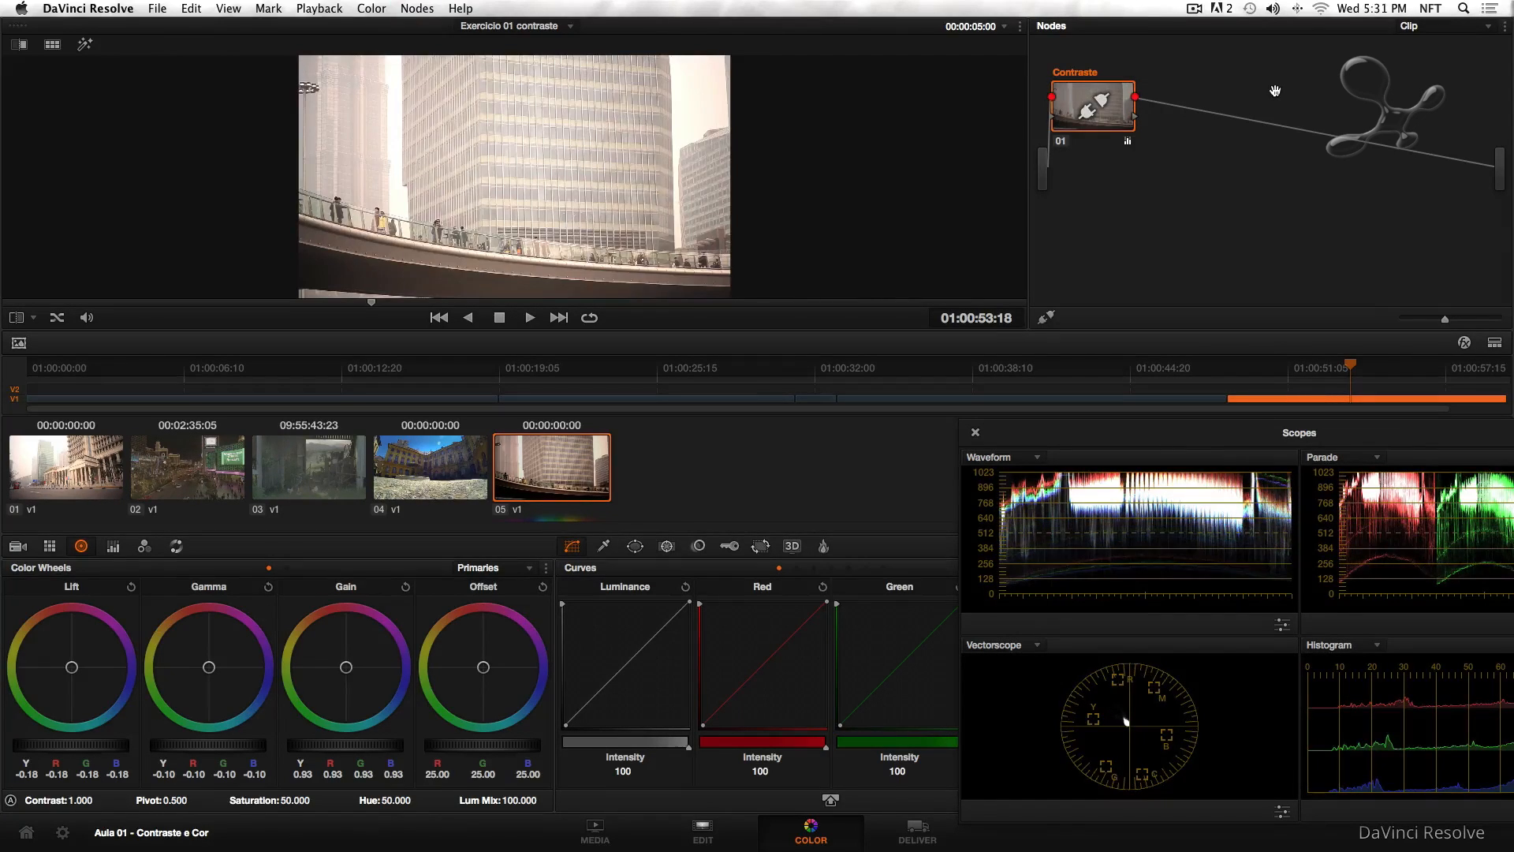
key("super+d")
left_click(1061, 145)
left_click(1061, 145)
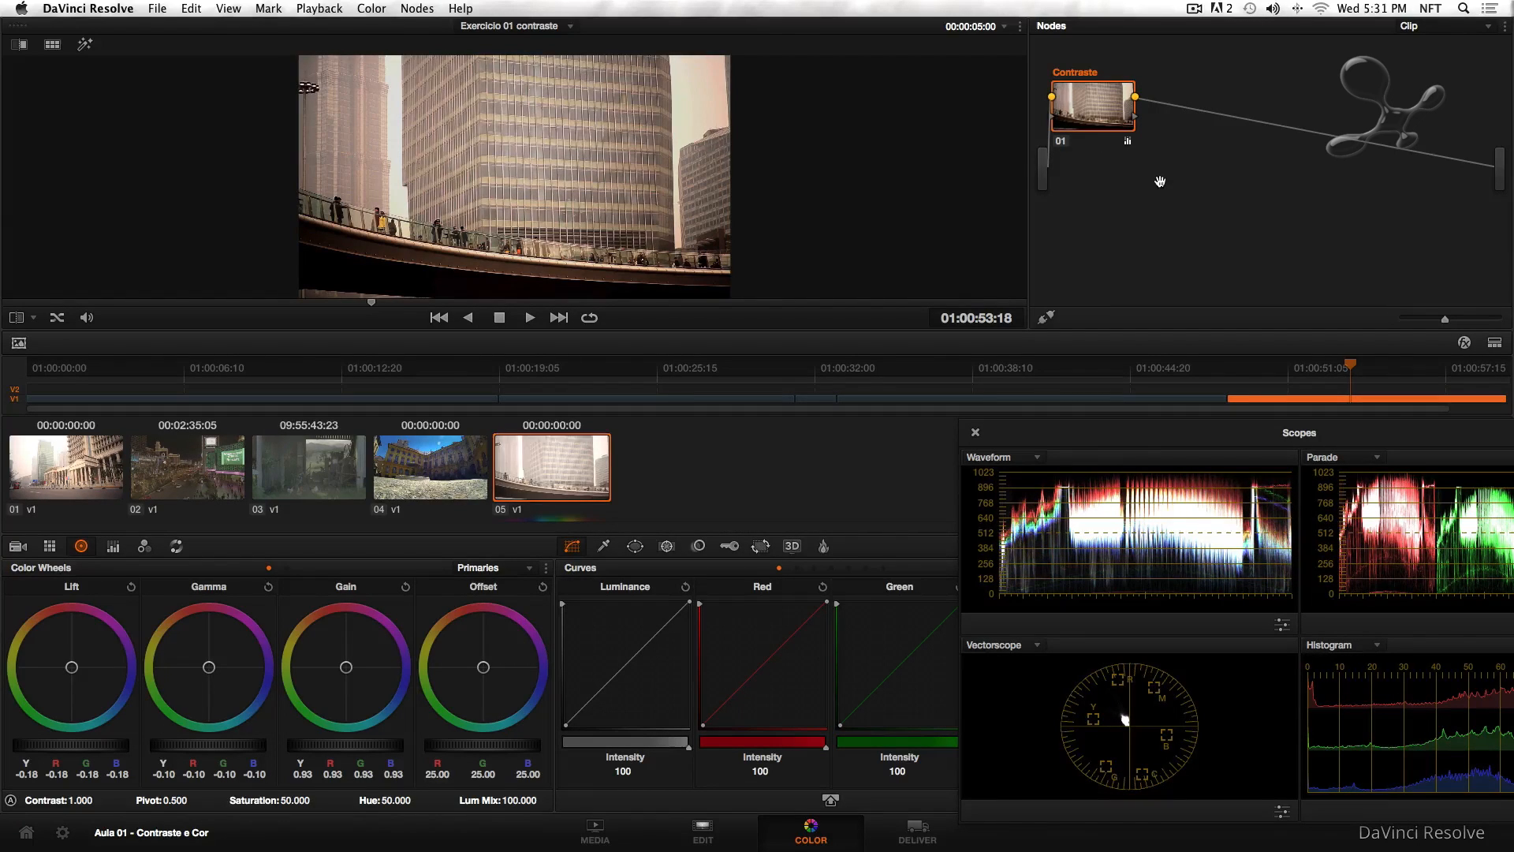
left_click_drag(1136, 426, 840, 341)
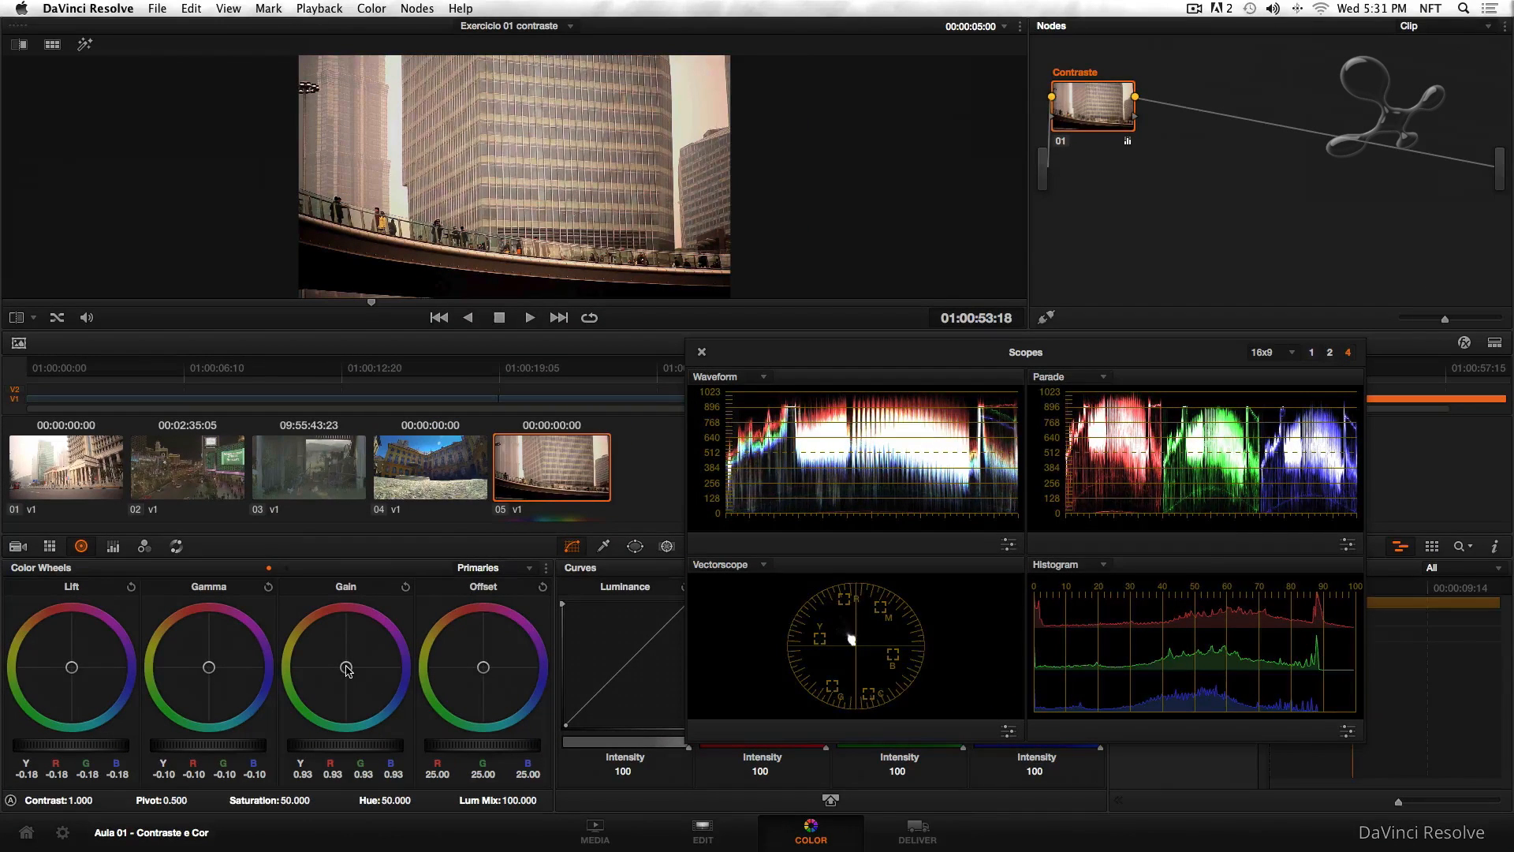
Nudge the Gain balance toward green and blue, then review it full screen with scopes overlaid
left_click_drag(348, 667, 349, 676)
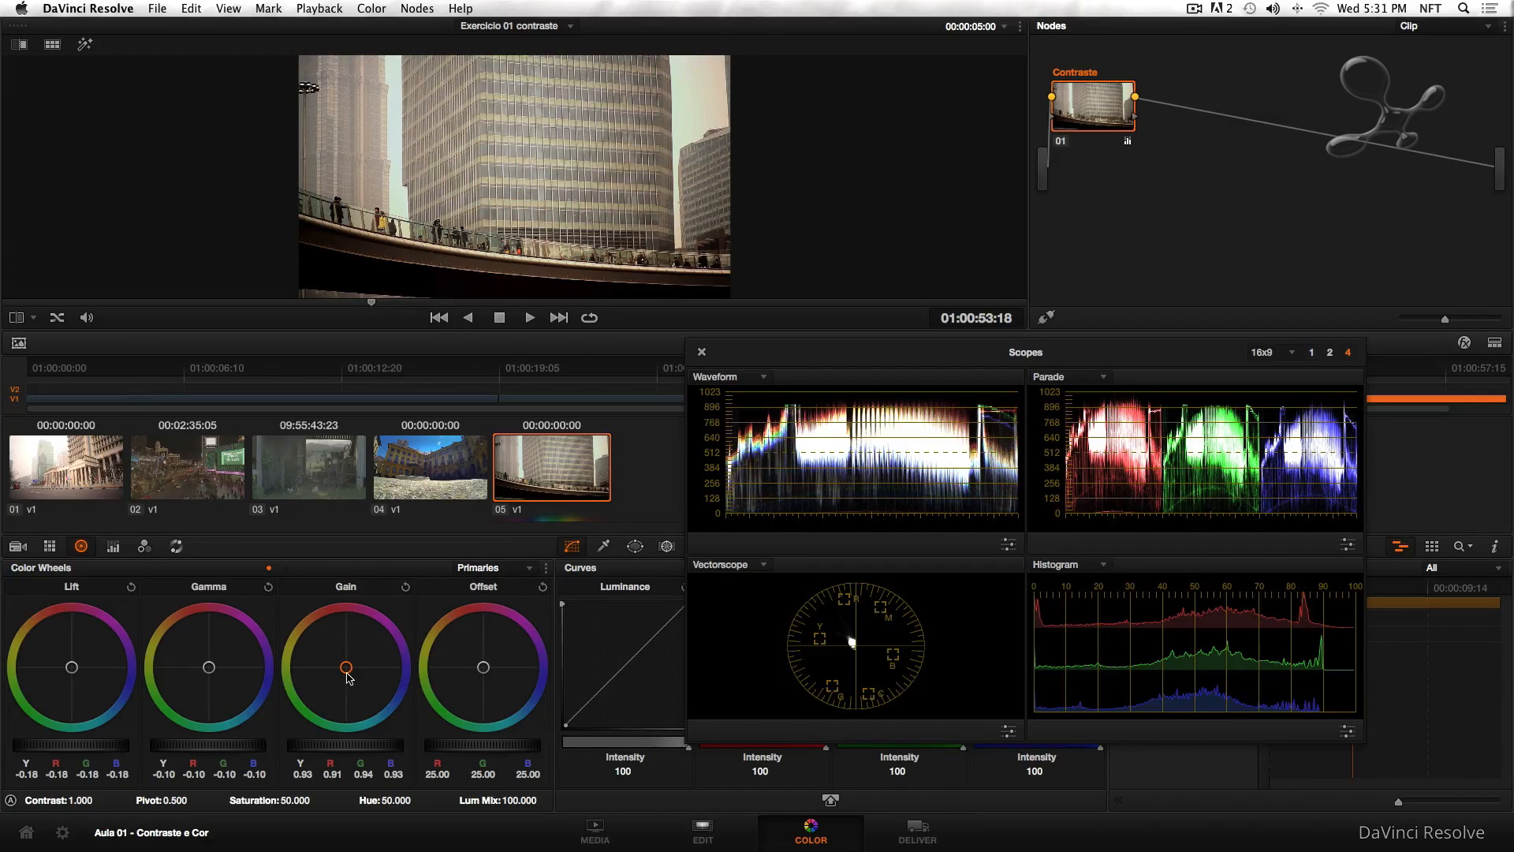
left_click_drag(350, 677, 351, 678)
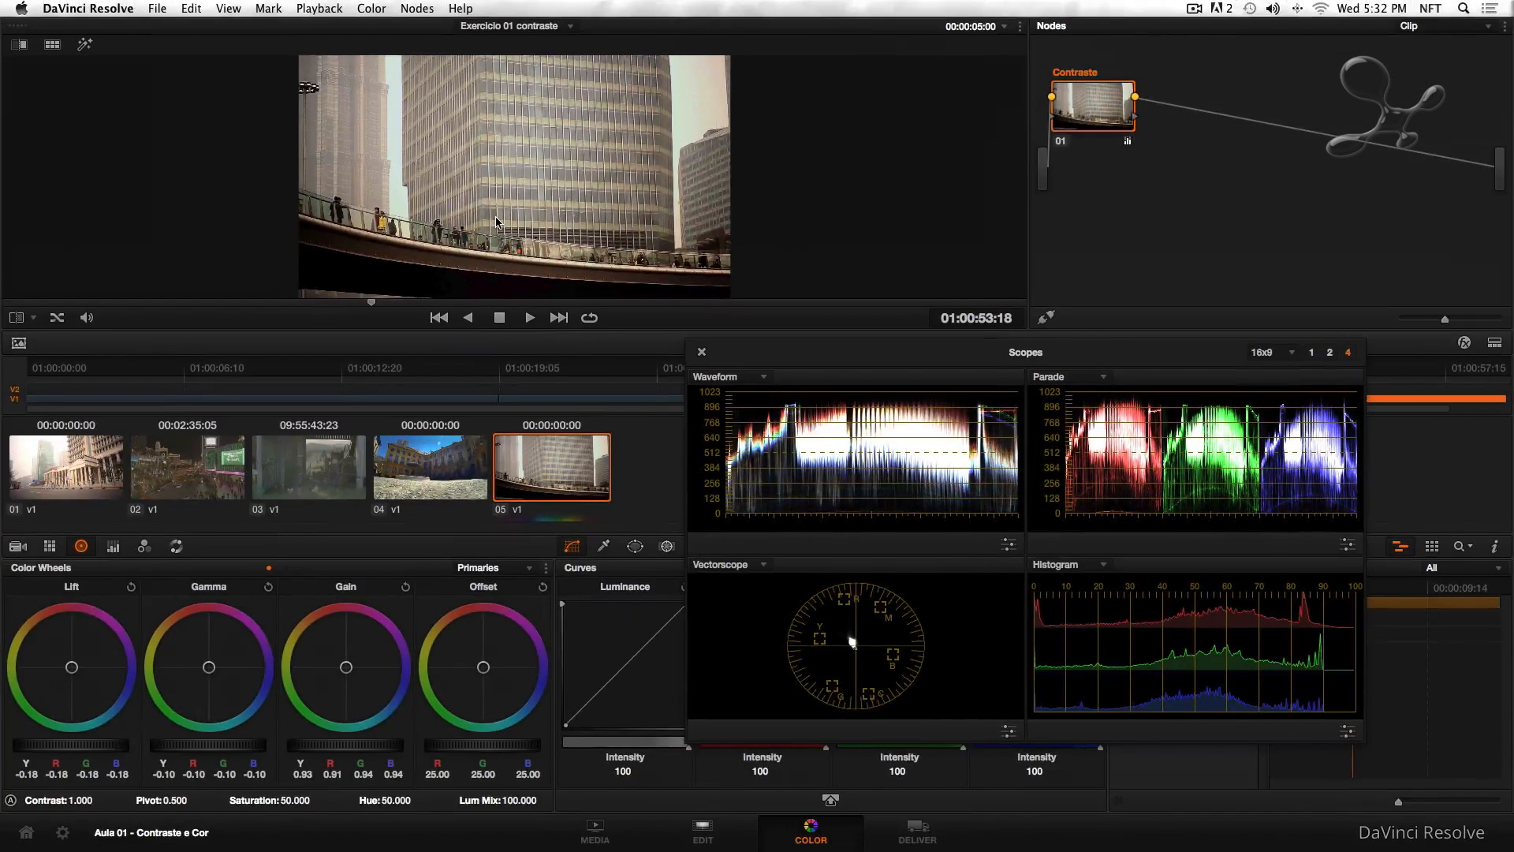
key("super+shift+w")
key("super+f")
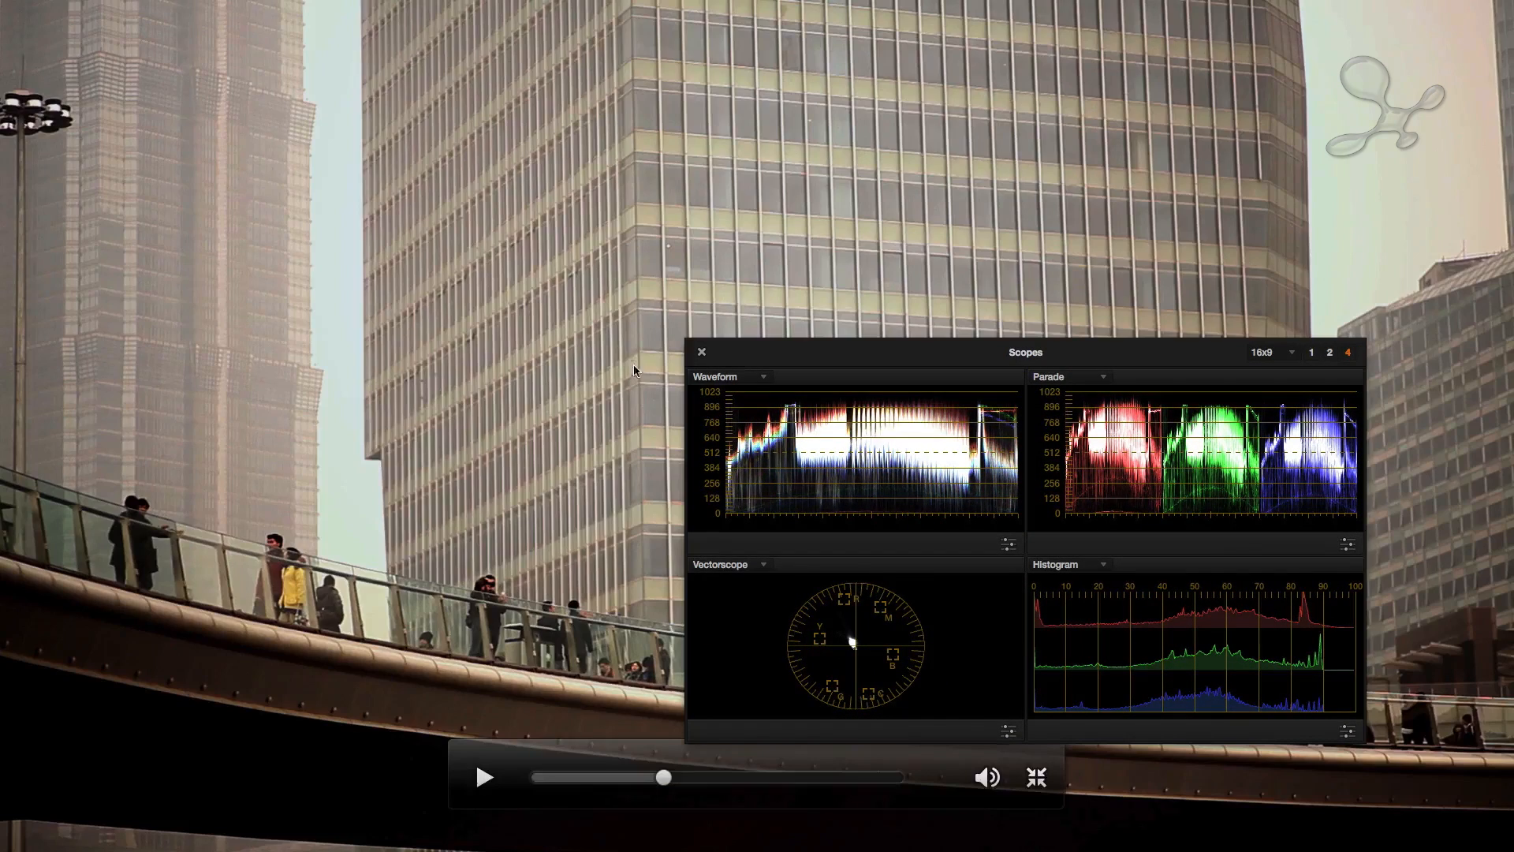
left_click_drag(761, 349, 603, 352)
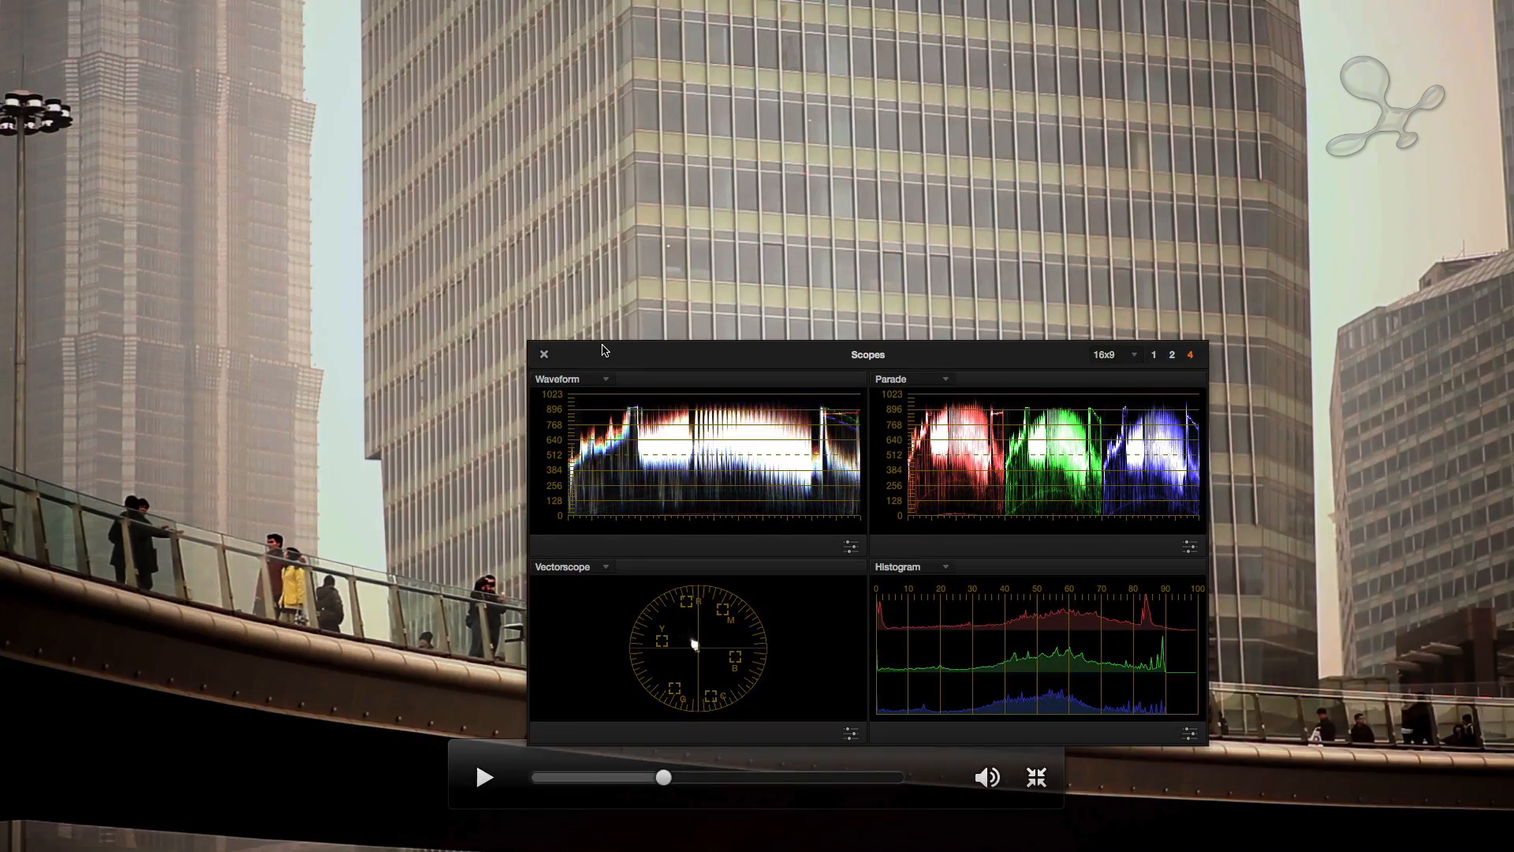
key("super+f")
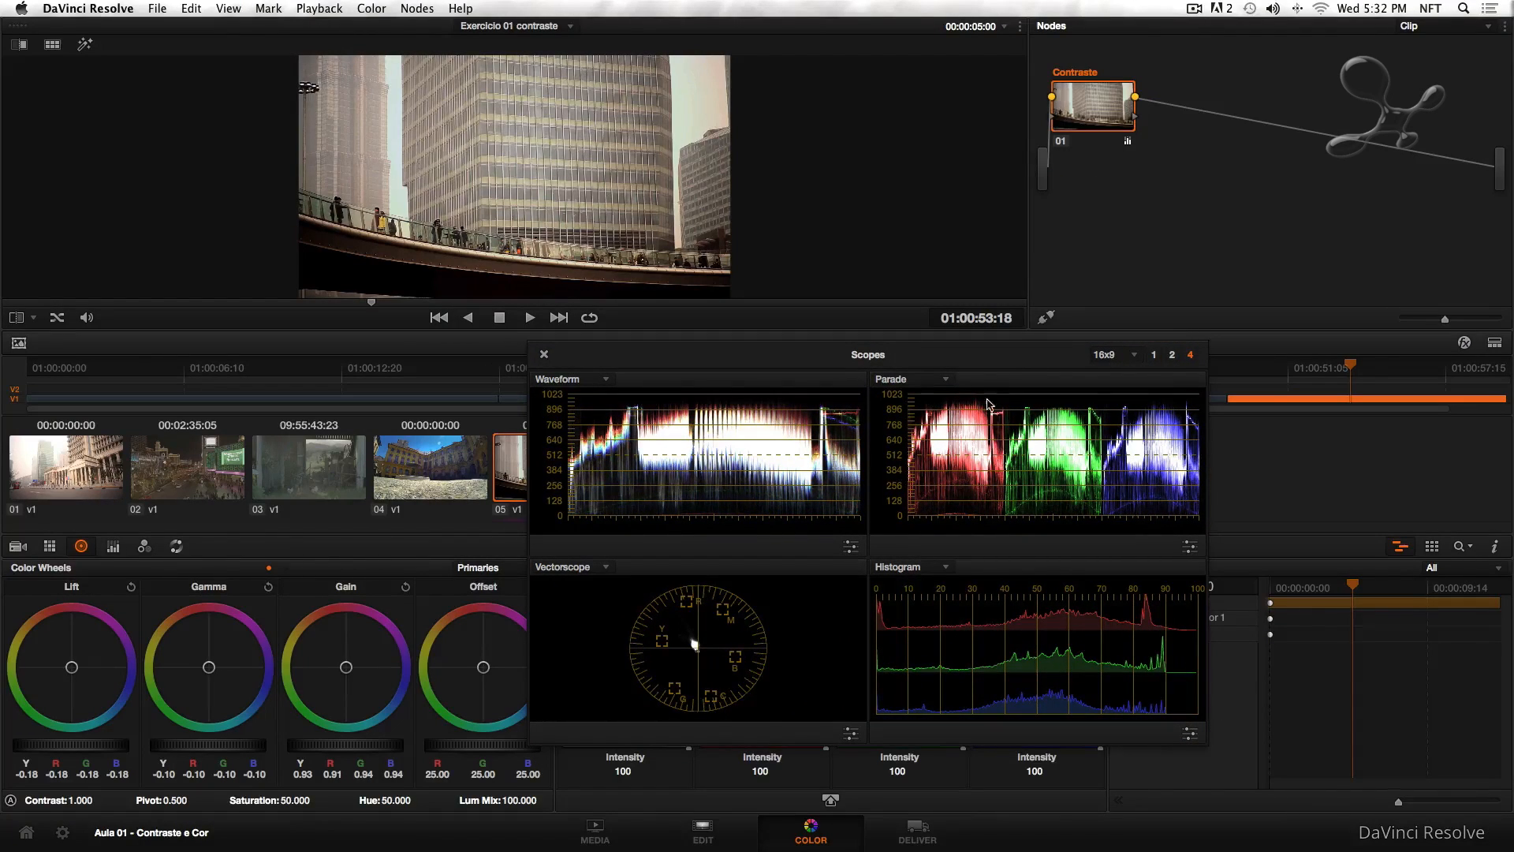
Raise Gain to Y 0.96 (R 0.94, G 0.97, B 0.98) to brighten the highlights
left_click_drag(1010, 366, 1250, 366)
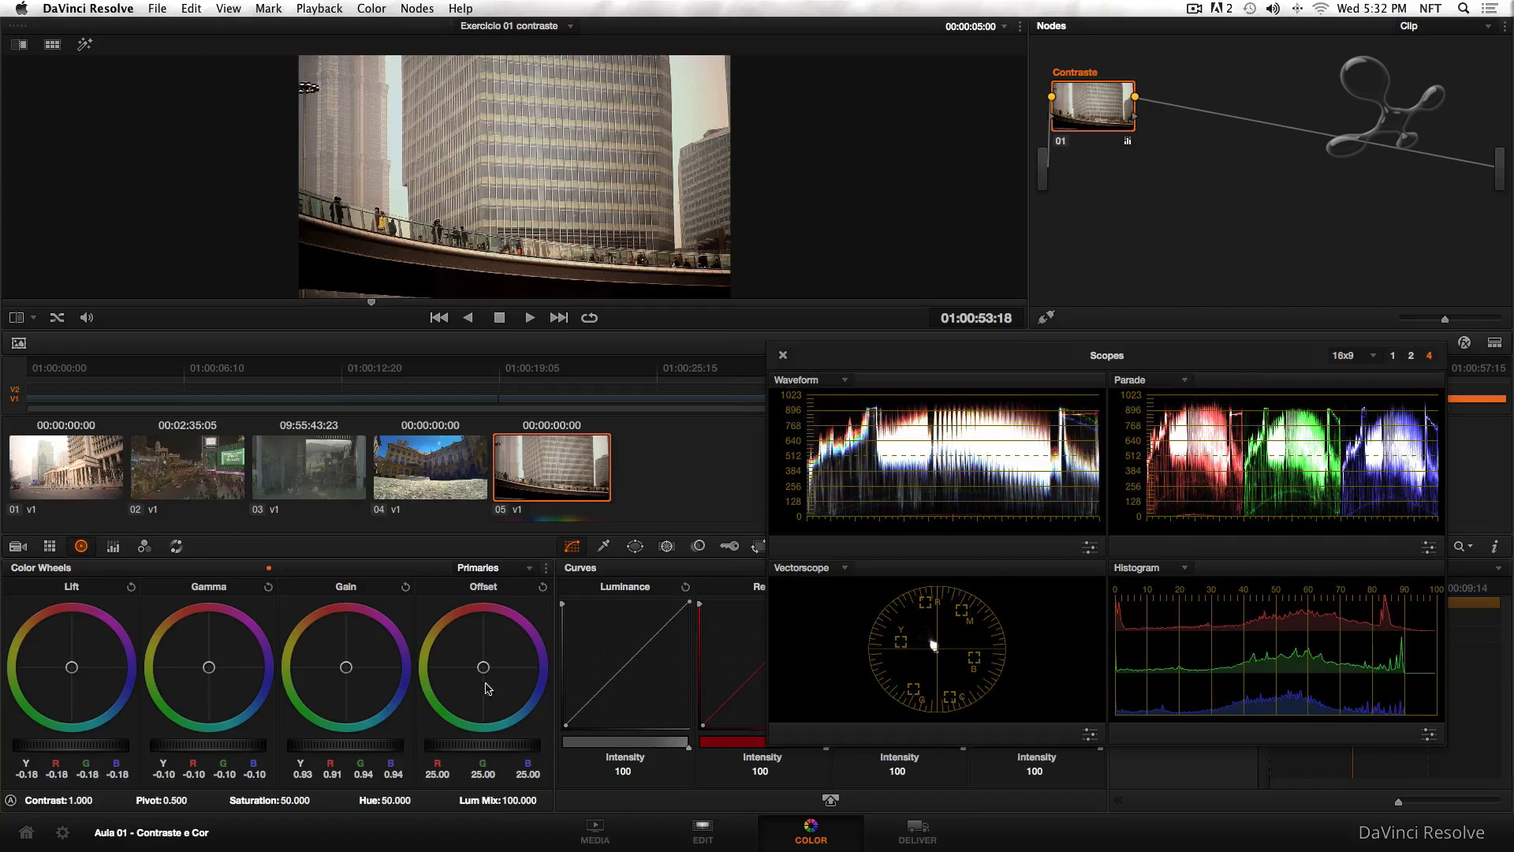
left_click_drag(347, 668, 346, 668)
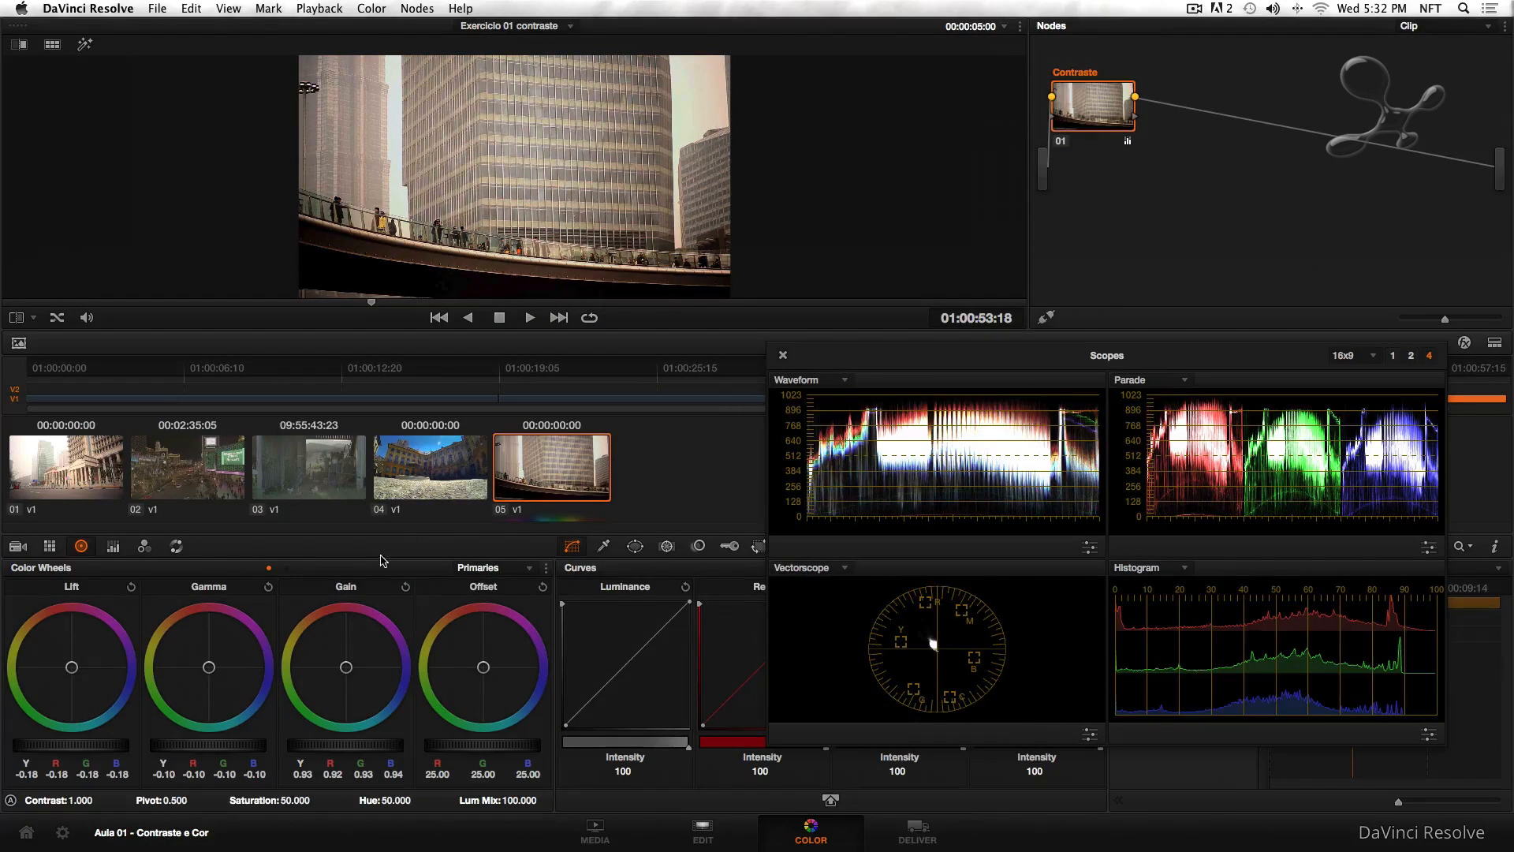
left_click_drag(345, 755, 347, 749)
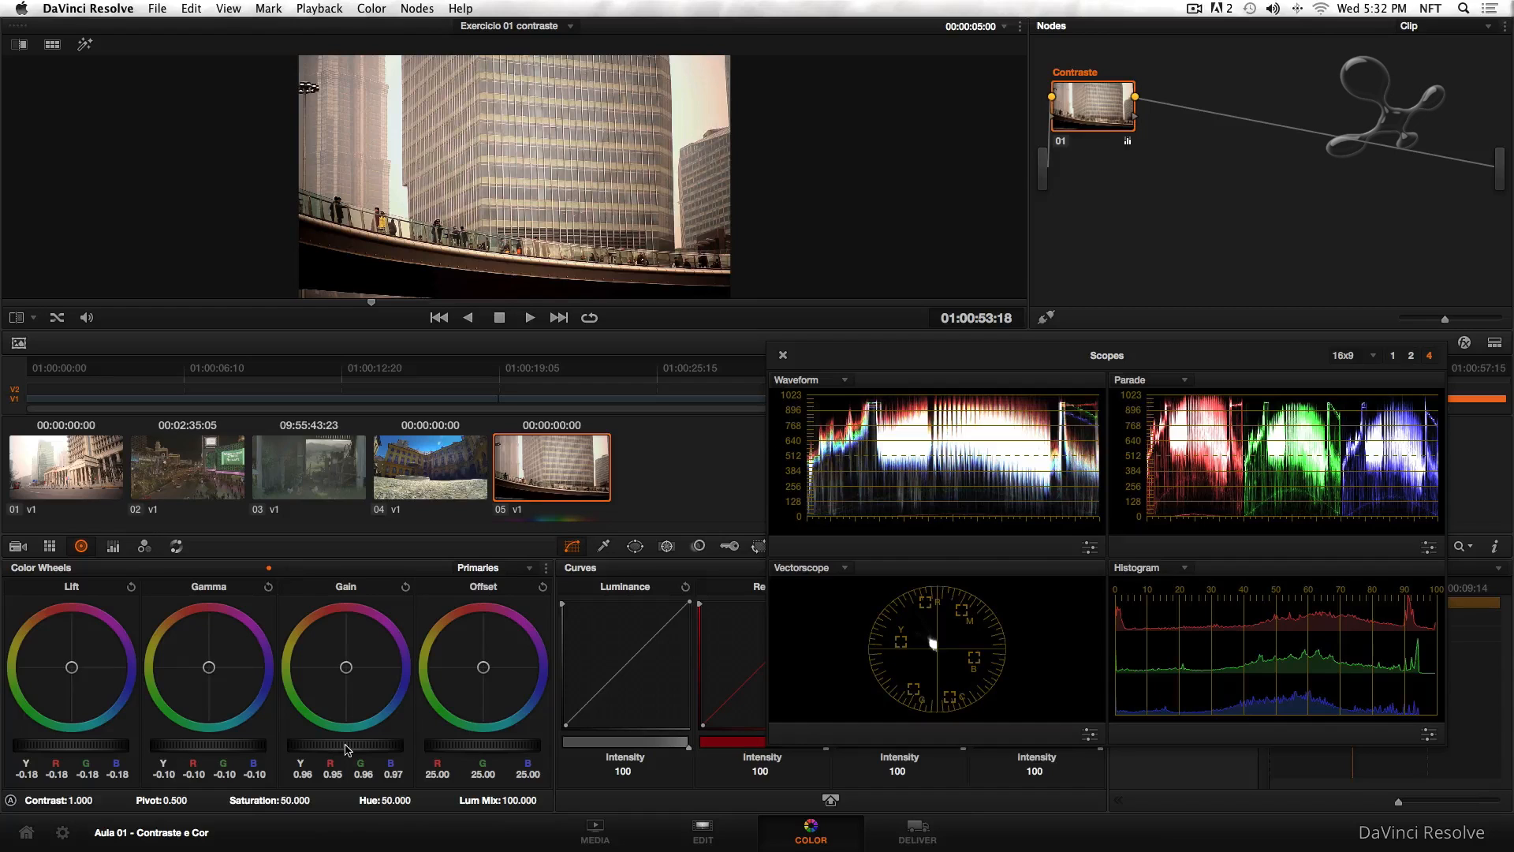
left_click_drag(346, 667, 352, 676)
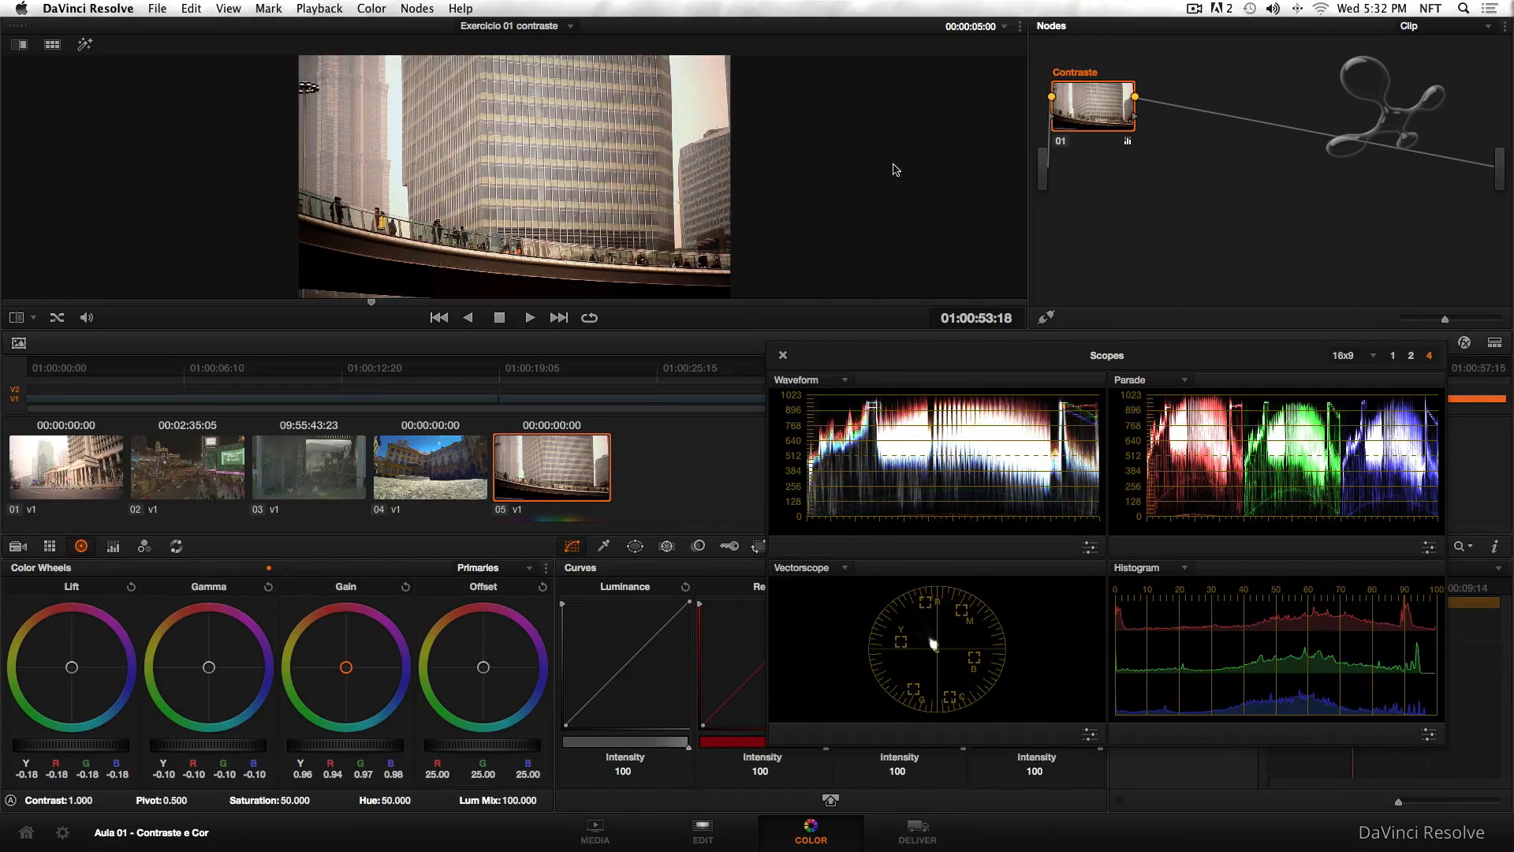
Compare clip 05 full screen with and without its grade, ending with the grade restored
left_click(784, 356)
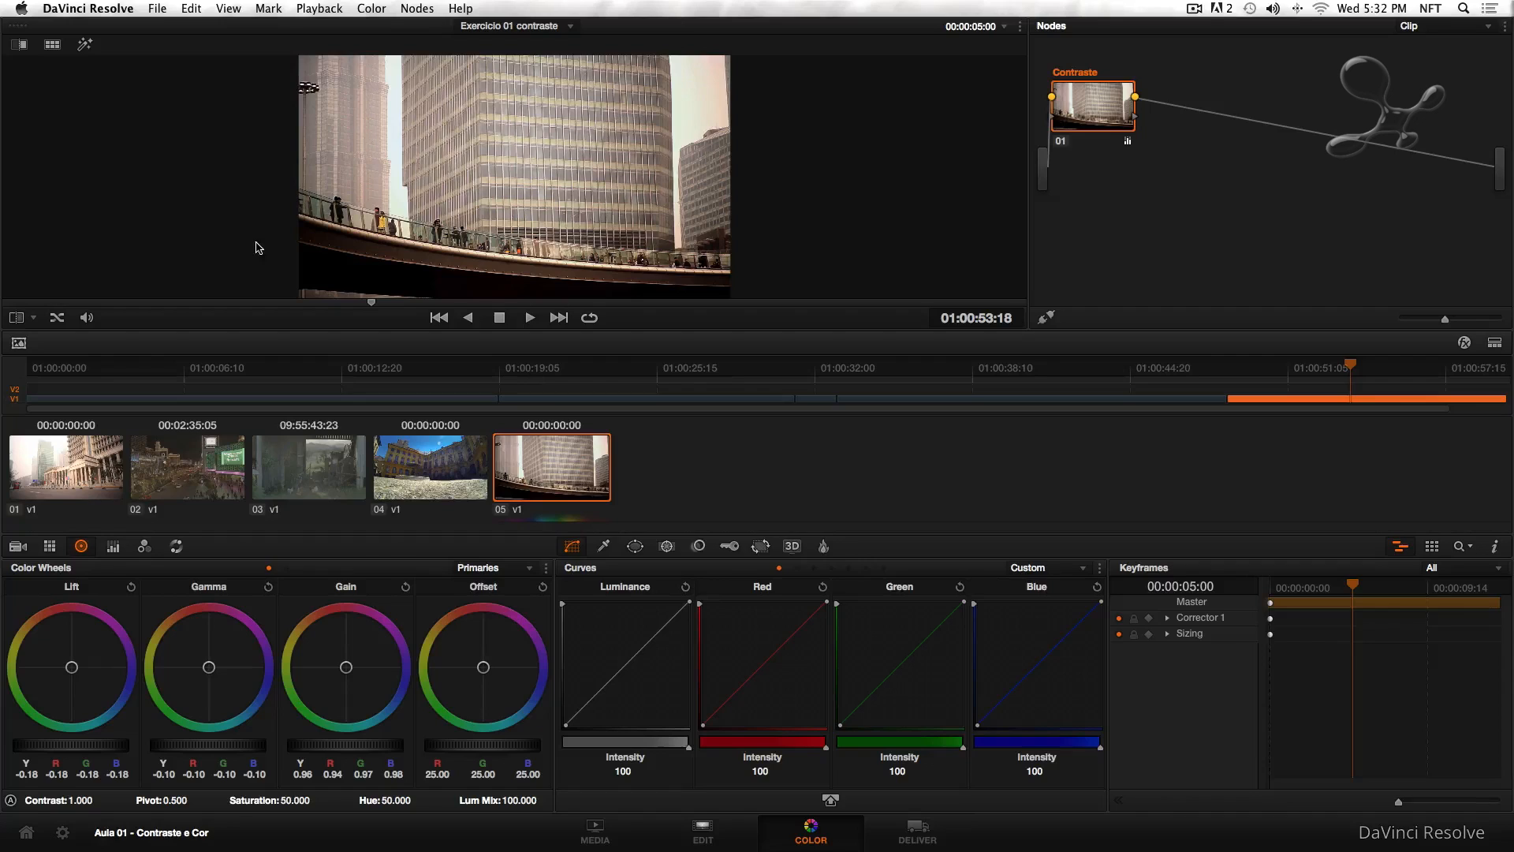
key("super+f")
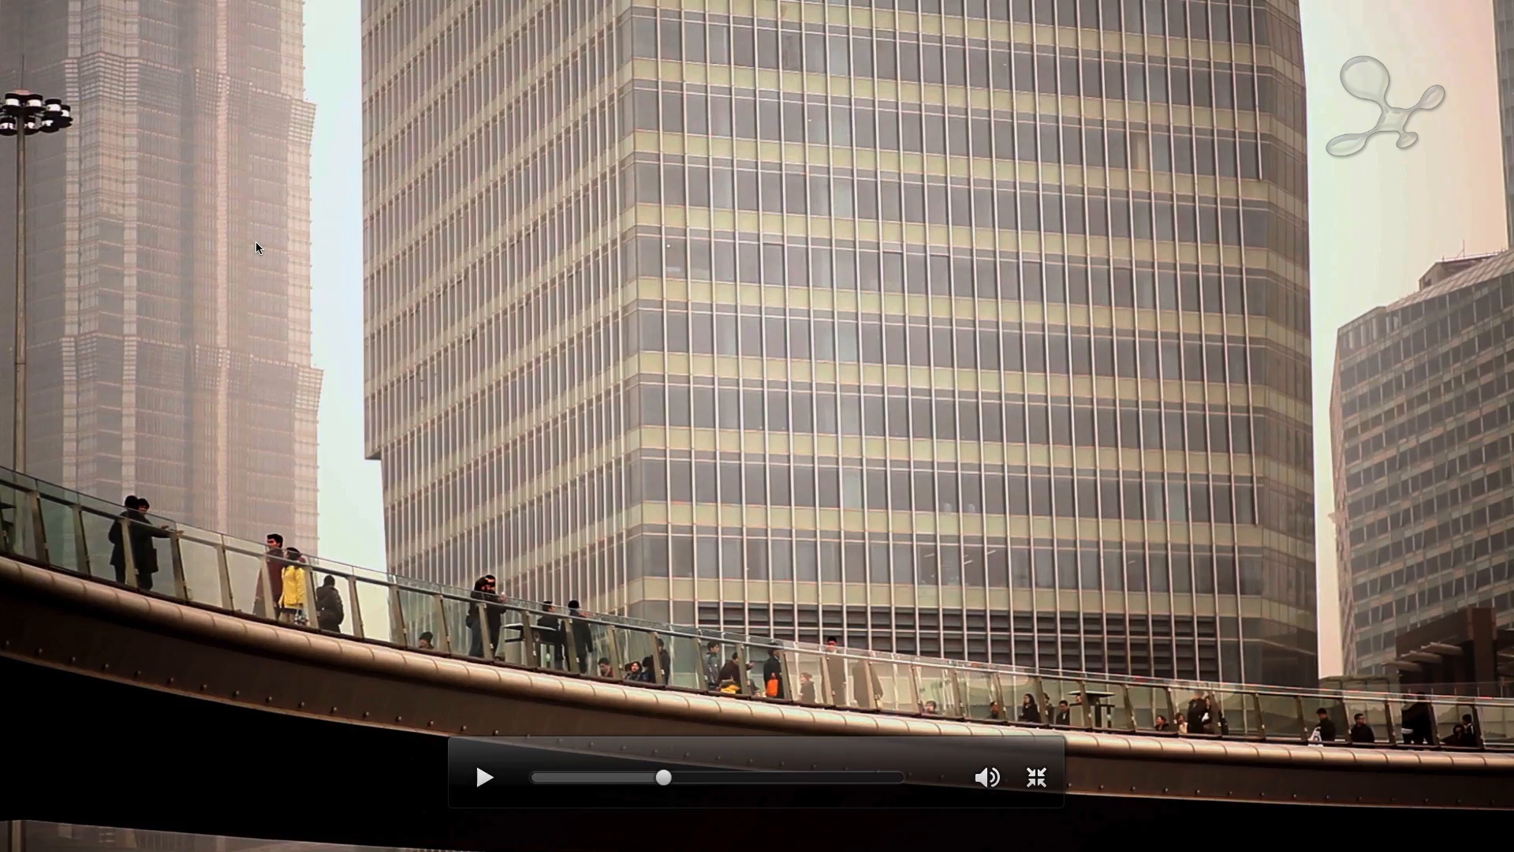
key("shift+d")
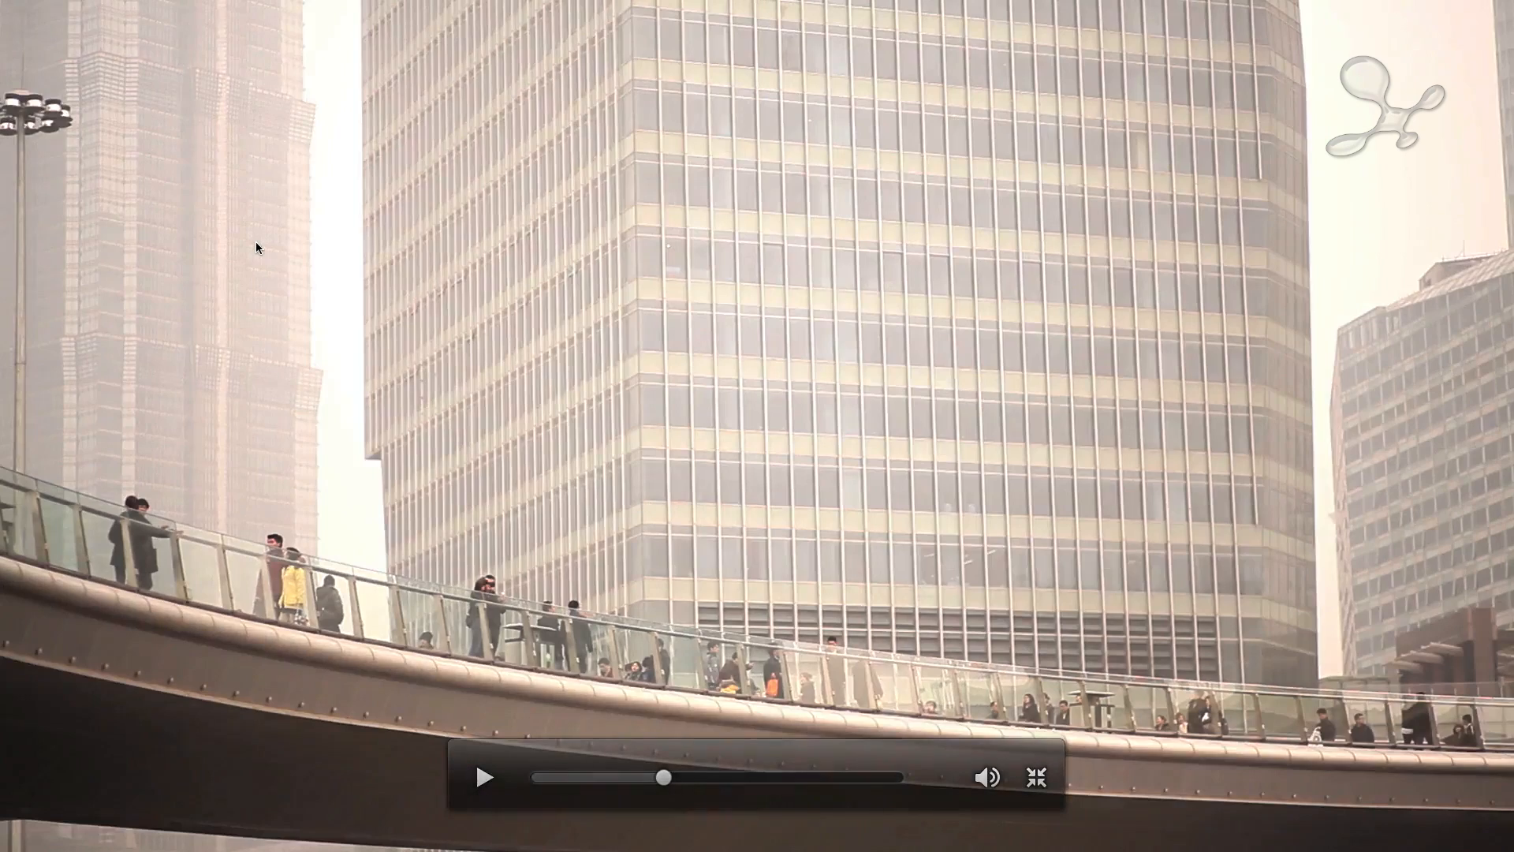
key("shift+d")
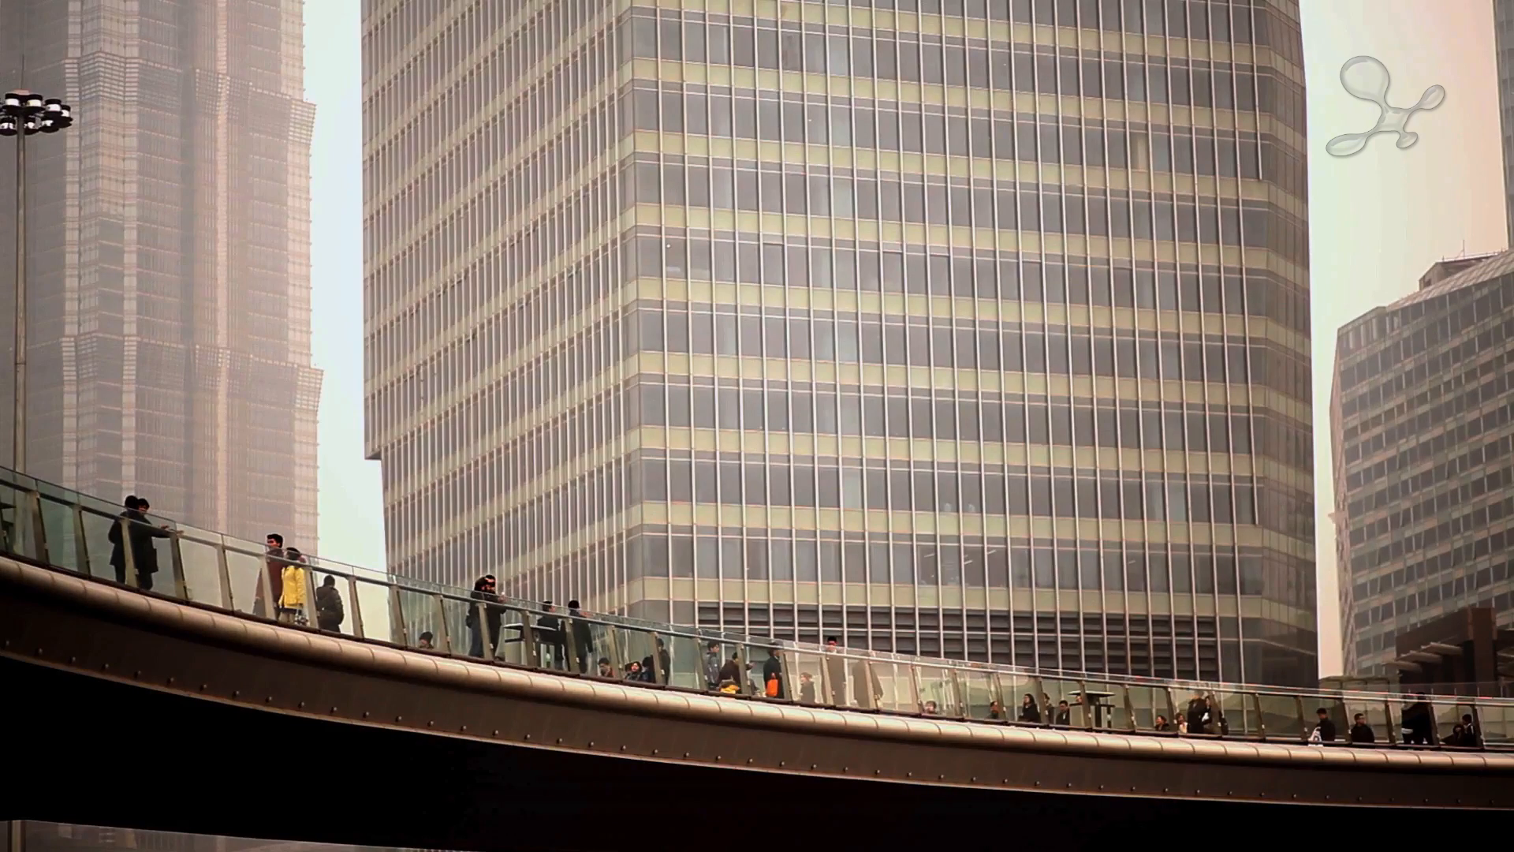
key("shift+d")
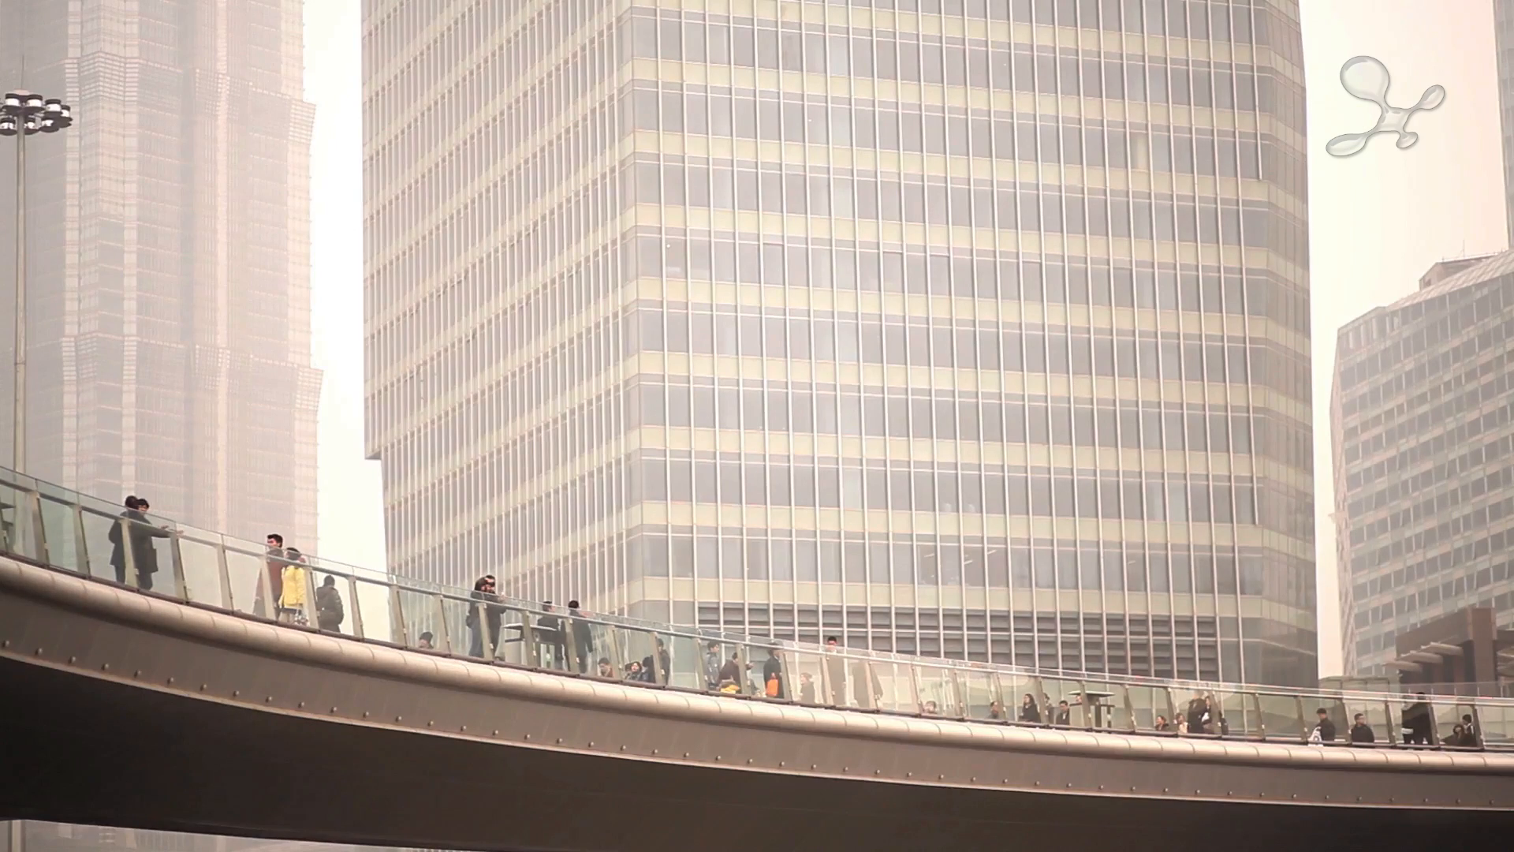
key("shift+d")
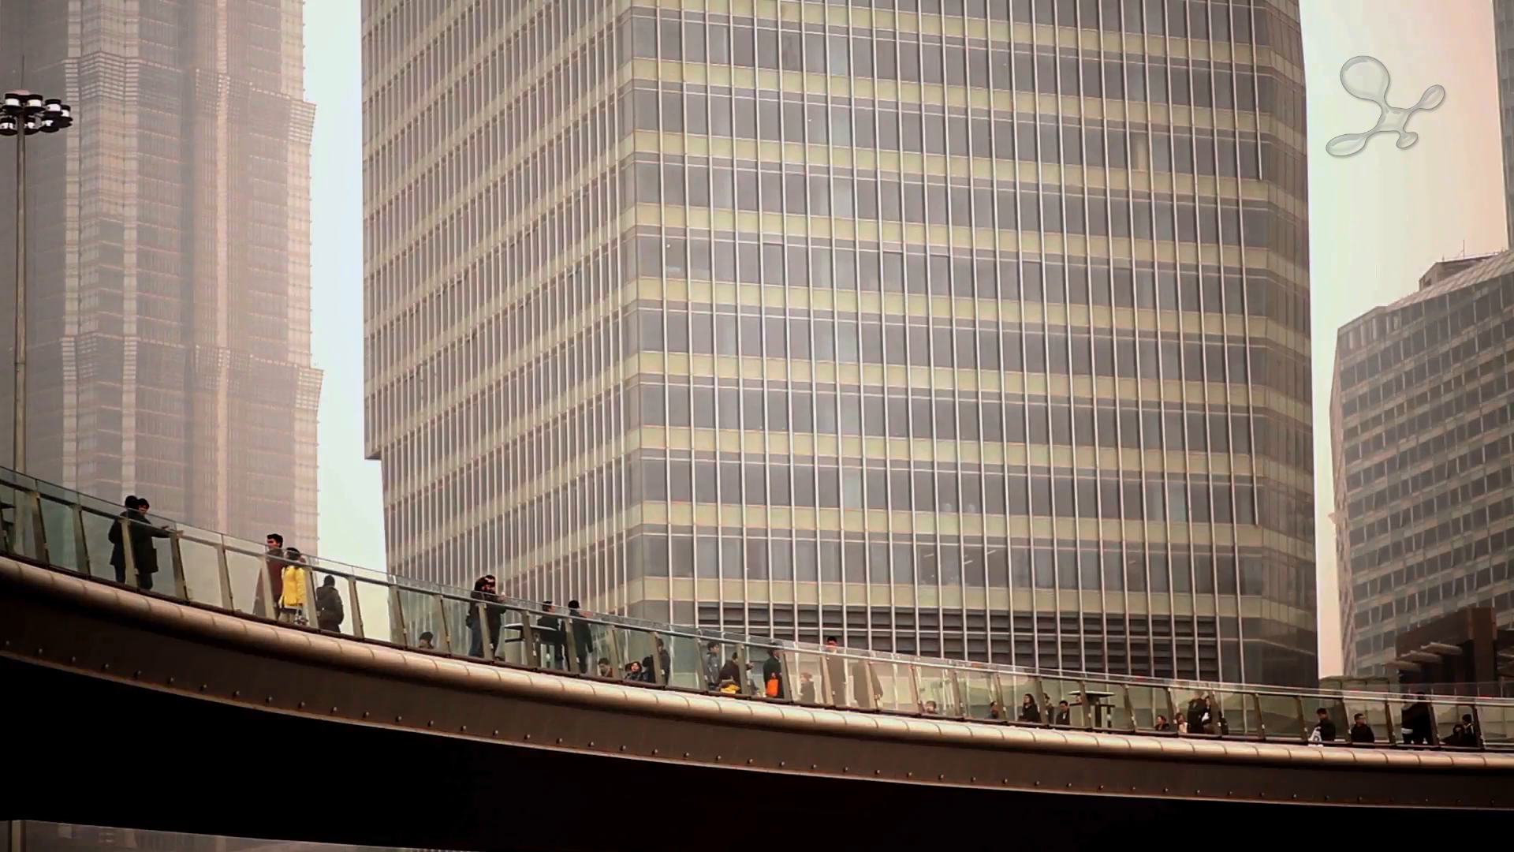
key("Escape")
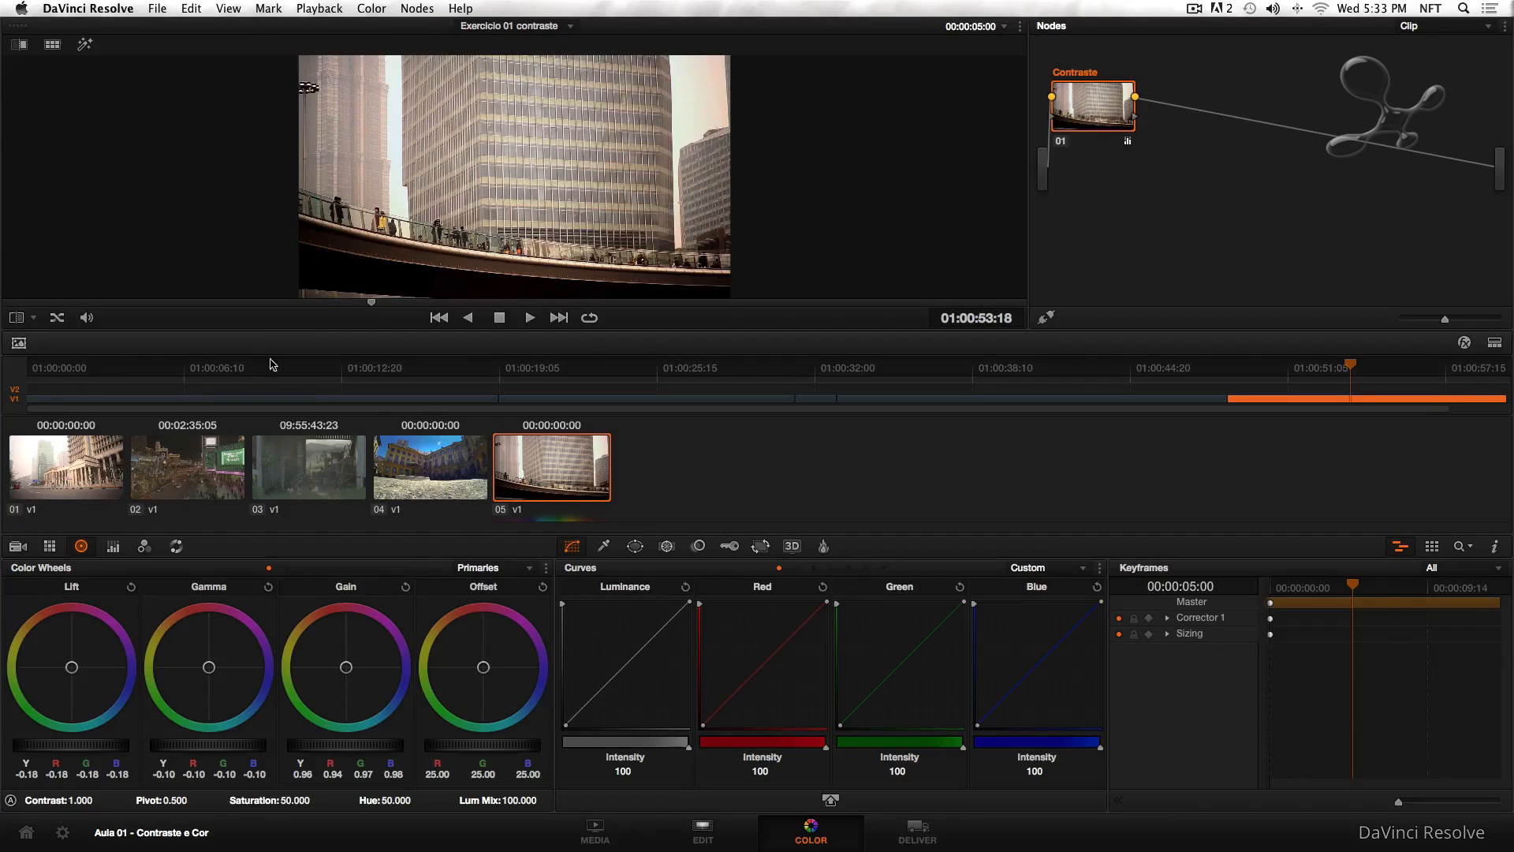
Select clip 04 and bring up the scopes, moved down and to the right
left_click(412, 450)
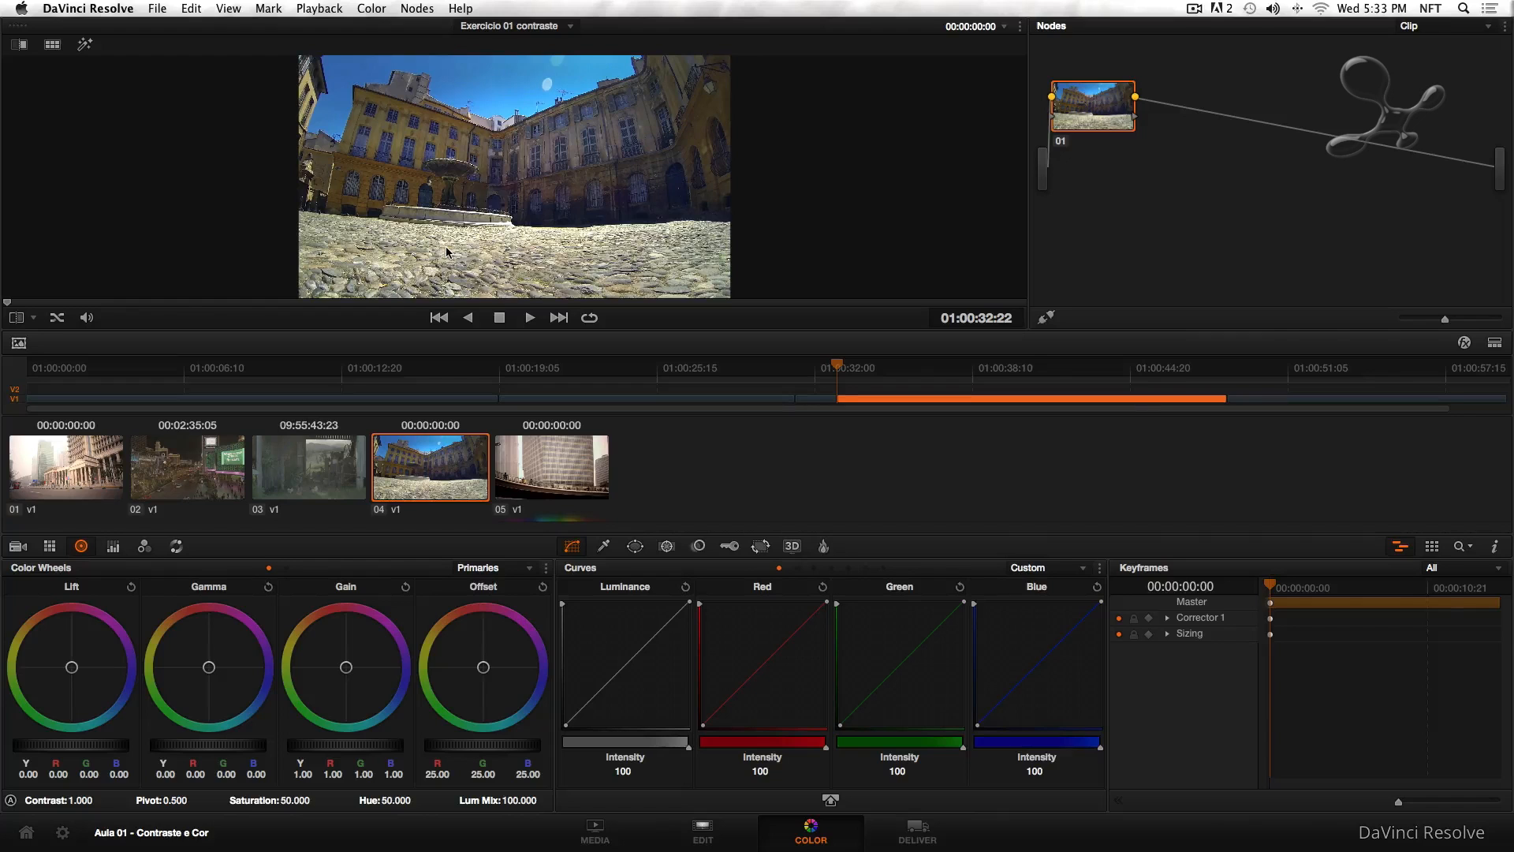
key("super+shift+w")
left_click_drag(907, 367, 954, 435)
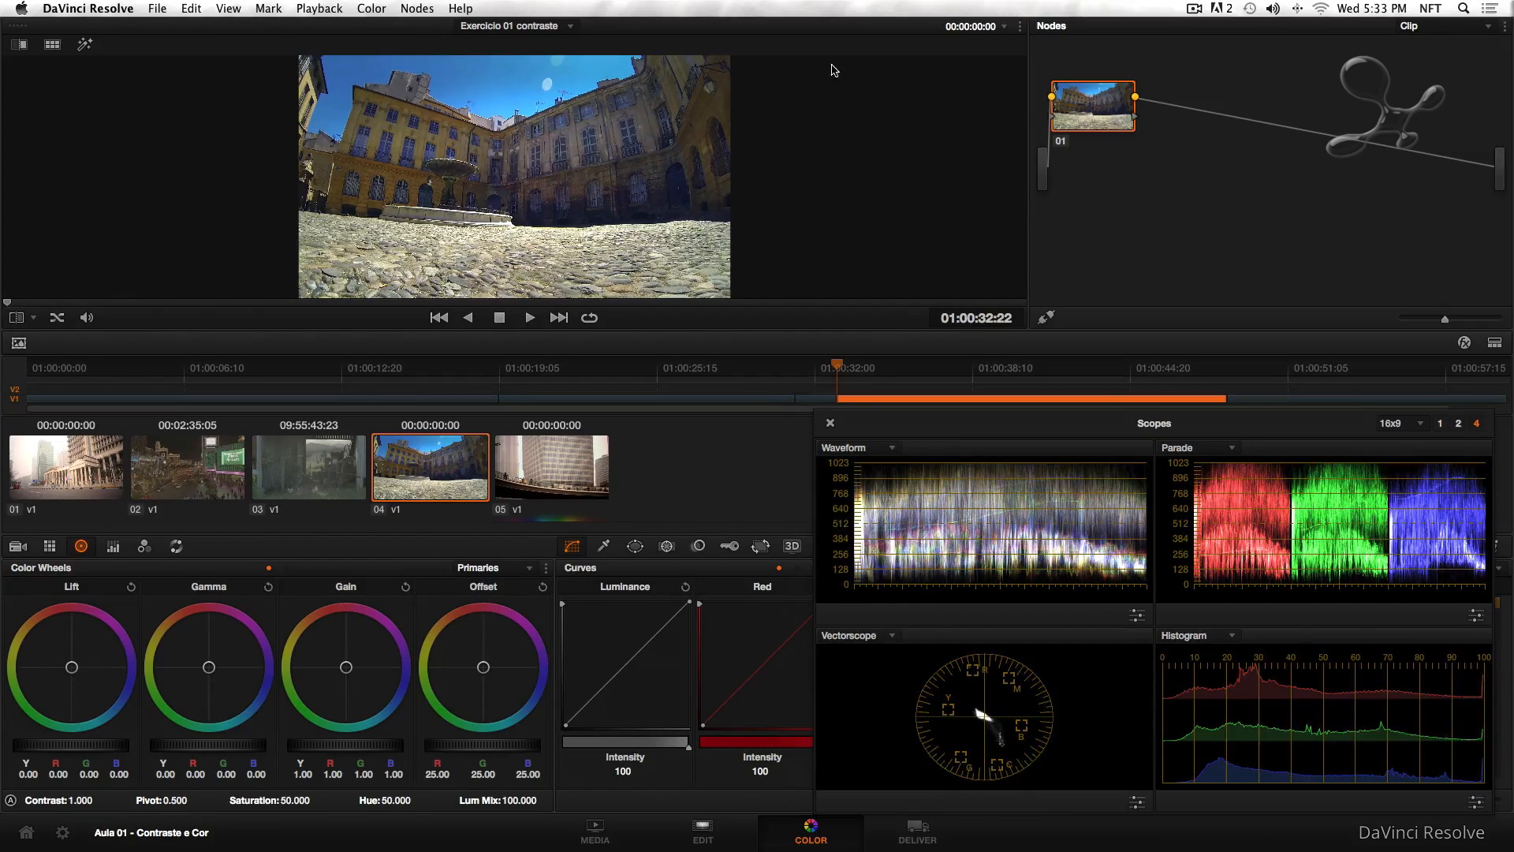
Set clip 04 to Lift -0.03 and Gain 1.03, then check it full screen
left_click_drag(73, 748, 63, 751)
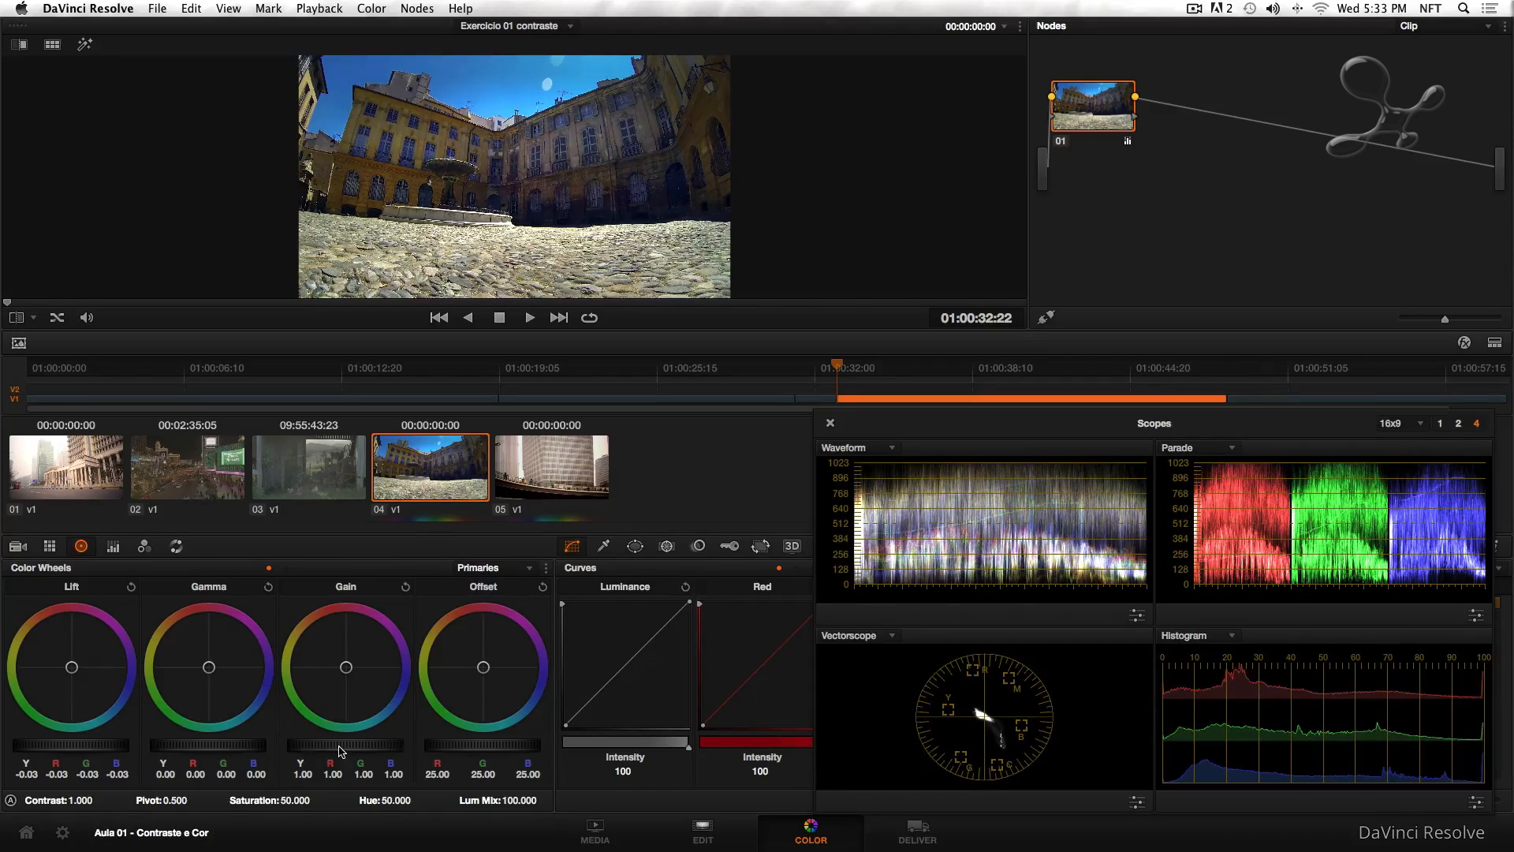
left_click_drag(341, 751, 343, 750)
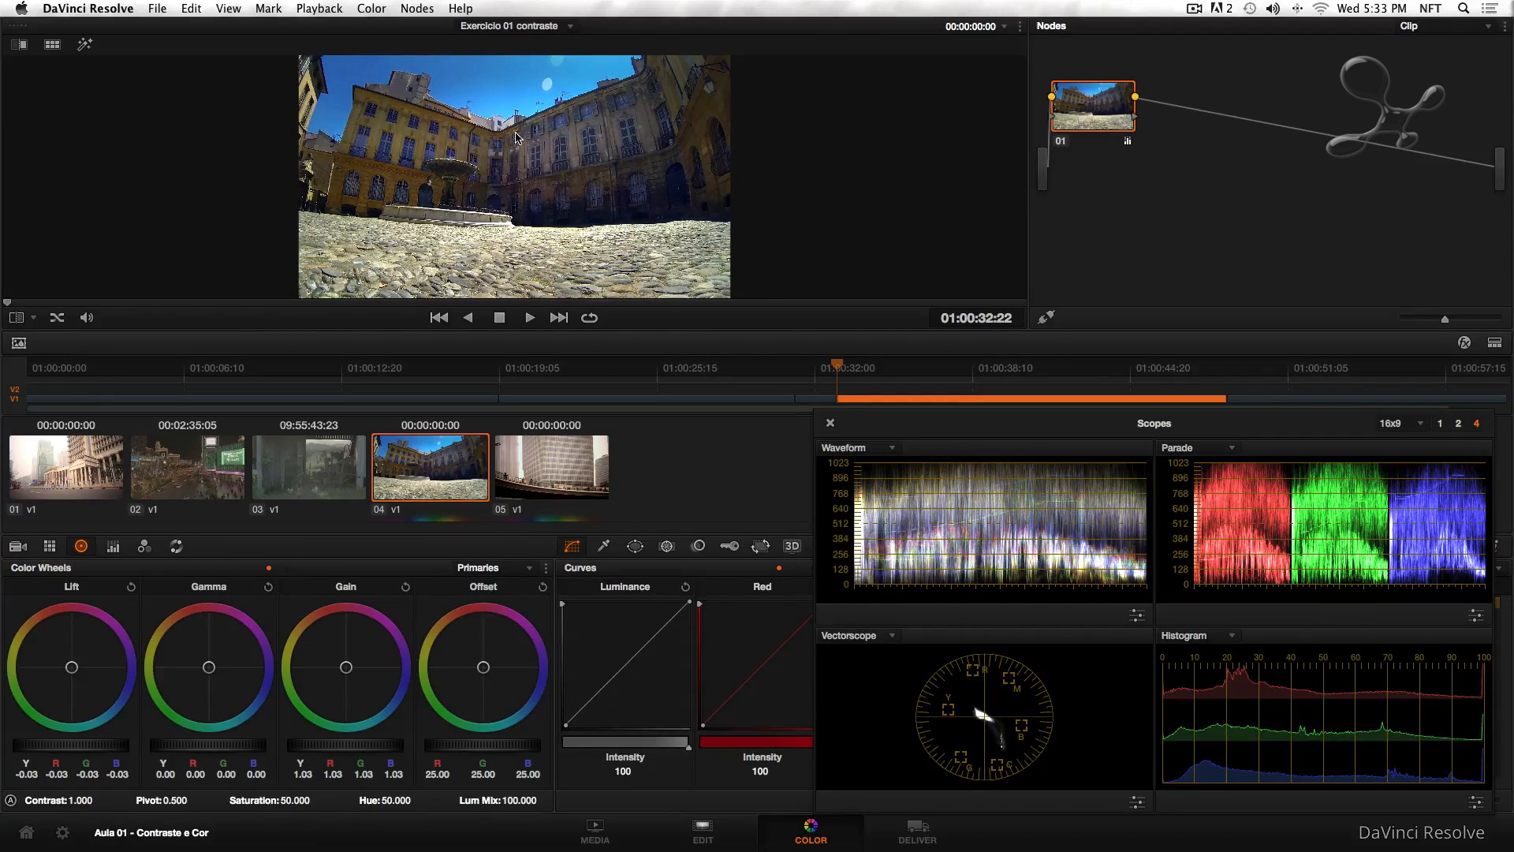
key("super+f")
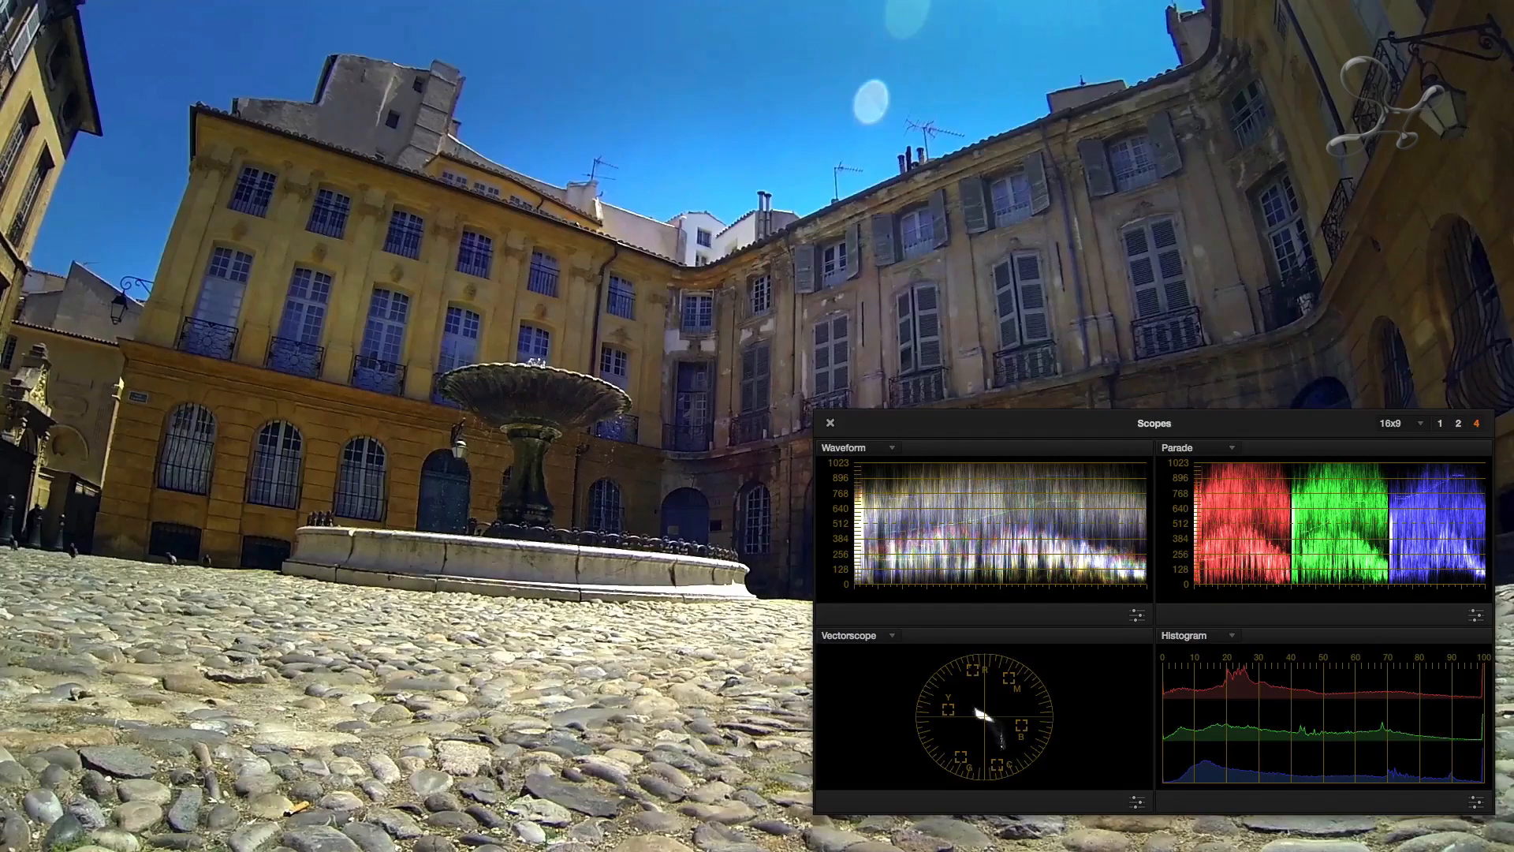
key("Escape")
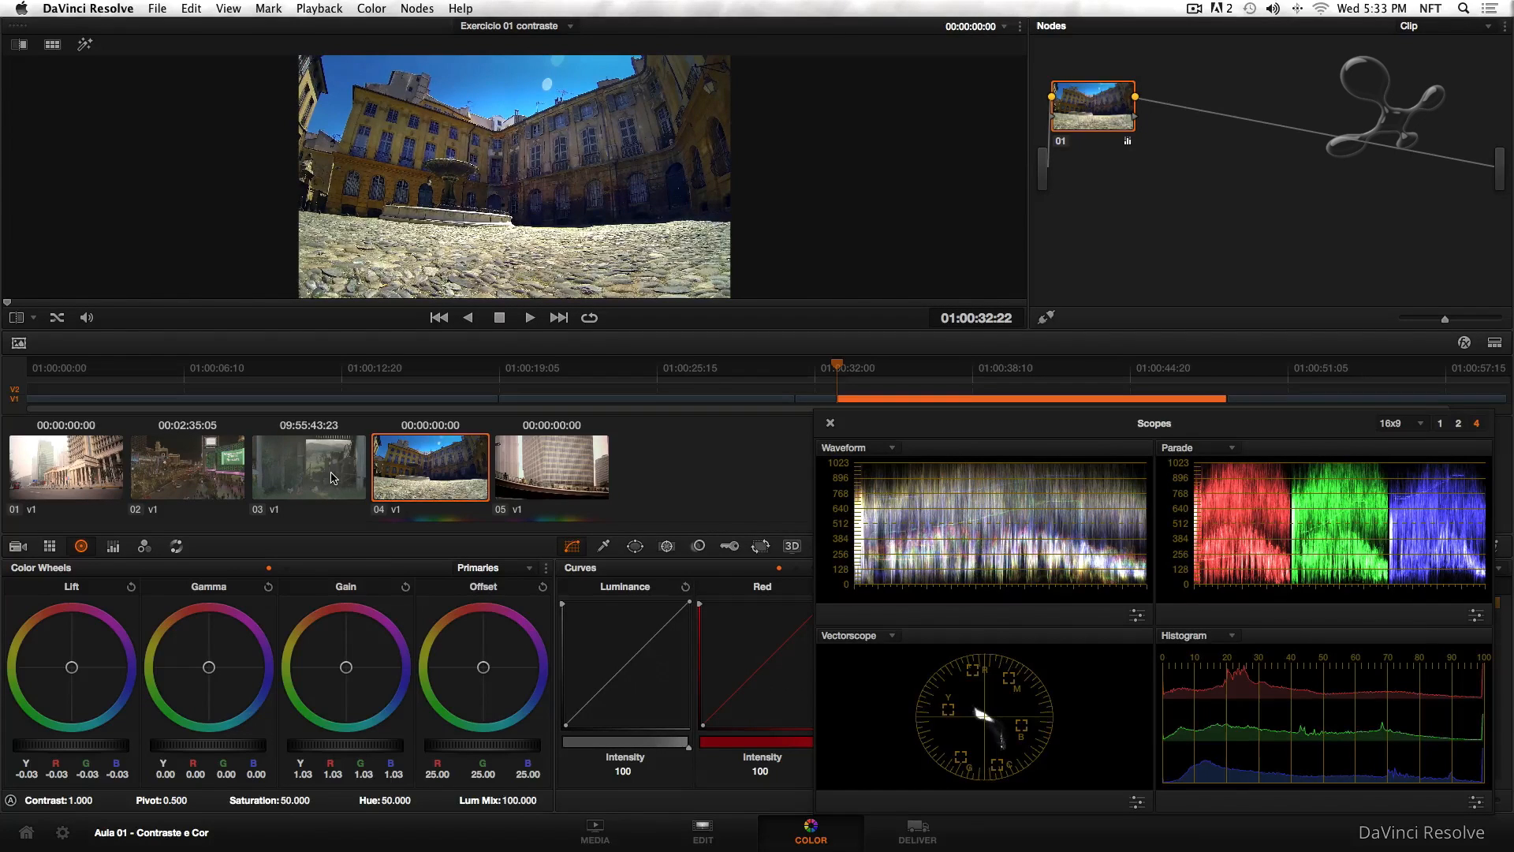
Inspect the barn clip 03 full screen against the scopes, repositioning the scopes window
left_click(333, 477)
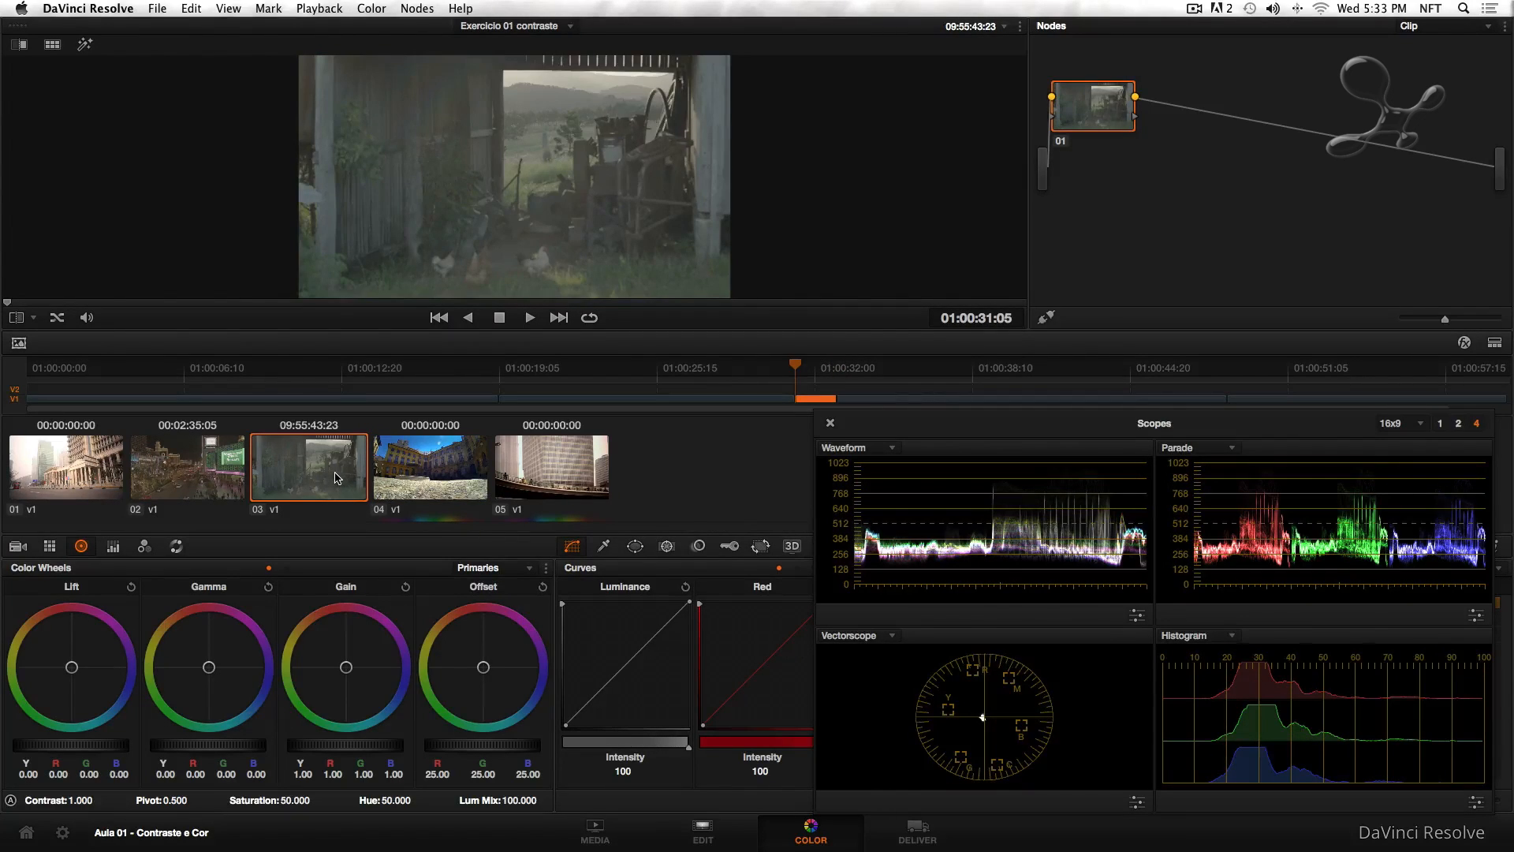
key("super+f")
left_click_drag(1046, 431, 1213, 494)
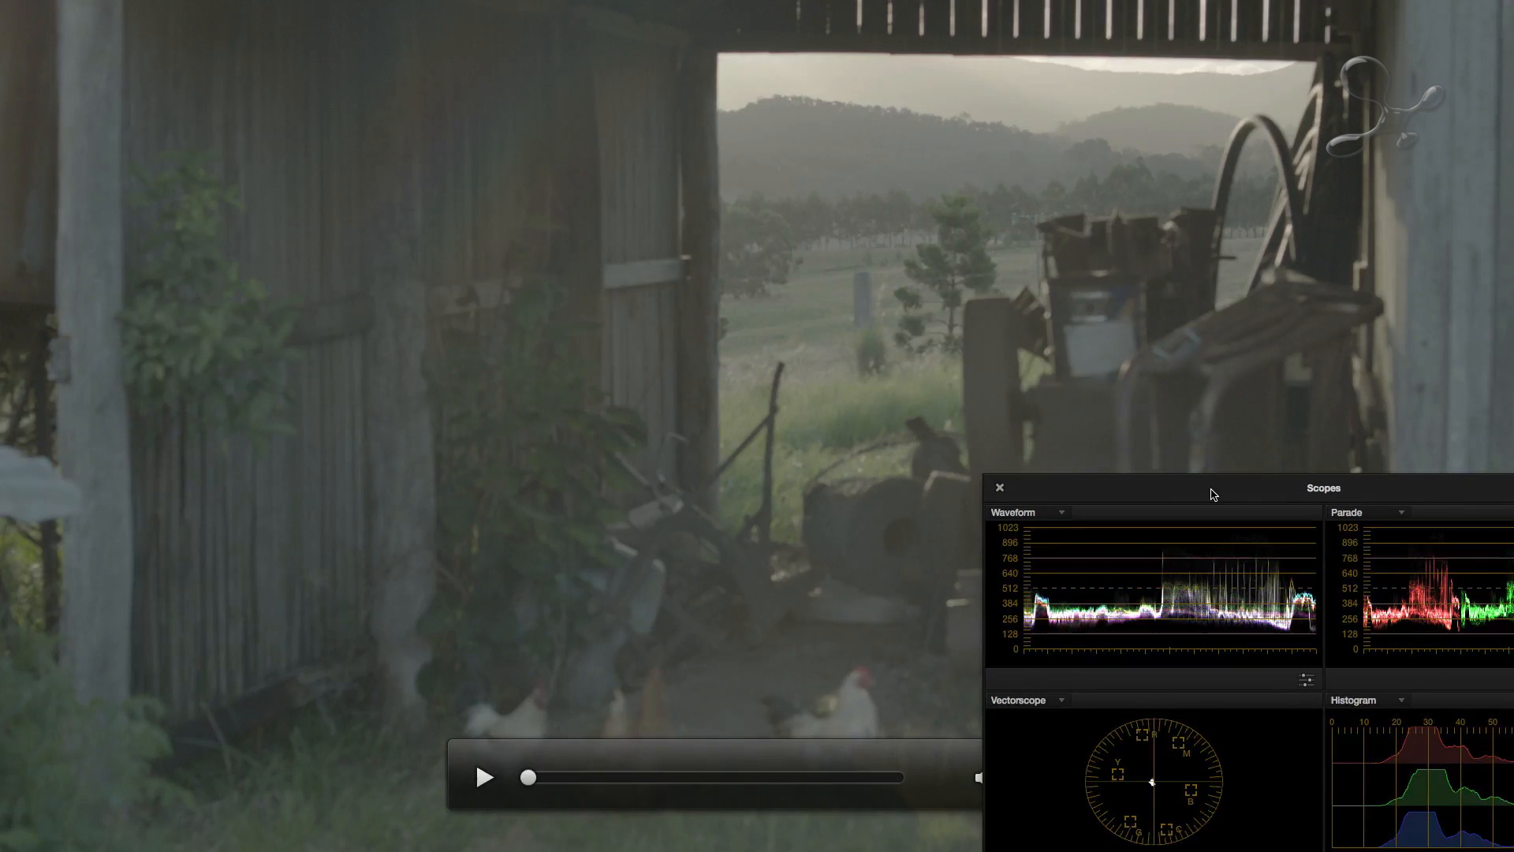
left_click_drag(1212, 494, 308, 201)
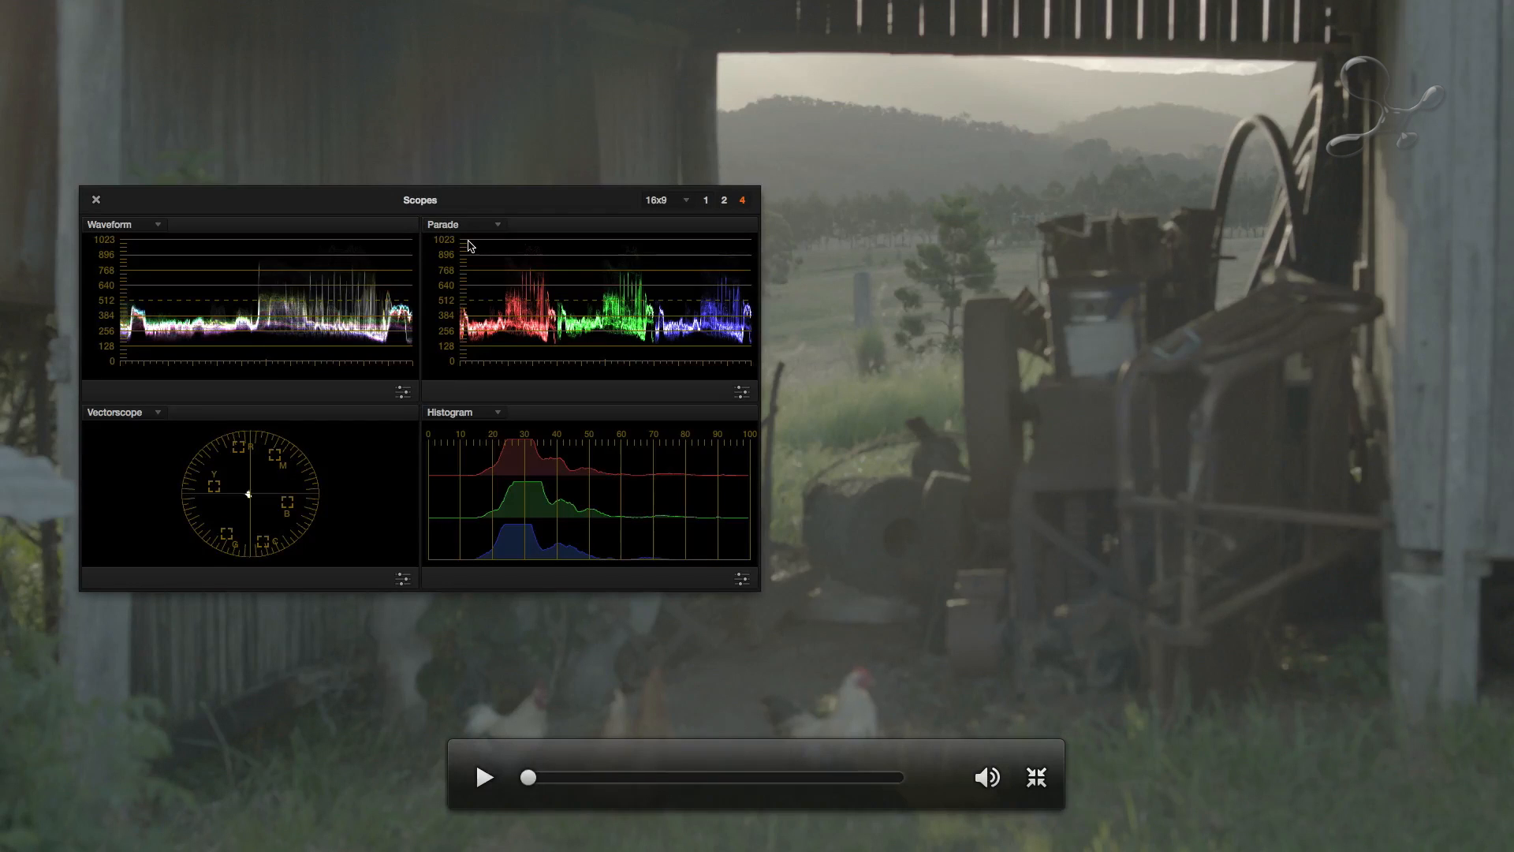
key("Escape")
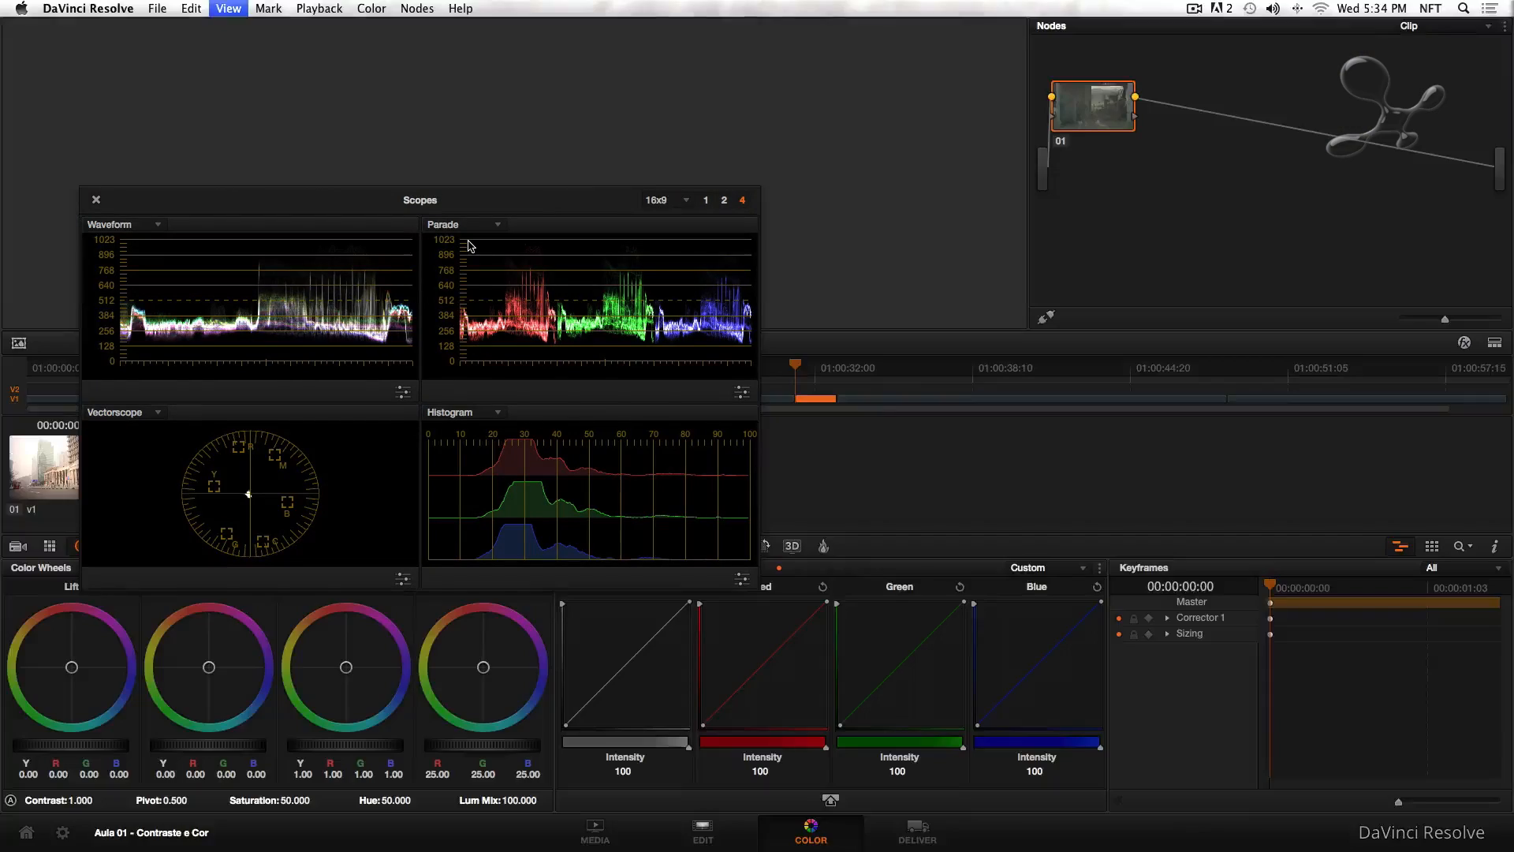
left_click_drag(482, 200, 1200, 292)
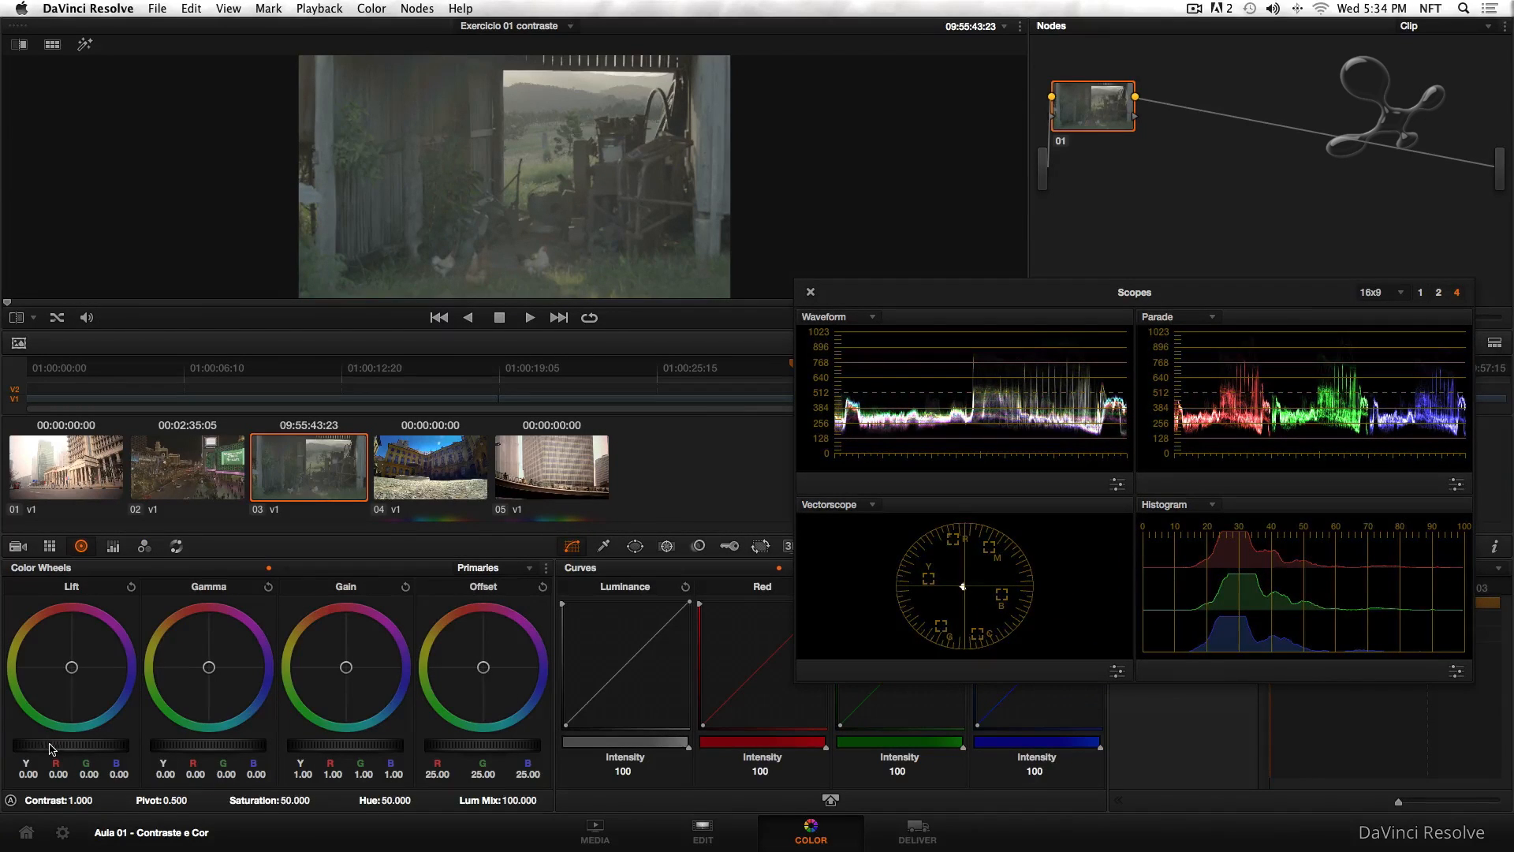
Grade clip 03 to Lift -0.09 and Gain 1.31, comparing bypass on and off full screen
left_click_drag(58, 751, 54, 750)
left_click_drag(339, 749, 345, 750)
key("super+f")
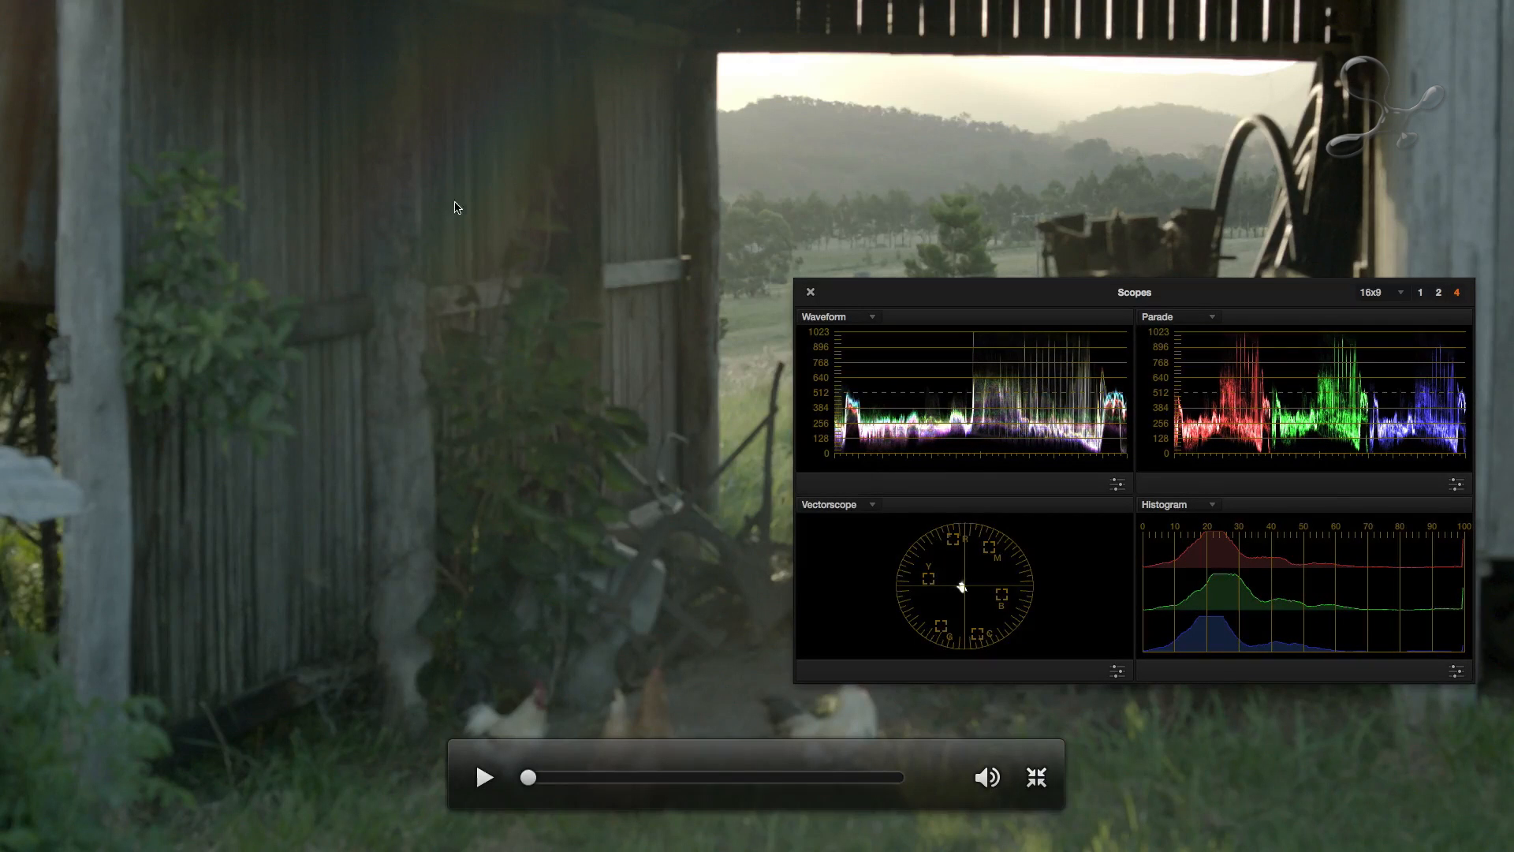
left_click(812, 294)
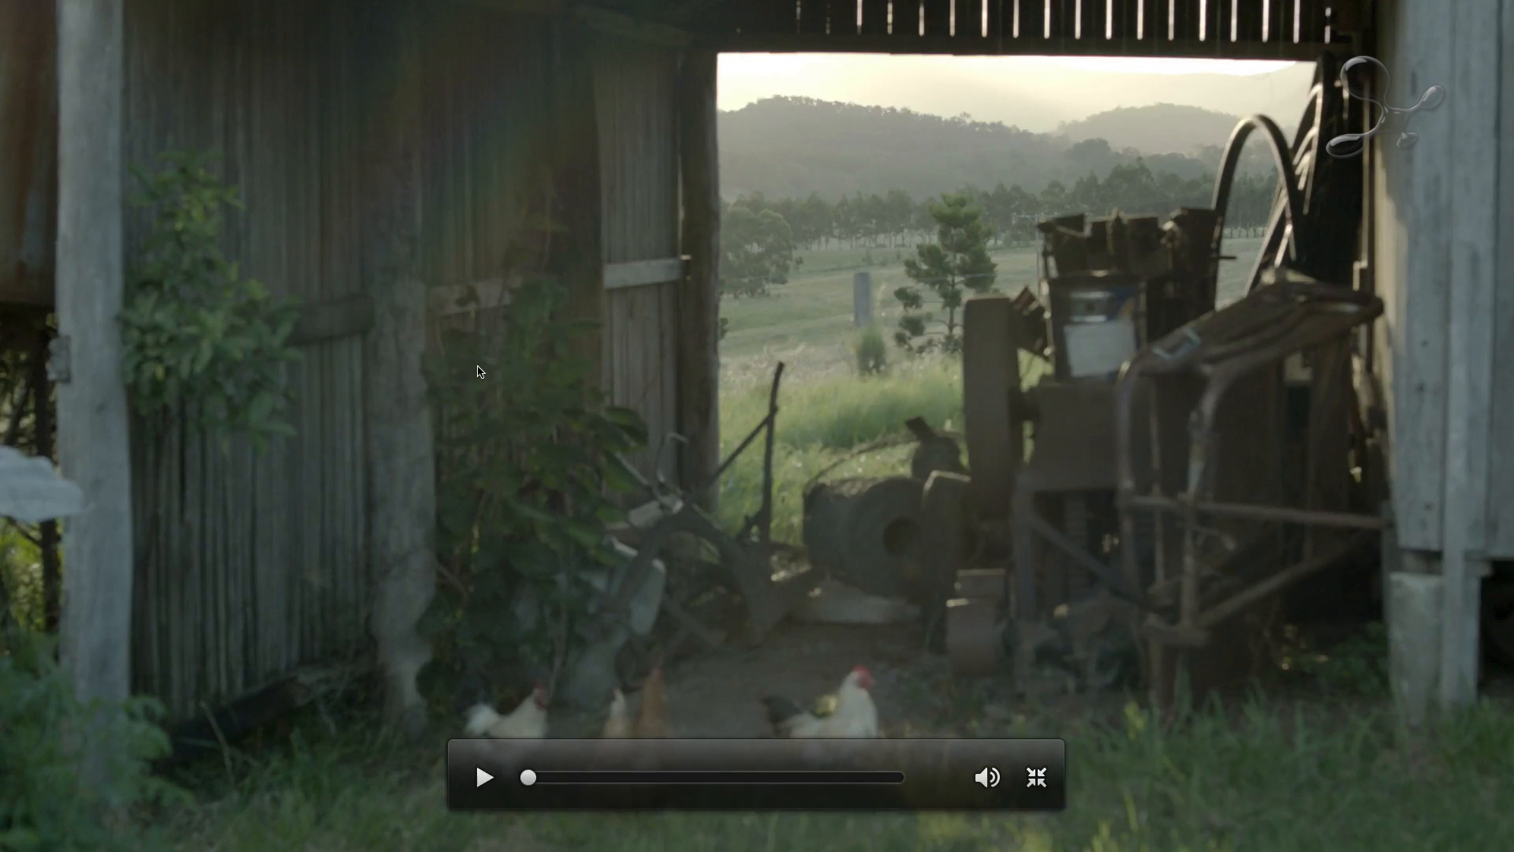
key("shift+d")
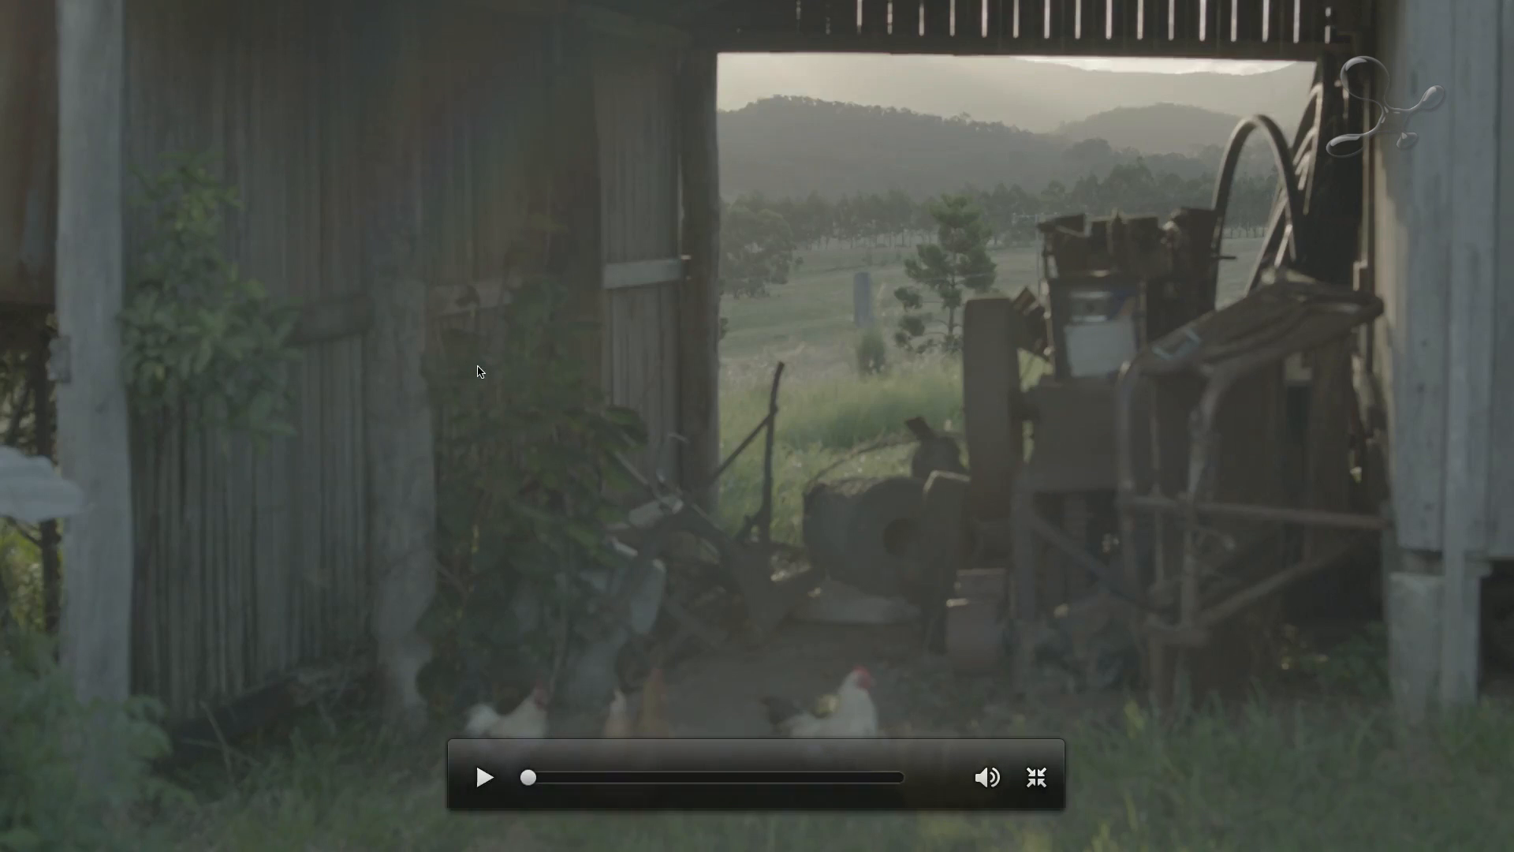
key("shift+d")
key("shift+d")
key("shift+d")
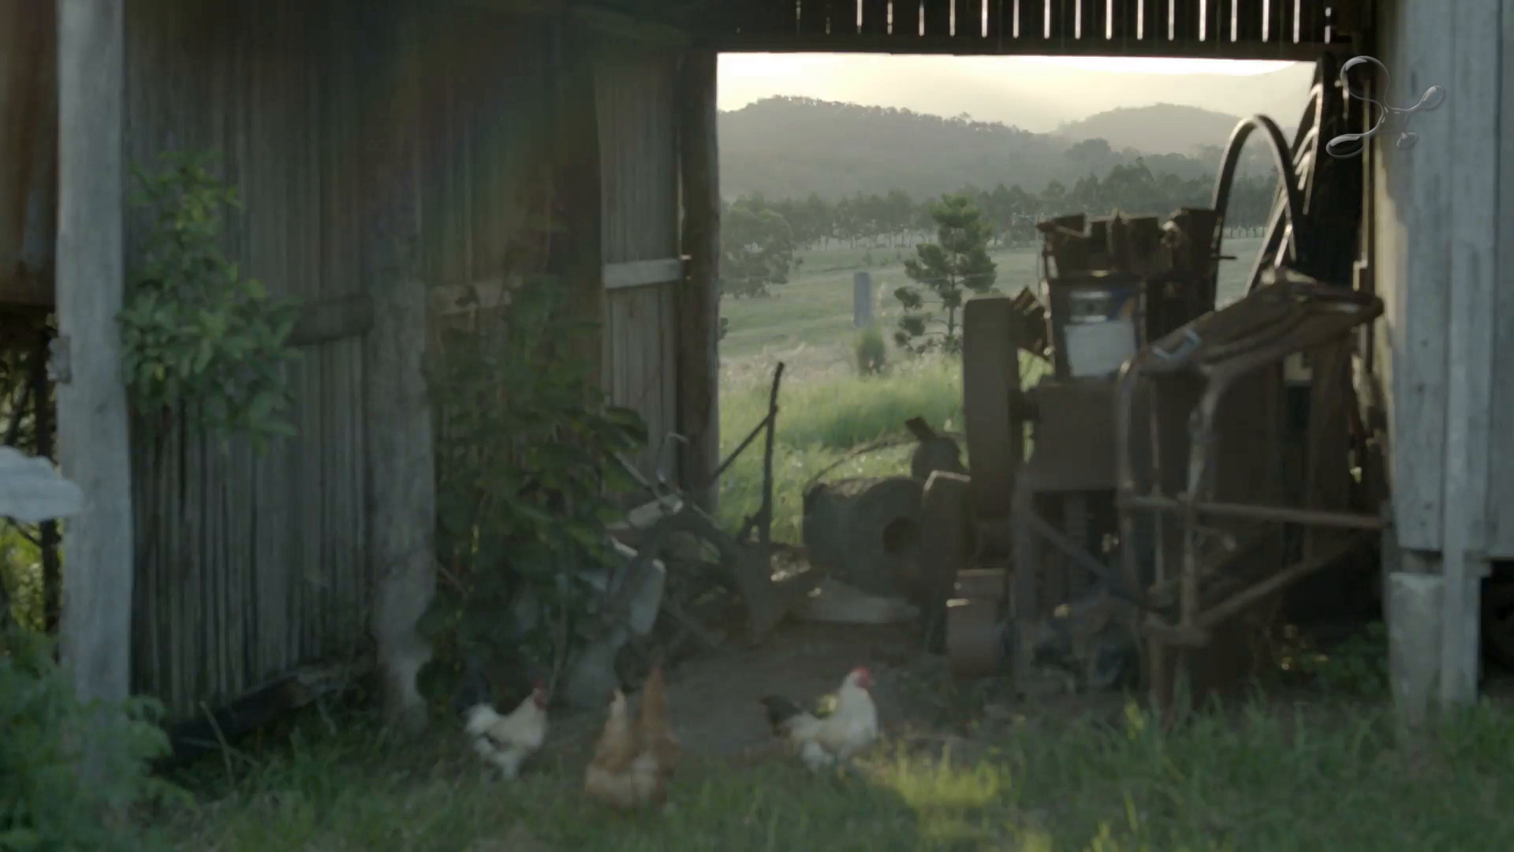
key("shift+d")
key("shift+d")
key("Escape")
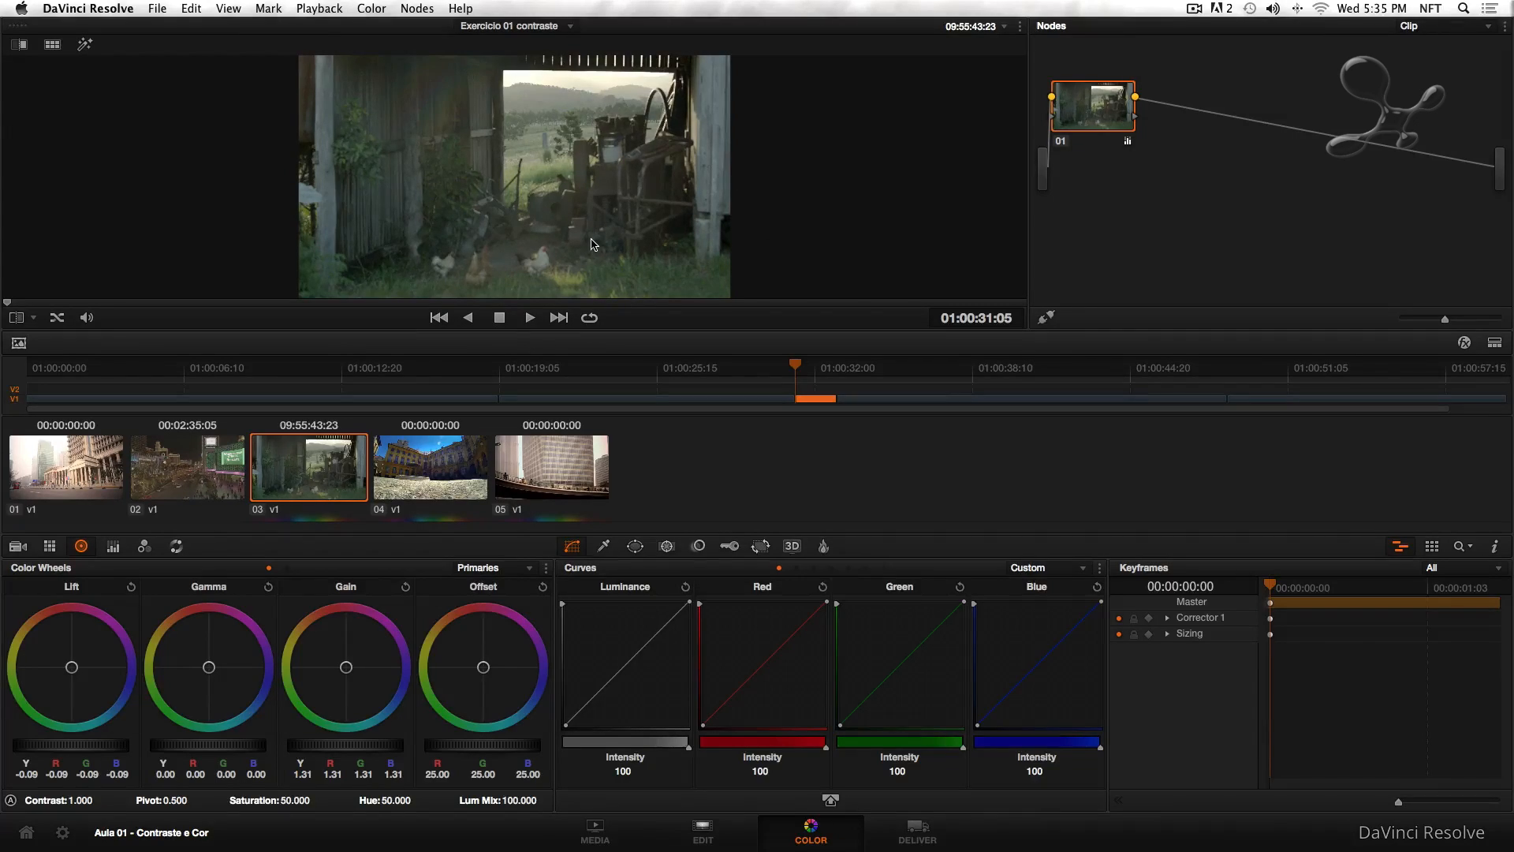
Label clip 03's node 01 'contraste'
right_click(1081, 112)
left_click(1125, 125)
type("contrast")
key("Return")
Start relabelling clip 04's node, then move to the Las Vegas clip 02
left_click(448, 467)
right_click(1084, 124)
left_click(1108, 133)
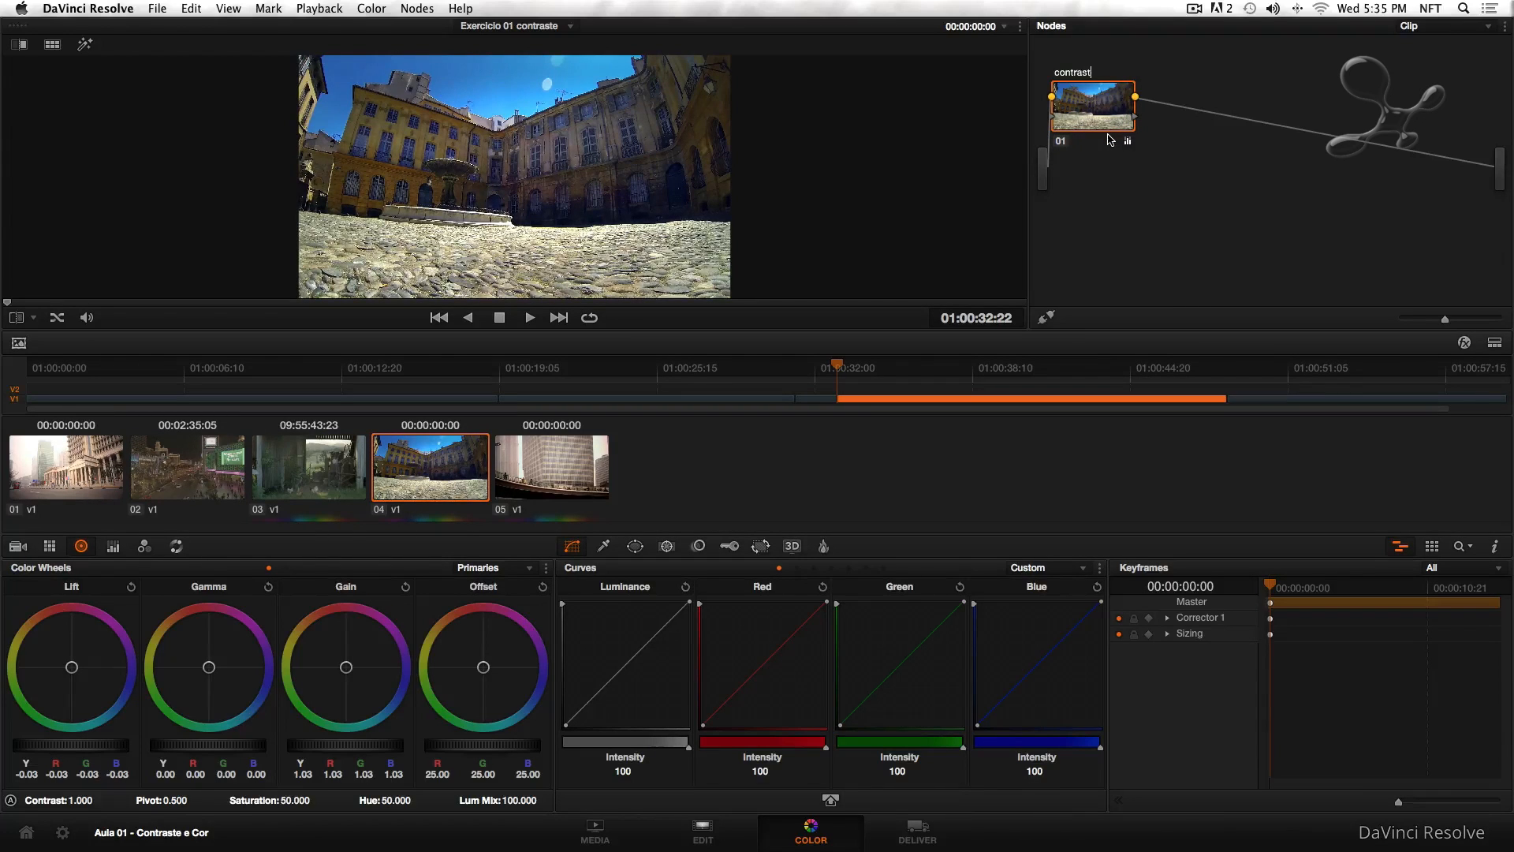
left_click(204, 479)
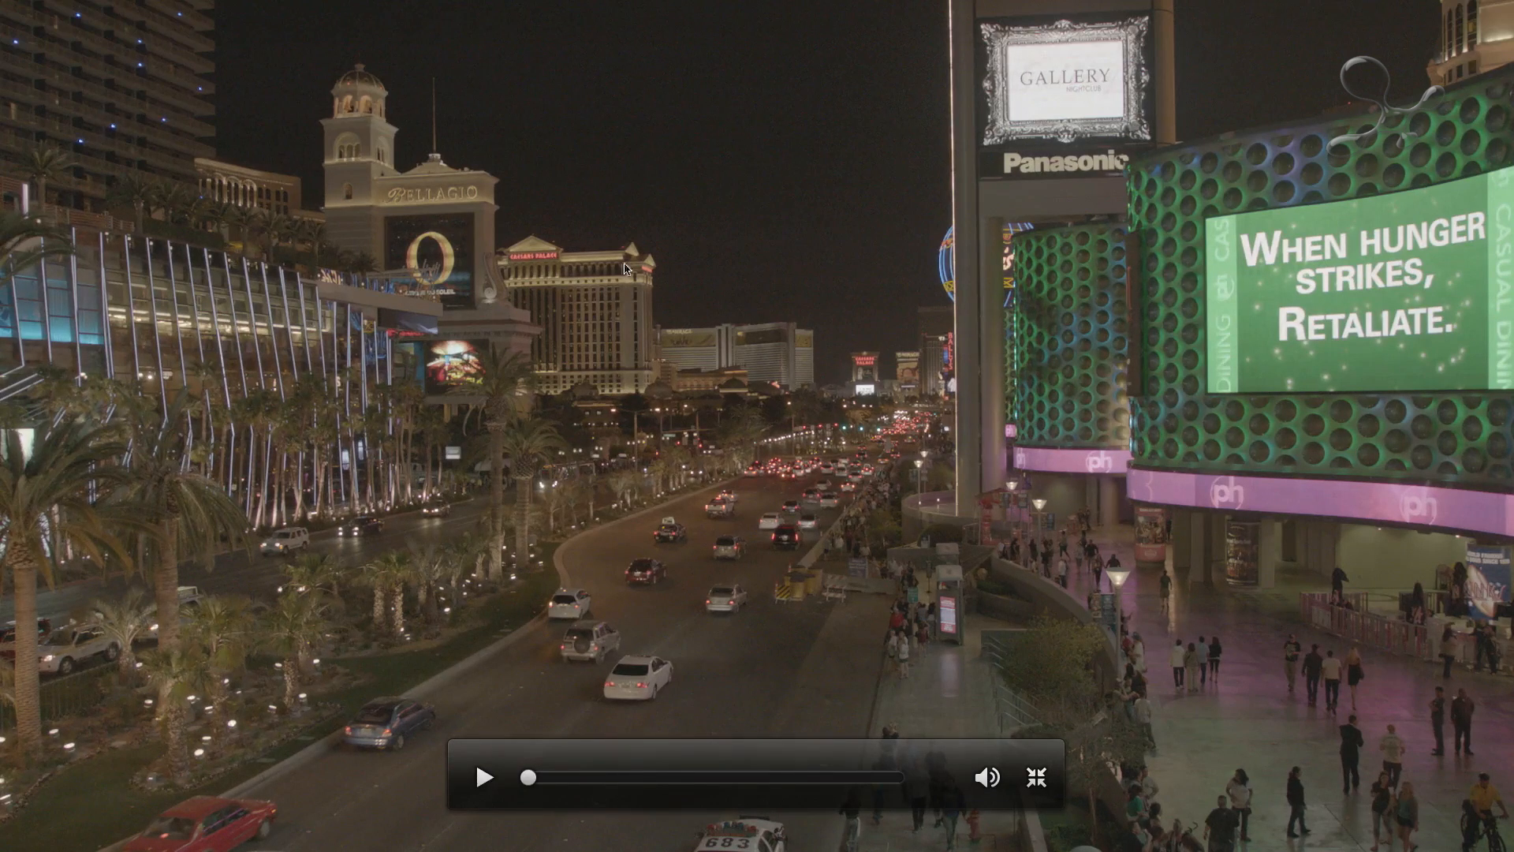
Play the Las Vegas clip, then darken Lift and raise Gain with the scopes open
left_click(741, 218)
key("Escape")
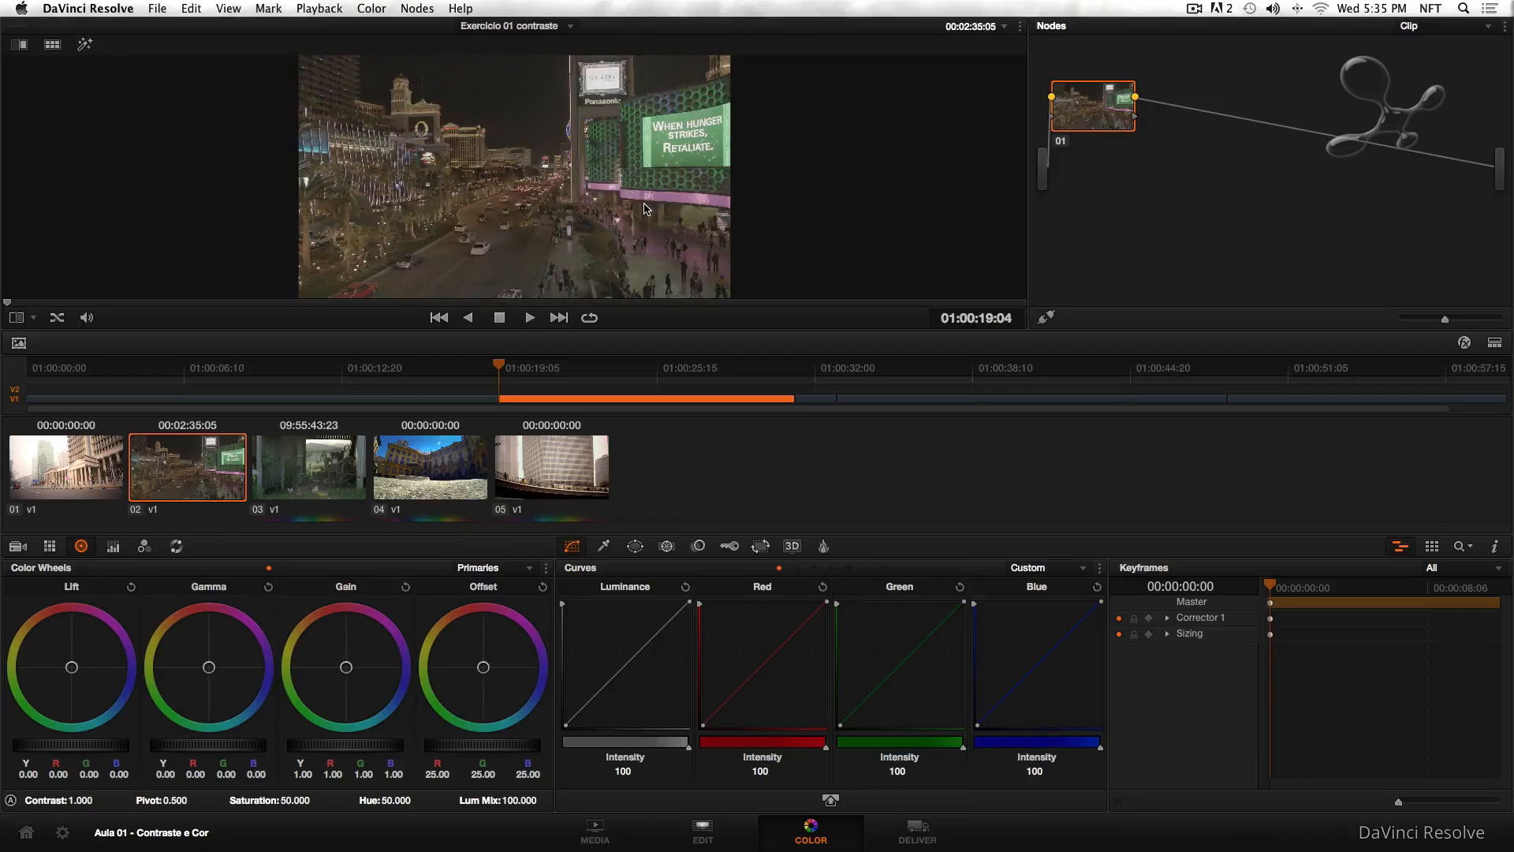
key("super+shift+w")
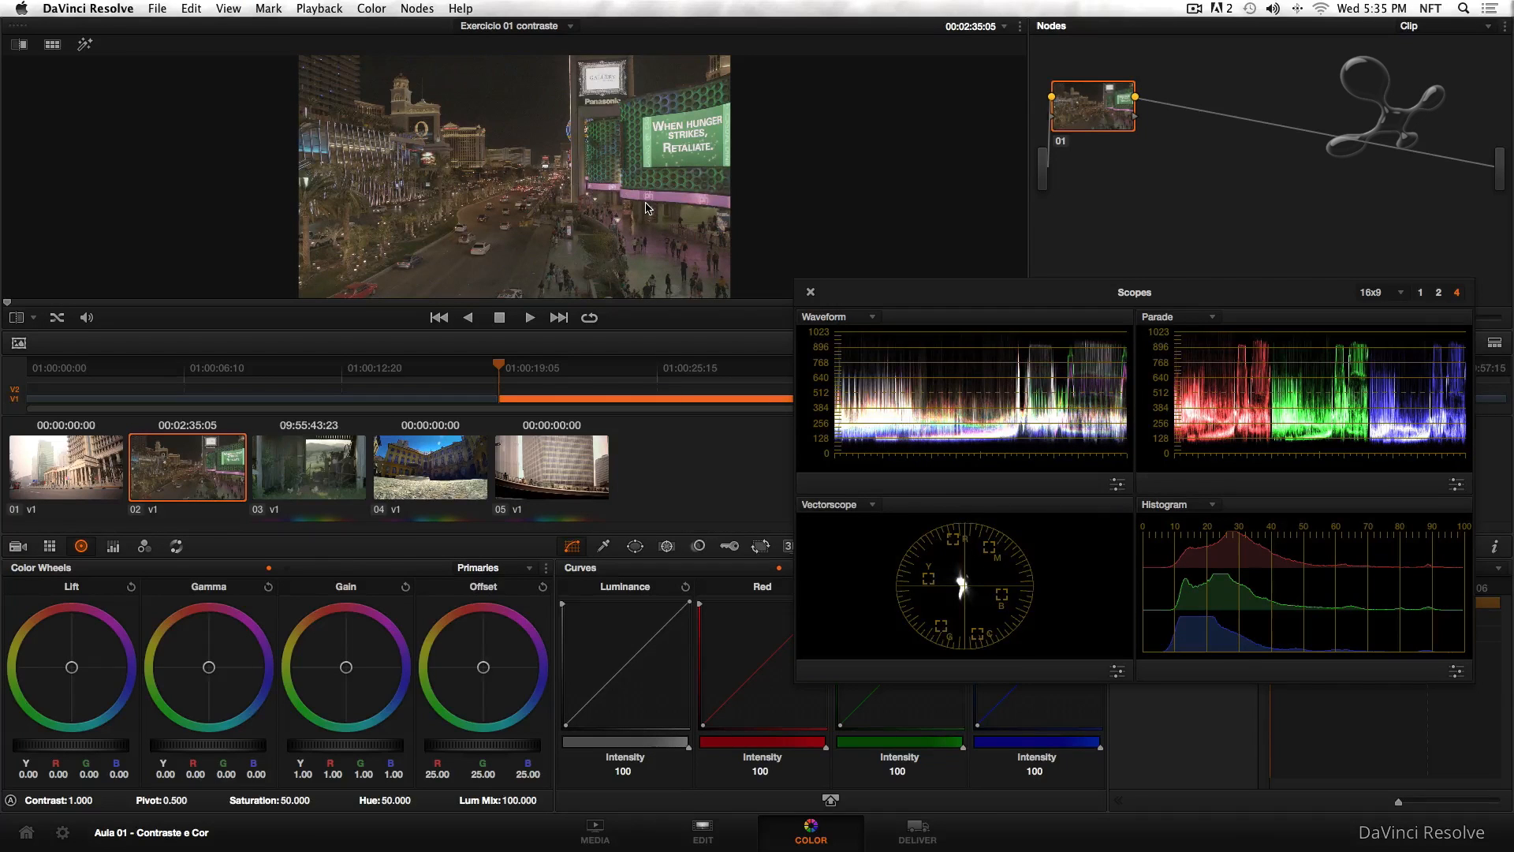
left_click_drag(1032, 298, 1044, 300)
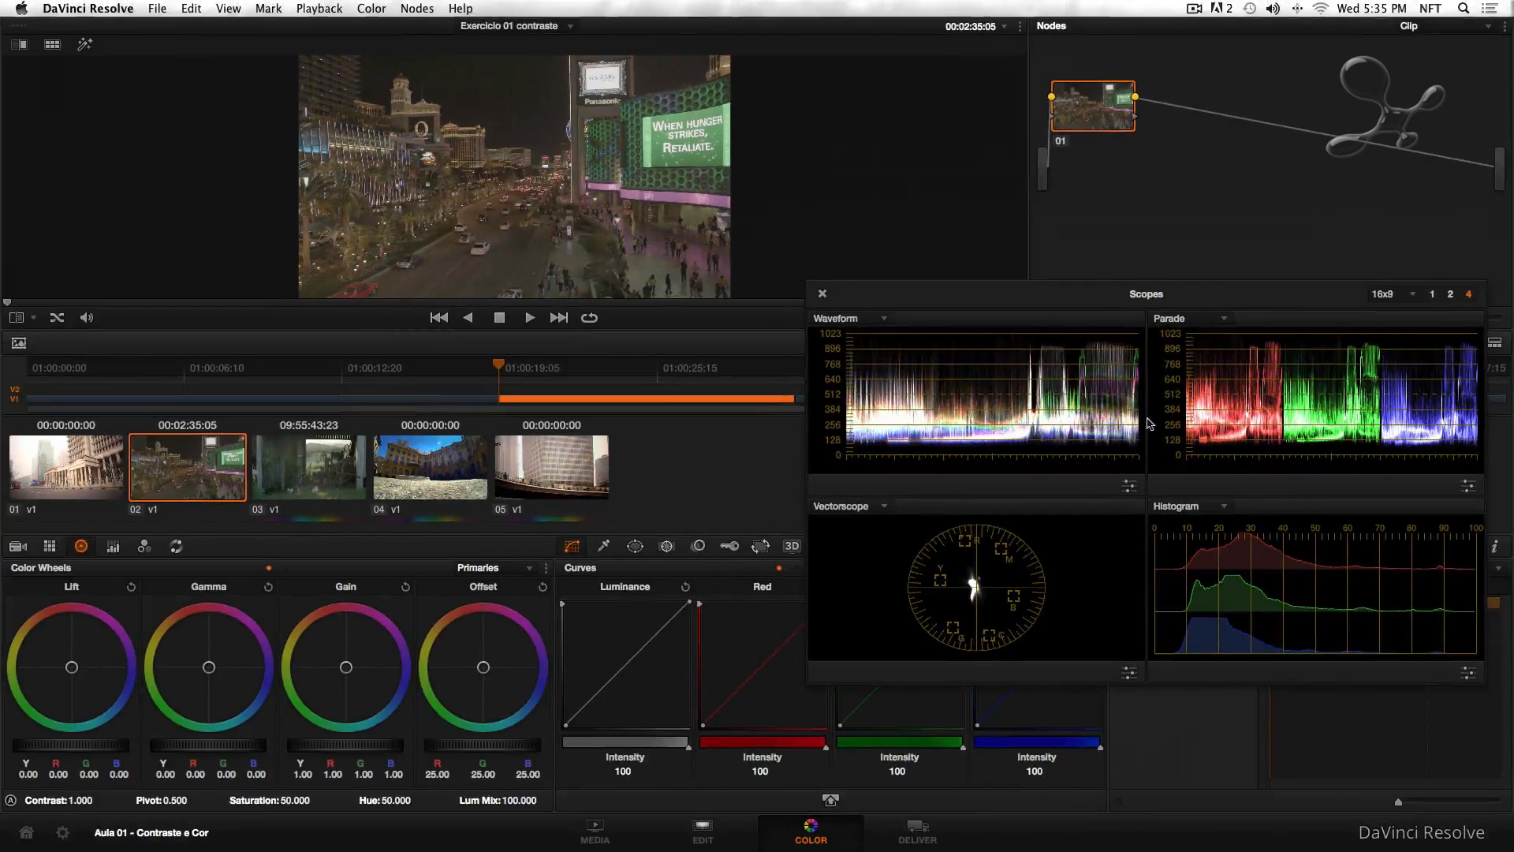
left_click_drag(17, 749, 49, 747)
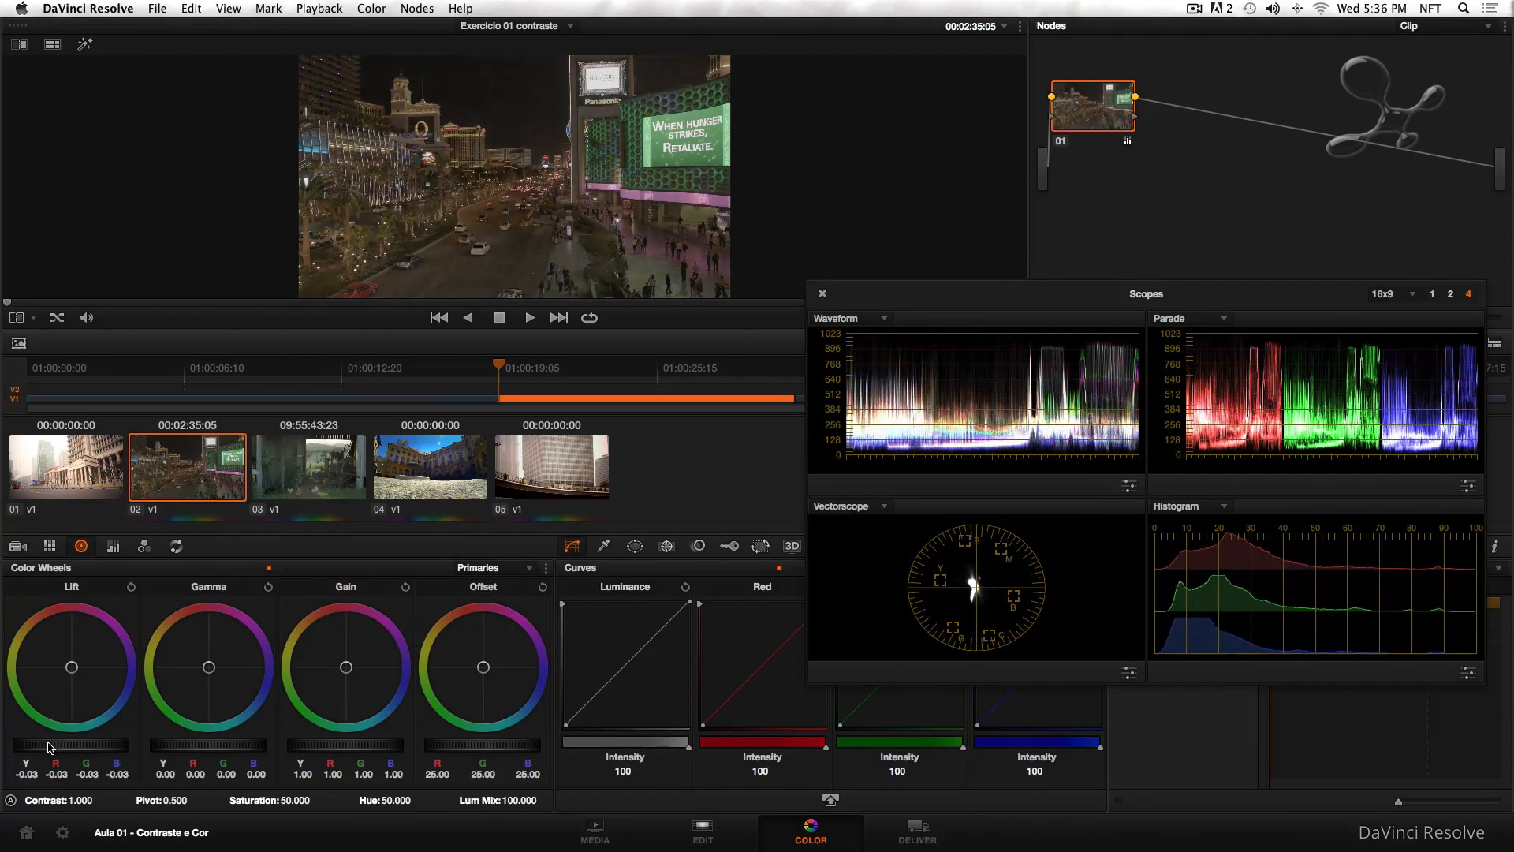
left_click_drag(319, 746, 329, 749)
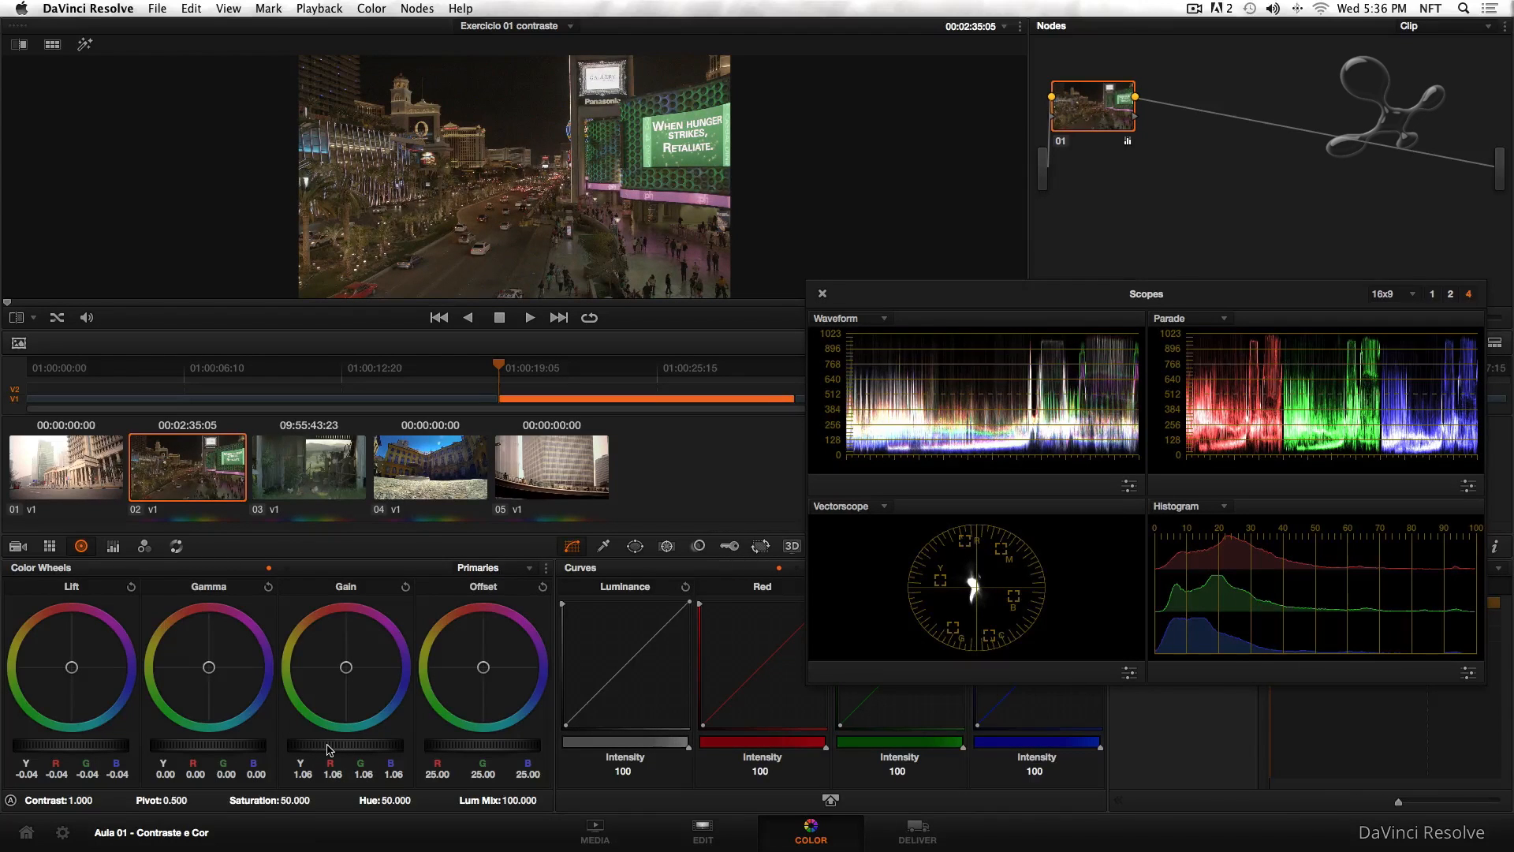
Refine clip 02's grade to Lift -0.04, Gamma -0.01, checking it full screen
key("super+f")
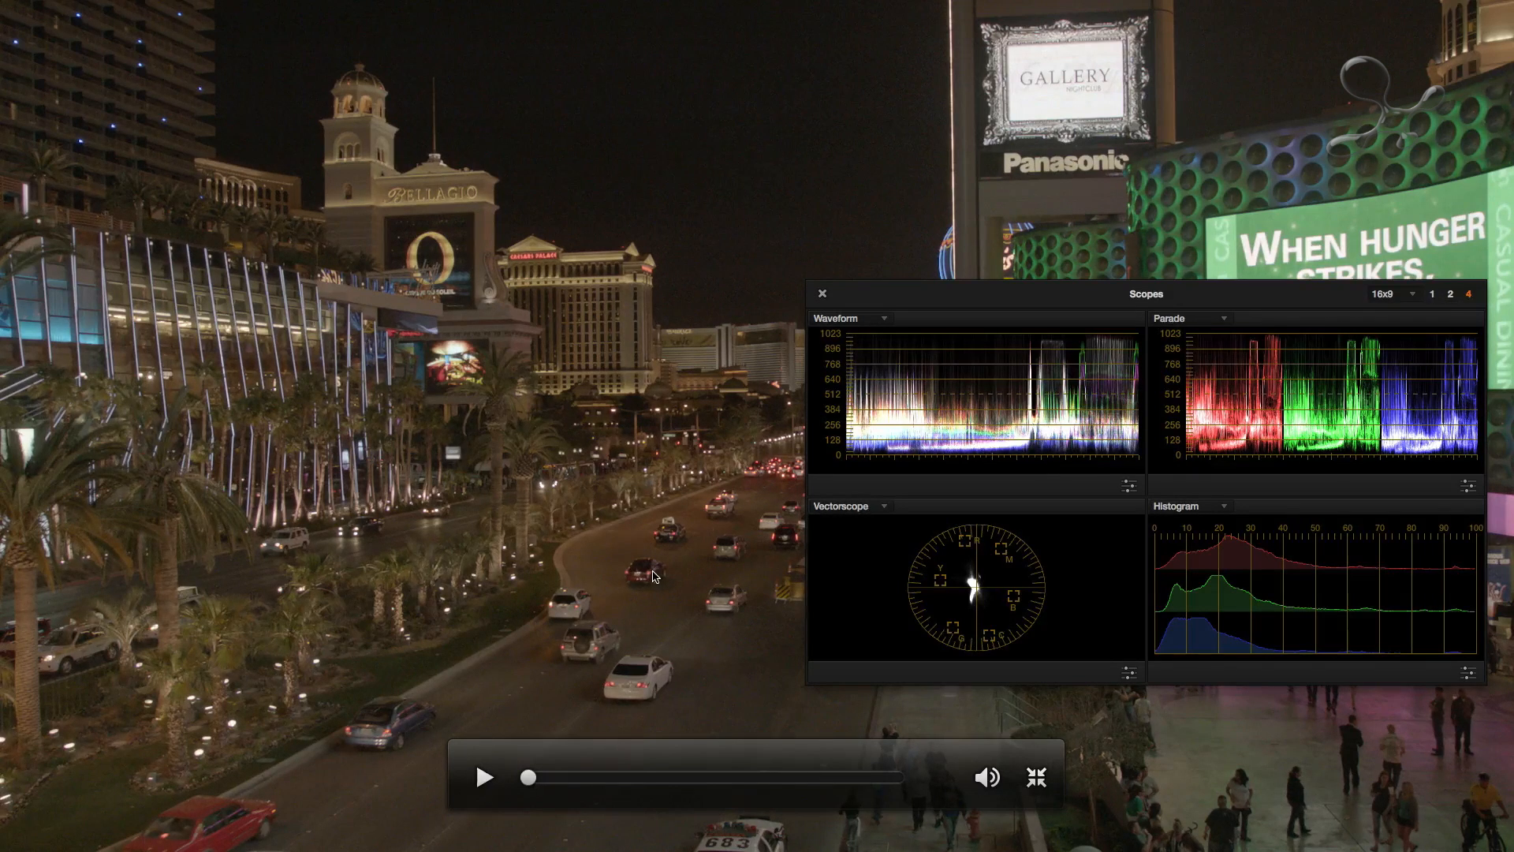
key("super+f")
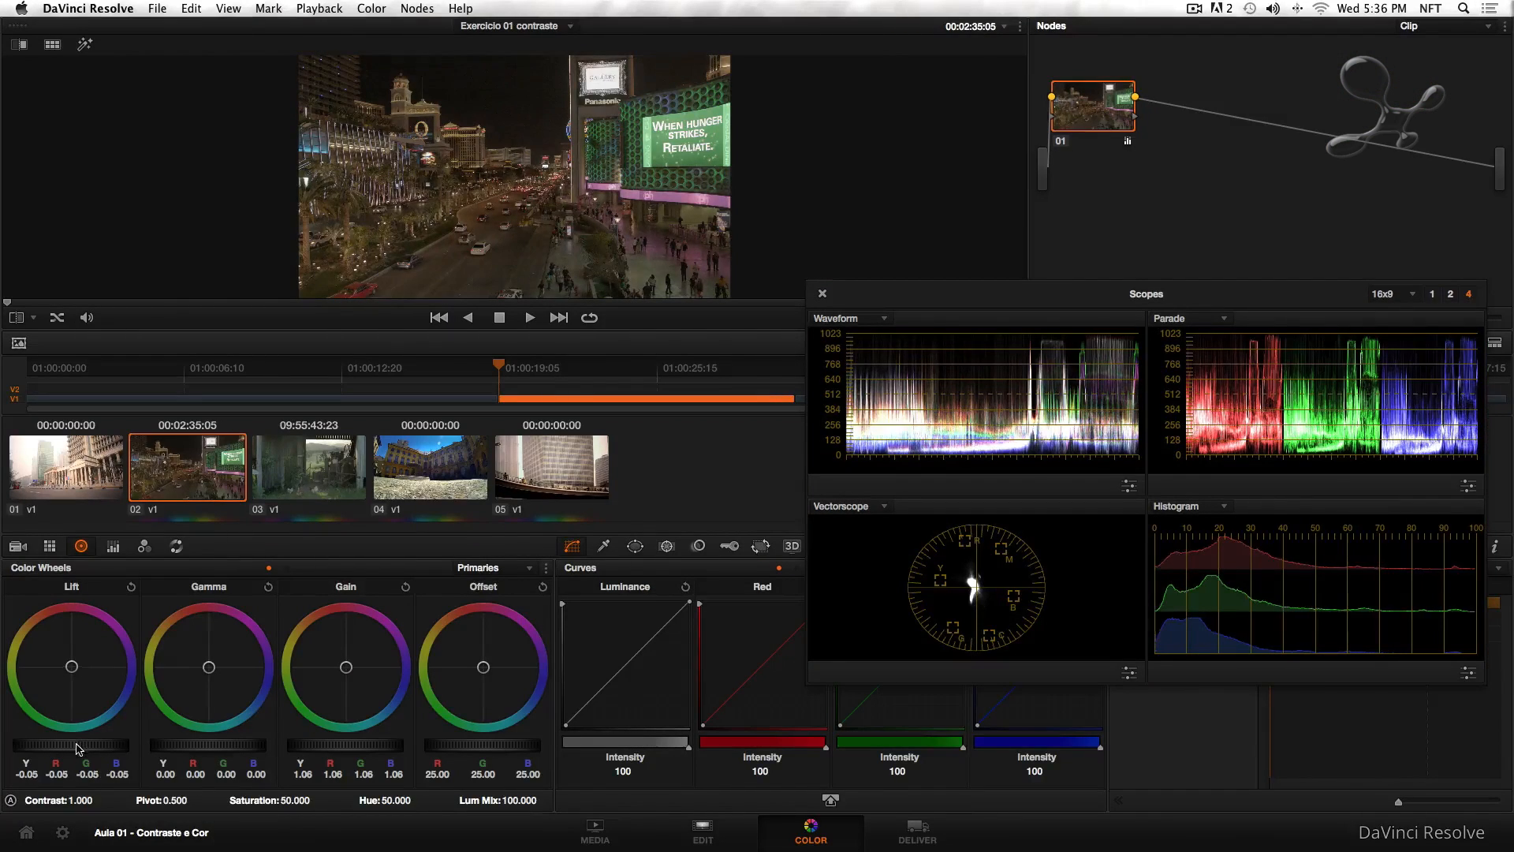
left_click_drag(76, 748, 78, 748)
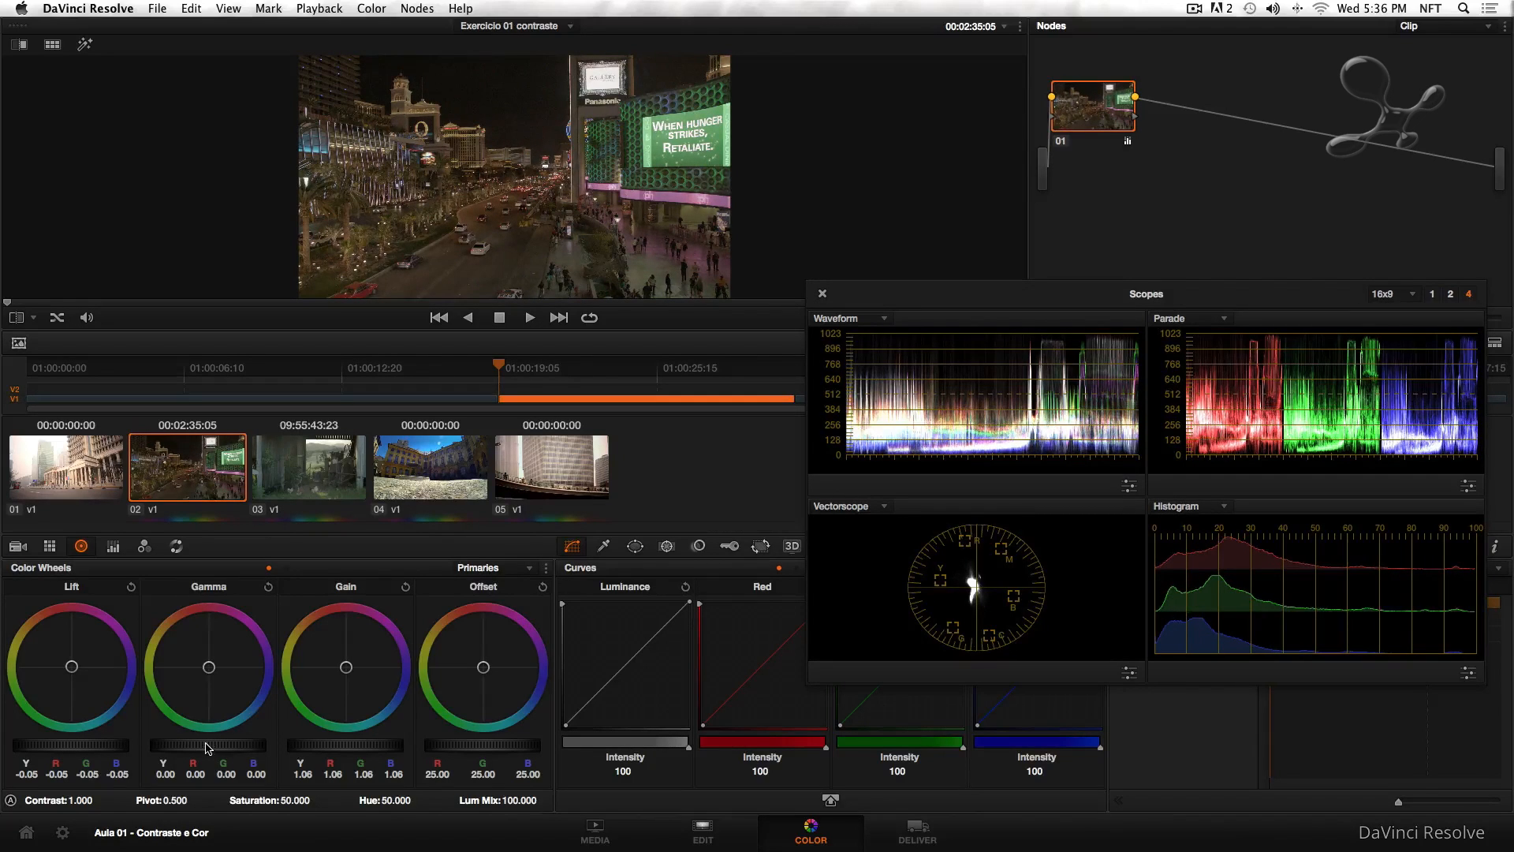
left_click_drag(206, 745, 201, 745)
left_click_drag(83, 745, 85, 745)
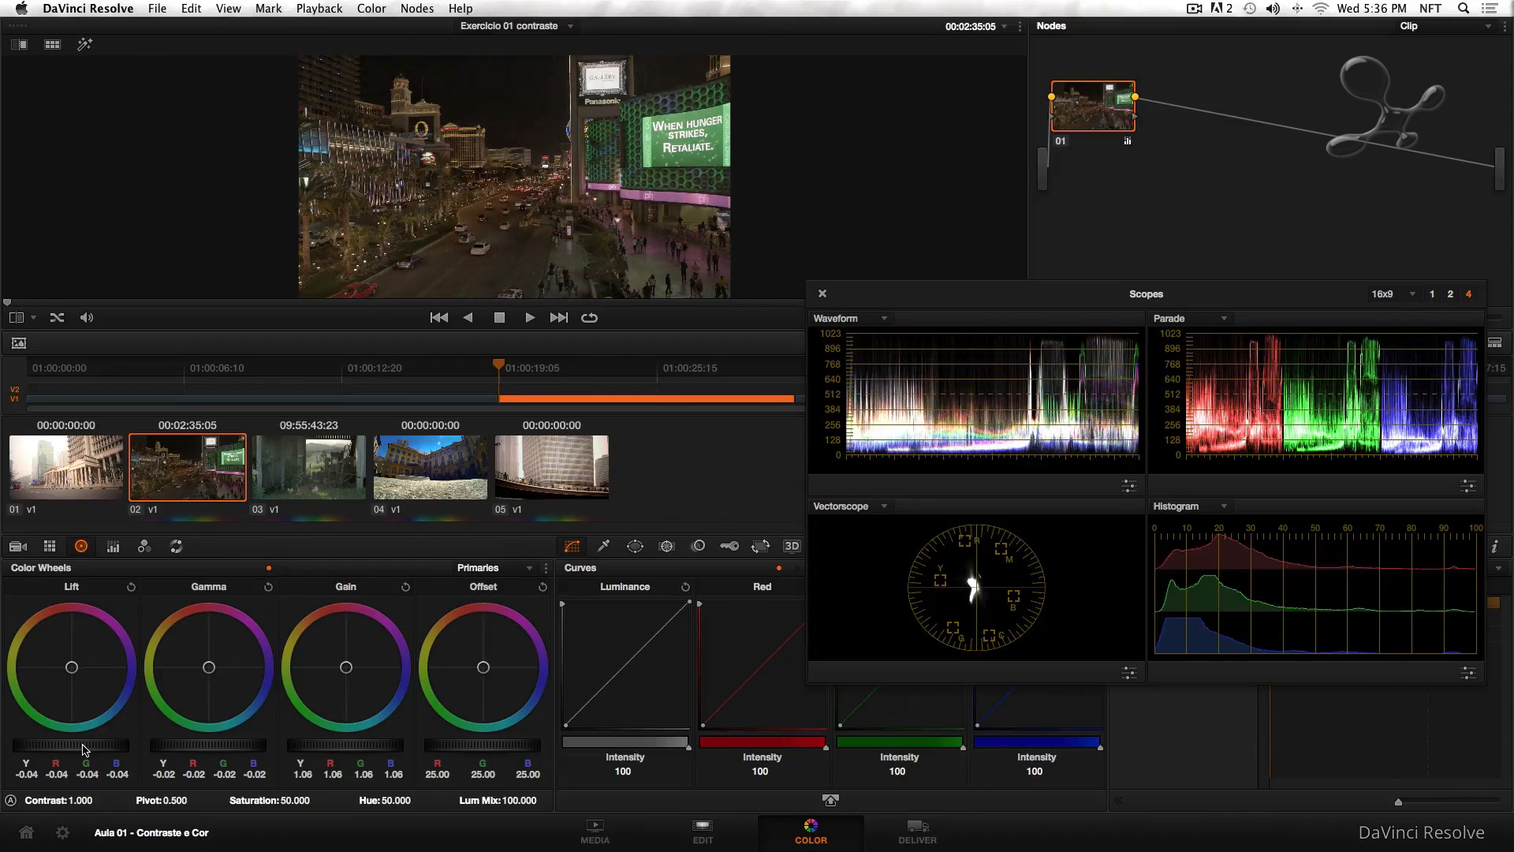
left_click_drag(219, 748, 221, 749)
key("p")
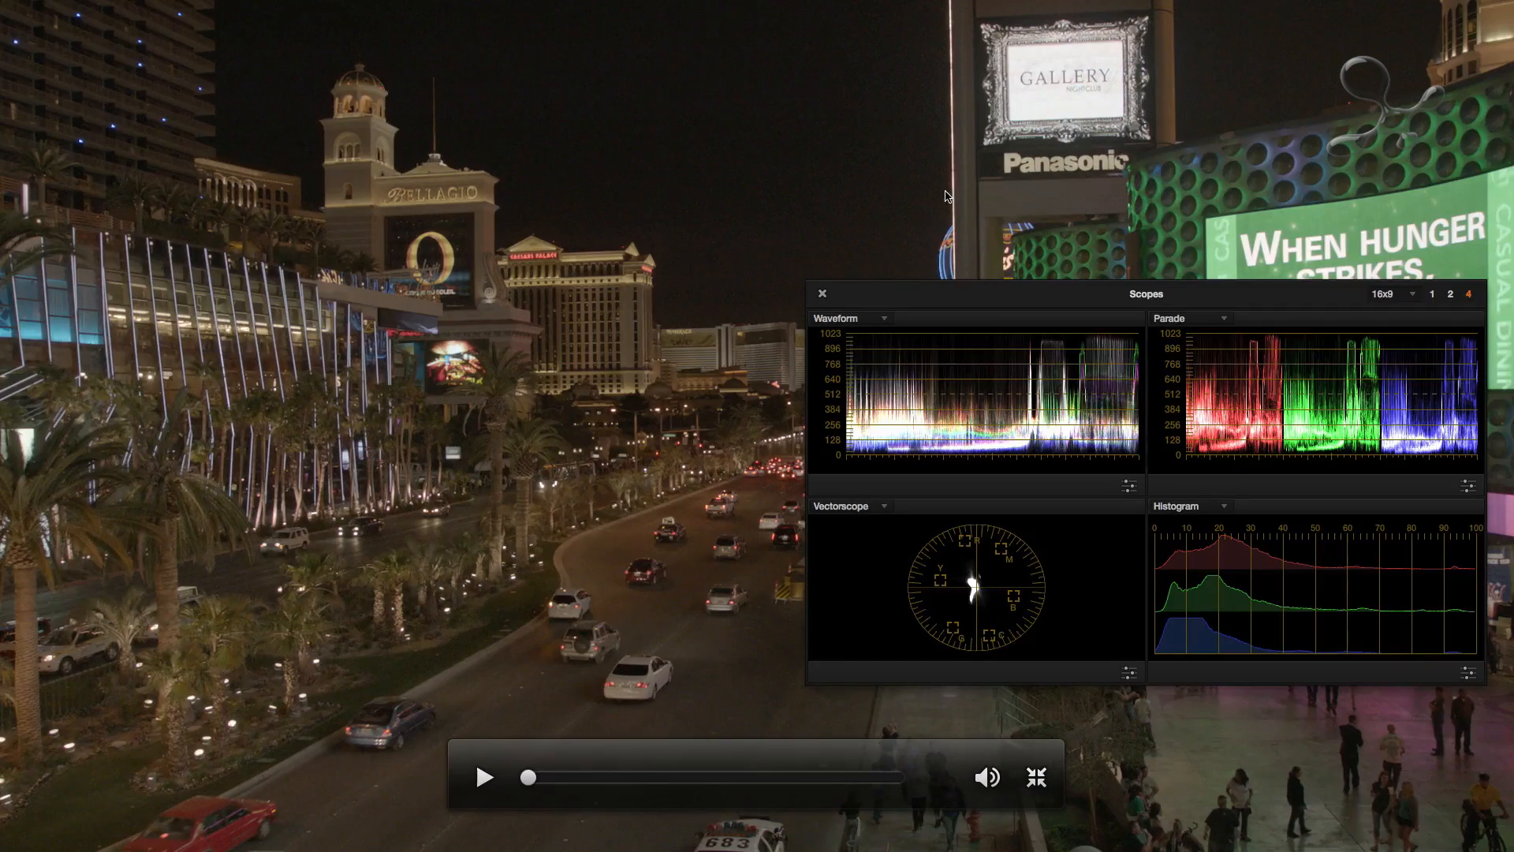
key("p")
key("p")
Compare graded and ungraded looks, then close the scopes and leave full screen
key("shift+d")
key("shift+d")
key("shift+d")
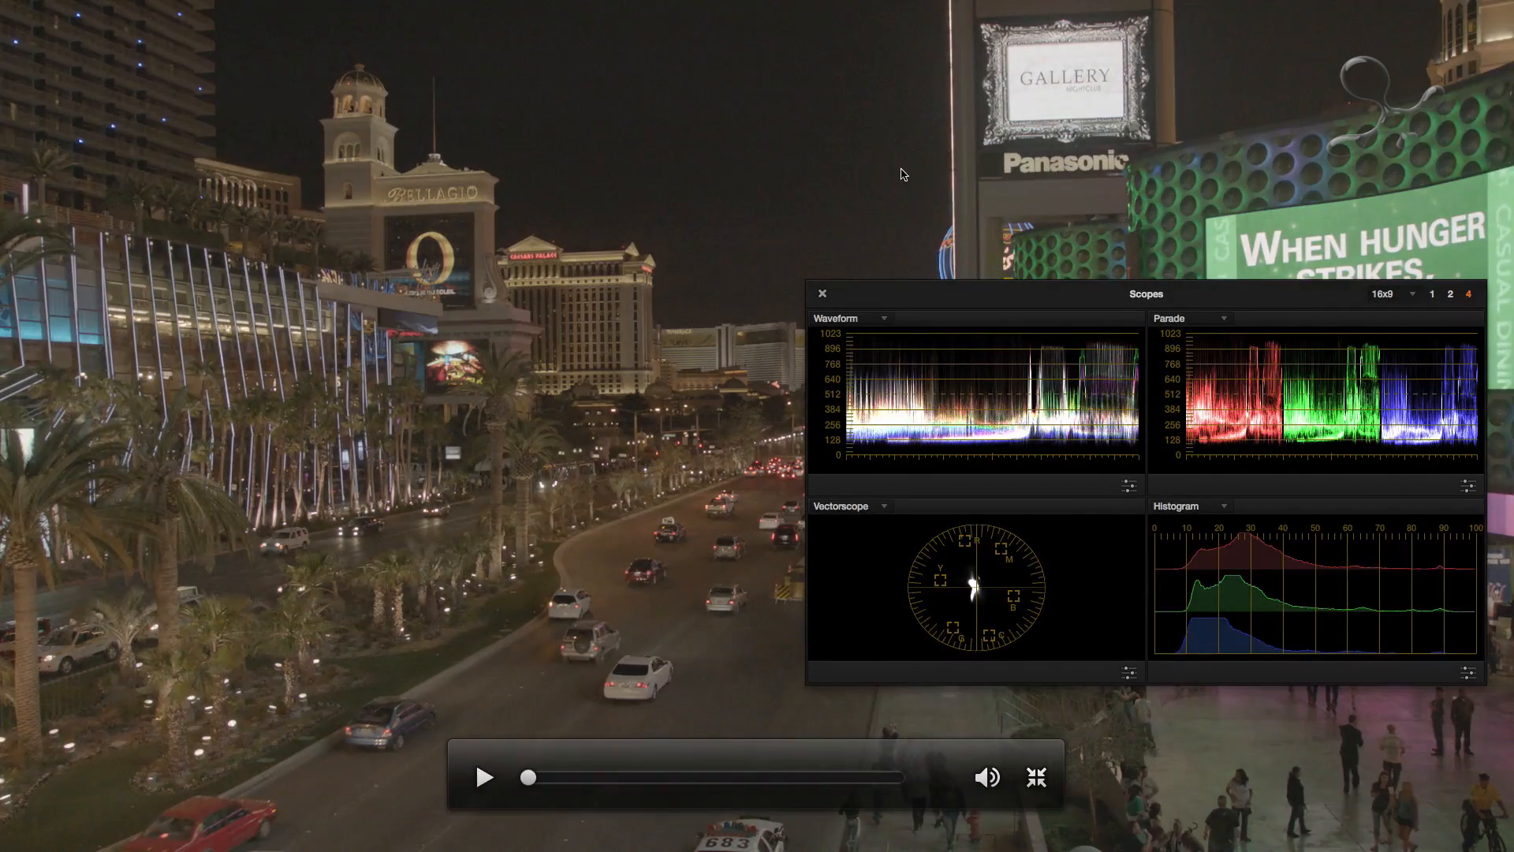
key("shift+d")
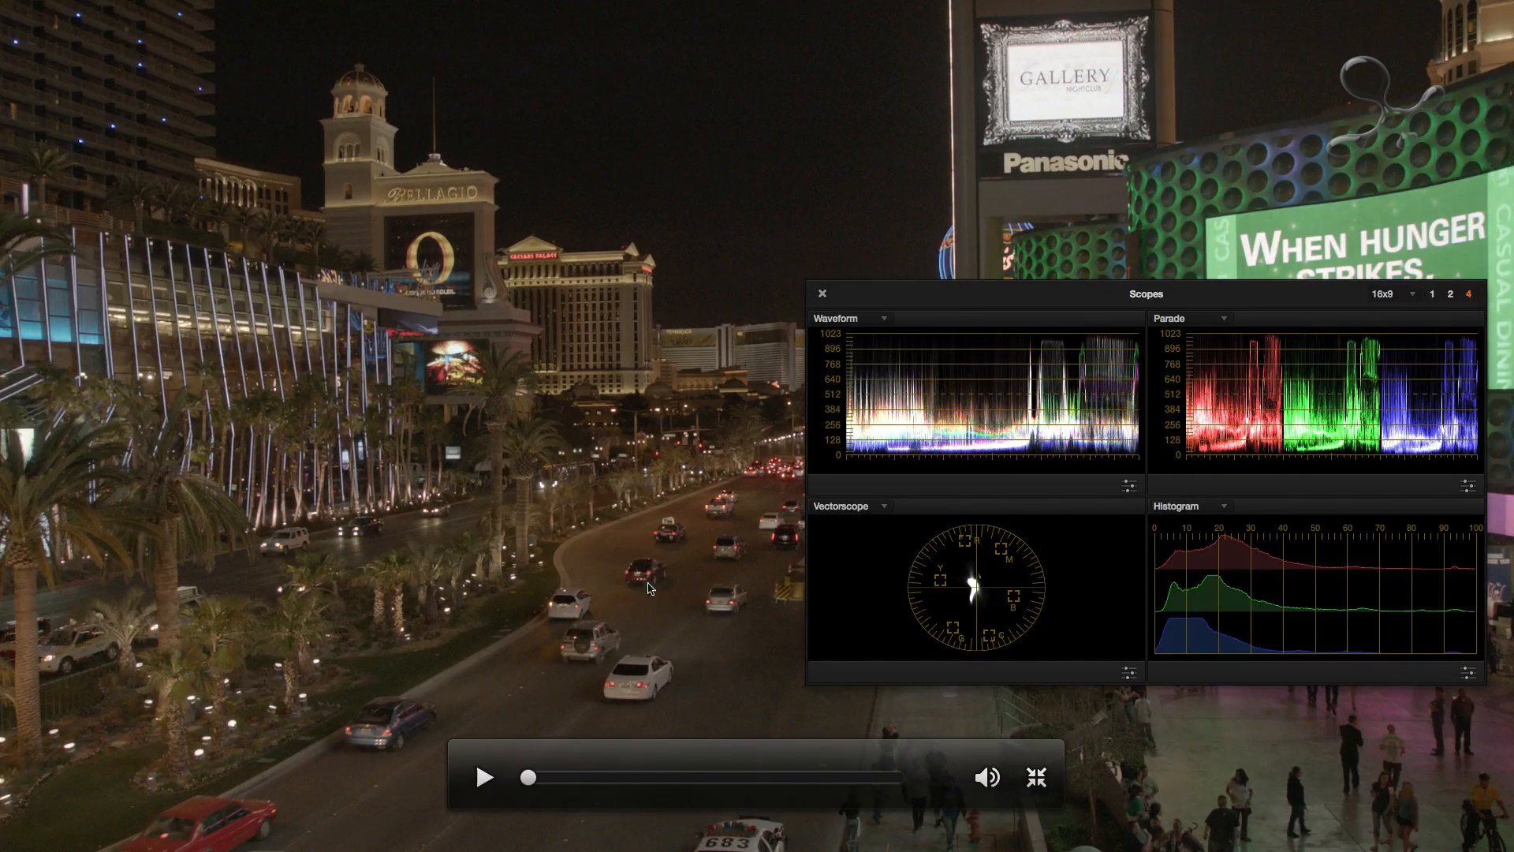
left_click_drag(958, 300, 656, 505)
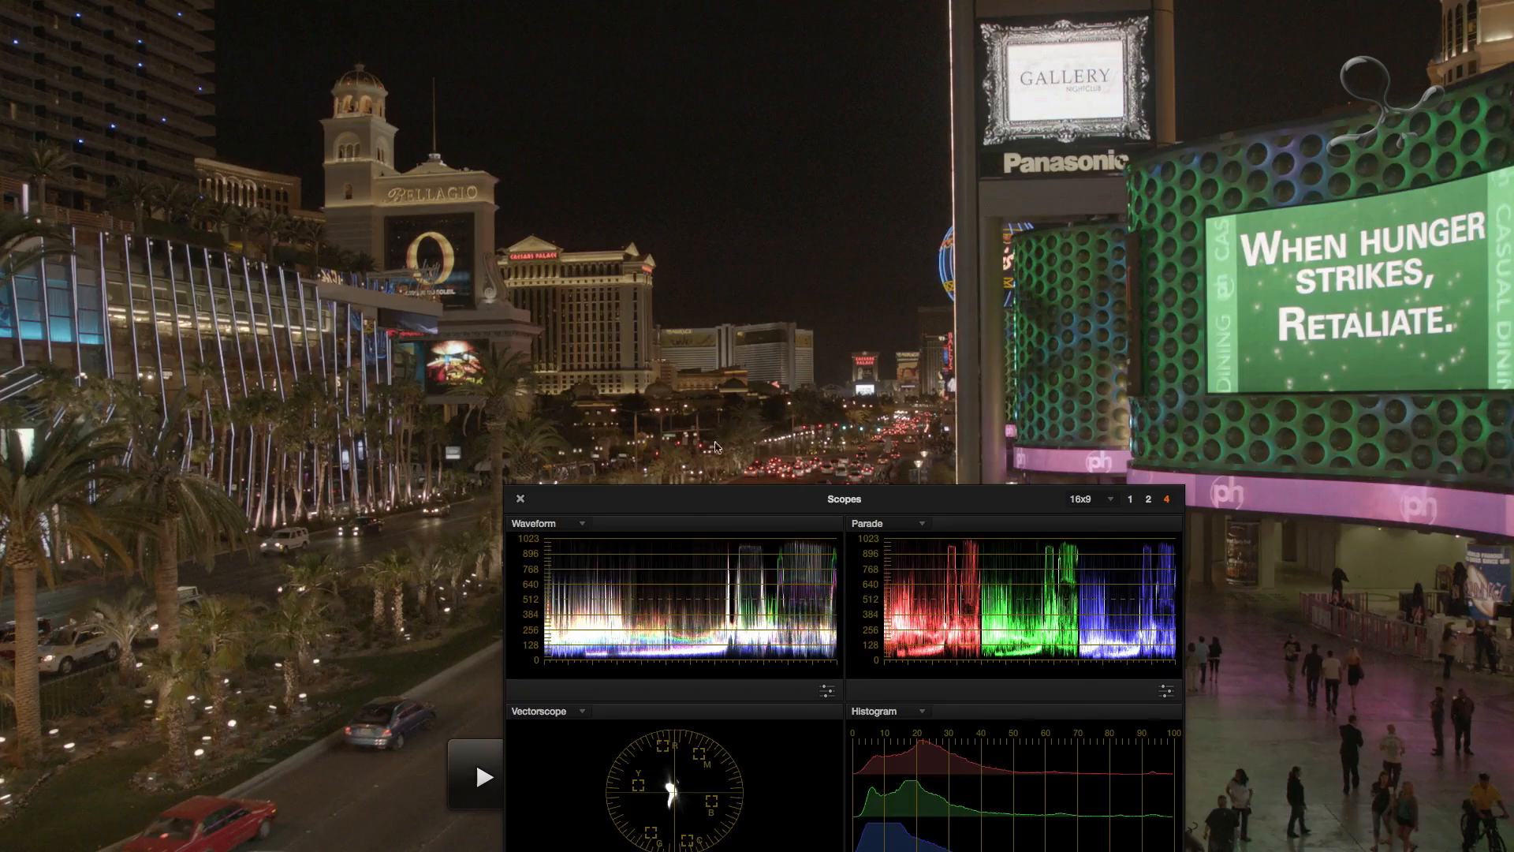
left_click_drag(685, 509, 1166, 298)
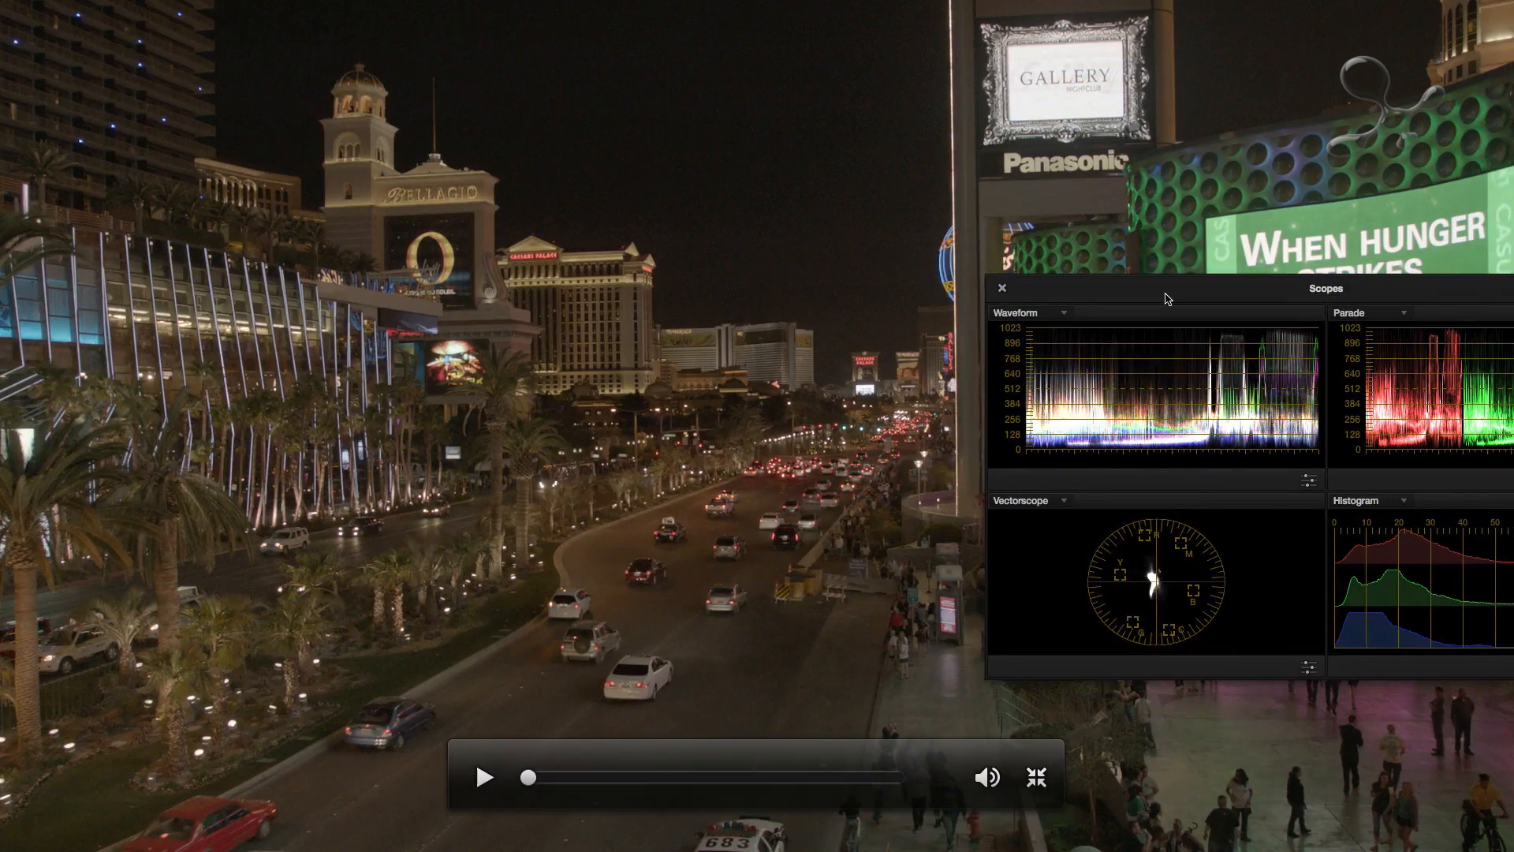
left_click(1001, 288)
key("Escape")
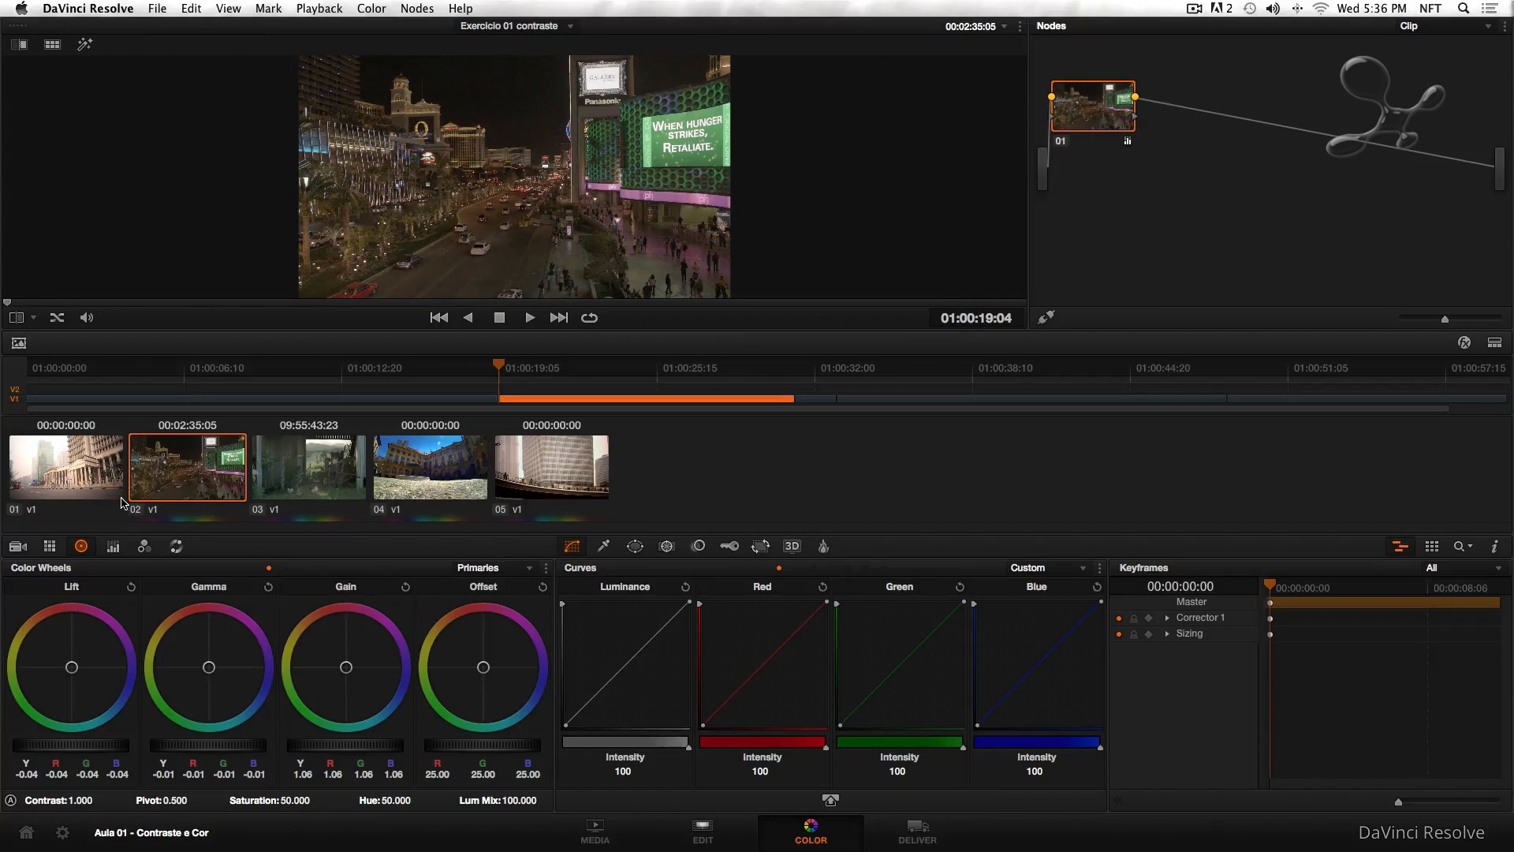
Label clip 02's node 01 'contraste'
right_click(1086, 112)
left_click(1136, 120)
type("contraste")
key("Return")
Grade clip 01 with Lift -0.05 and a slight Gain trim, watching the scopes
left_click(60, 464)
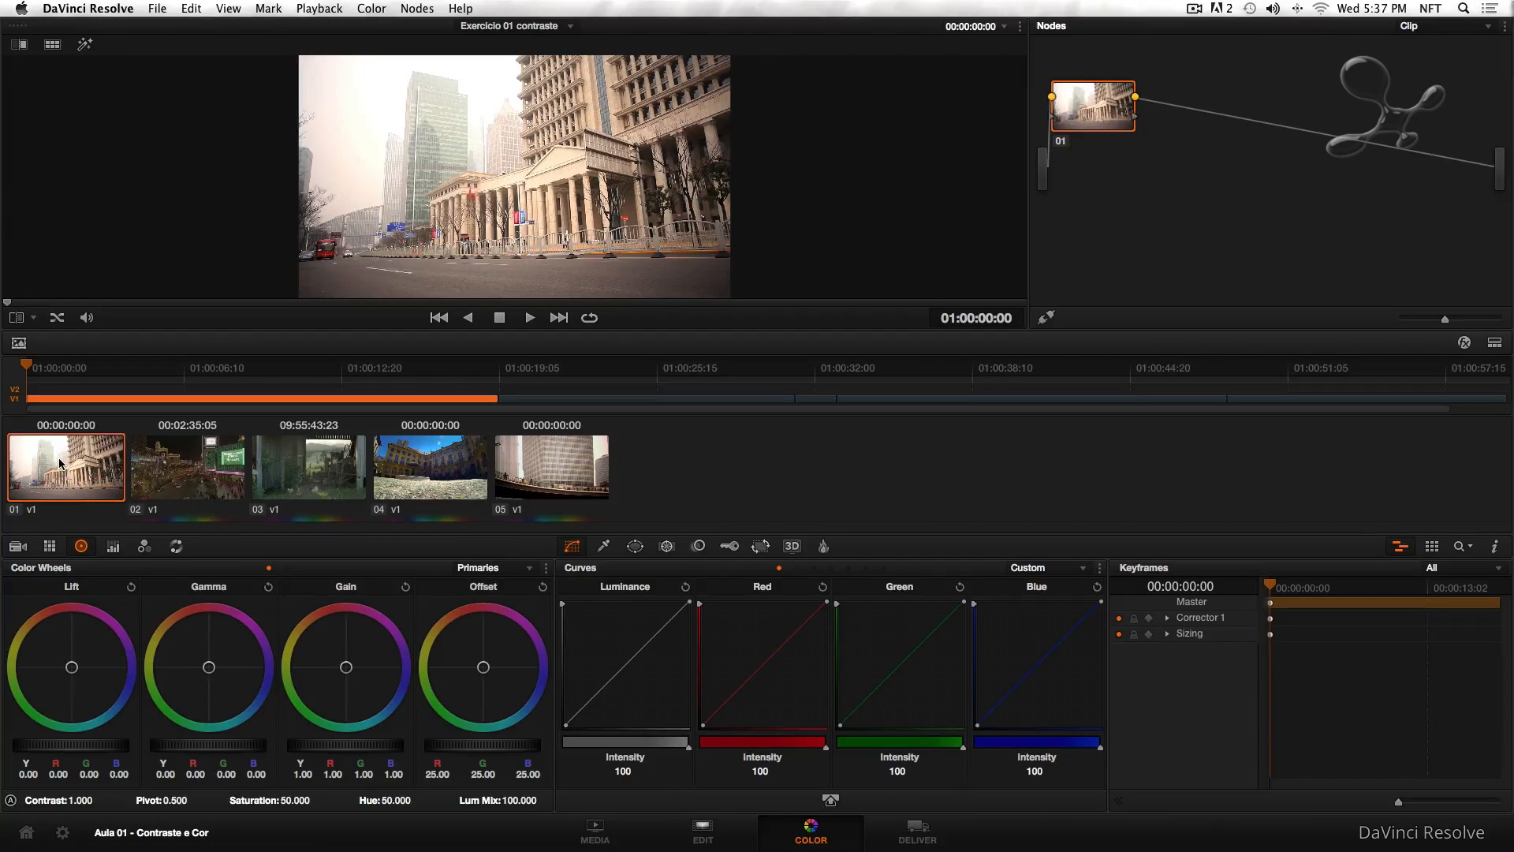
key("super+shift+w")
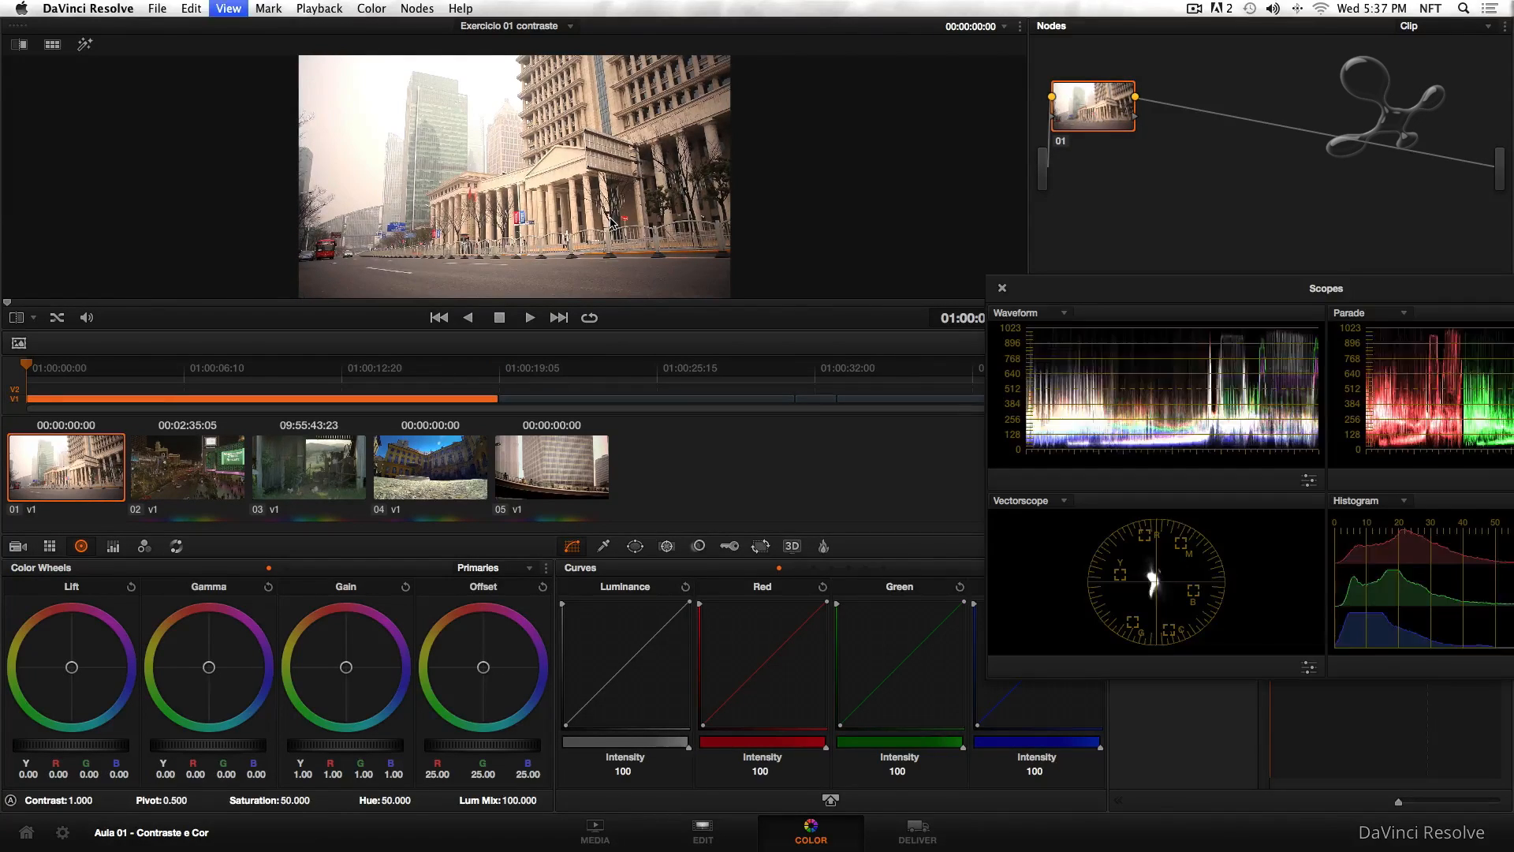
left_click_drag(1237, 292, 1043, 292)
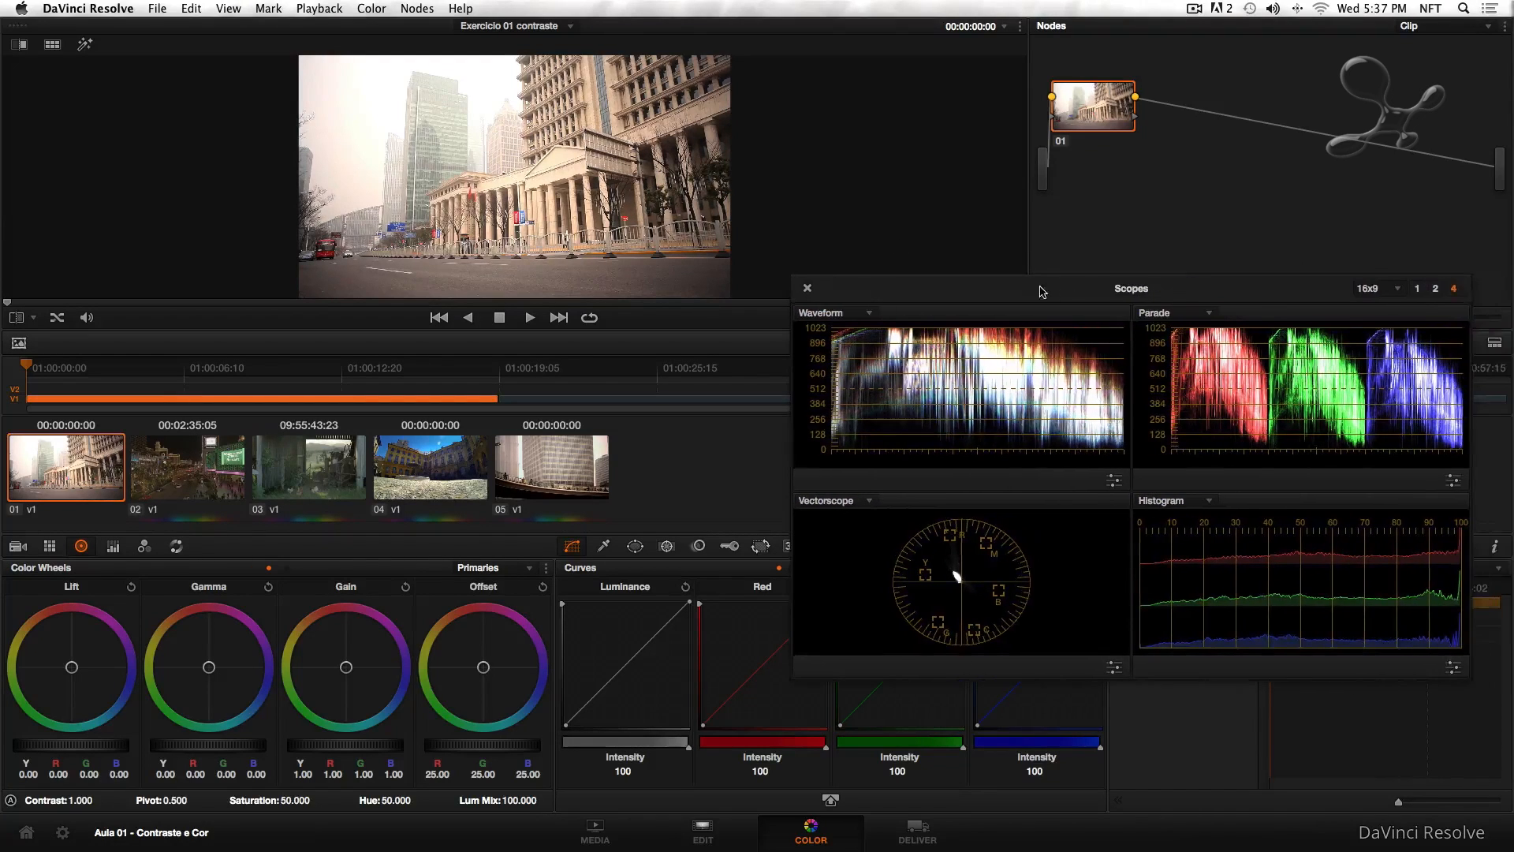
left_click_drag(88, 745, 83, 745)
left_click_drag(335, 746, 345, 750)
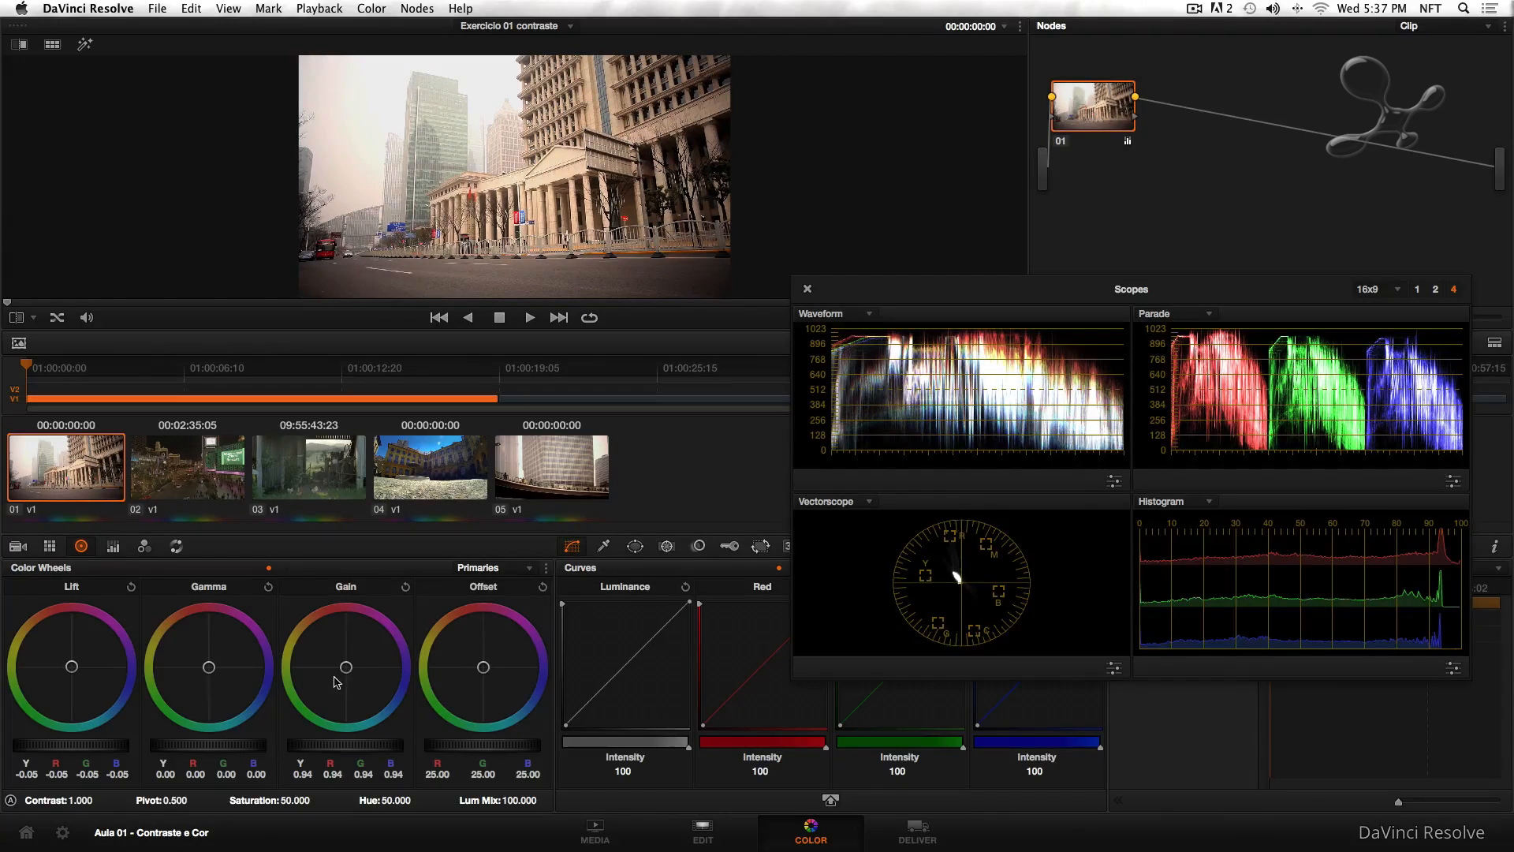
left_click_drag(347, 671, 352, 683)
left_click_drag(342, 748, 344, 743)
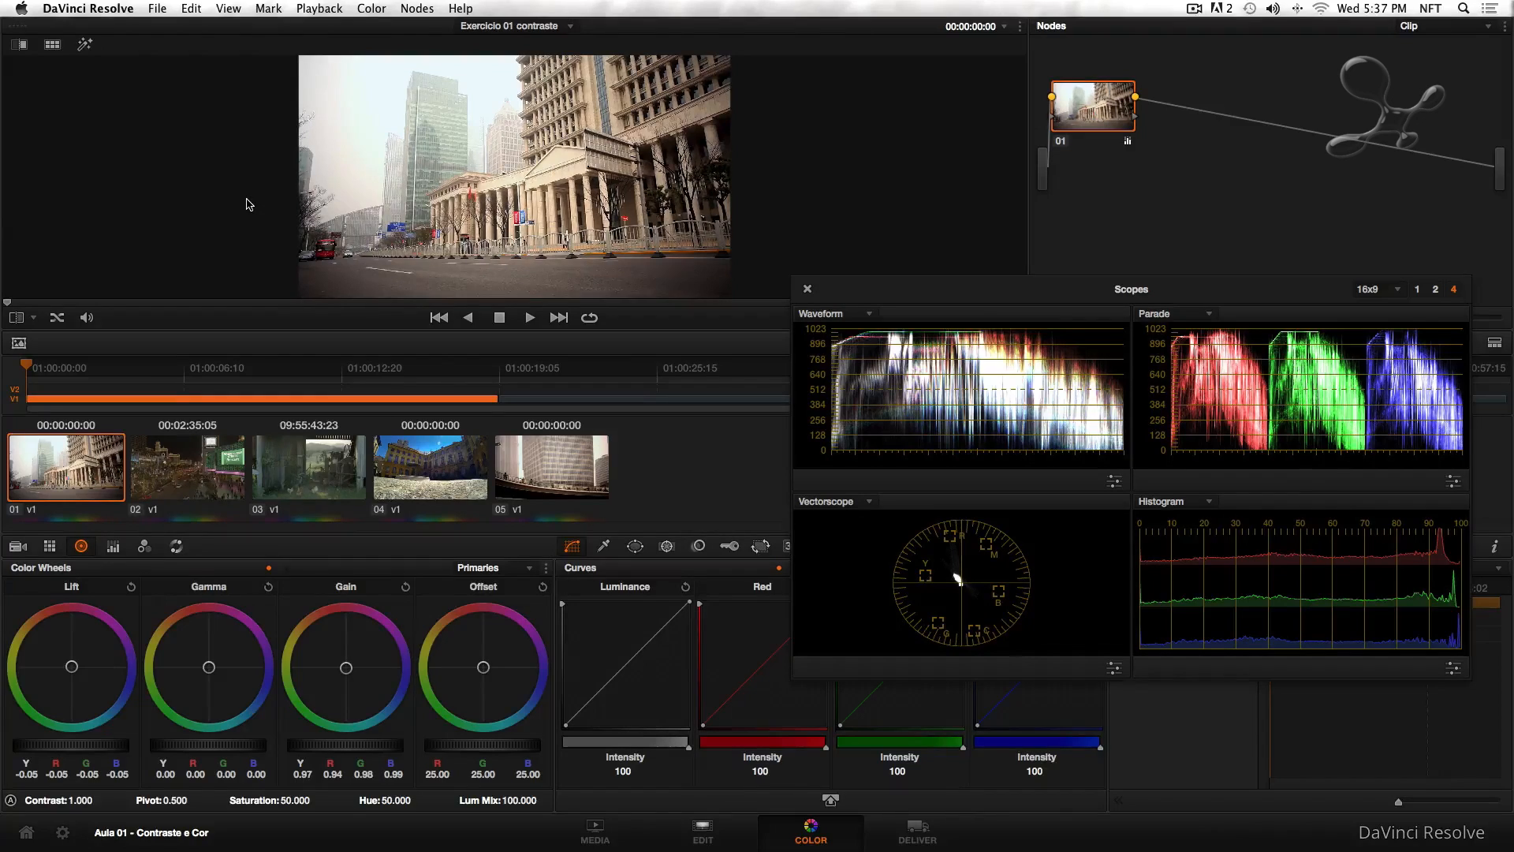
Compare clip 01's grade on and off full screen with the scopes closed
key("super+f")
left_click(807, 288)
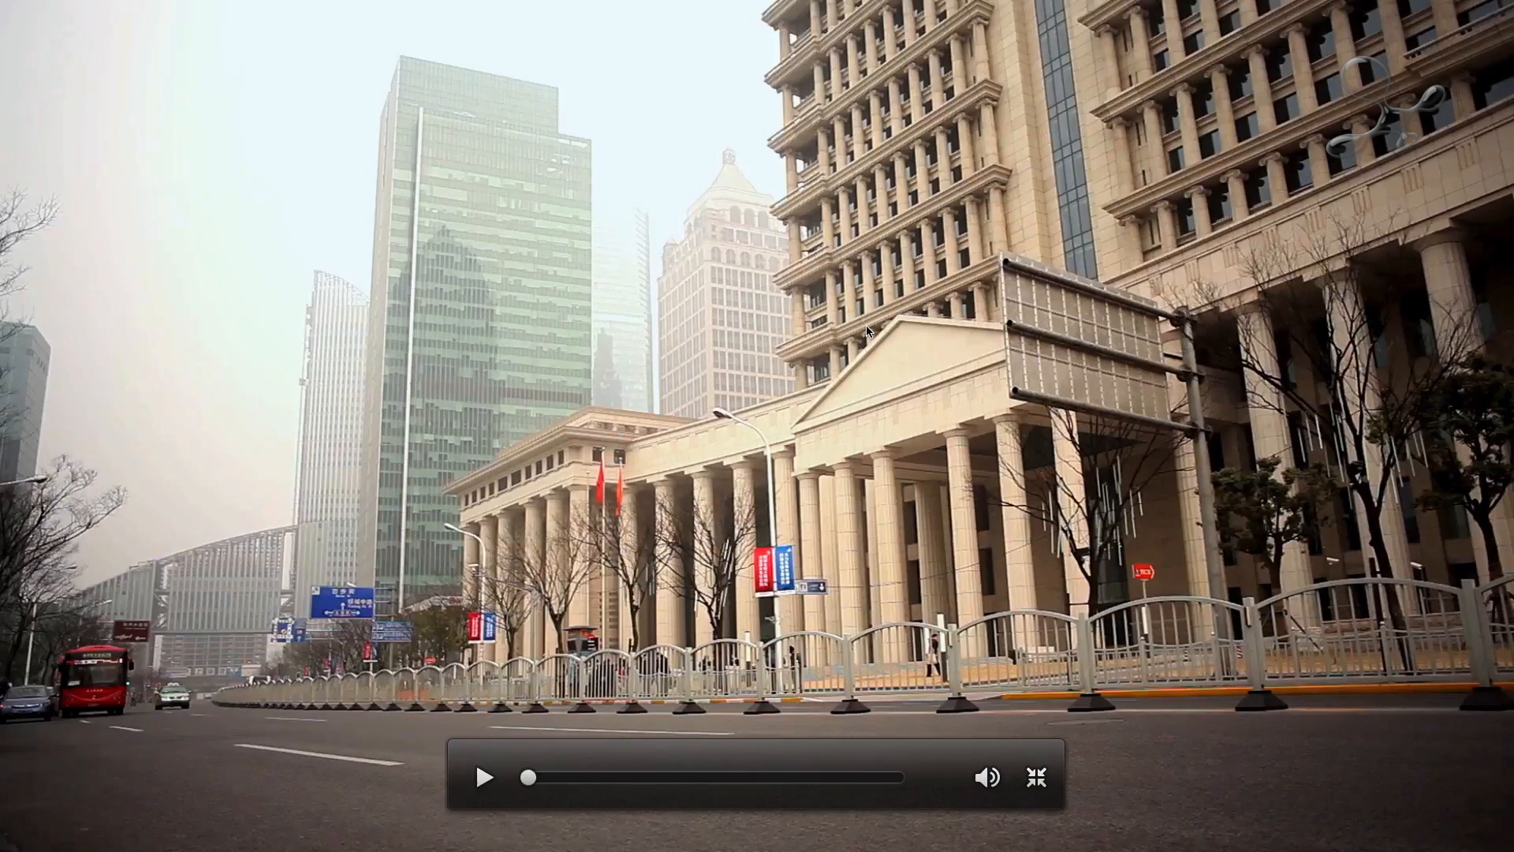
key("shift+d")
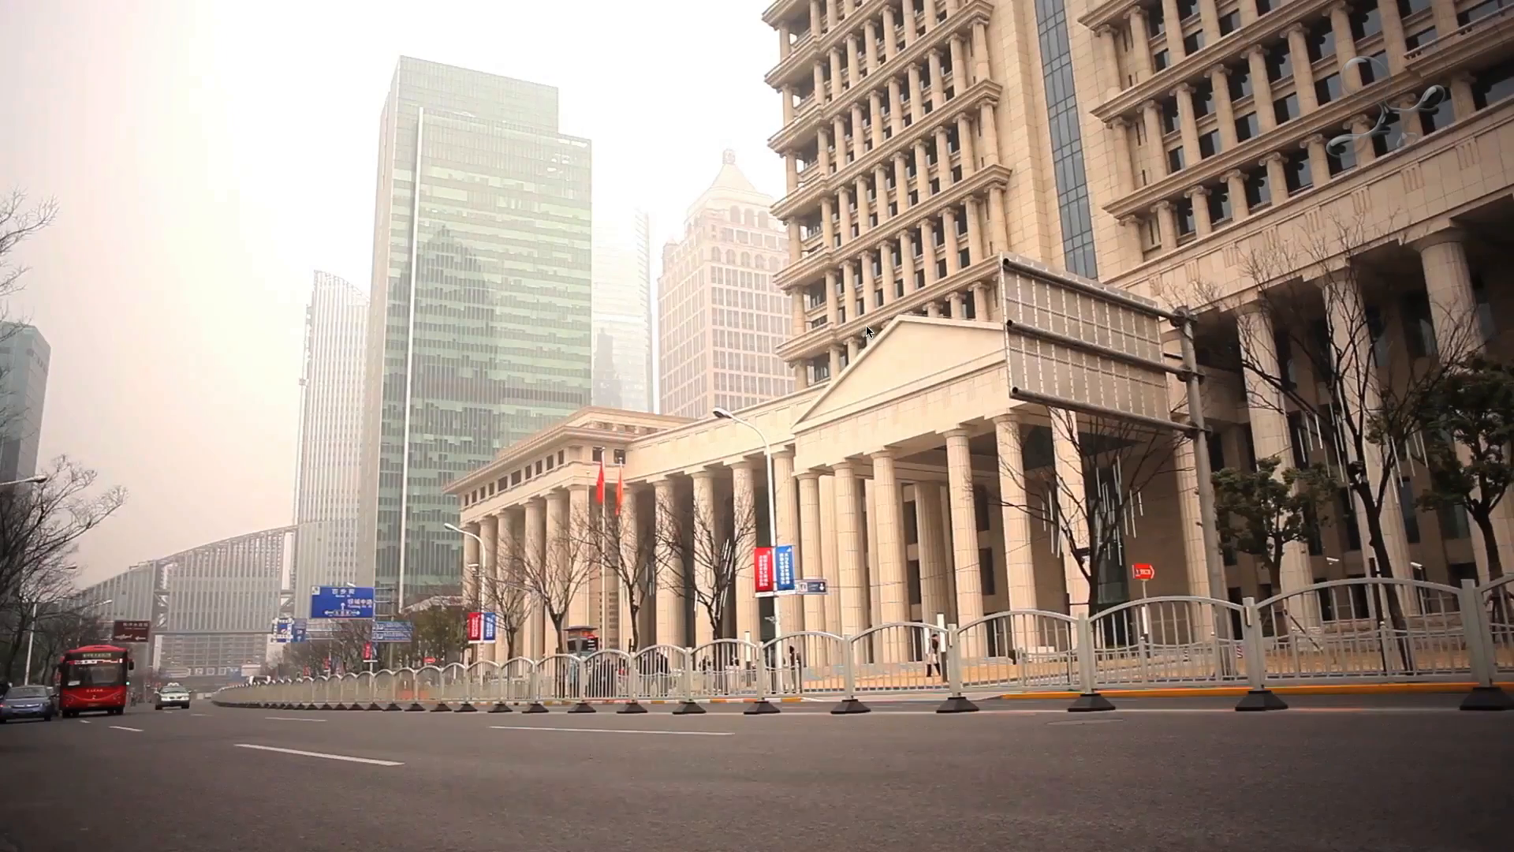
key("shift+d")
key("shift+d")
key("shift+d")
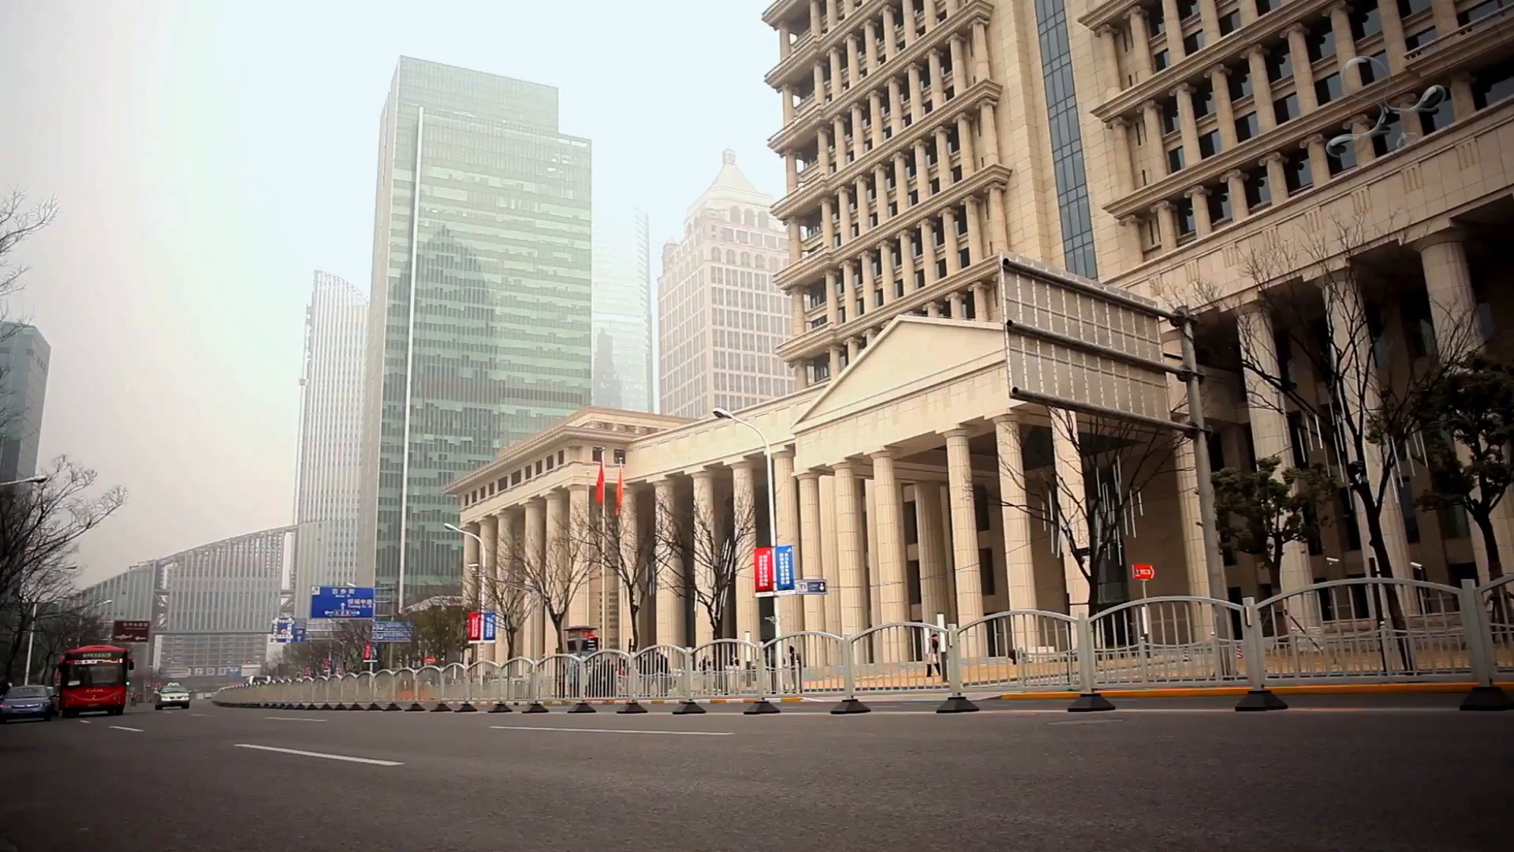
key("shift+d")
key("shift+d")
key("Escape")
Review all five clips' grades, ending on clip 05 with the four-up scopes open
left_click(535, 461)
left_click(402, 472)
left_click(290, 479)
left_click(179, 492)
left_click(27, 479)
left_click(201, 479)
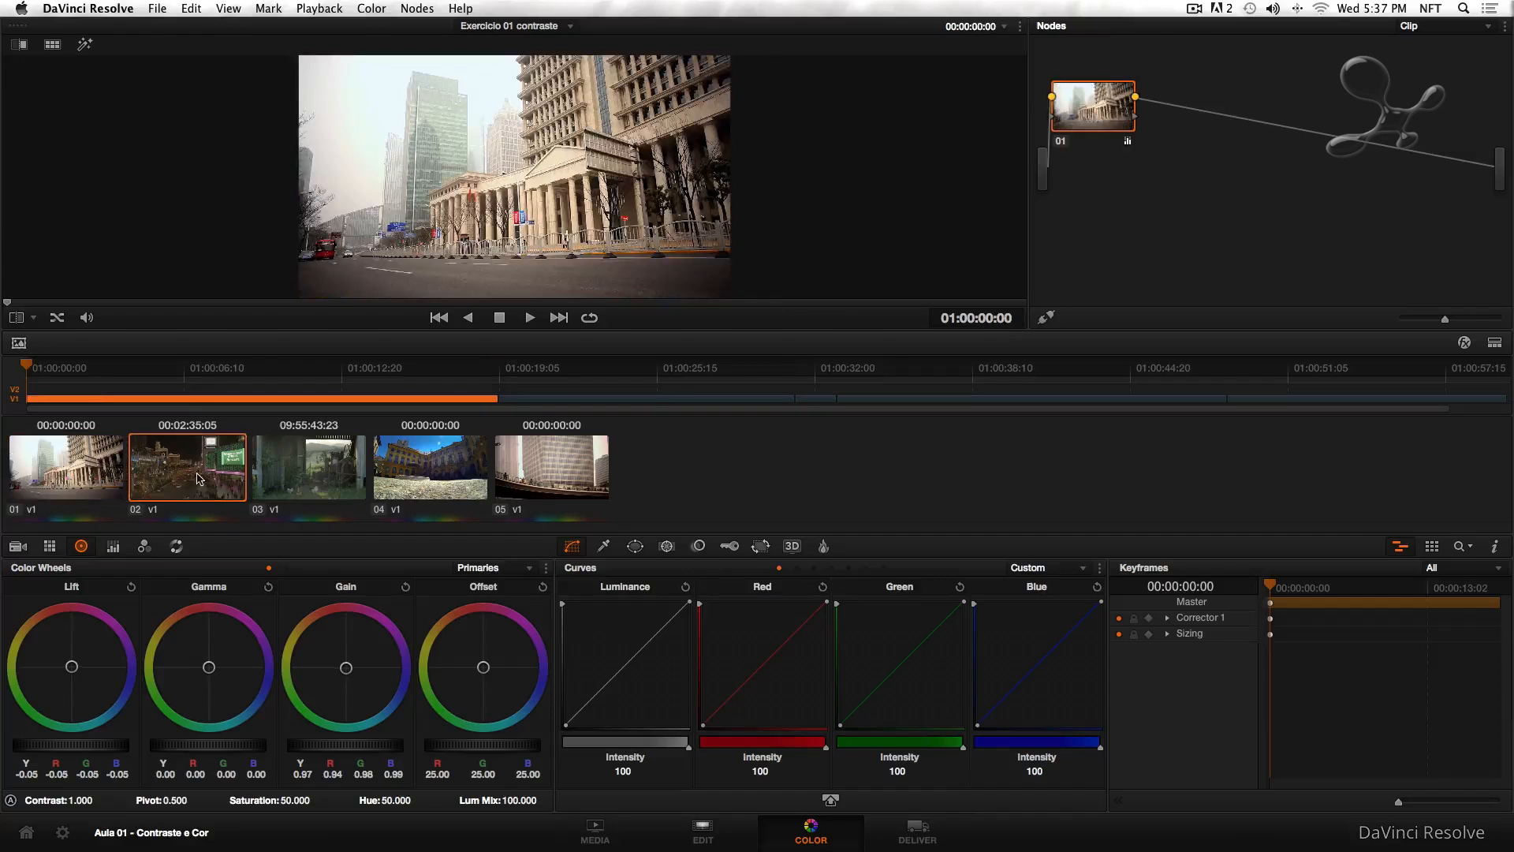
left_click(293, 479)
left_click(404, 483)
left_click(514, 476)
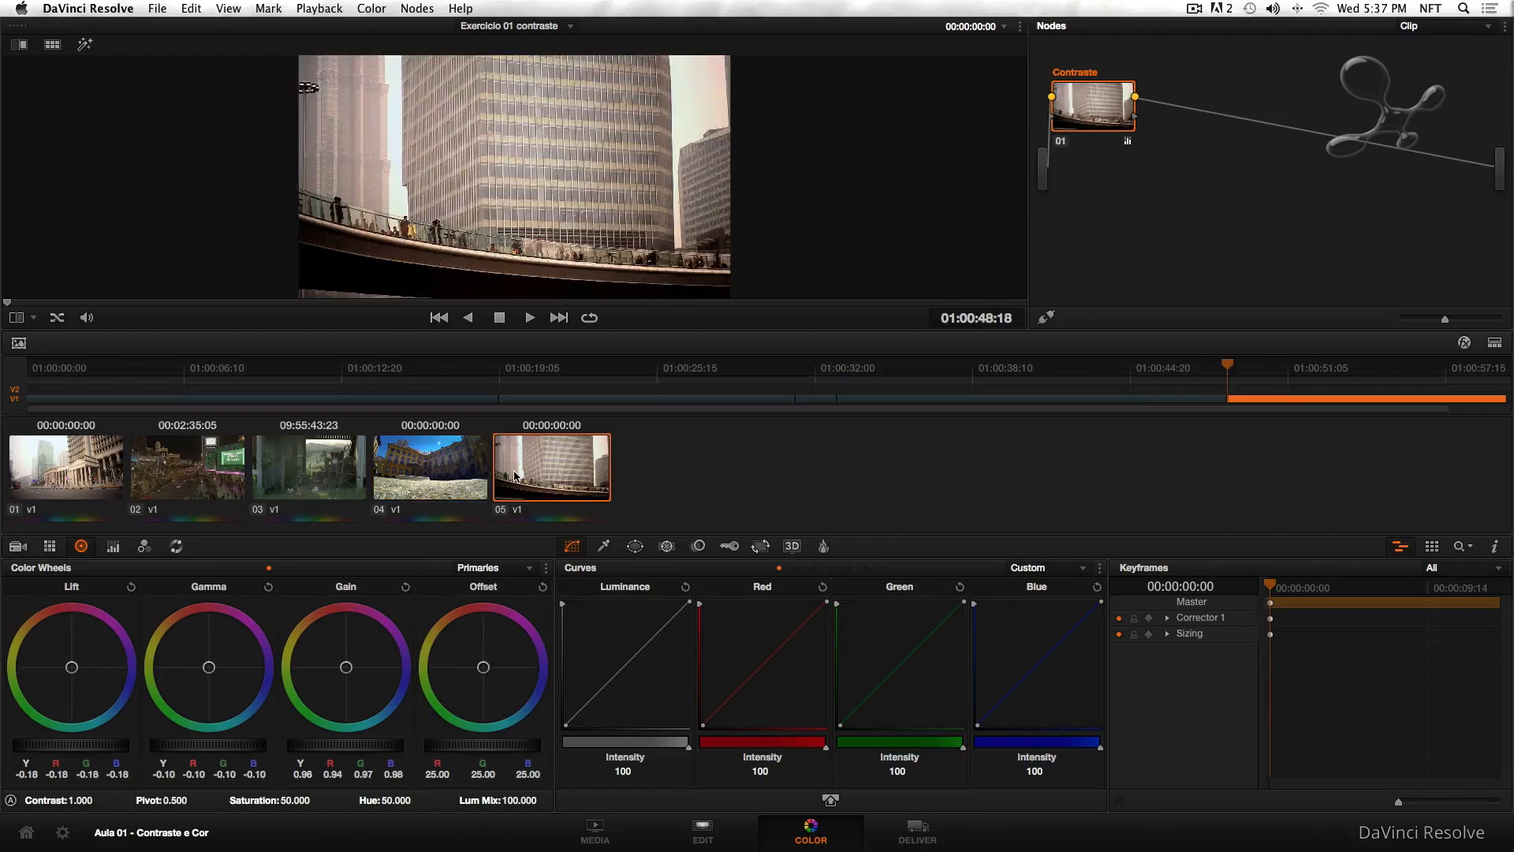
key("super+shift+w")
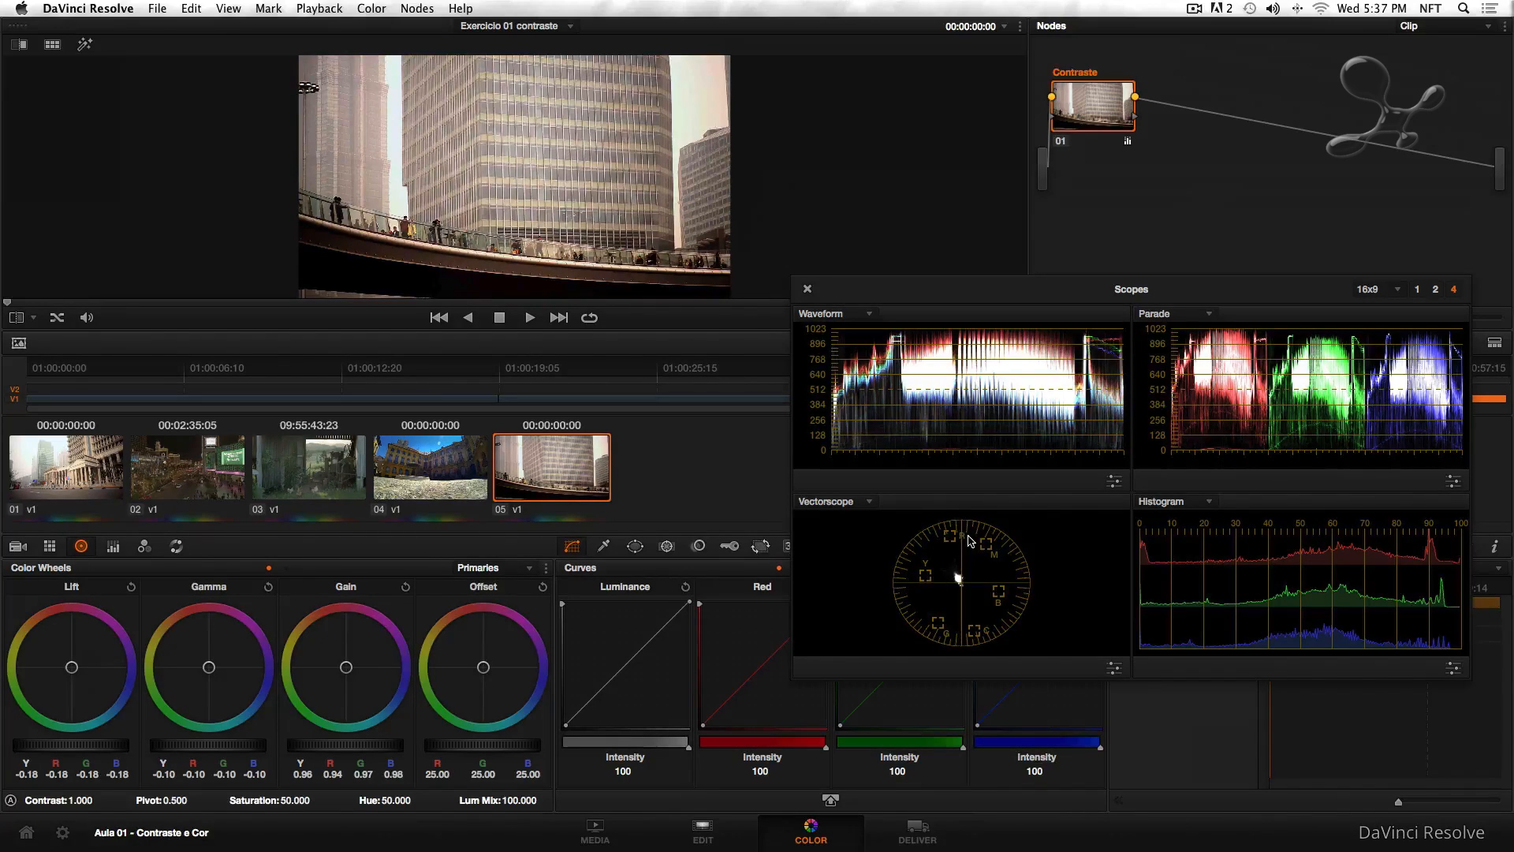
Try higher saturation and a warm orange midtone tint on clip 05
left_click_drag(280, 800, 320, 798)
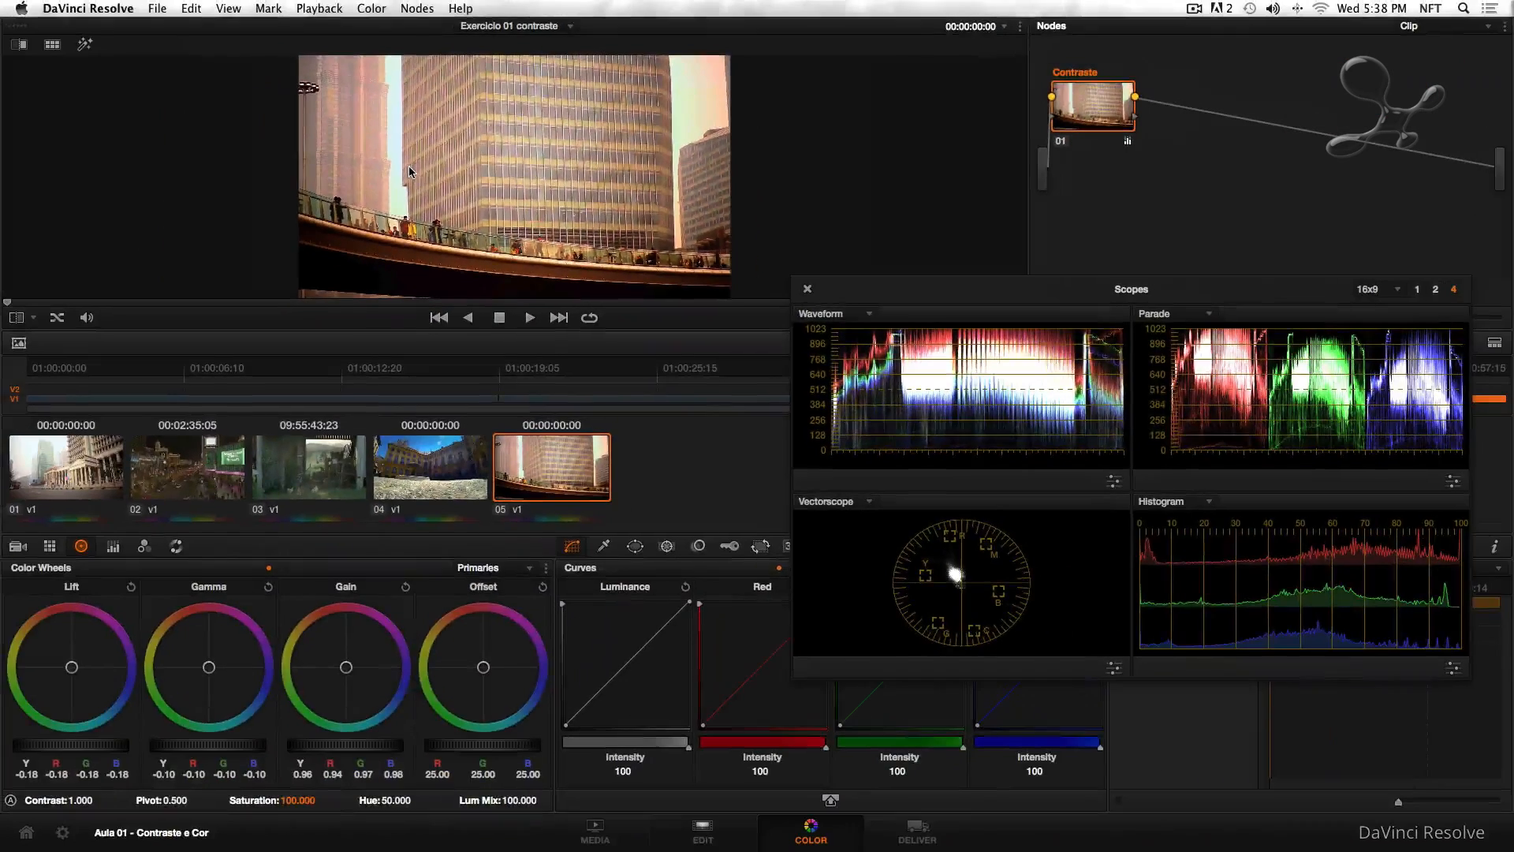
left_click_drag(297, 799, 272, 799)
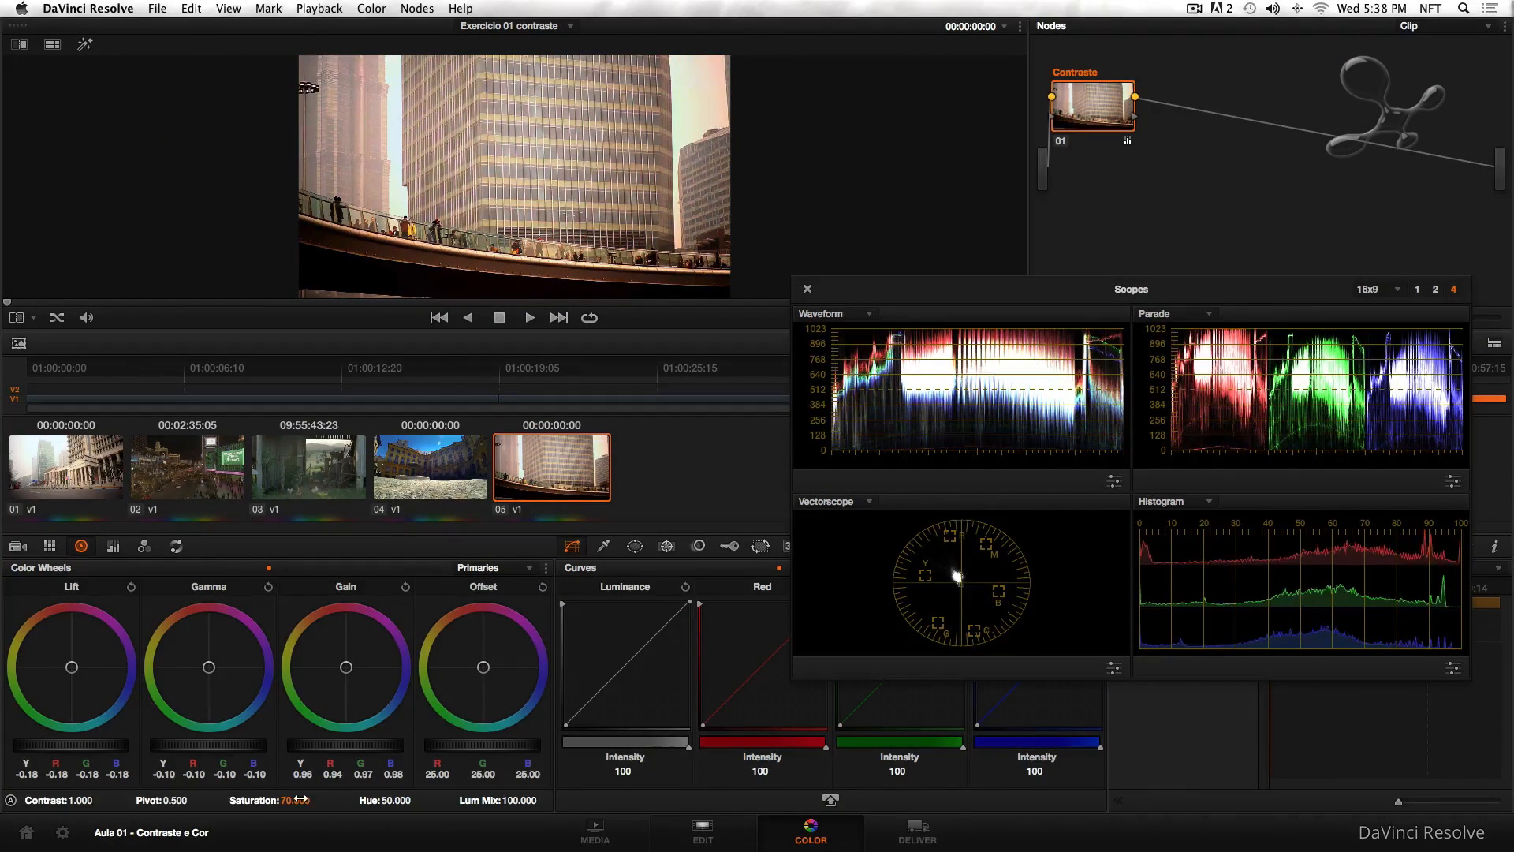
left_click_drag(209, 668, 55, 352)
left_click_drag(184, 631, 93, 619)
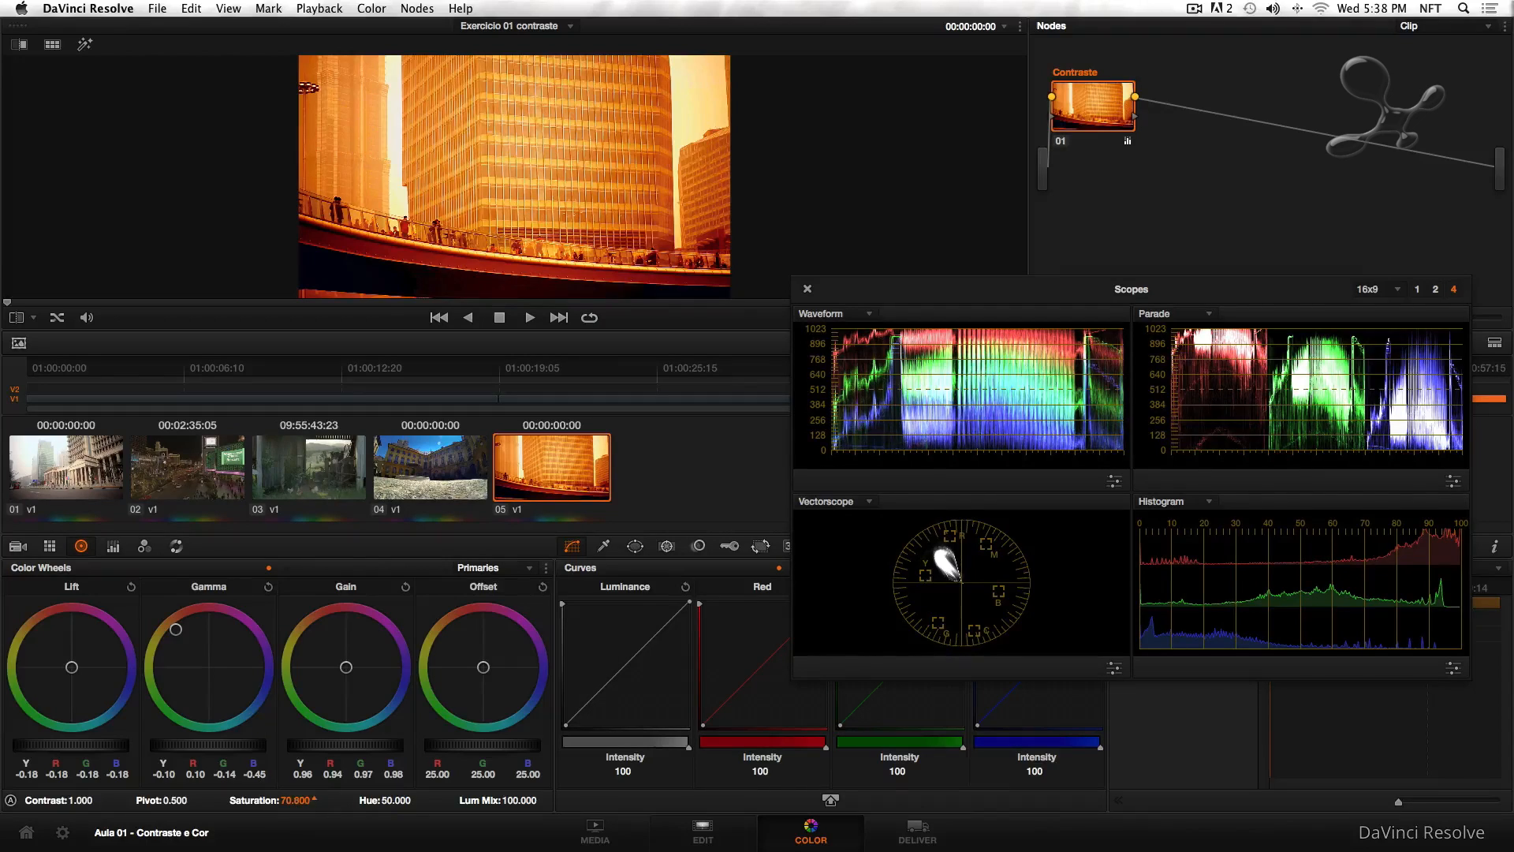
Reset the midtone tint and settle saturation at 51 after testing extremes
left_click_drag(314, 799, 748, 582)
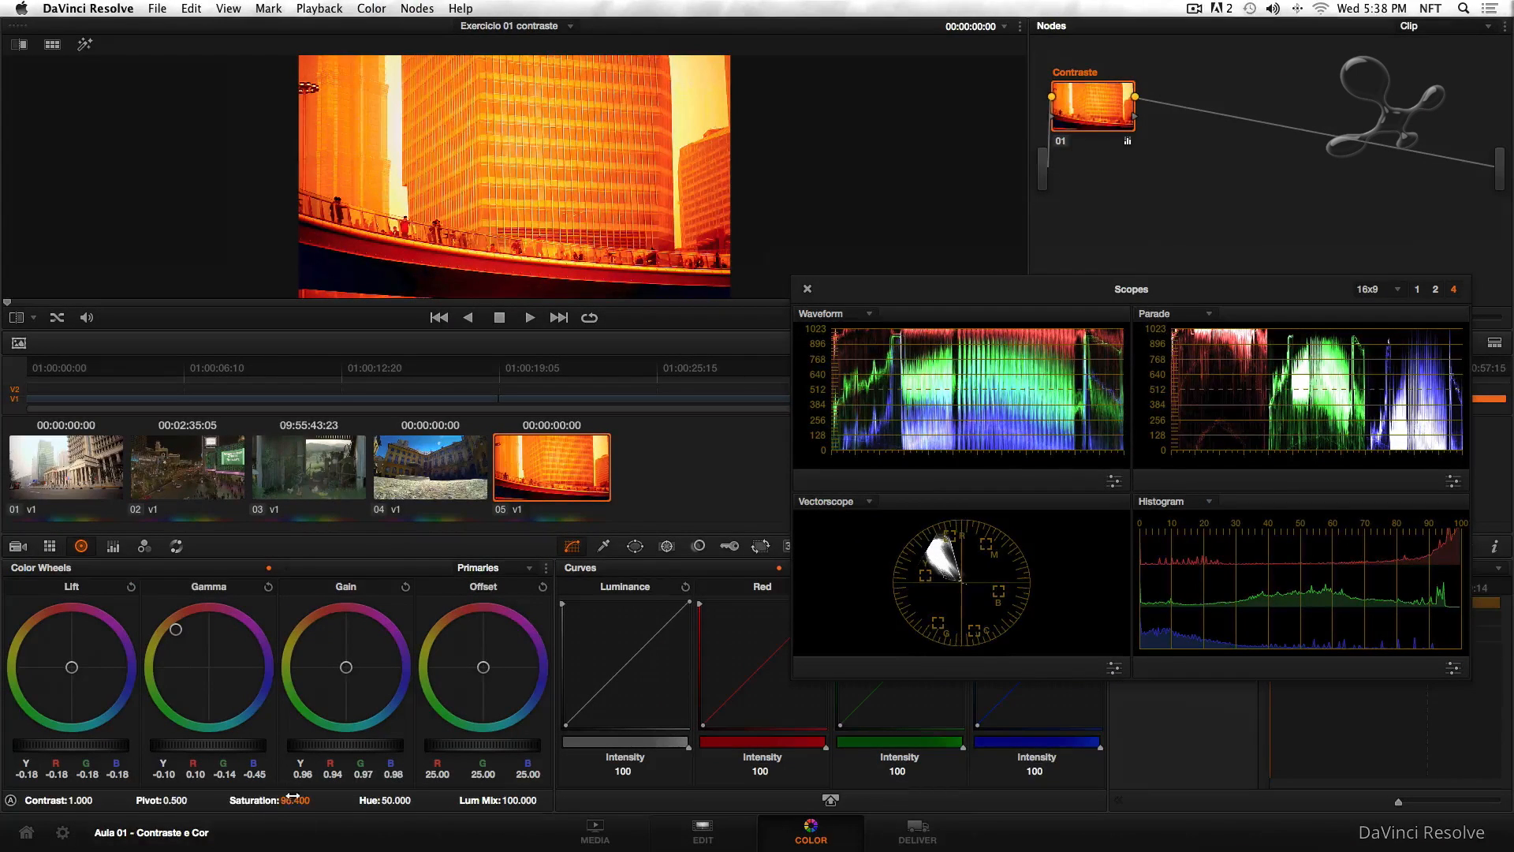
left_click_drag(293, 799, 228, 799)
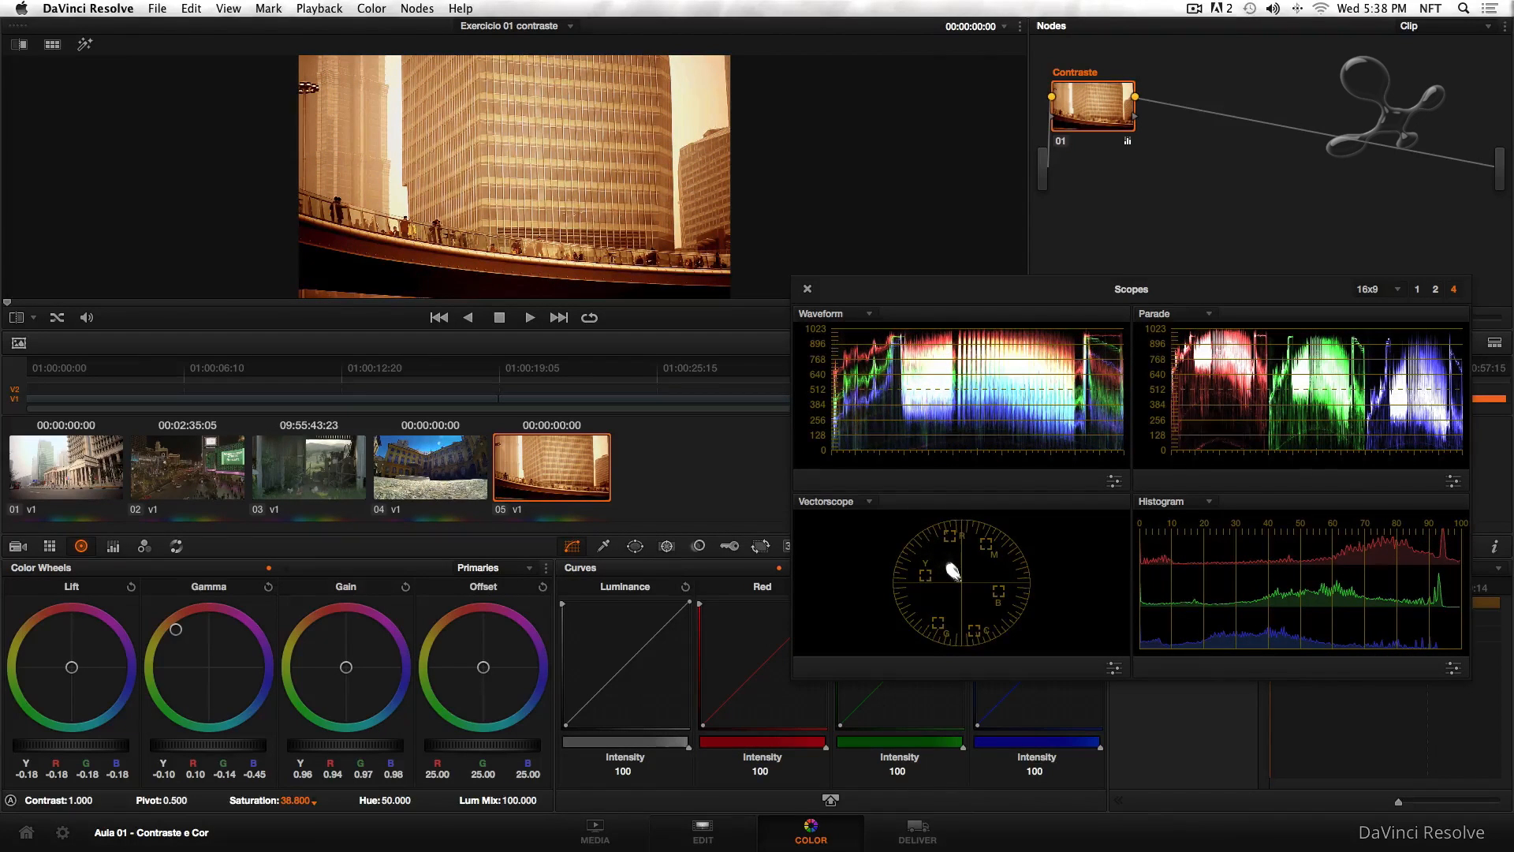
left_click(268, 587)
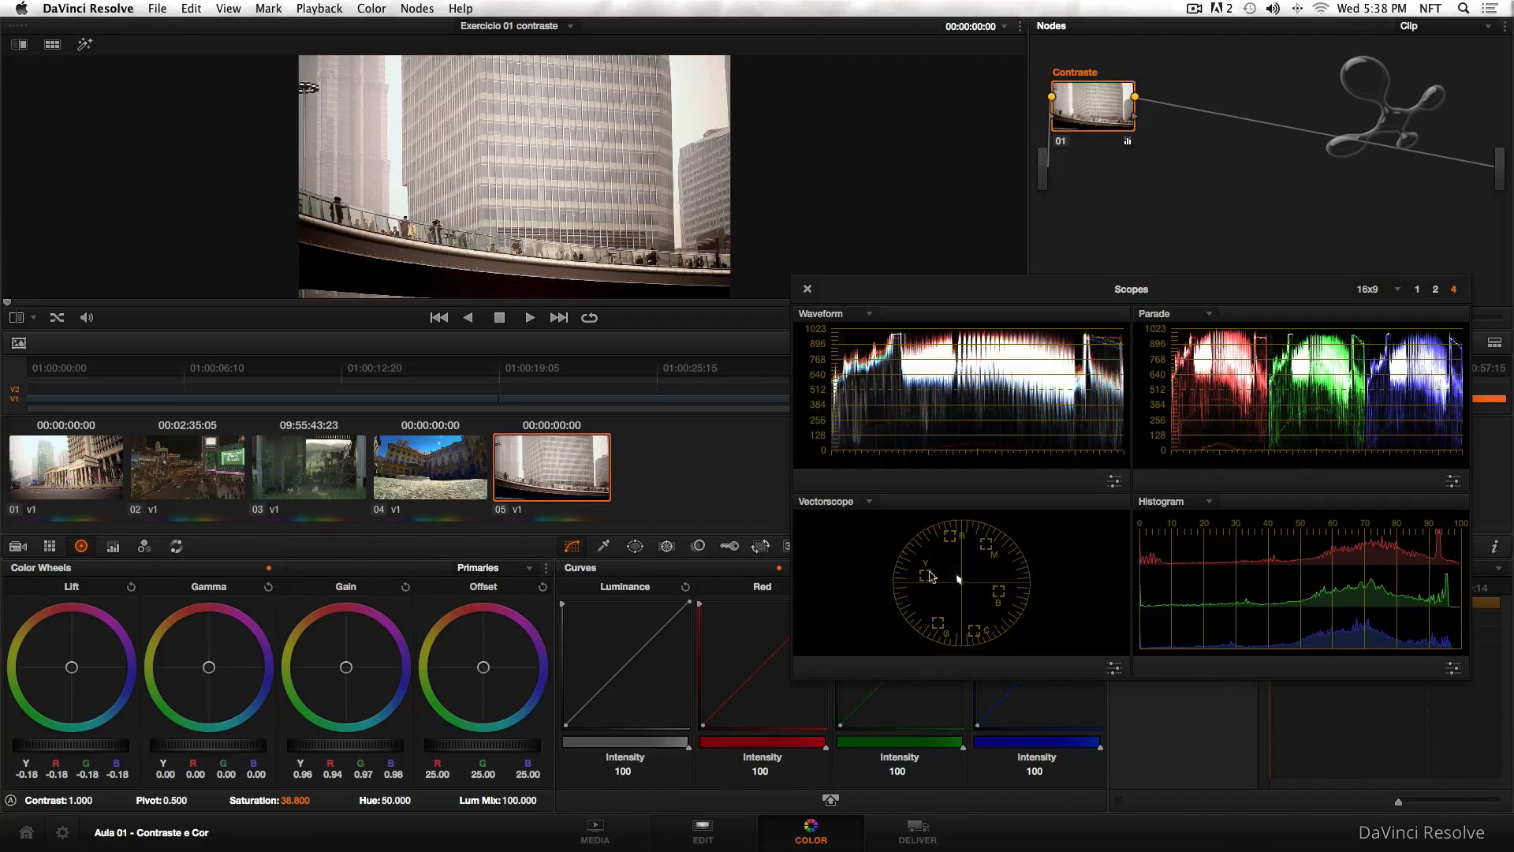
left_click_drag(295, 800, 310, 799)
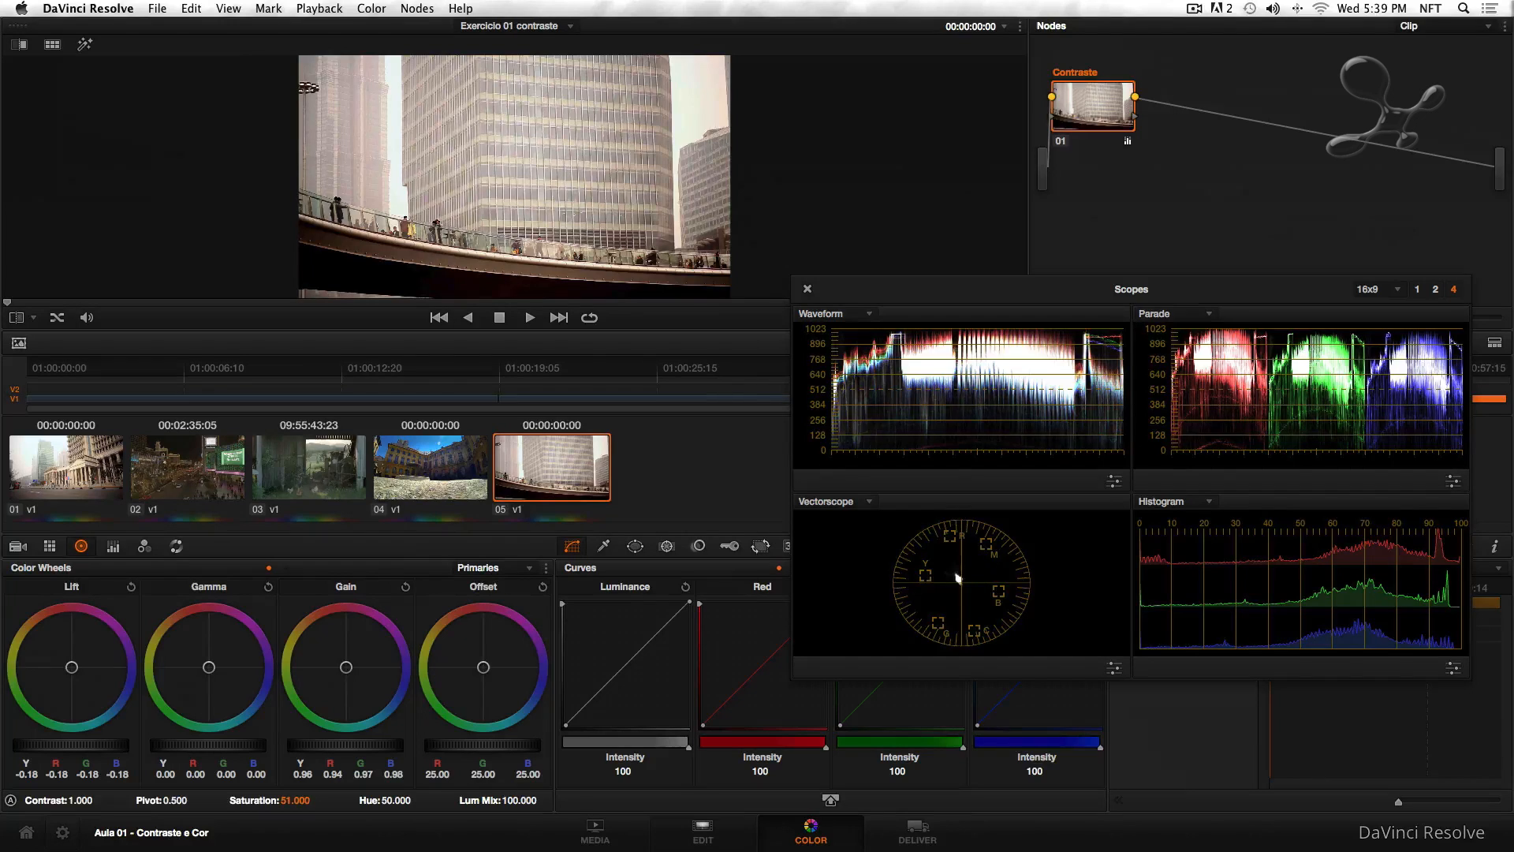
left_click(392, 493)
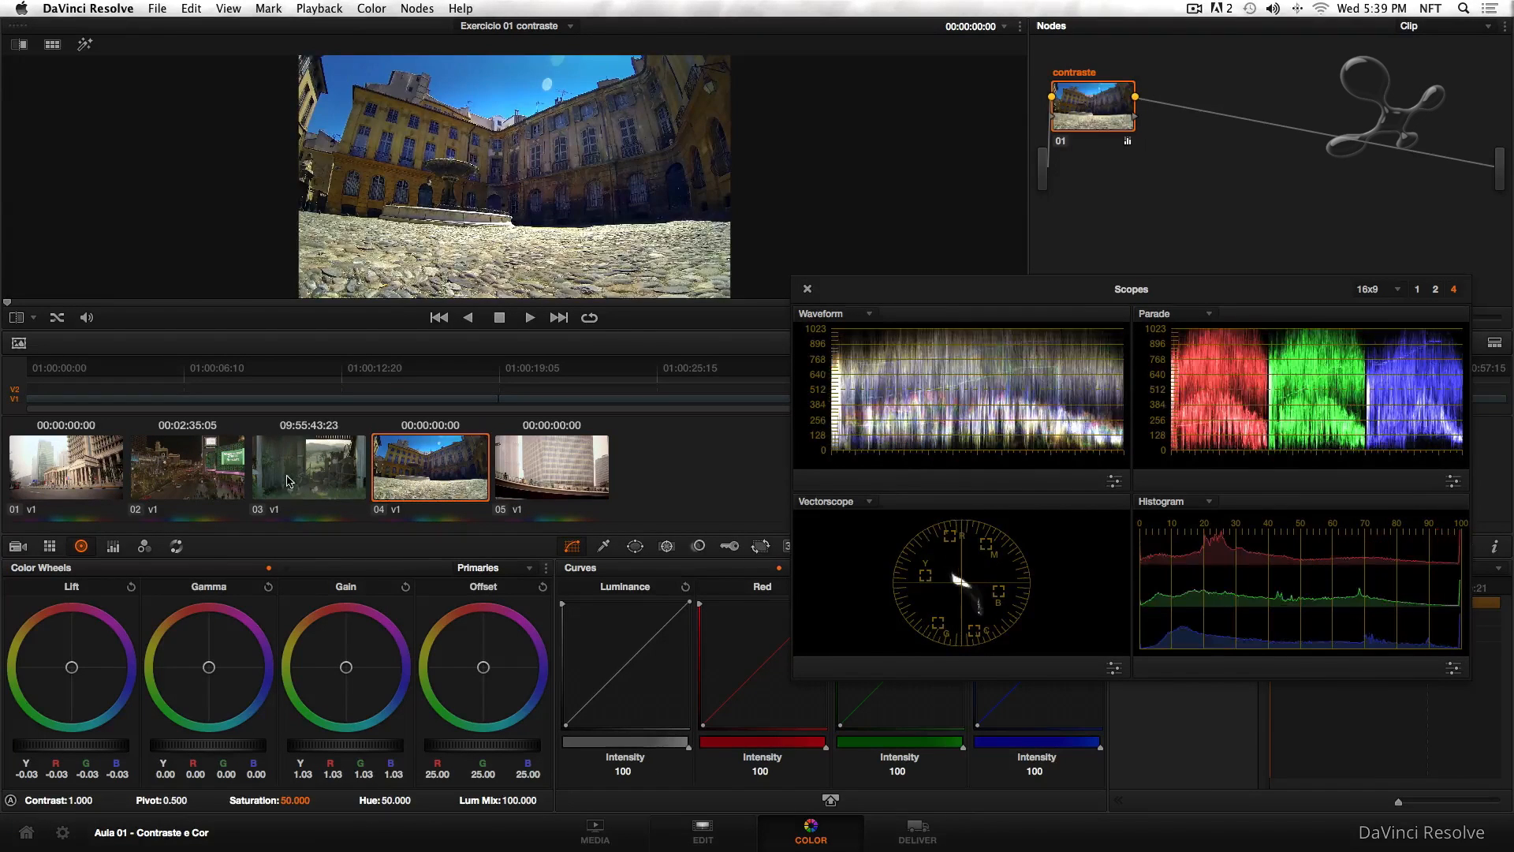
key("Up")
key("Up")
key("Up")
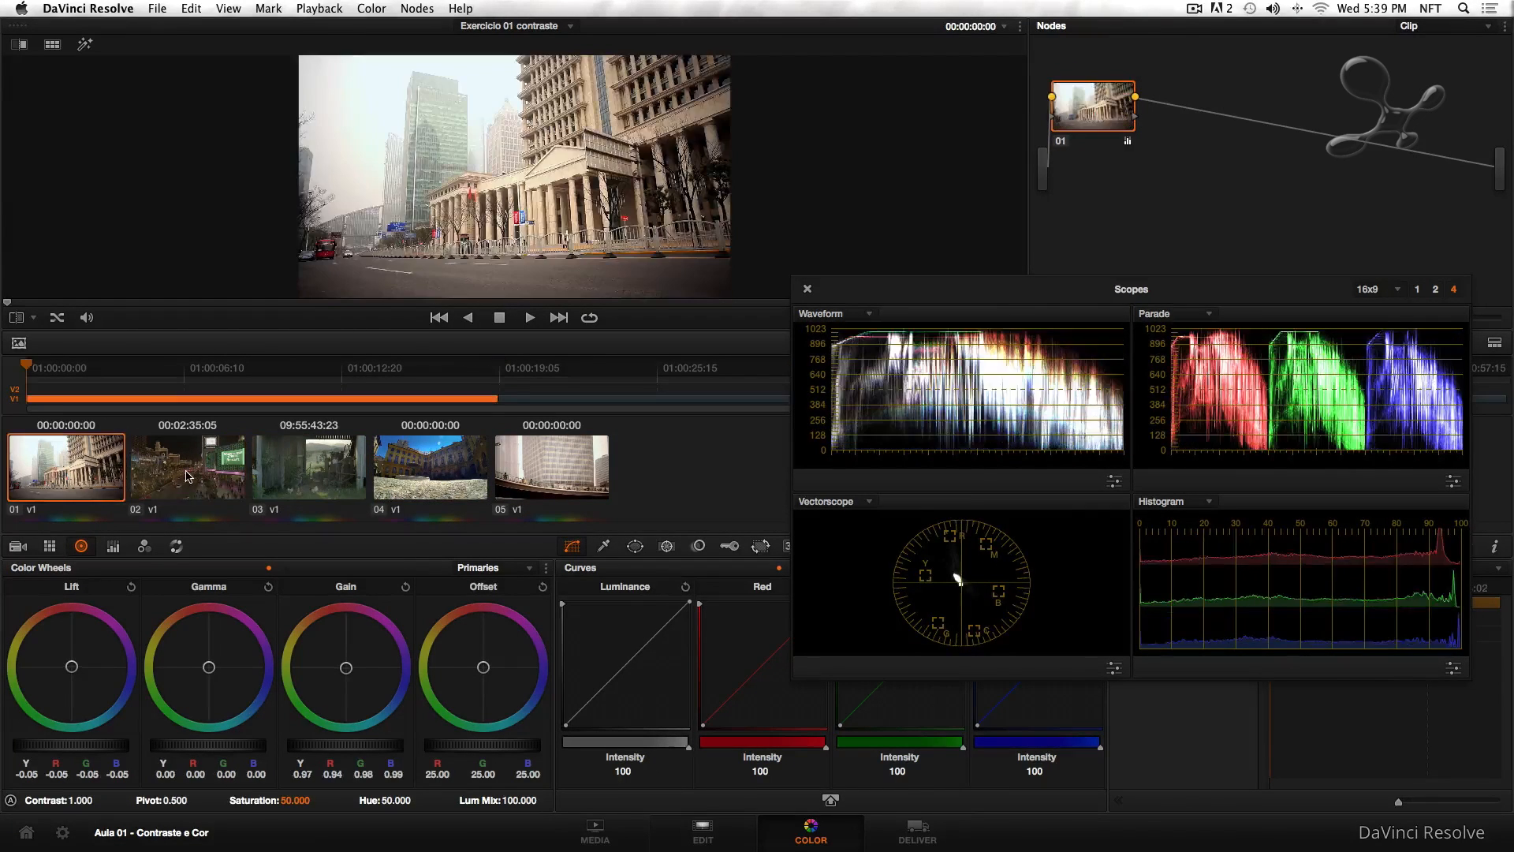
key("Down")
key("Down")
key("Down")
key("Down")
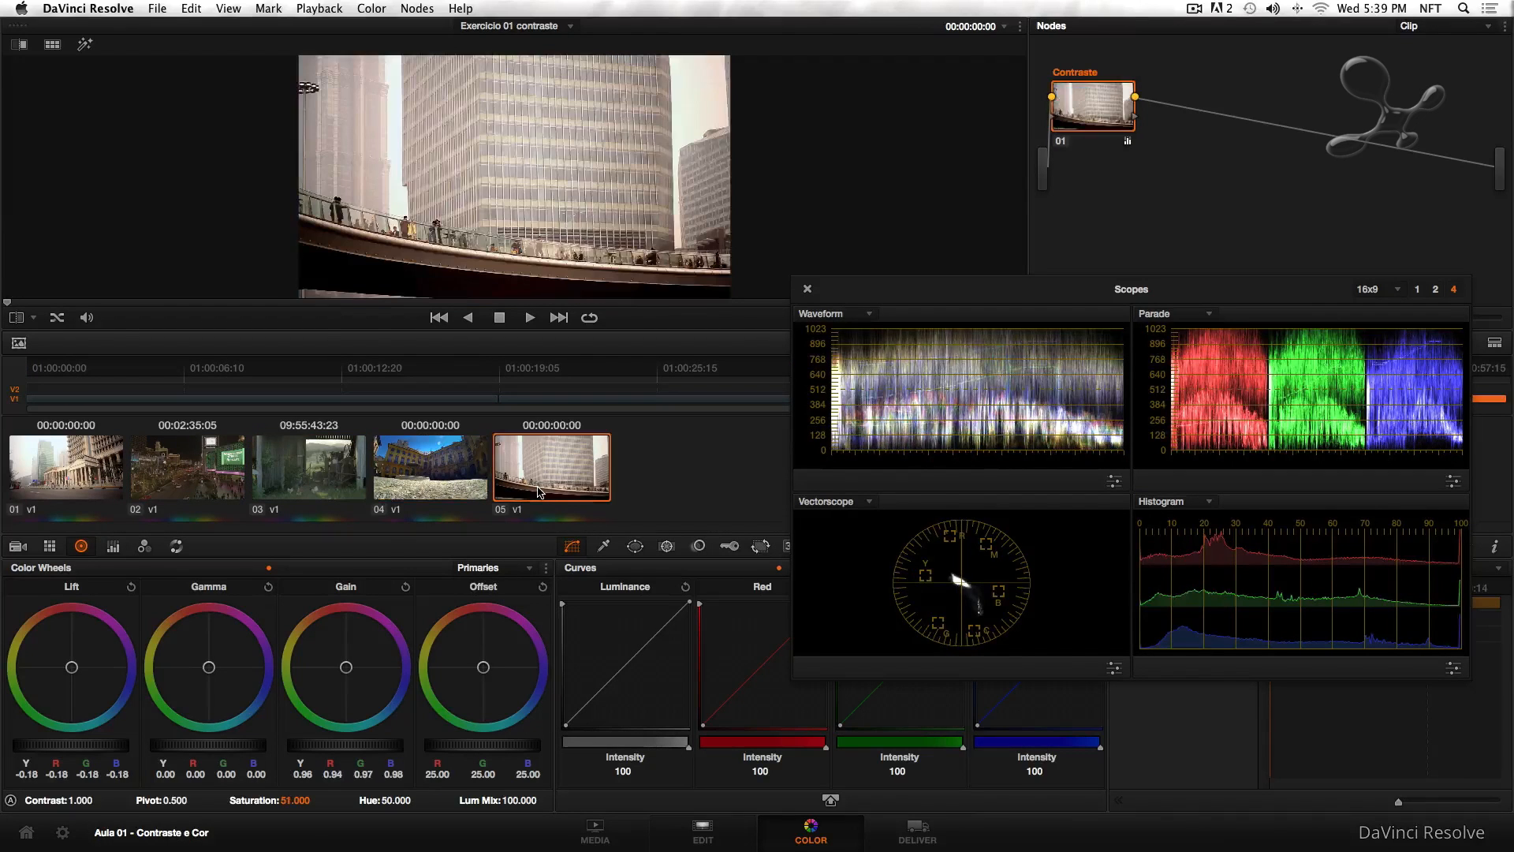